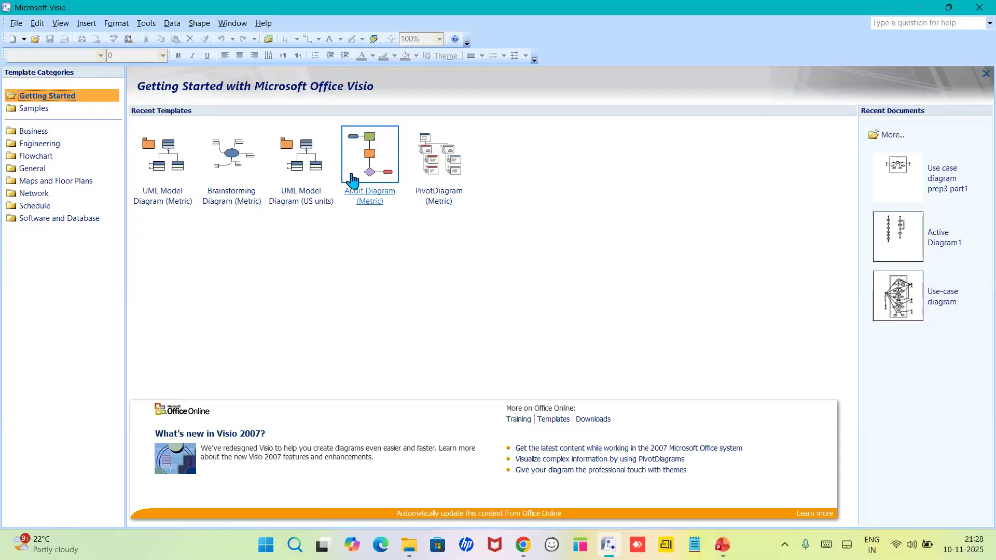
# Create a UML Model Diagram (Metric) drawing, set the zoom to 100%, and open the UML Use Case stencil.
pyautogui.doubleClick(163, 195)
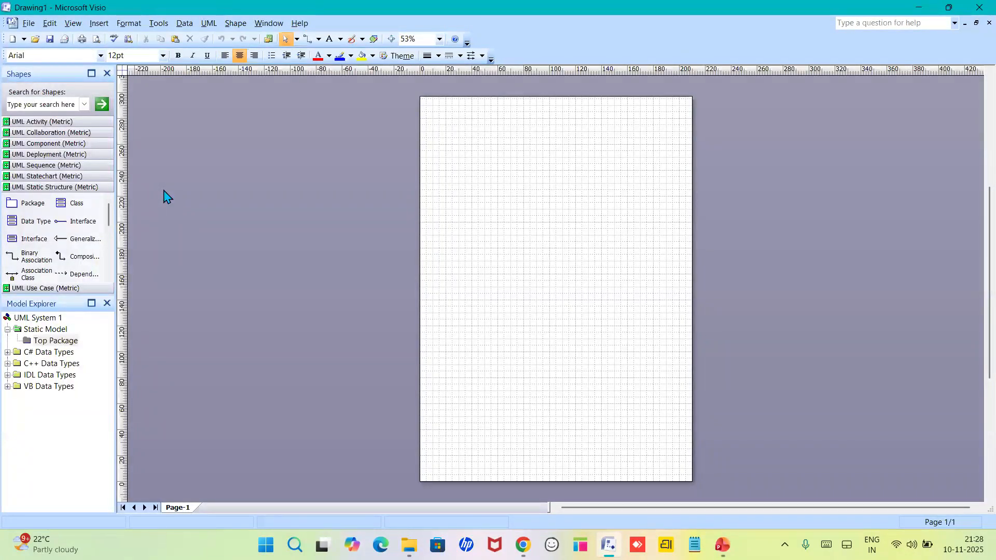
pyautogui.click(439, 40)
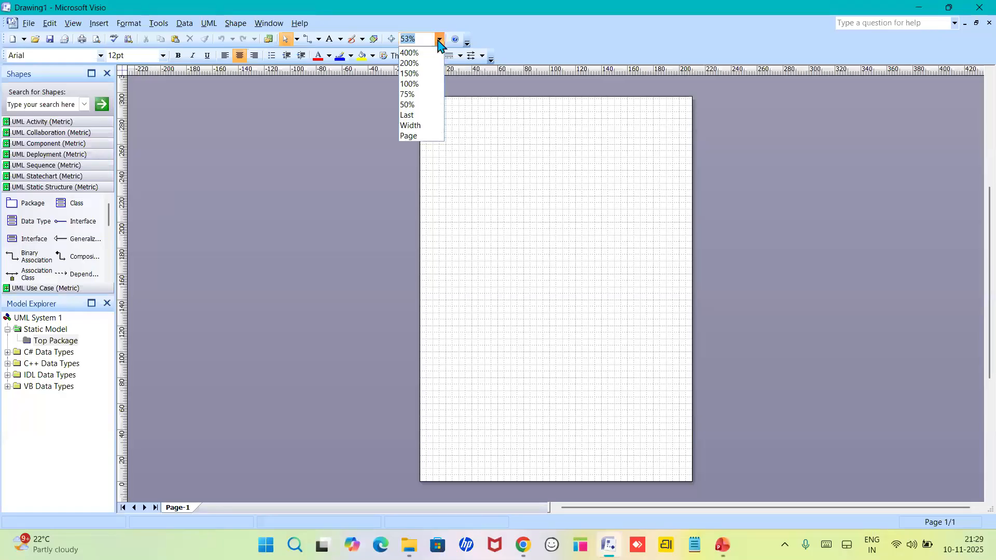
pyautogui.click(408, 83)
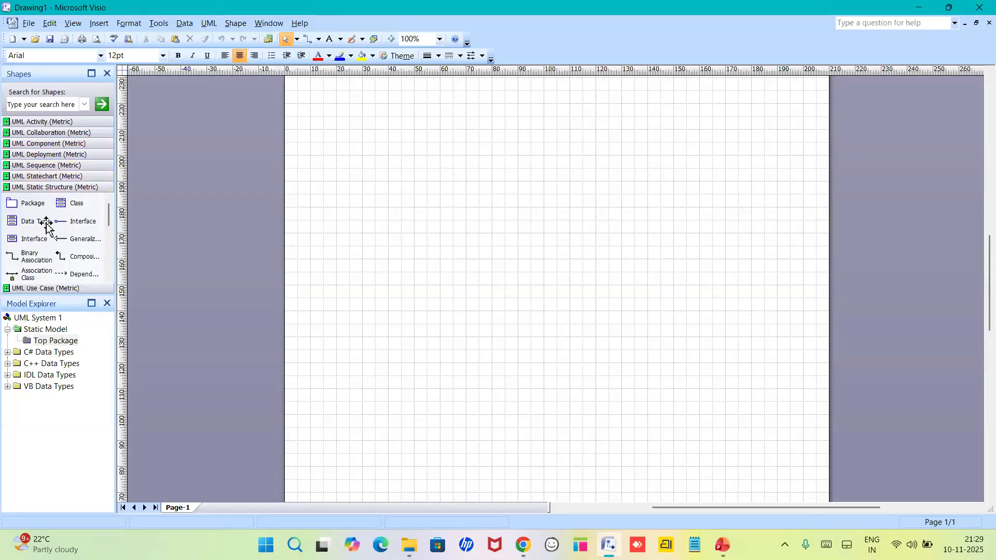
pyautogui.click(55, 289)
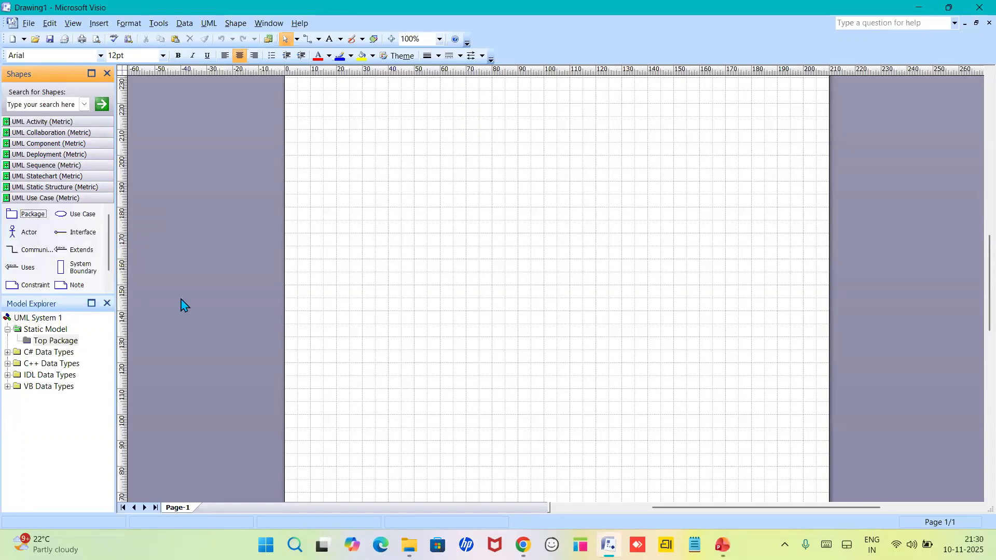
# Place one sample each of the Use Case, Actor, Communicates, Extends and Uses shapes on the page.
pyautogui.moveTo(62, 214); pyautogui.dragTo(419, 182)
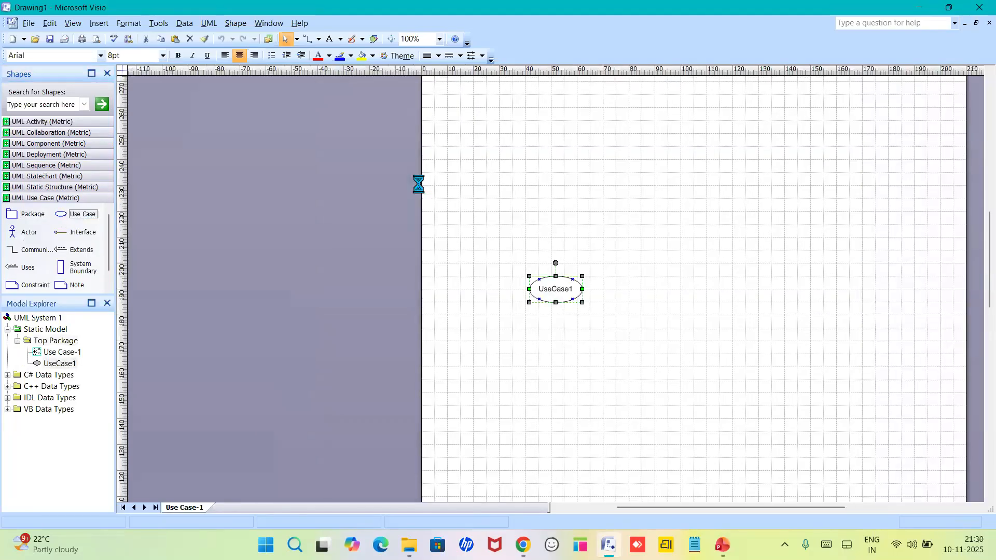
pyautogui.click(20, 233)
pyautogui.moveTo(20, 233); pyautogui.dragTo(465, 228)
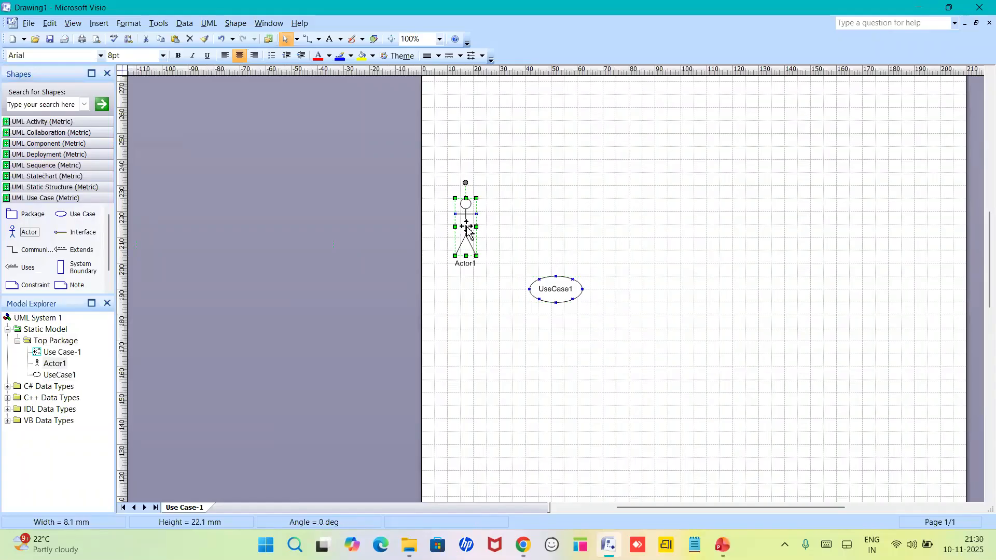
pyautogui.click(36, 250)
pyautogui.moveTo(36, 249); pyautogui.dragTo(493, 318)
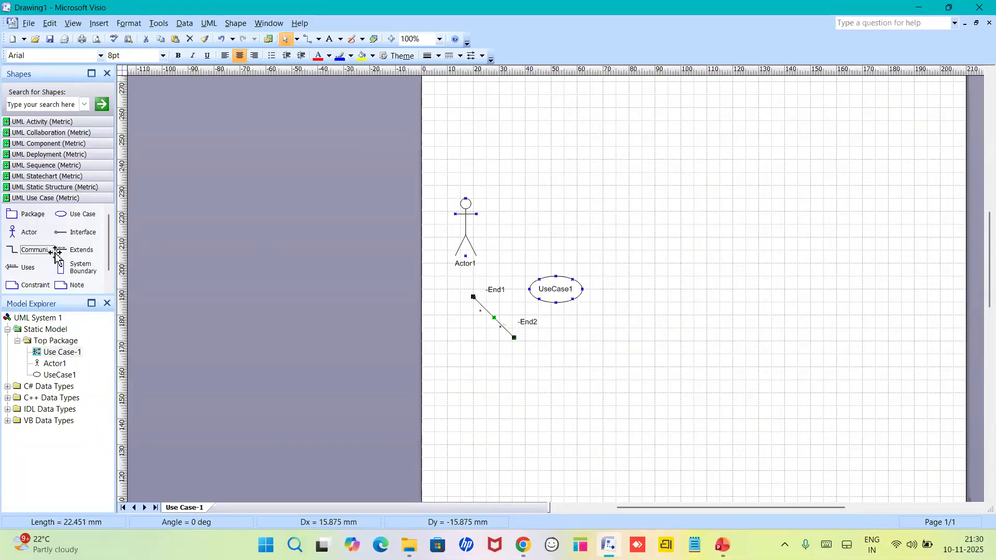
pyautogui.moveTo(72, 248); pyautogui.dragTo(514, 194)
pyautogui.moveTo(21, 267); pyautogui.dragTo(540, 242)
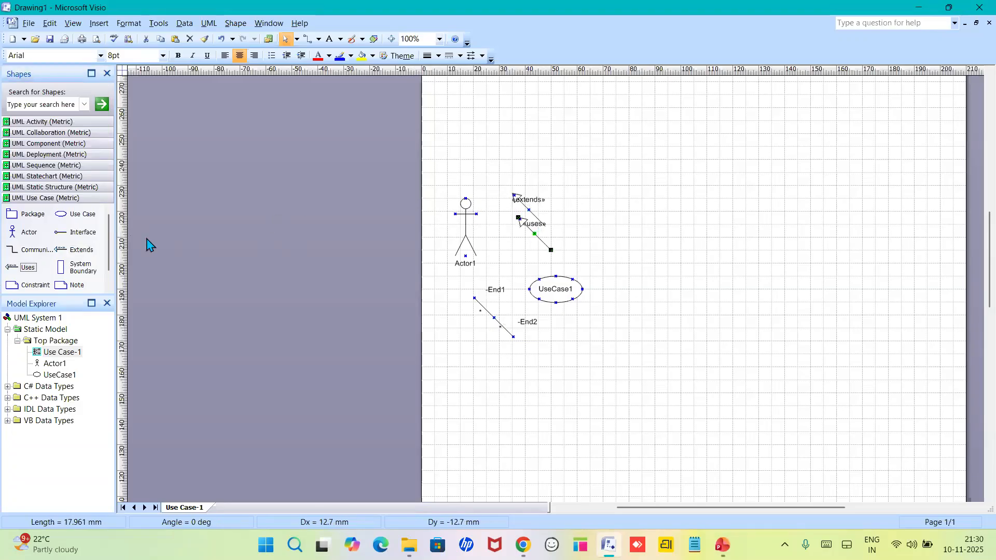
# Add a System Boundary shape to the page, spanning about 50 mm to 158 mm on the horizontal ruler.
pyautogui.click(70, 267)
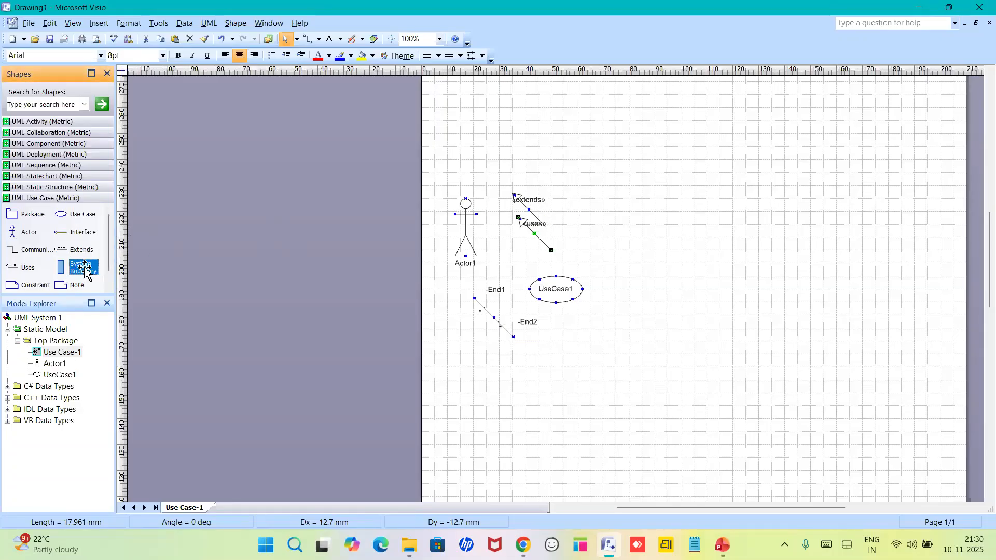
pyautogui.moveTo(62, 269); pyautogui.dragTo(606, 221)
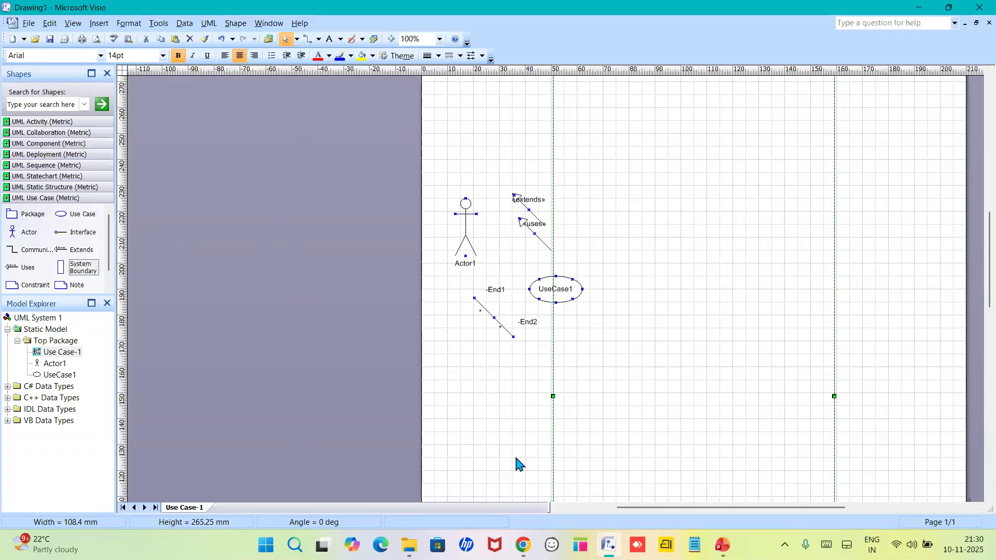
# Switch to the Zoom meeting in Chrome, mute and unmute the microphone, and return to the Visio drawing.
pyautogui.moveTo(522, 545)
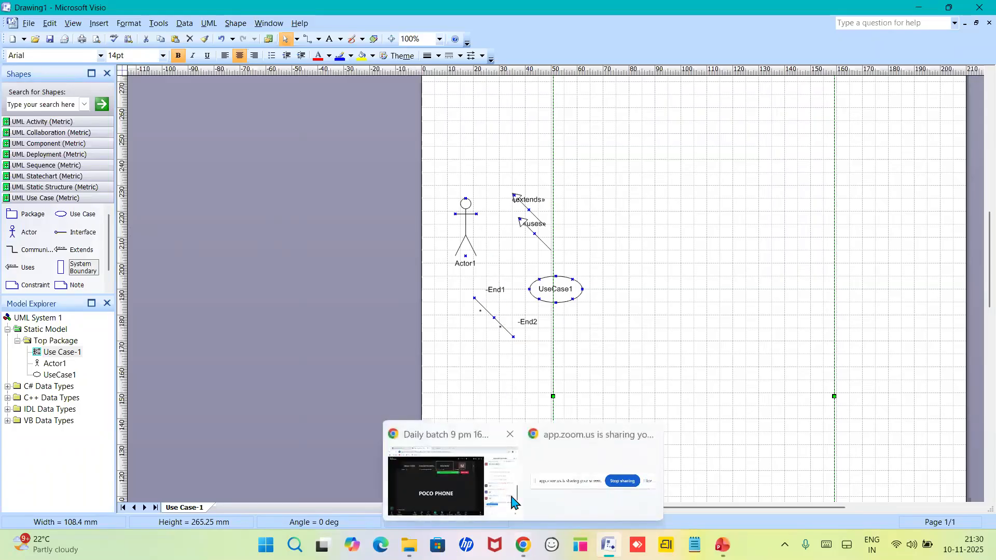
pyautogui.click(513, 502)
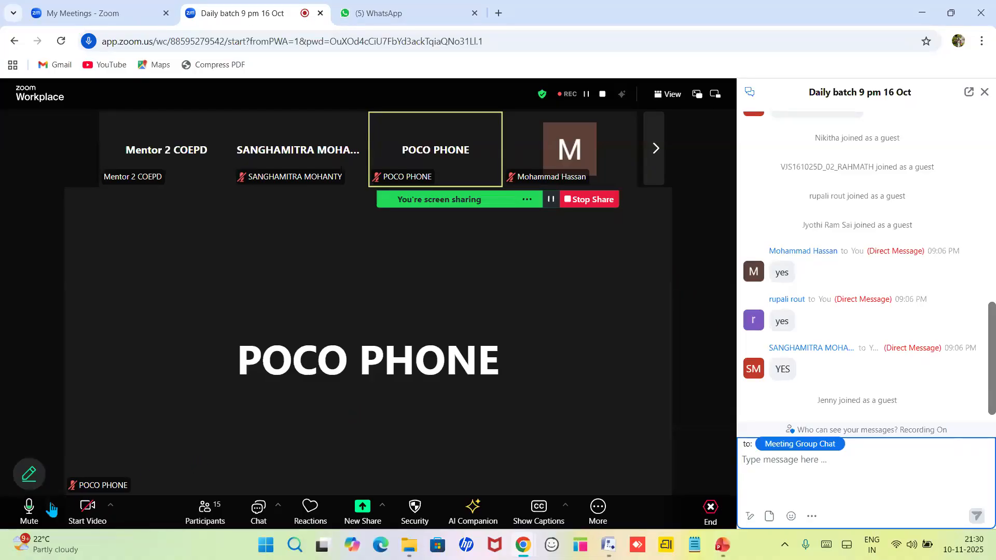
pyautogui.click(30, 511)
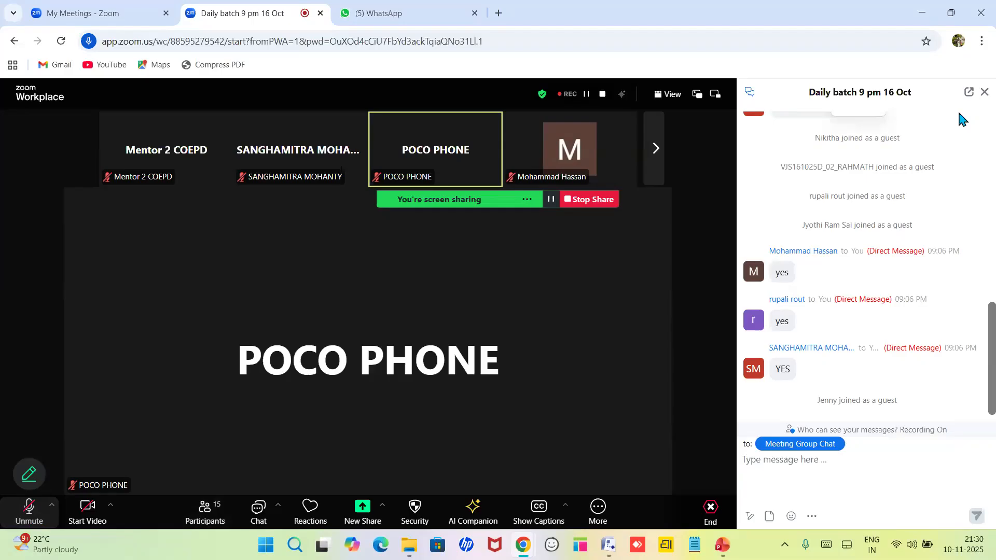
pyautogui.moveTo(800, 271)
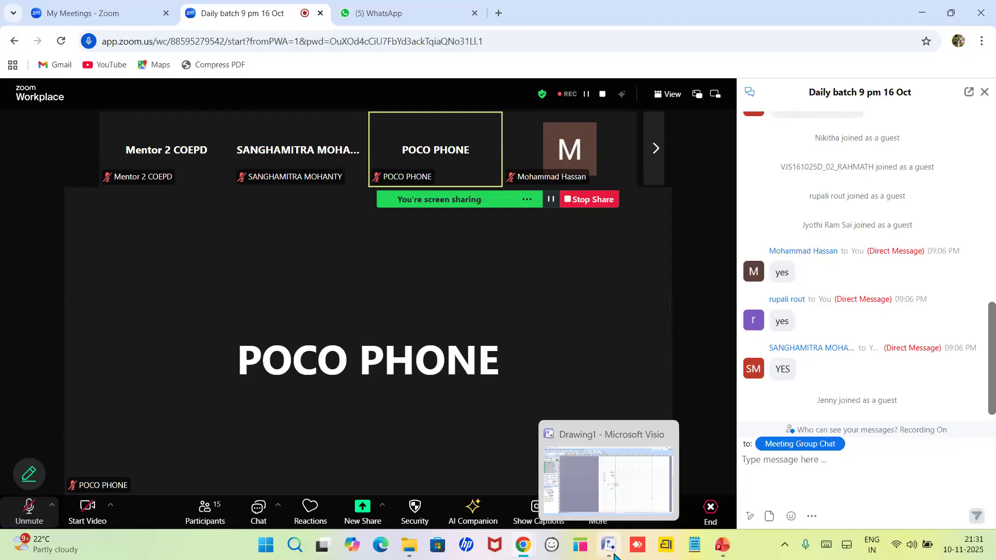
pyautogui.click(30, 516)
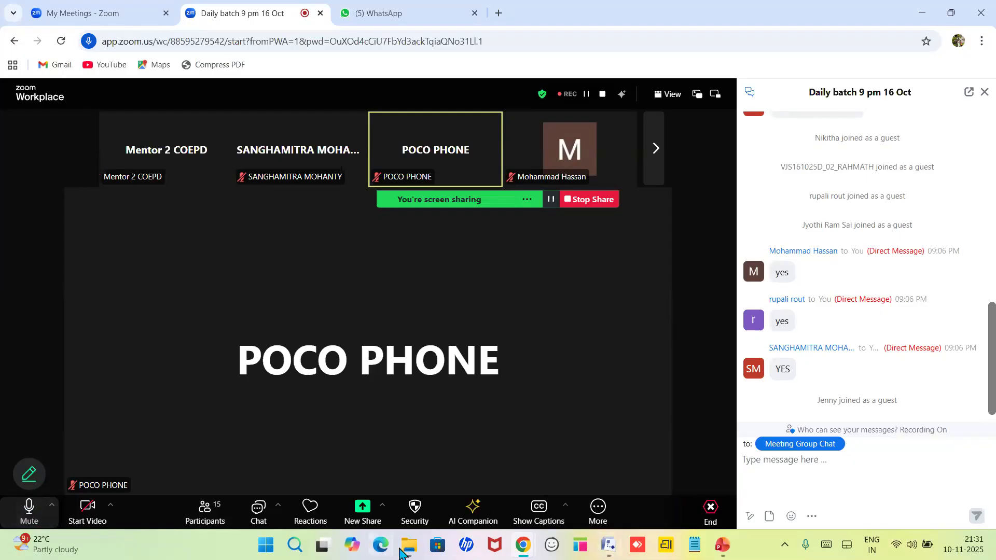
pyautogui.click(605, 553)
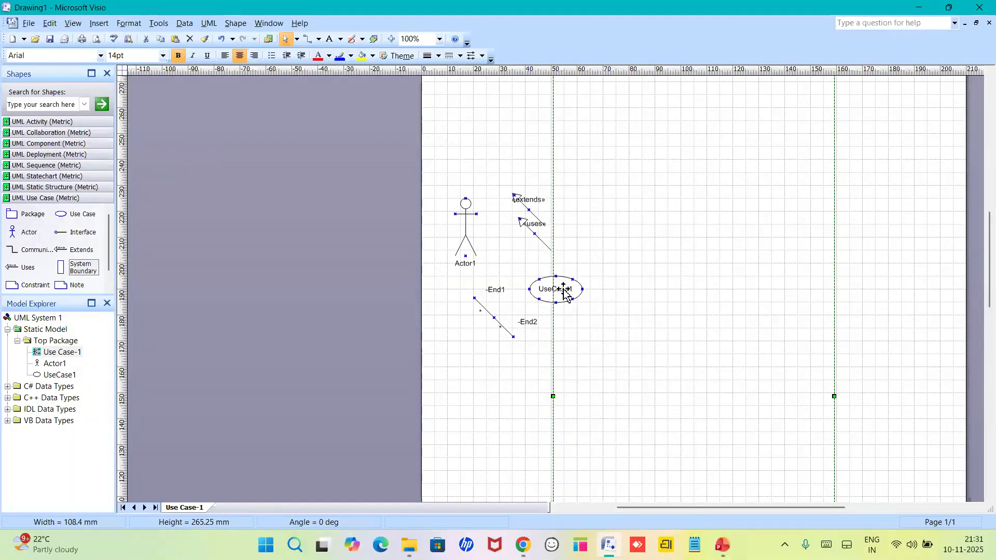
# Delete the sample use case, uses, extends, actor and communicates shapes, keeping only the system boundary.
pyautogui.click(564, 292)
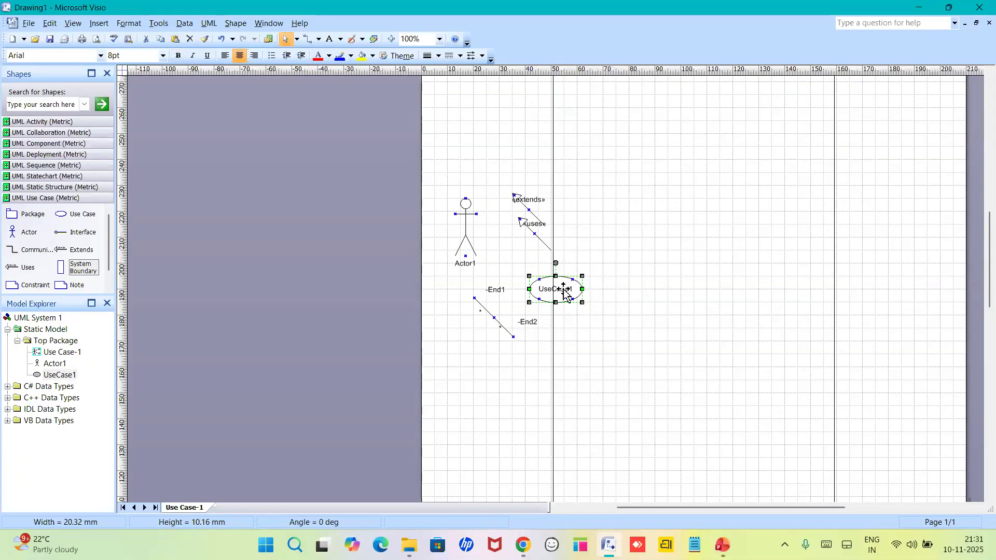
pyautogui.press('Delete')
pyautogui.click(536, 236)
pyautogui.press('Delete')
pyautogui.click(536, 217)
pyautogui.press('Delete')
pyautogui.click(466, 233)
pyautogui.press('Delete')
pyautogui.click(496, 322)
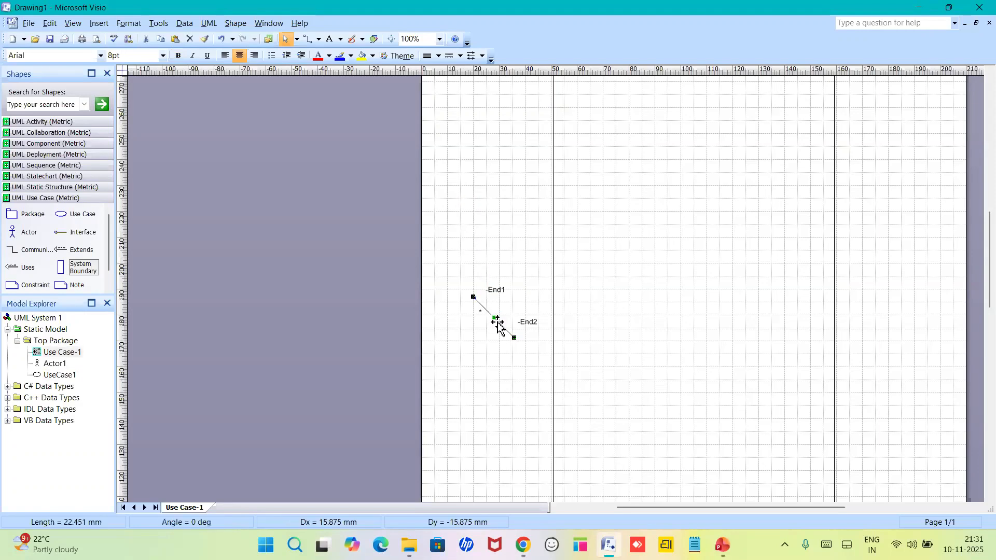
pyautogui.press('Delete')
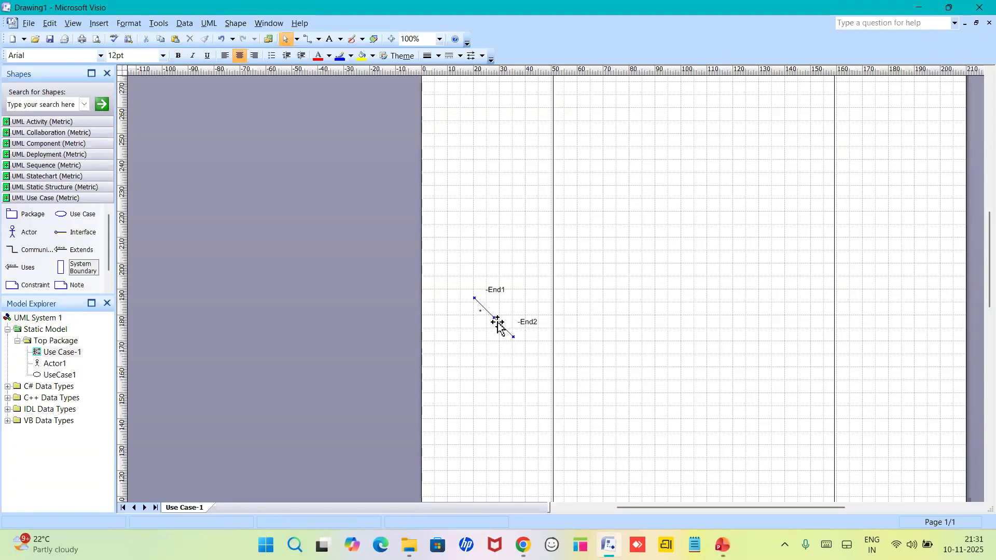
pyautogui.click(497, 322)
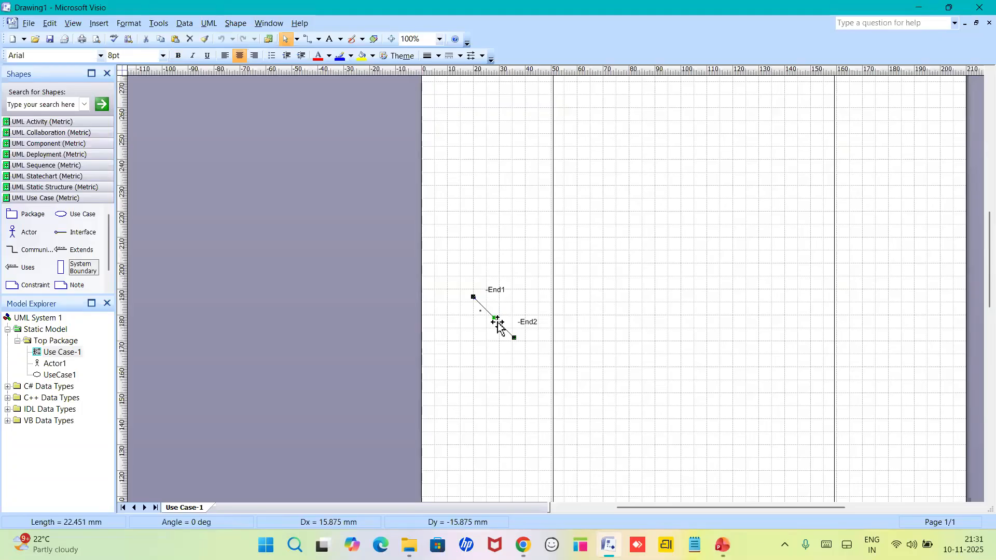
pyautogui.press('Delete')
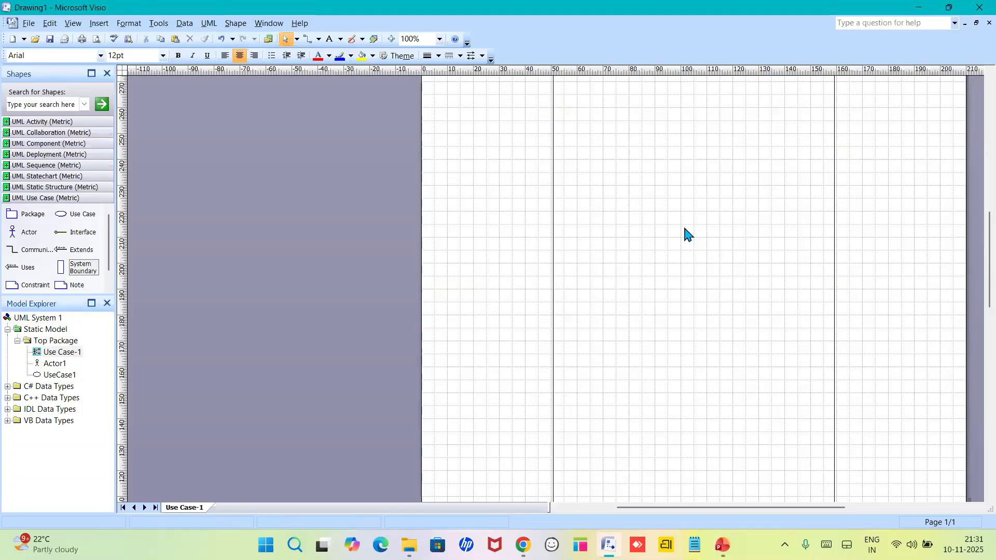
# Change the system boundary's title to "E-commerce Application".
pyautogui.scroll(10, 684, 235)
pyautogui.scroll(-10, 685, 234)
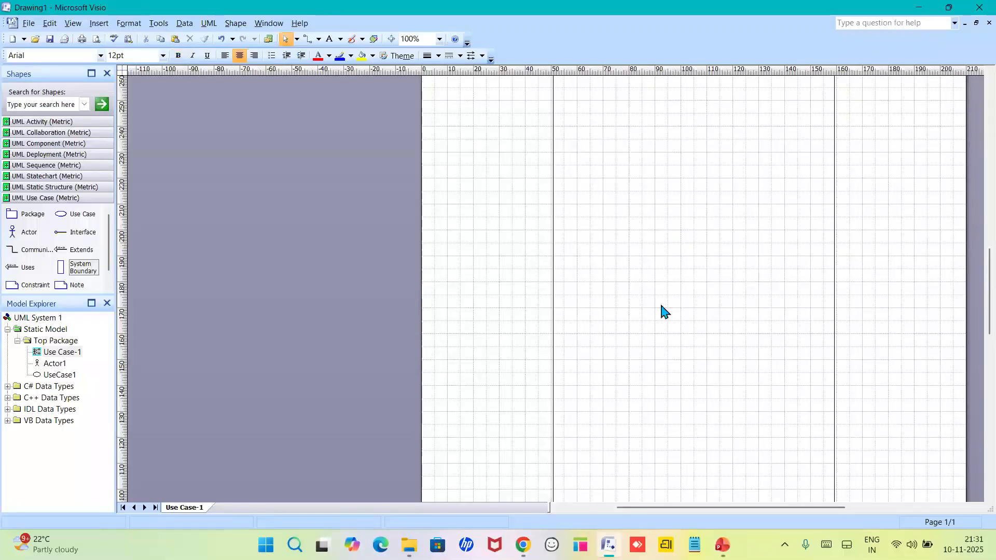
pyautogui.moveTo(662, 507)
pyautogui.mouseDown()
pyautogui.moveTo(629, 521)
pyautogui.moveTo(700, 507)
pyautogui.mouseUp()
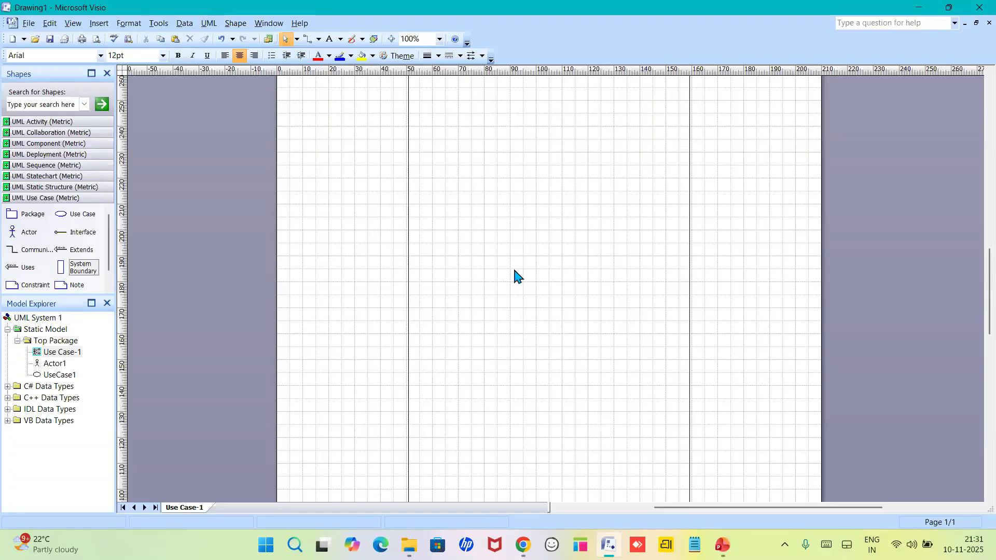
pyautogui.scroll(-4, 517, 276)
pyautogui.scroll(15, 518, 277)
pyautogui.scroll(-2, 516, 276)
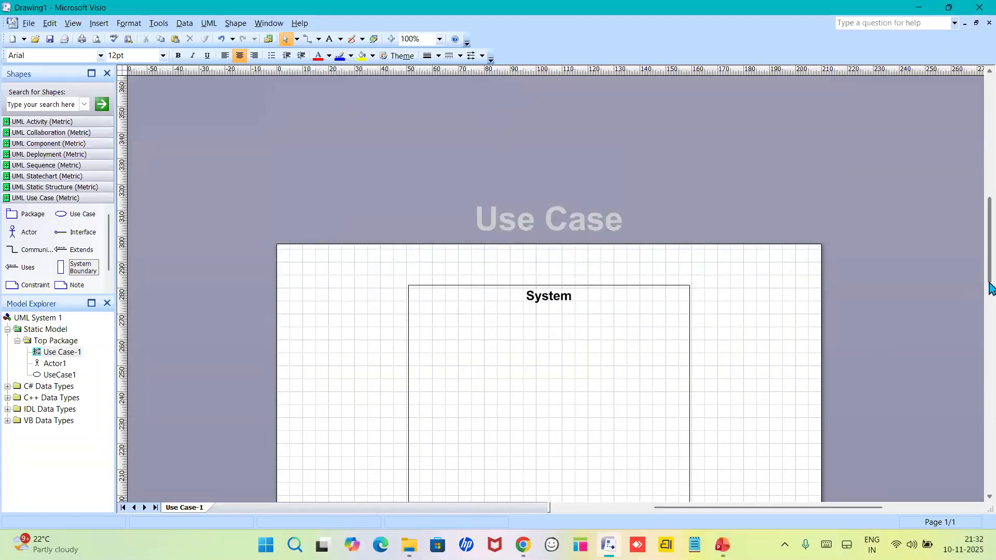
pyautogui.moveTo(991, 287); pyautogui.dragTo(989, 318)
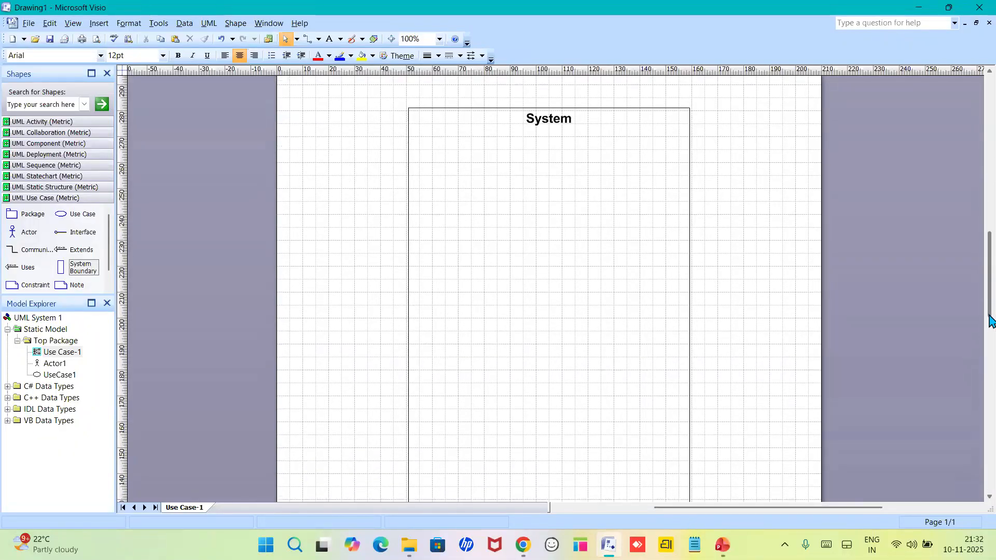
pyautogui.click(540, 124)
pyautogui.click(539, 124)
pyautogui.doubleClick(540, 126)
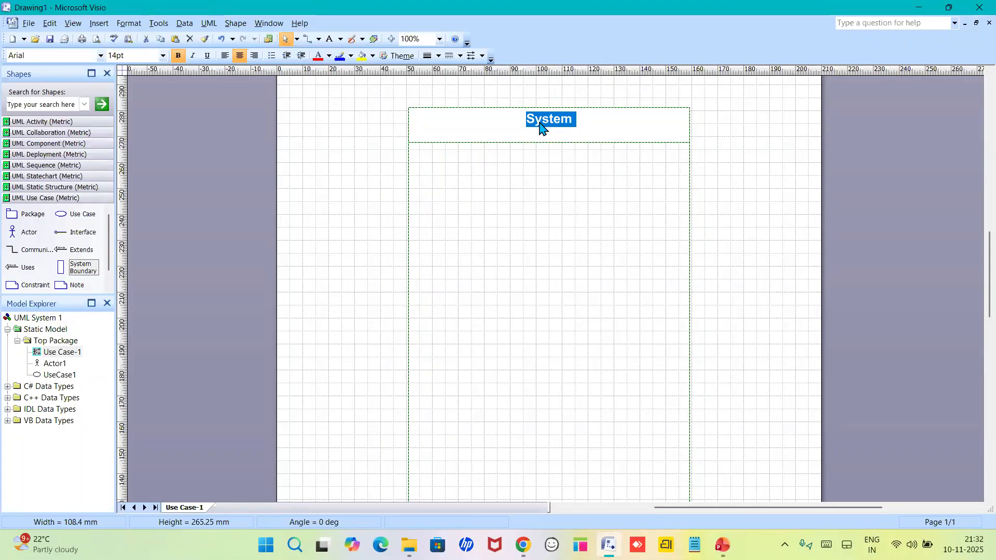
pyautogui.write('E')
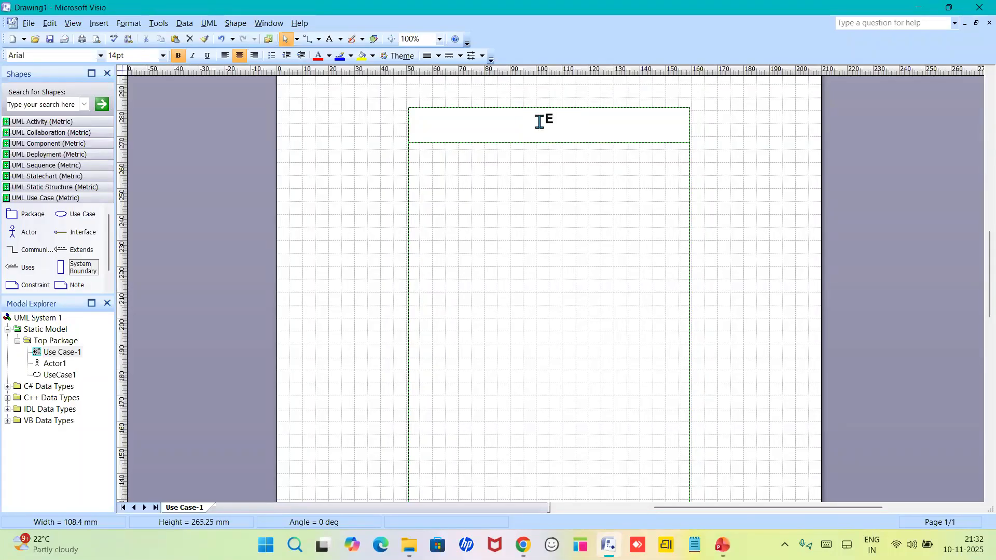
pyautogui.write('-commerece Application')
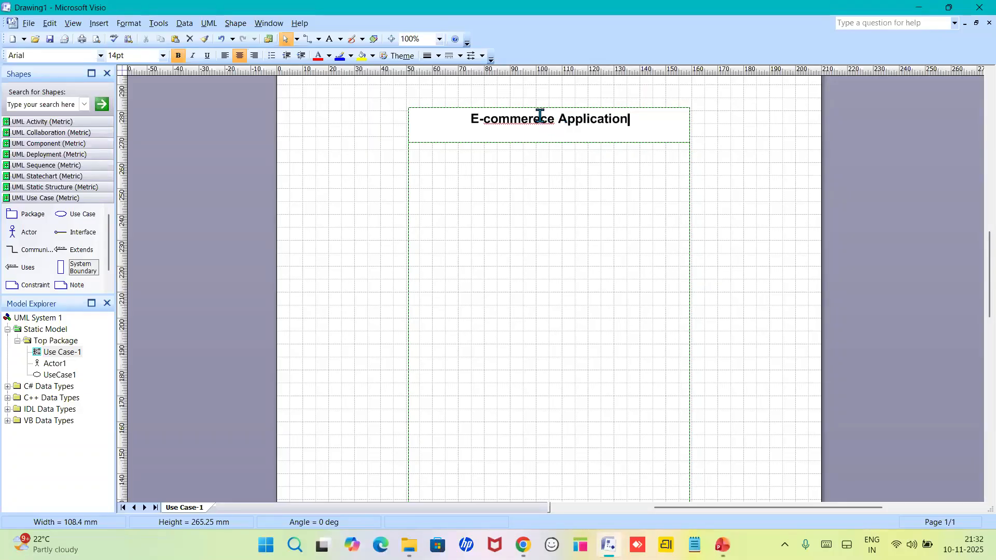
pyautogui.press('Escape')
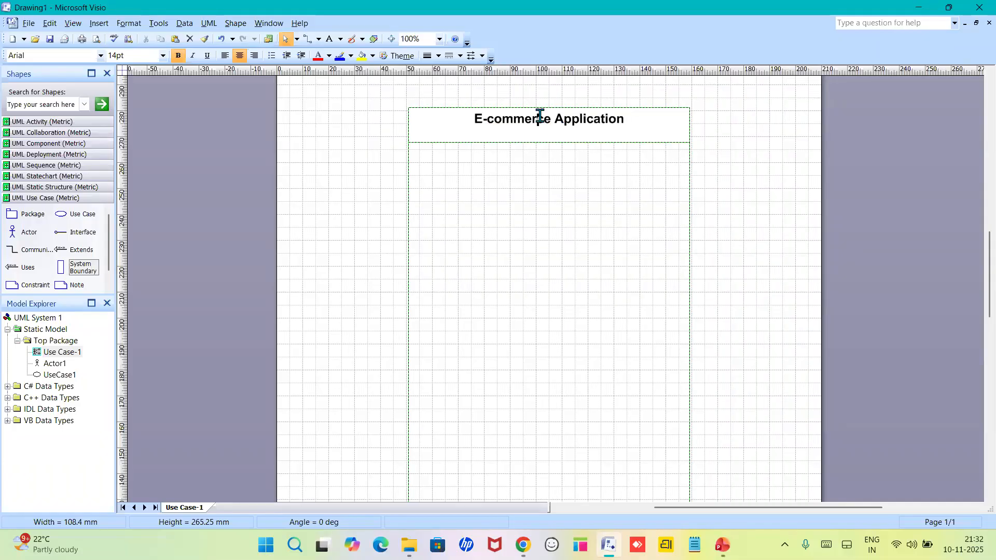
pyautogui.click(545, 191)
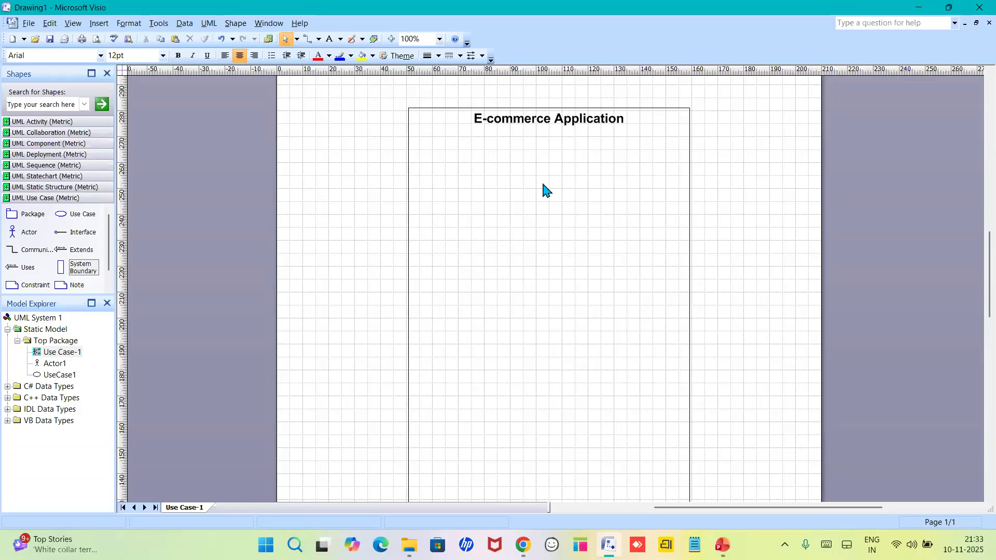
# Add a Use Case shape just below the E-commerce Application title inside the boundary and name it "registration".
pyautogui.click(68, 218)
pyautogui.moveTo(67, 219); pyautogui.dragTo(542, 158)
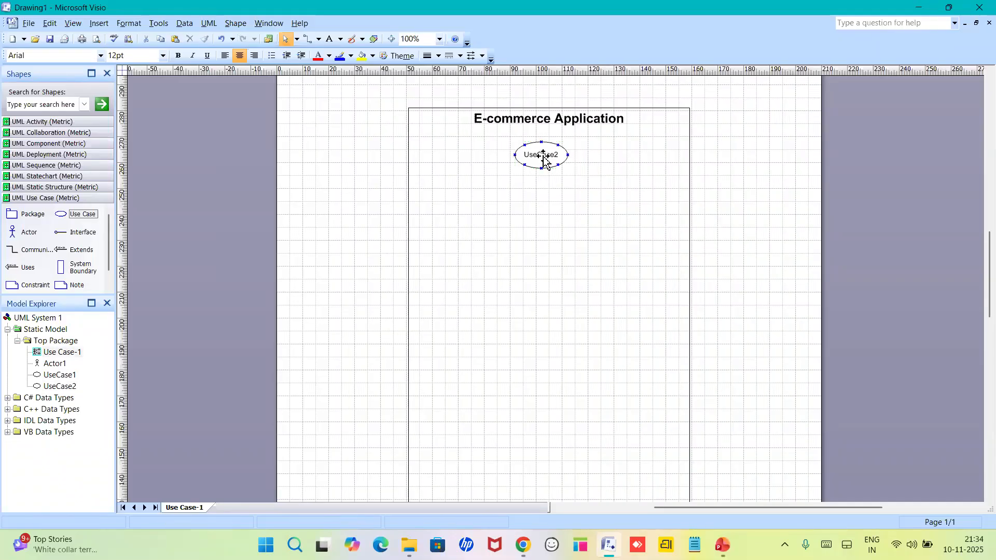
pyautogui.doubleClick(543, 157)
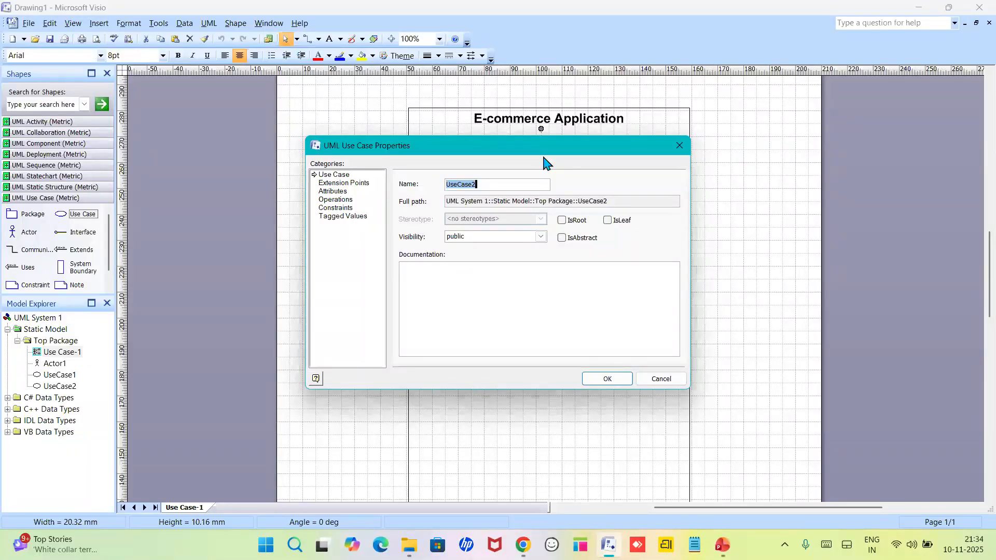
pyautogui.write('registrat')
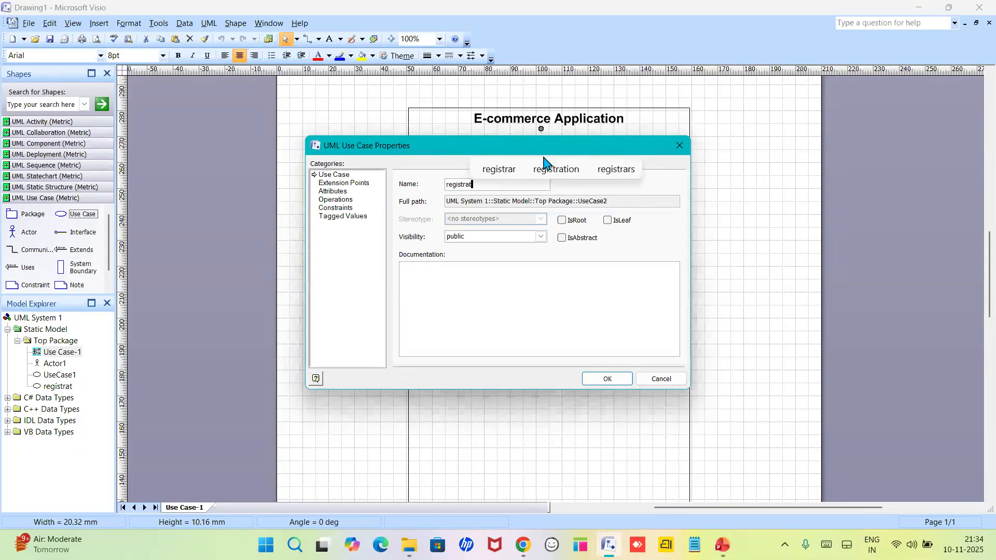
pyautogui.click(544, 159)
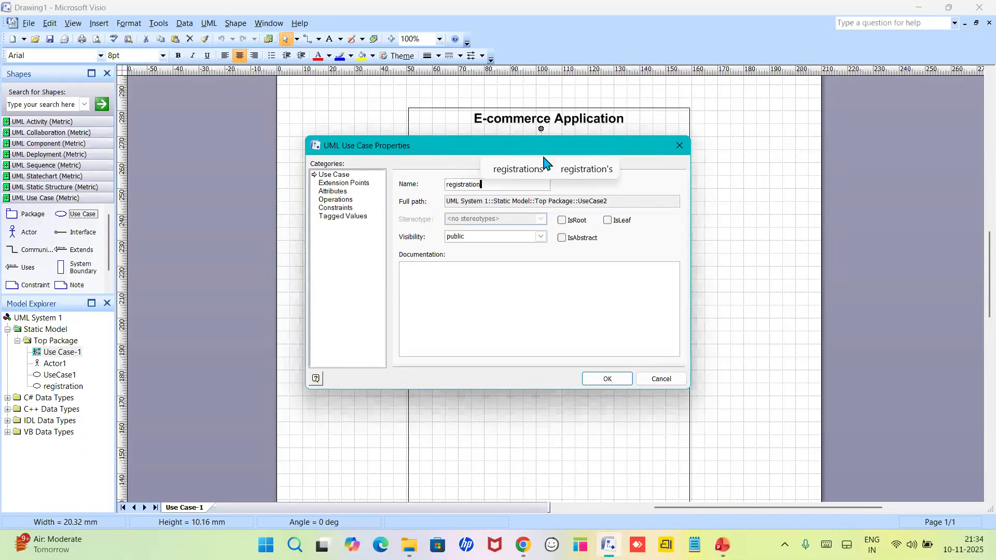
pyautogui.click(606, 380)
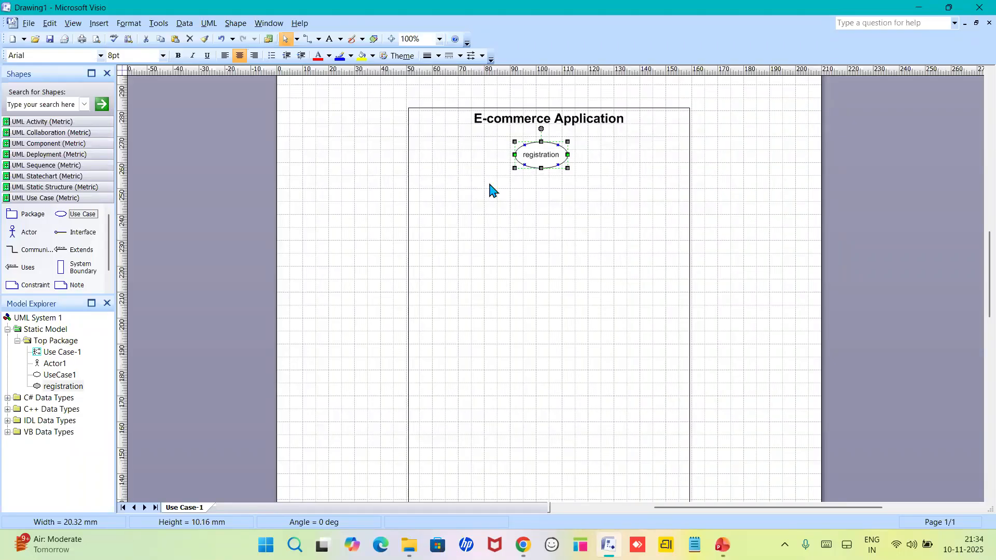
# Add four Use Case shapes below and beside the registration use case, inside the E-commerce Application boundary.
pyautogui.moveTo(58, 215); pyautogui.dragTo(476, 212)
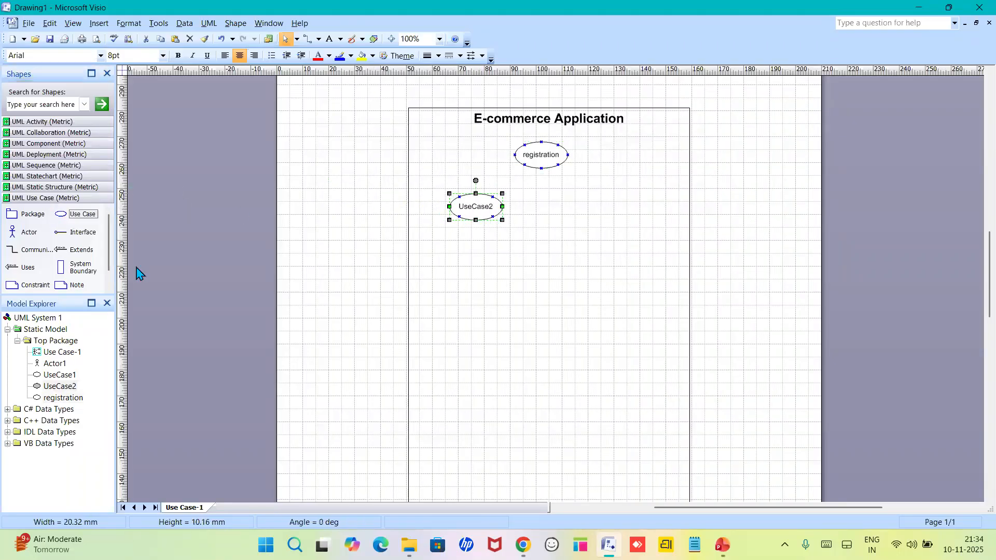
pyautogui.click(59, 221)
pyautogui.moveTo(60, 220); pyautogui.dragTo(542, 223)
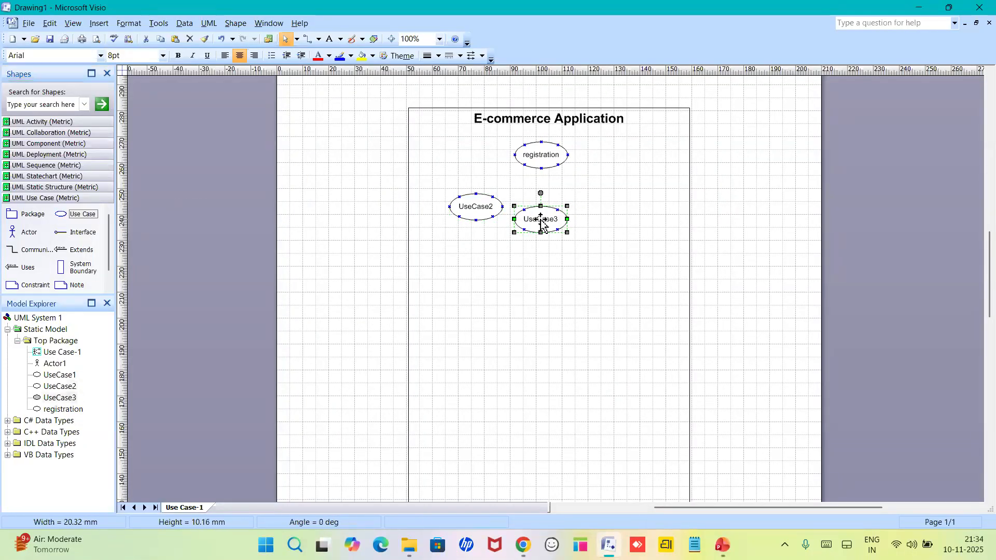
pyautogui.moveTo(61, 214); pyautogui.dragTo(611, 217)
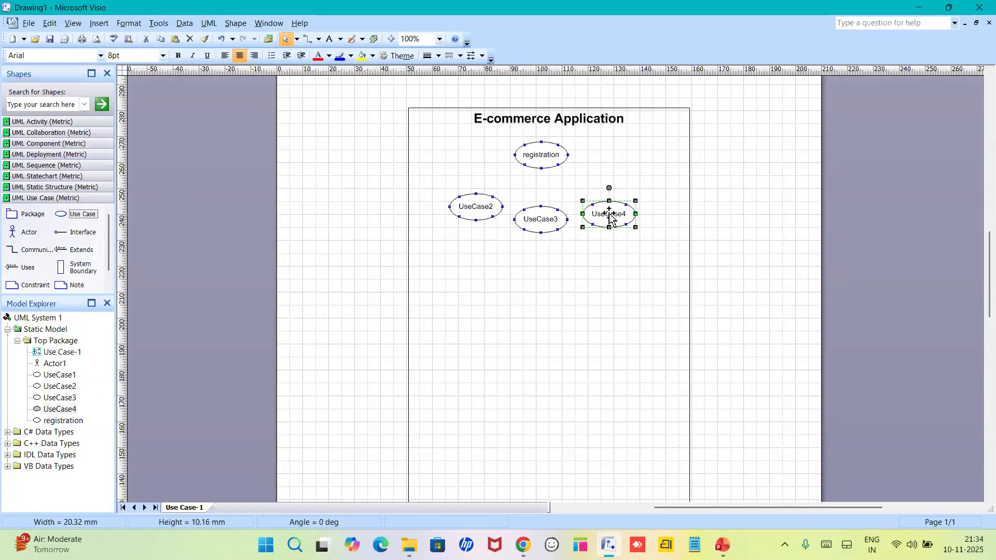
pyautogui.moveTo(59, 215); pyautogui.dragTo(642, 173)
# Arrange the four new use cases in an arc beneath registration and shift registration slightly to the right.
pyautogui.moveTo(474, 210); pyautogui.dragTo(467, 199)
pyautogui.moveTo(533, 222); pyautogui.dragTo(511, 229)
pyautogui.moveTo(605, 213); pyautogui.dragTo(596, 226)
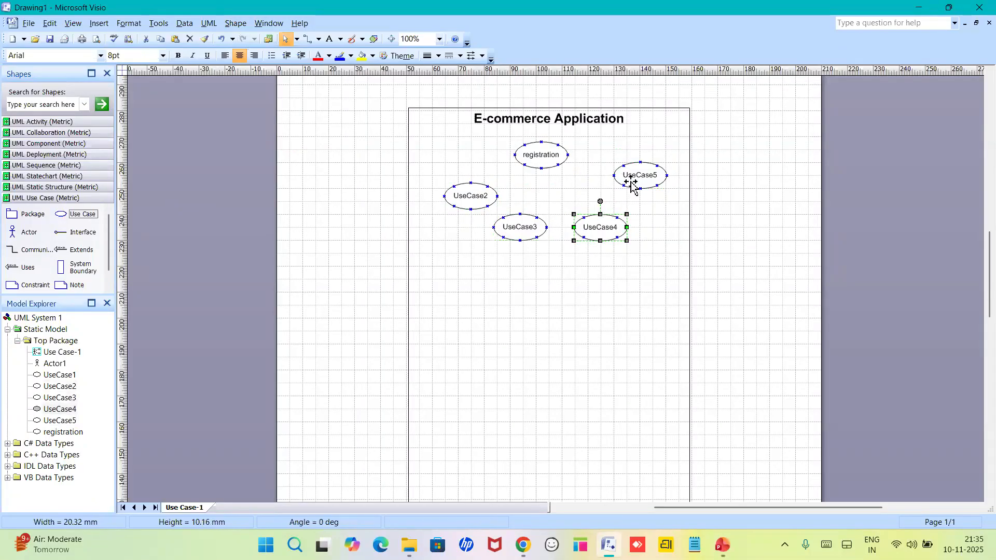
pyautogui.moveTo(634, 179); pyautogui.dragTo(632, 192)
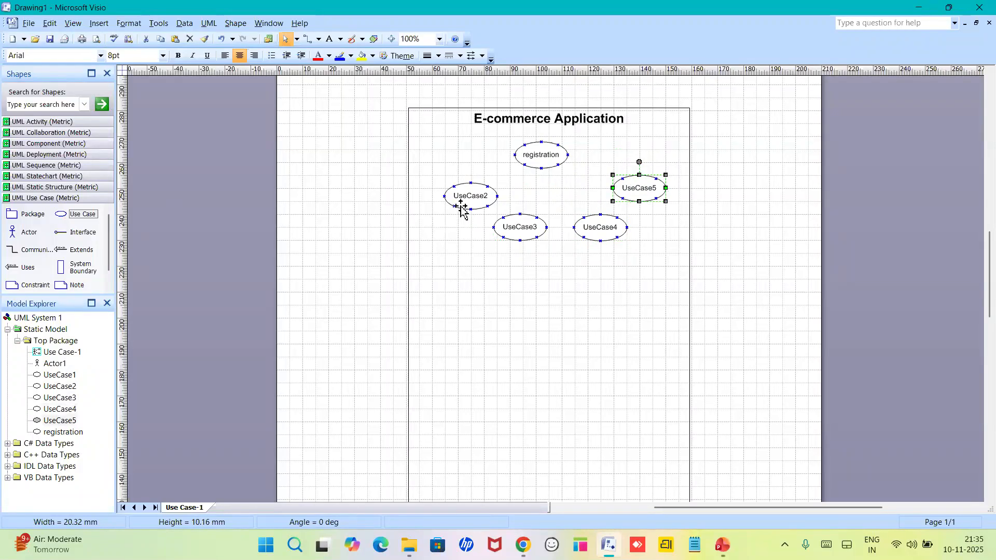
pyautogui.moveTo(536, 162); pyautogui.dragTo(544, 163)
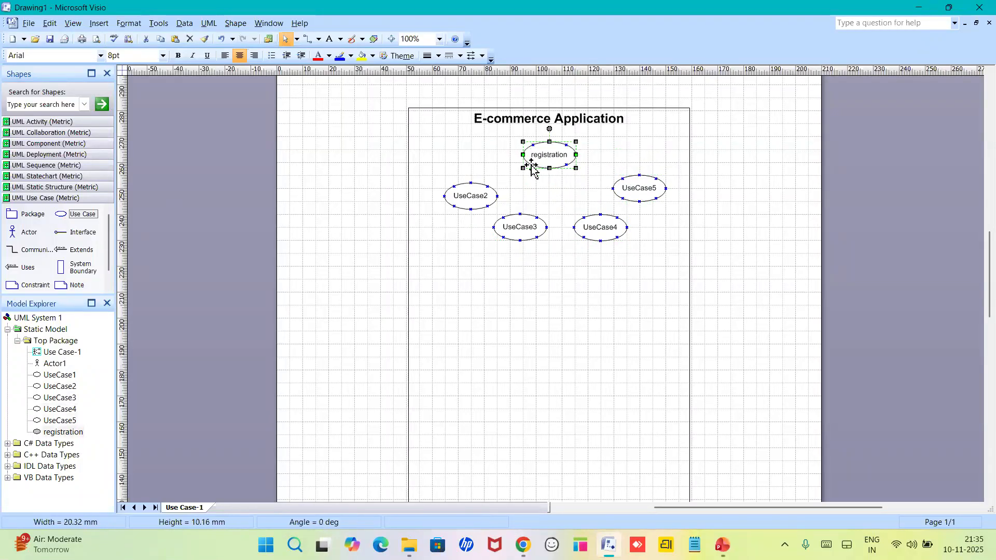
# Rename the use case UseCase2 as "User name" and UseCase3 as "Password".
pyautogui.doubleClick(481, 197)
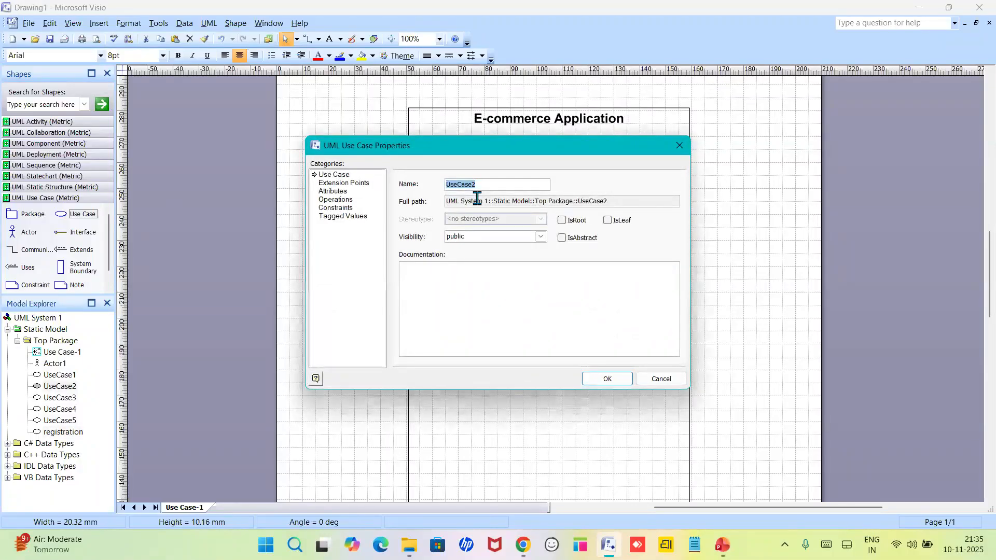
pyautogui.write('User n')
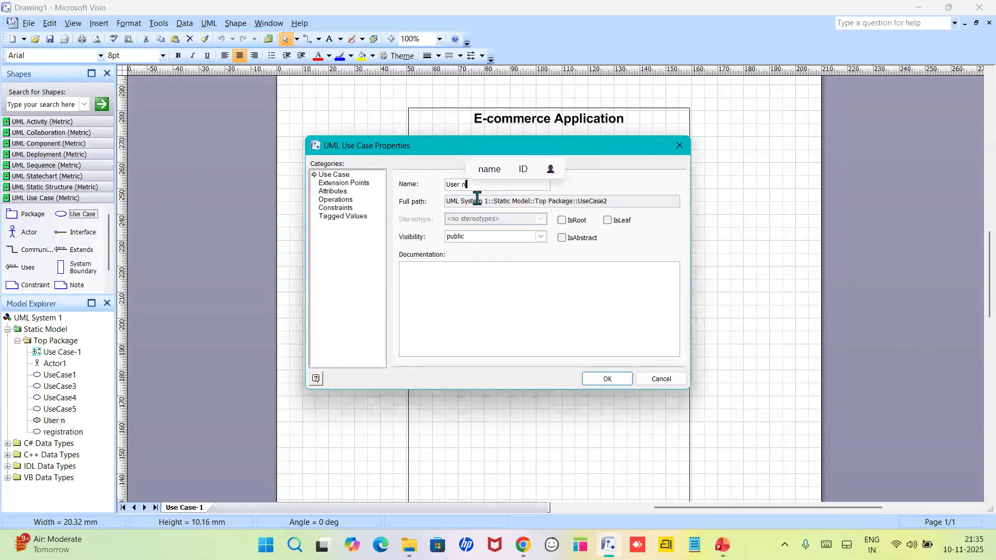
pyautogui.write('ame')
pyautogui.press('Return')
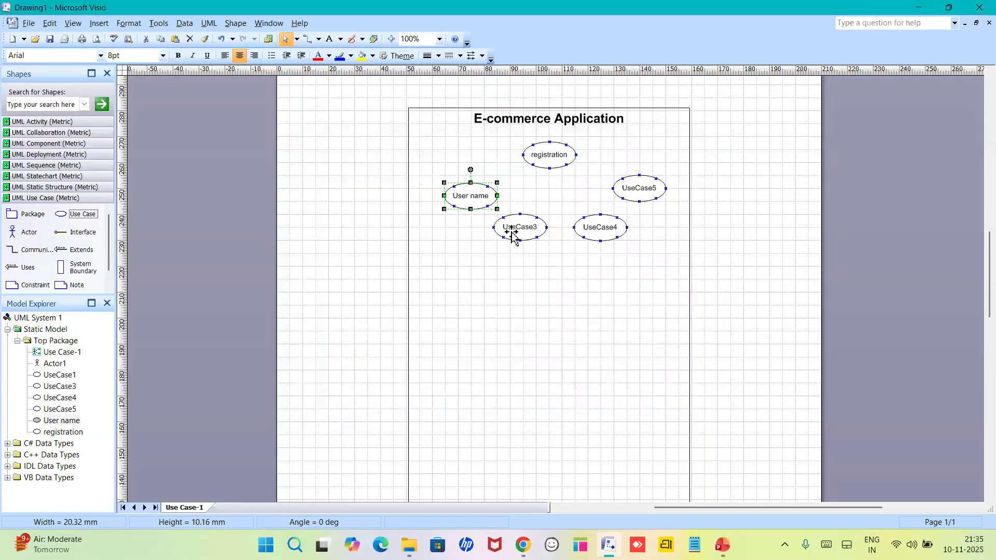
pyautogui.doubleClick(516, 231)
pyautogui.write('Password')
pyautogui.press('Return')
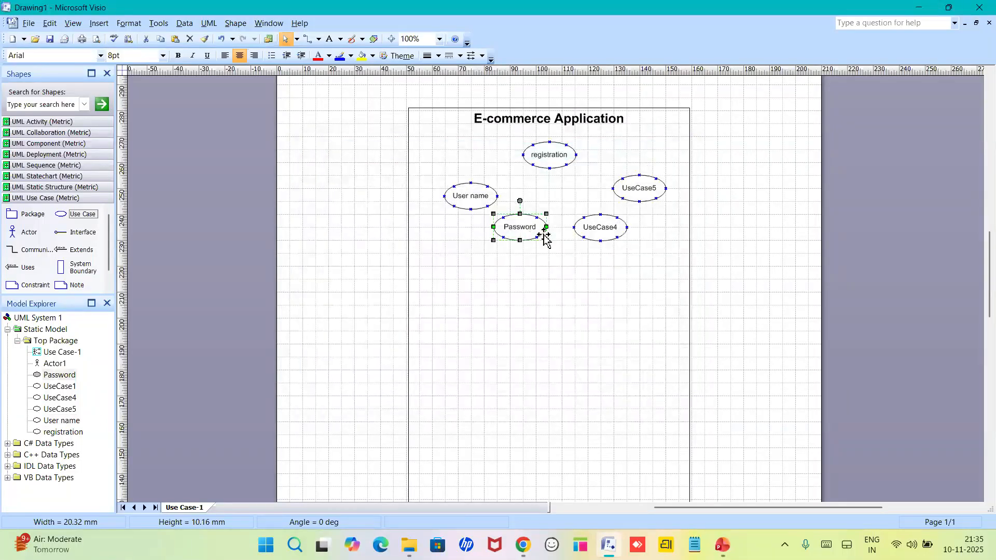
# Rename the use case UseCase4 as "E-mail" and UseCase5 as "Nick Name".
pyautogui.doubleClick(600, 227)
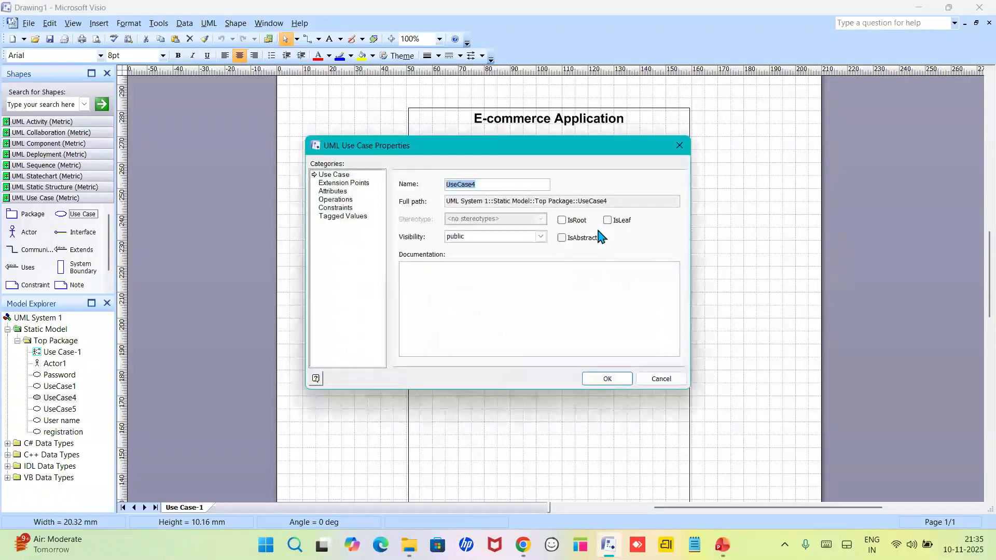
pyautogui.write('E')
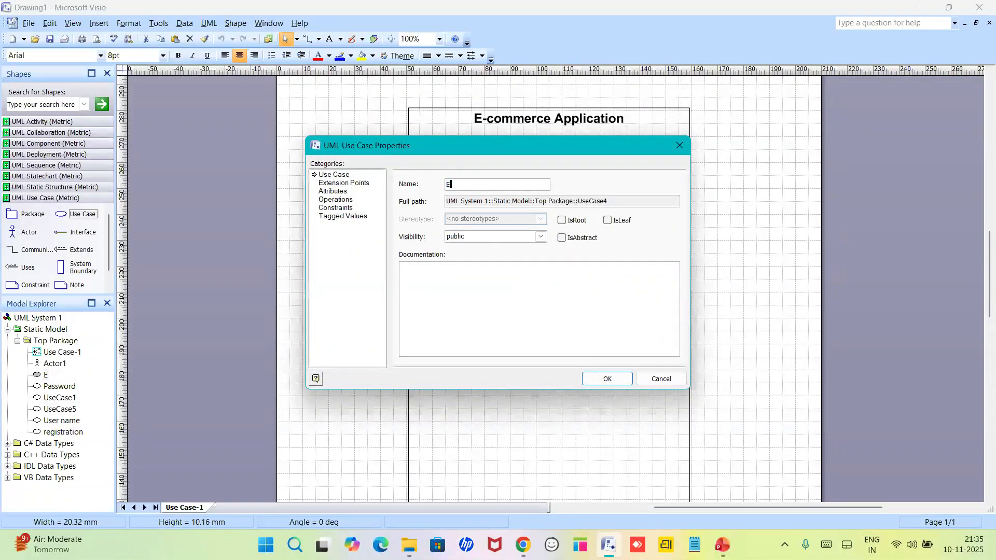
pyautogui.write('-mail')
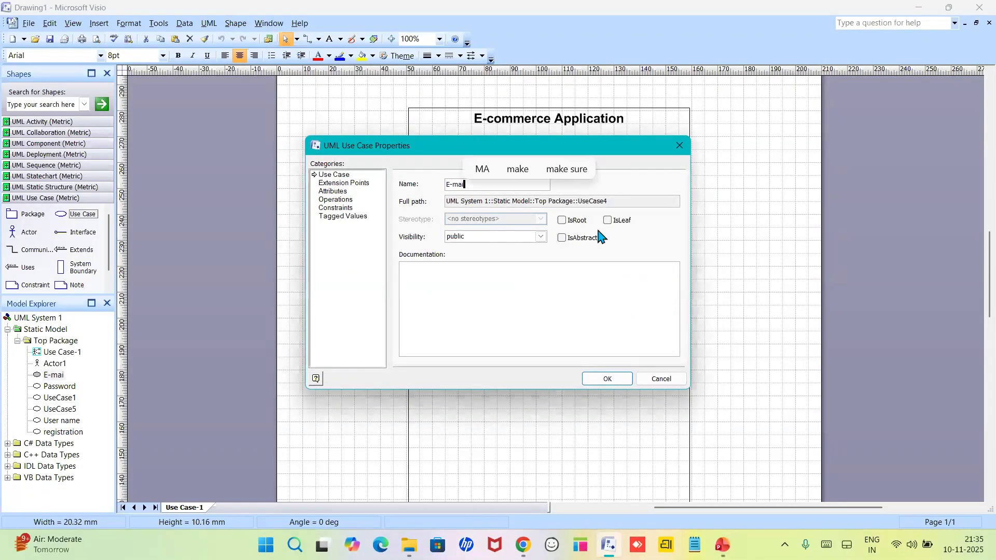
pyautogui.click(606, 379)
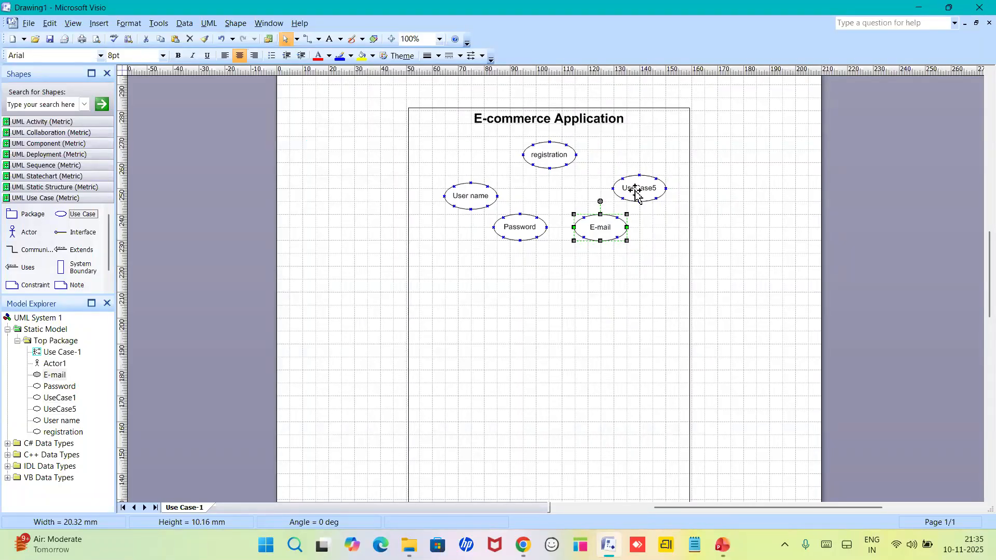
pyautogui.click(638, 196)
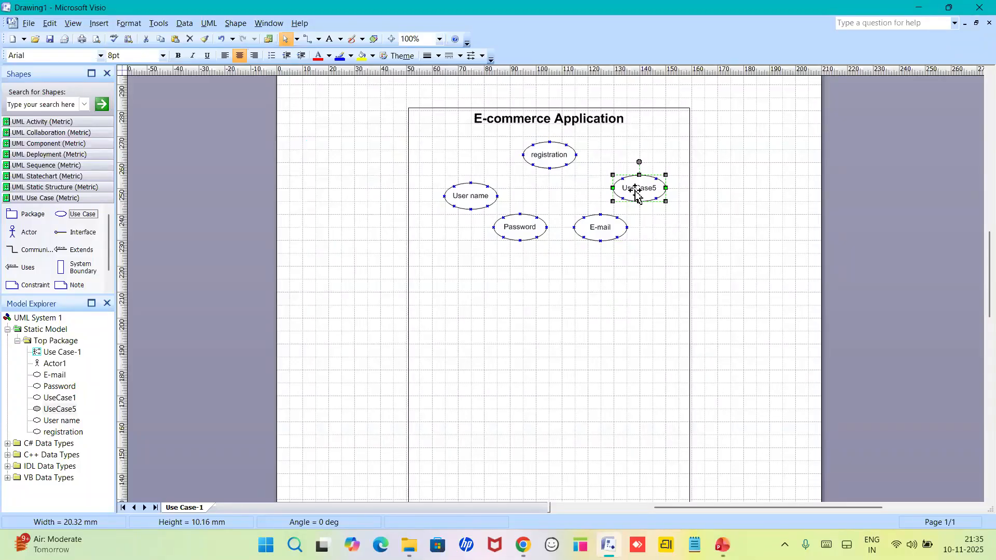
pyautogui.doubleClick(637, 194)
pyautogui.write('Nick Name')
pyautogui.press('Return')
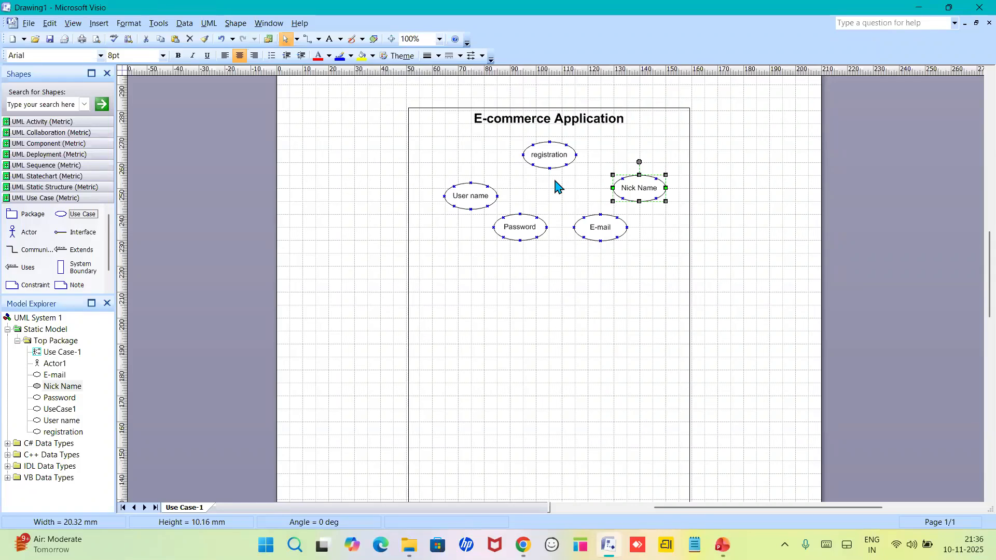
# Connect registration to User name with a Uses relationship, and duplicate it to connect registration to Password.
pyautogui.moveTo(27, 269); pyautogui.dragTo(533, 165)
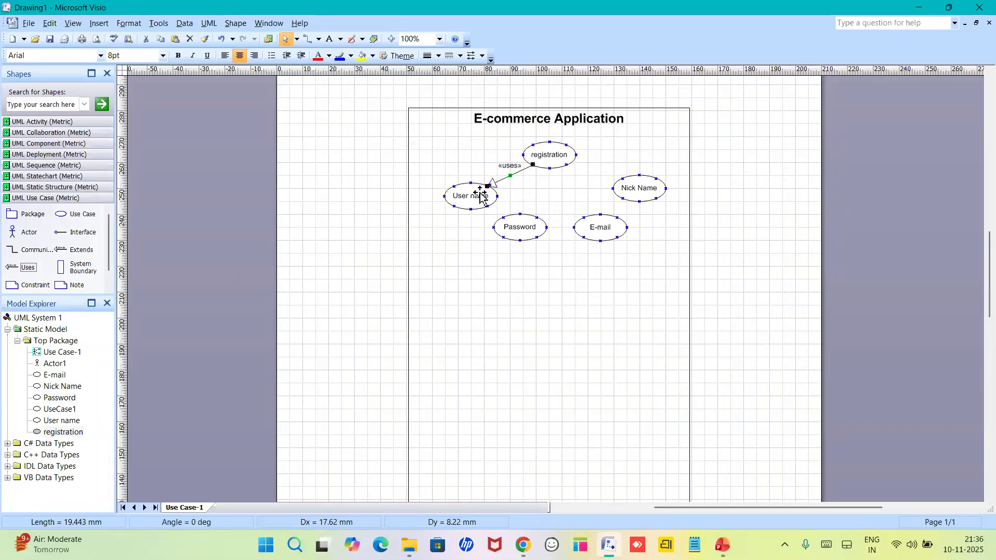
pyautogui.click(521, 185)
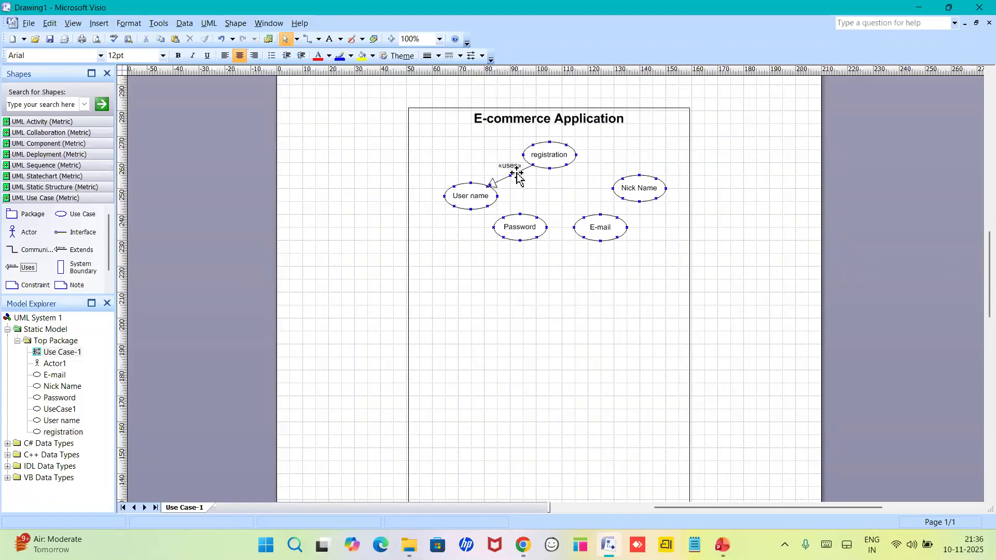
pyautogui.click(518, 176)
pyautogui.hotkey('ctrl', 'd')
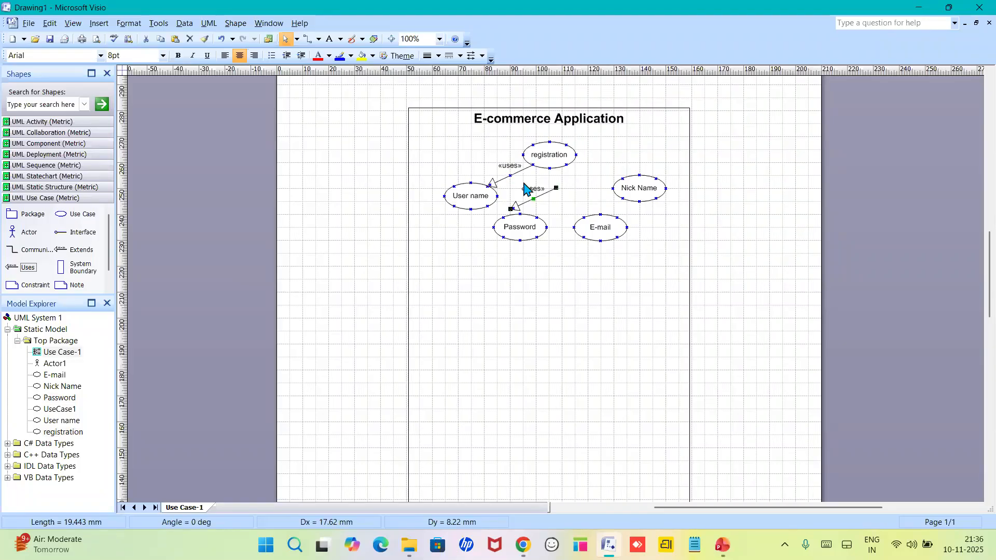
pyautogui.moveTo(513, 209); pyautogui.dragTo(520, 219)
pyautogui.moveTo(556, 188); pyautogui.dragTo(546, 169)
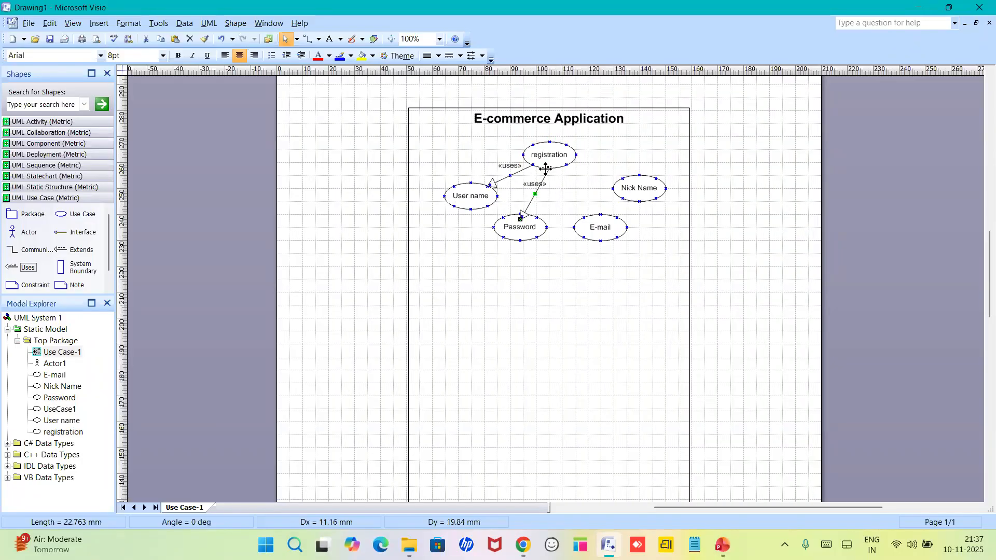
# Connect registration to E-mail with a duplicated Uses relationship, and Nick Name to registration with an Extends relationship.
pyautogui.hotkey('ctrl', 'd')
pyautogui.moveTo(569, 191); pyautogui.dragTo(566, 164)
pyautogui.moveTo(548, 241); pyautogui.dragTo(577, 227)
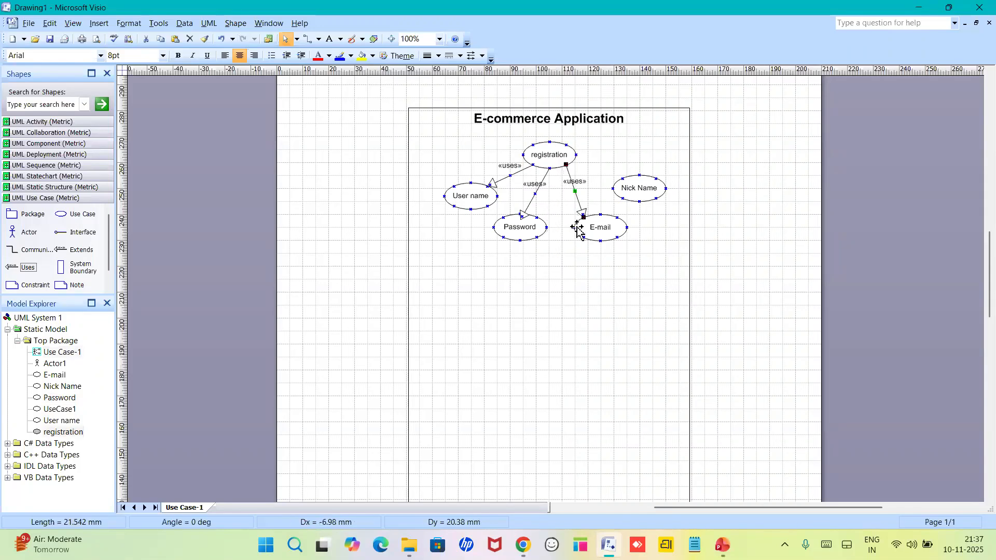
pyautogui.click(578, 260)
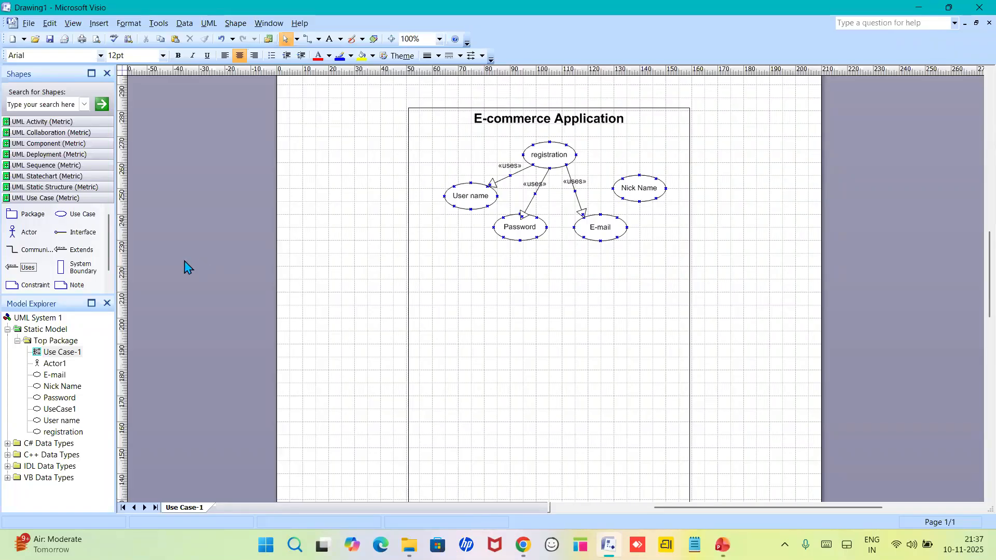
pyautogui.moveTo(72, 253); pyautogui.dragTo(576, 156)
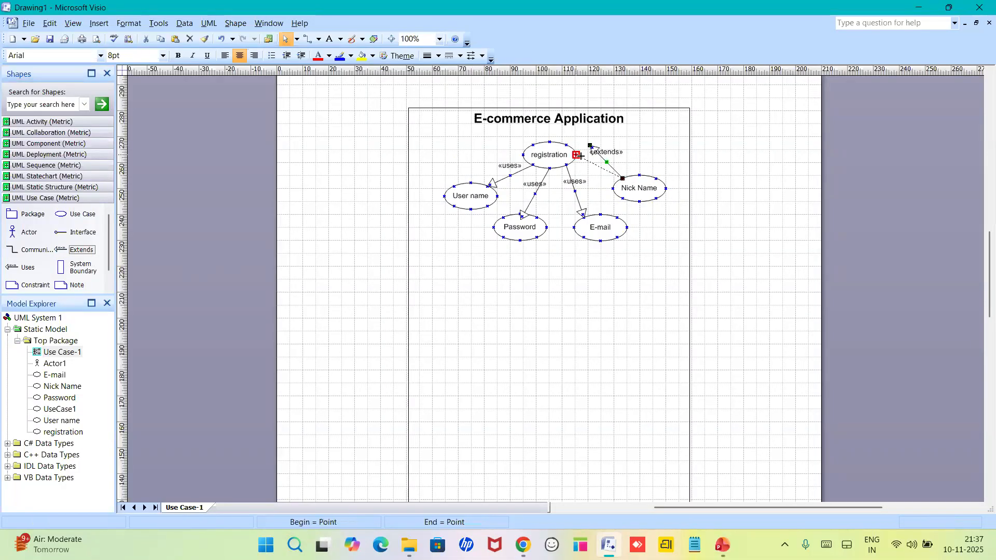
pyautogui.click(591, 191)
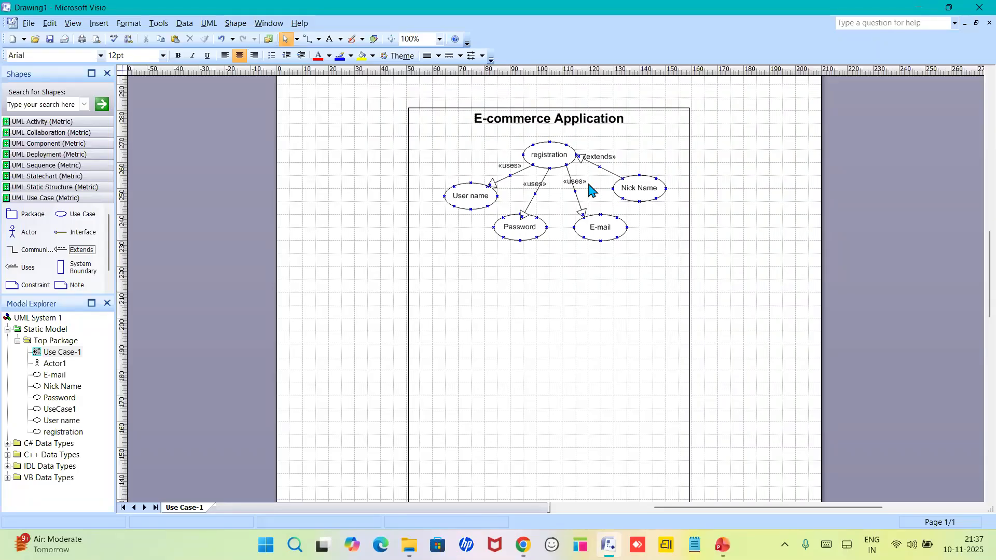
# Add three more Use Case shapes below Password and E-mail, one centred and two side by side beneath it.
pyautogui.scroll(5, 591, 190)
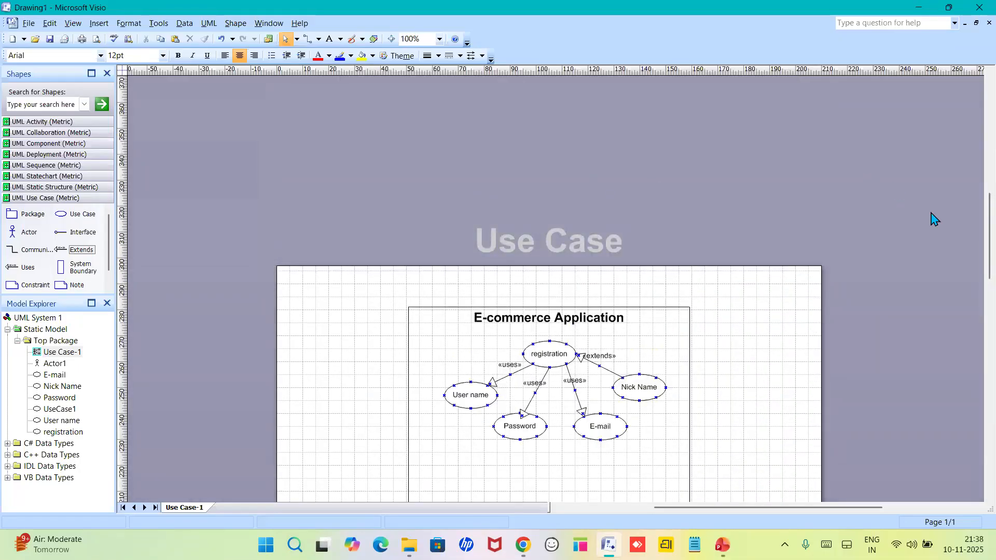
pyautogui.moveTo(992, 237); pyautogui.dragTo(992, 282)
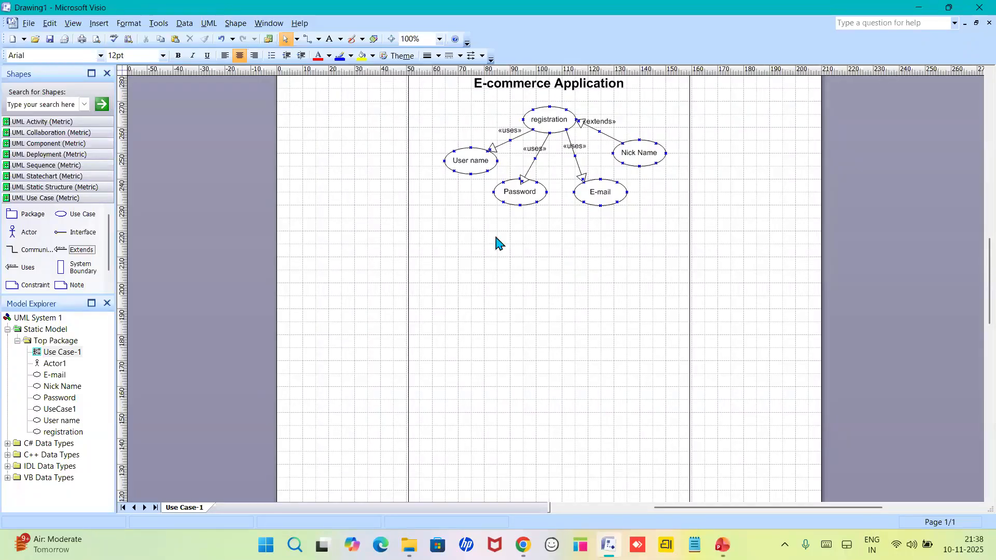
pyautogui.moveTo(68, 218); pyautogui.dragTo(564, 240)
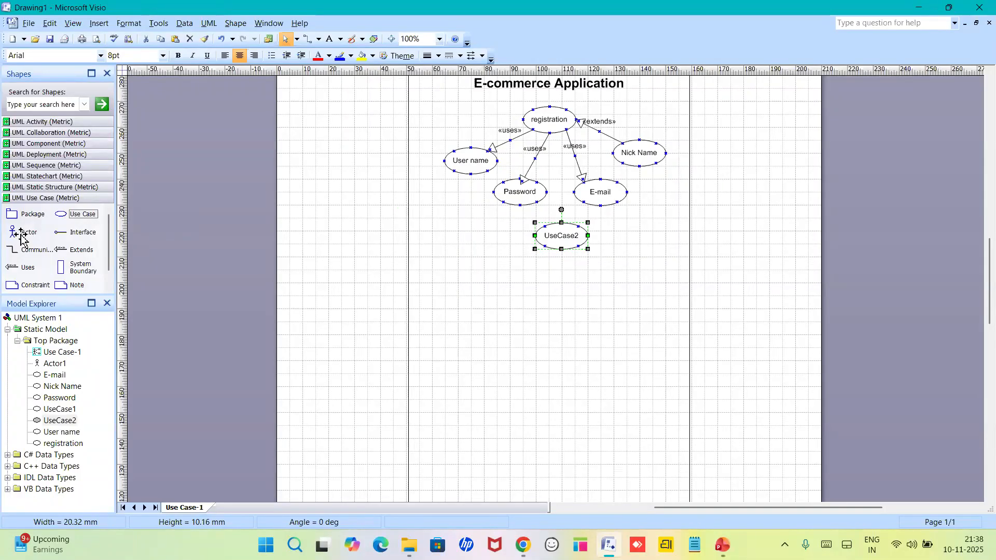
pyautogui.click(60, 214)
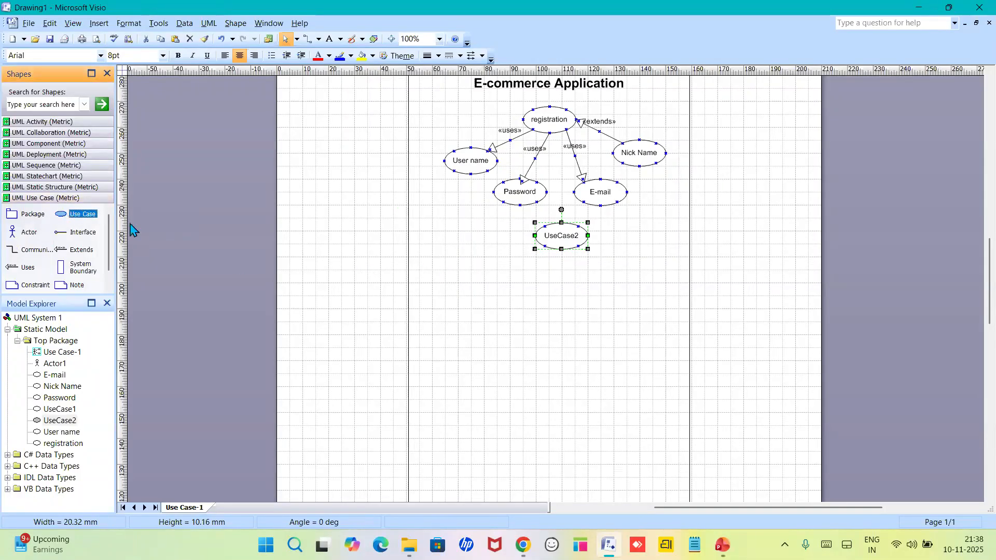
pyautogui.moveTo(64, 217); pyautogui.dragTo(517, 294)
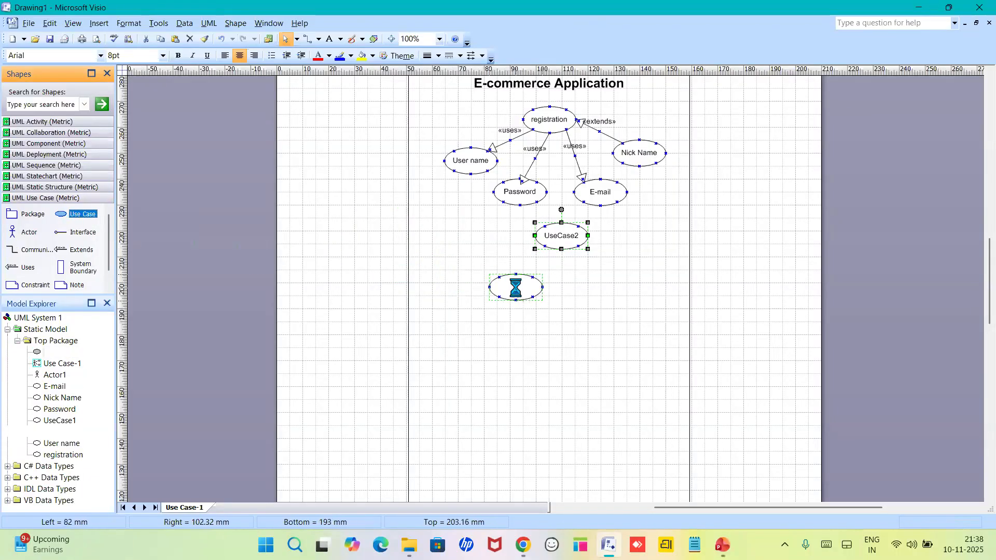
pyautogui.moveTo(64, 218); pyautogui.dragTo(601, 291)
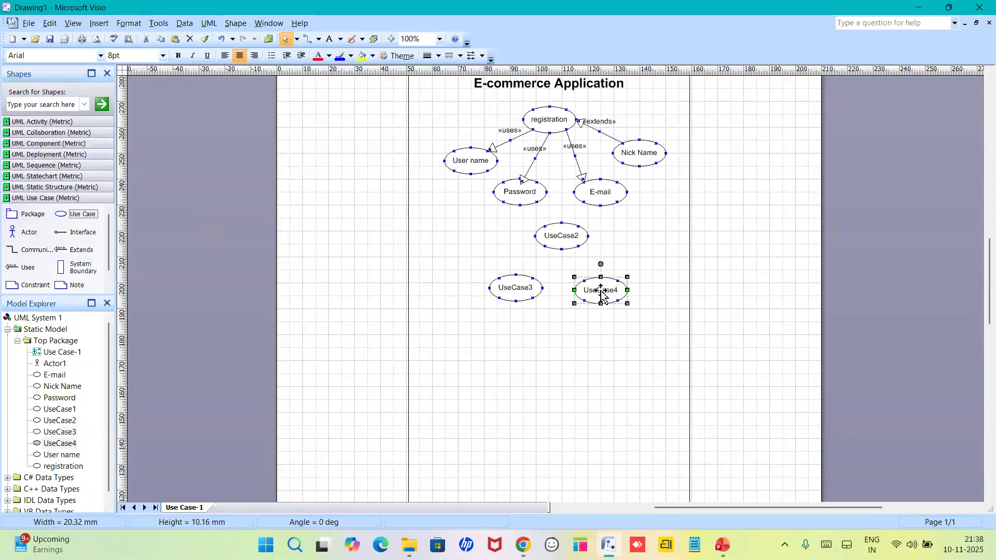
# Rename the centred use case below Password and E-mail as "Login".
pyautogui.click(566, 239)
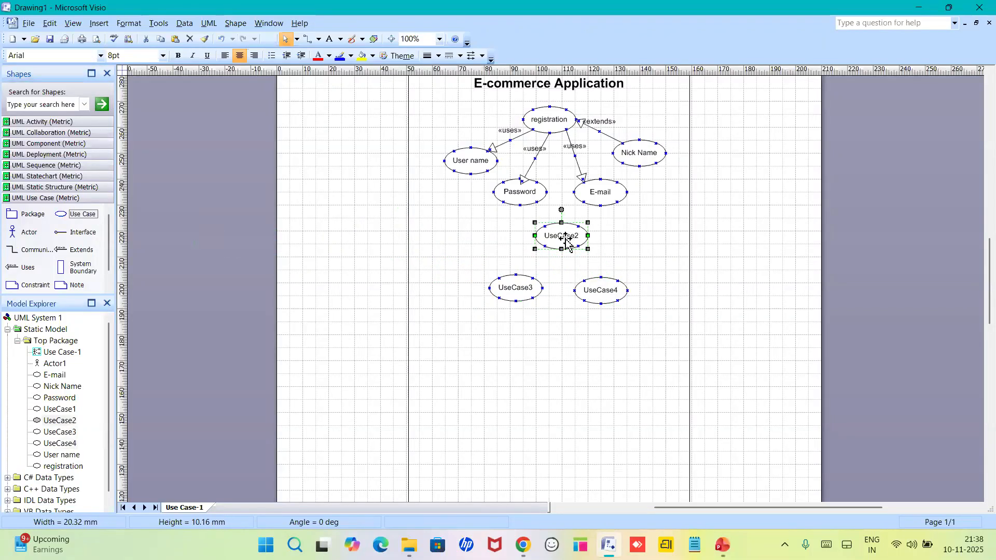
pyautogui.doubleClick(566, 239)
pyautogui.write('Login')
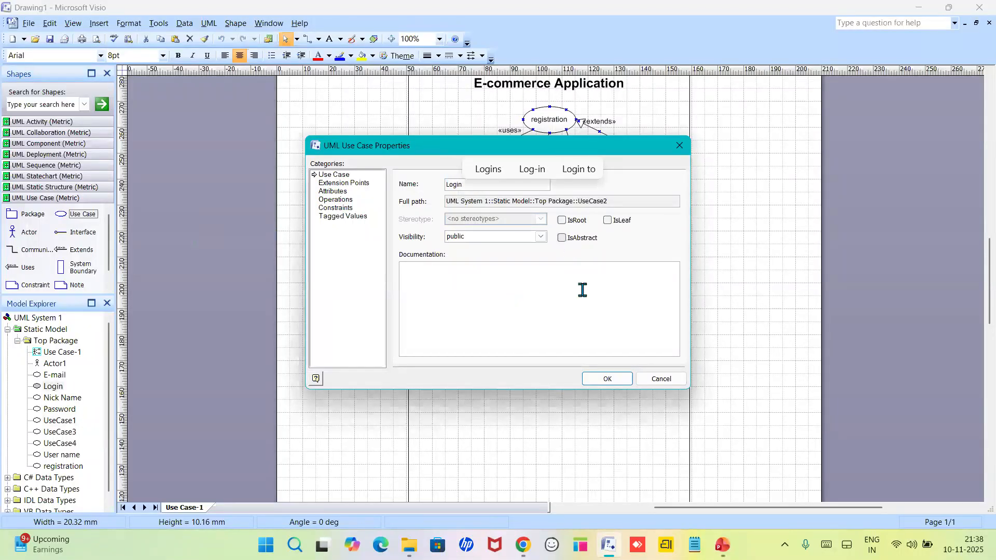
pyautogui.click(602, 382)
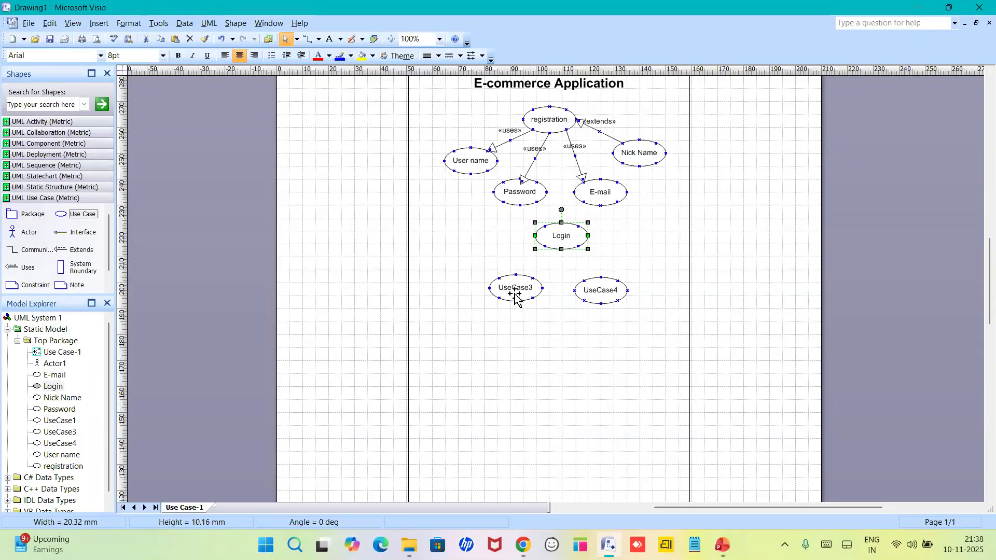
# Rename the two side-by-side use cases beneath Login as "User name" and "Password".
pyautogui.doubleClick(516, 290)
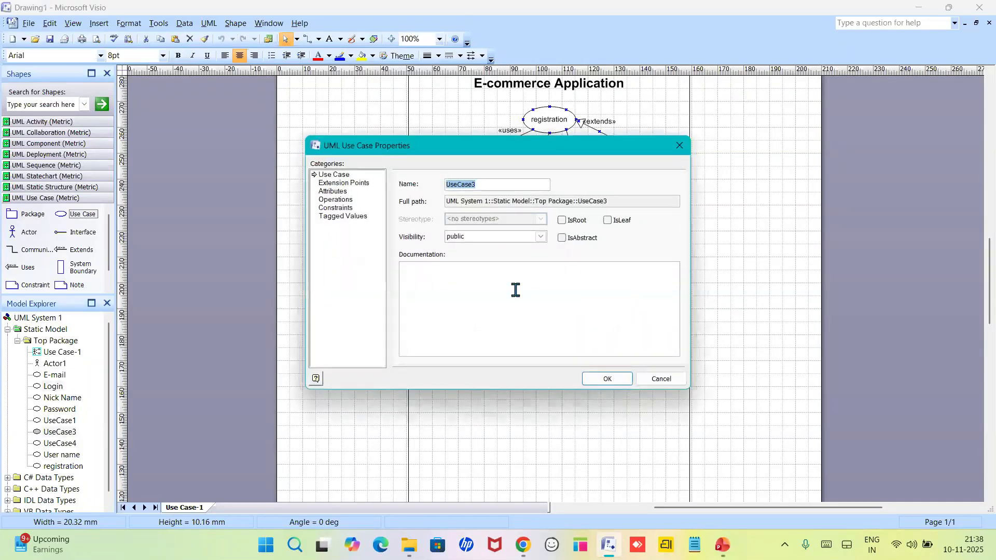
pyautogui.write('User name')
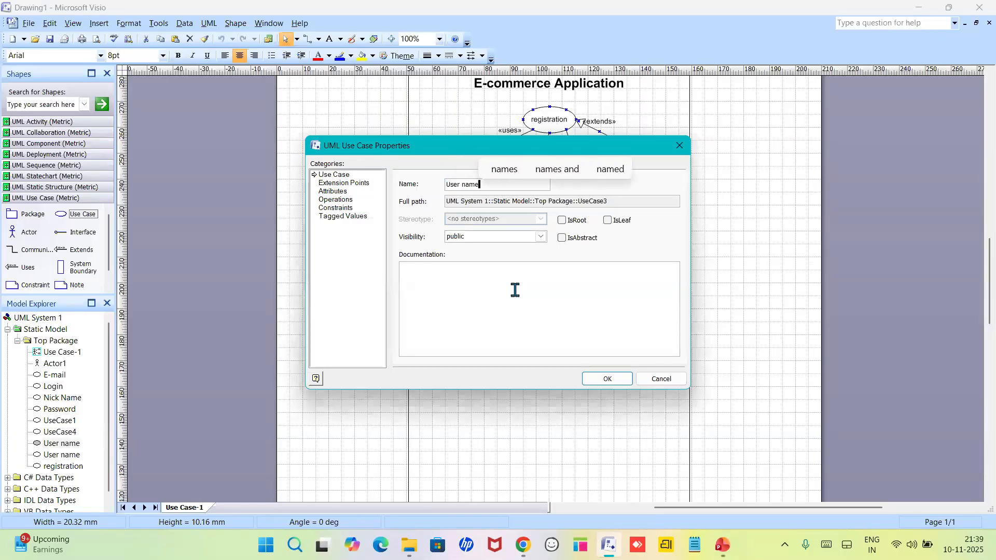
pyautogui.press('Return')
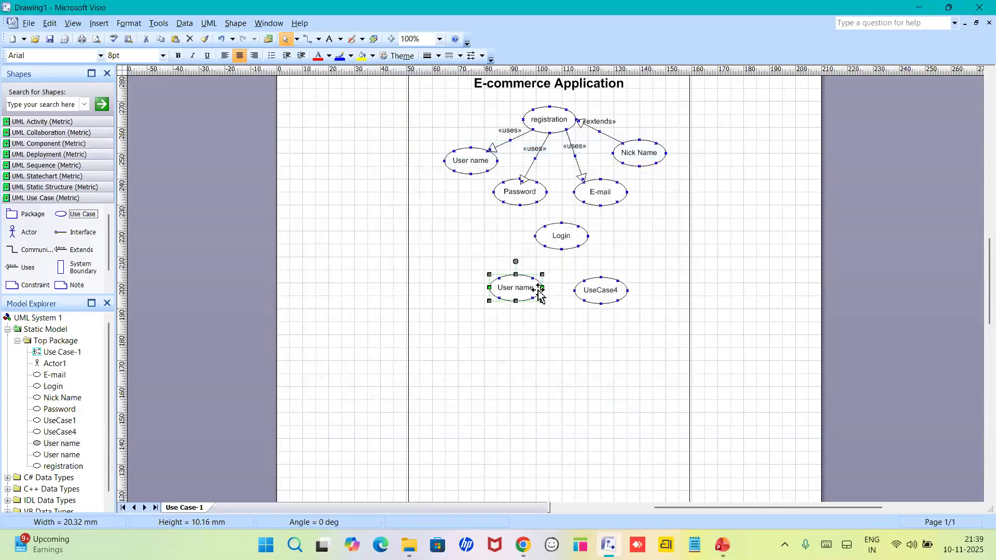
pyautogui.doubleClick(601, 292)
pyautogui.write('P')
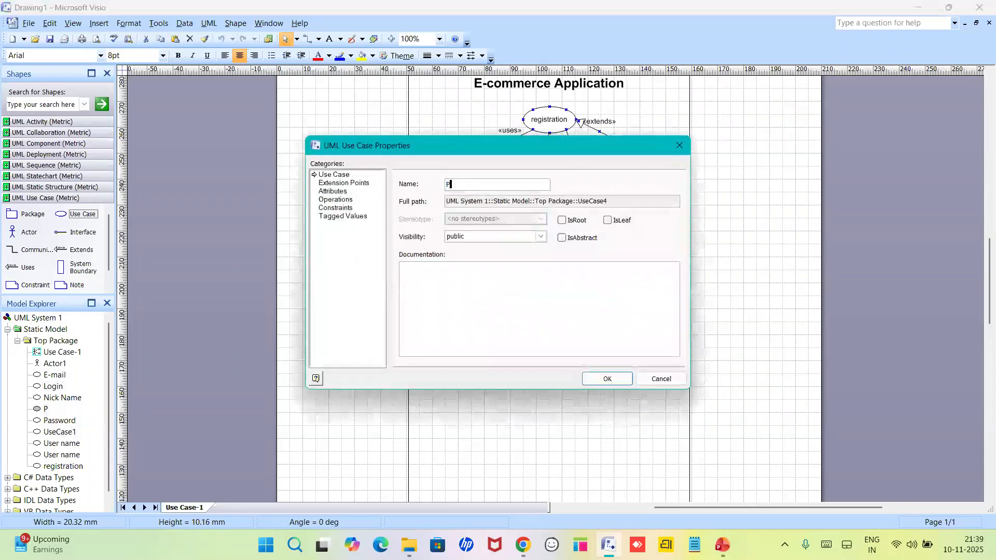
pyautogui.write('assword')
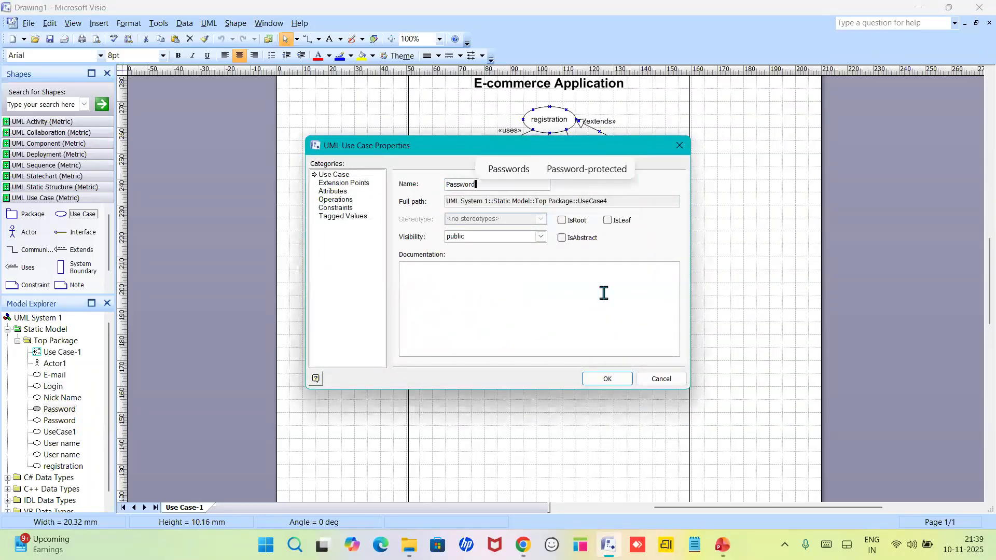
pyautogui.click(622, 384)
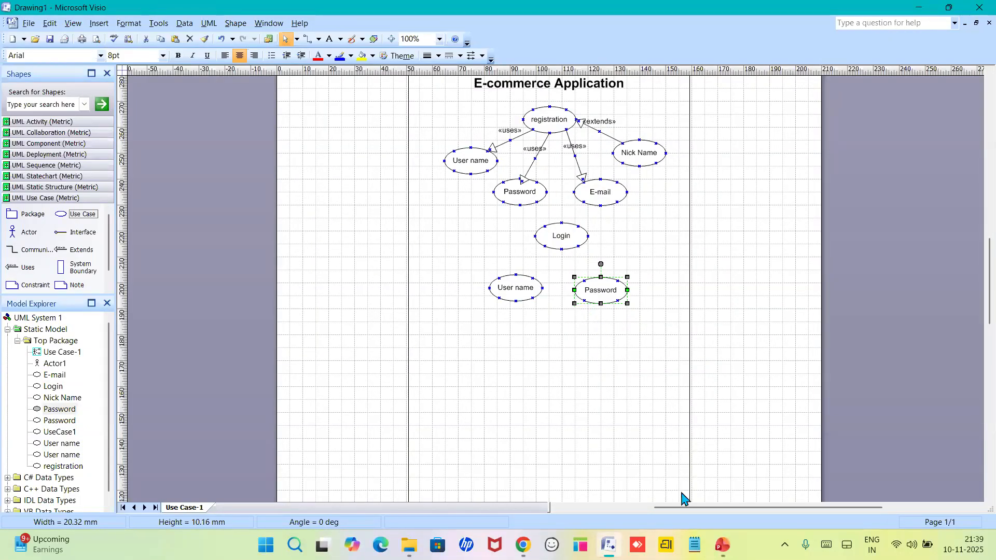
# Move the User name and Password use cases beneath Login leftward and closer together, with Password slightly lower.
pyautogui.moveTo(722, 545)
pyautogui.moveTo(605, 297); pyautogui.dragTo(613, 294)
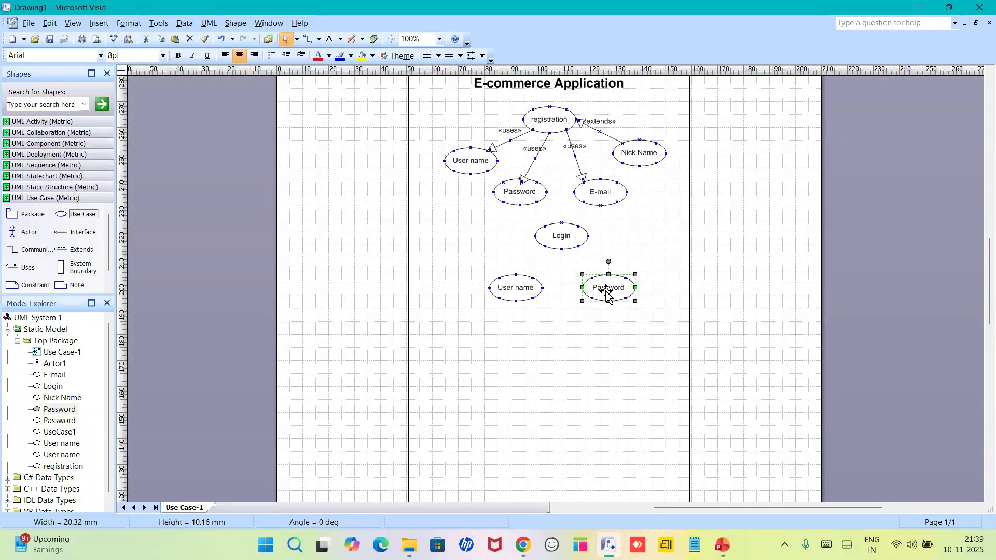
pyautogui.moveTo(607, 293); pyautogui.dragTo(503, 284)
pyautogui.moveTo(577, 294); pyautogui.dragTo(556, 295)
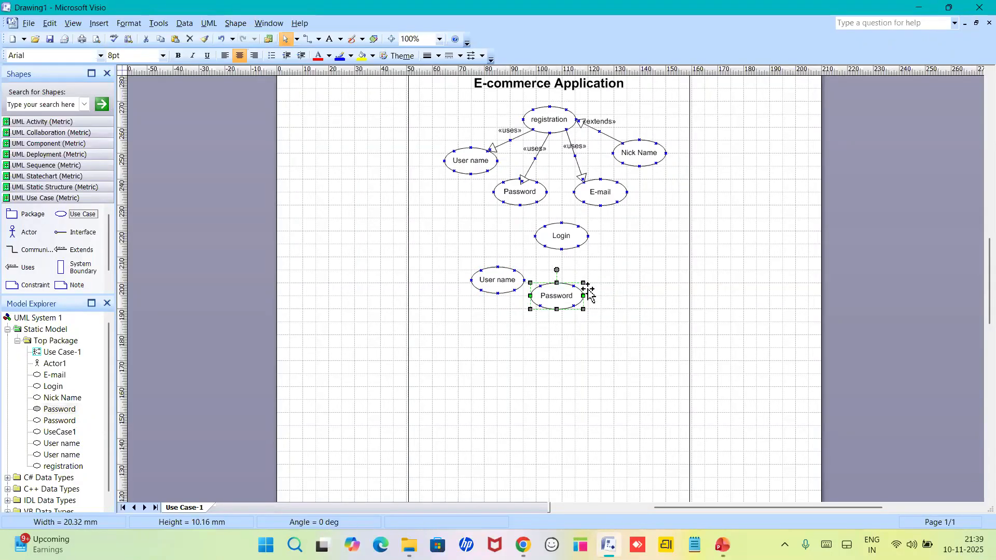
# Add a Use Case shape to the lower right of Login and name it "Forget Password".
pyautogui.click(76, 214)
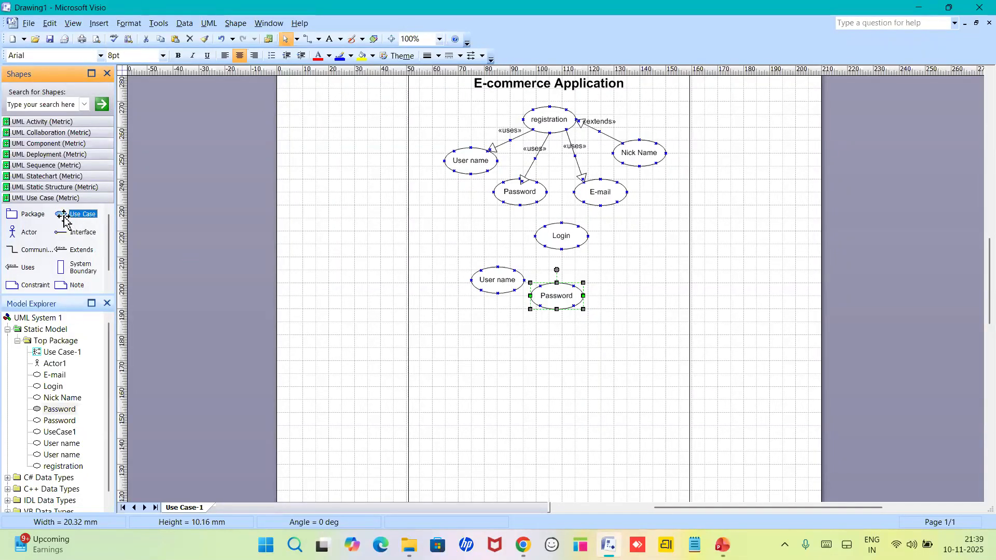
pyautogui.moveTo(61, 215); pyautogui.dragTo(622, 274)
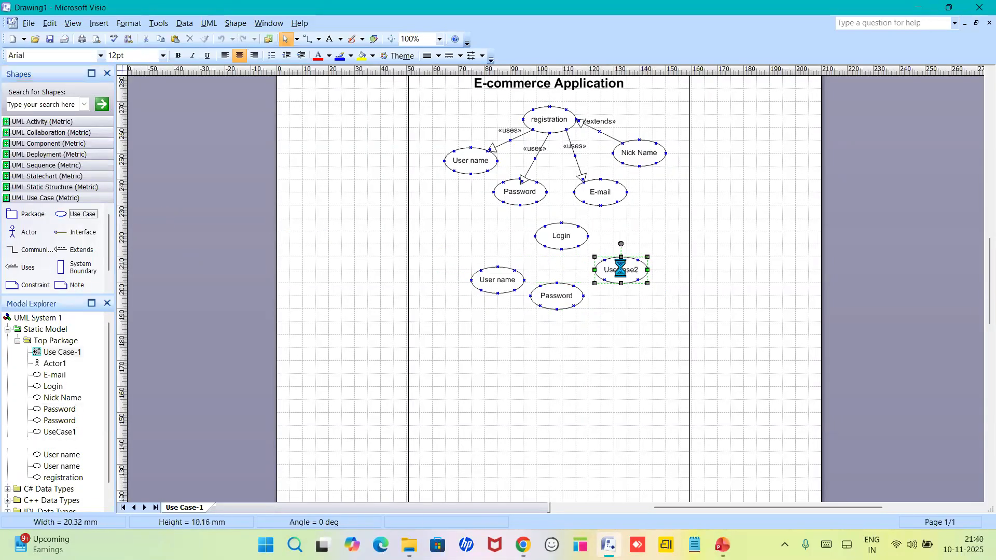
pyautogui.doubleClick(621, 269)
pyautogui.write('F')
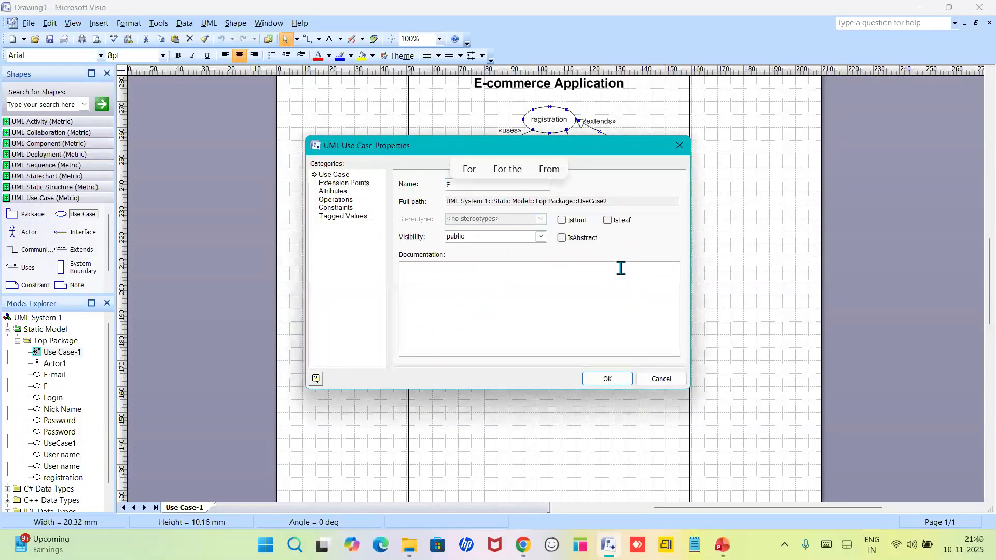
pyautogui.write('orget P')
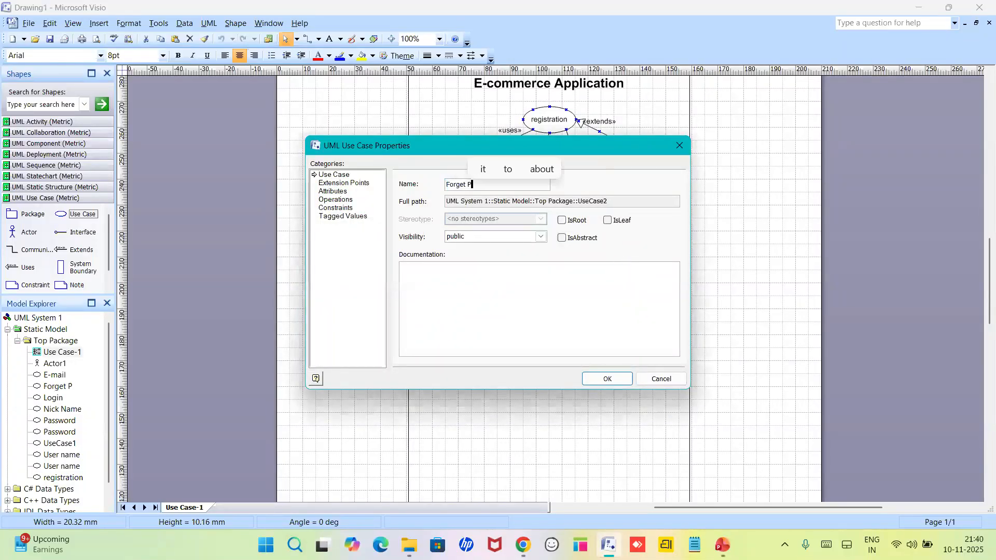
pyautogui.write('assword')
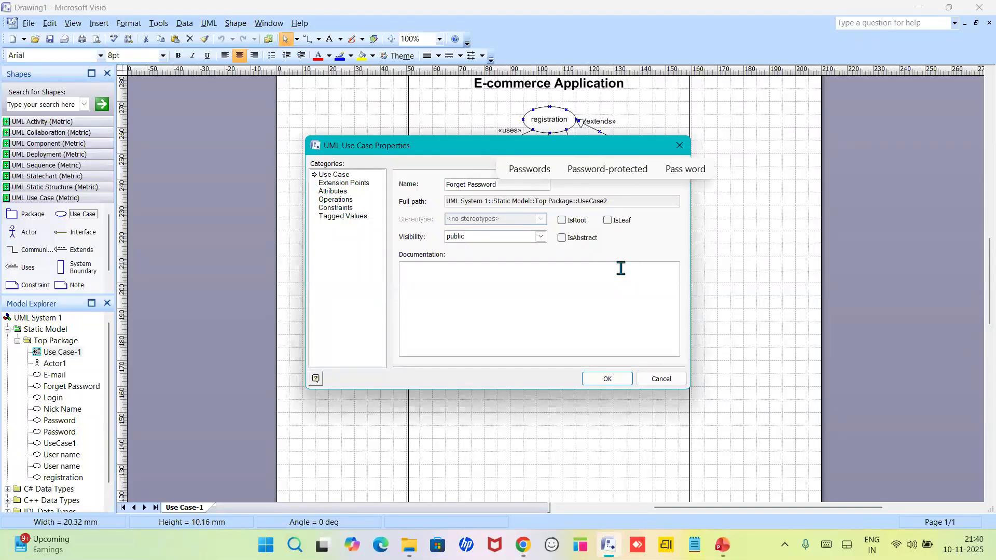
pyautogui.press('Return')
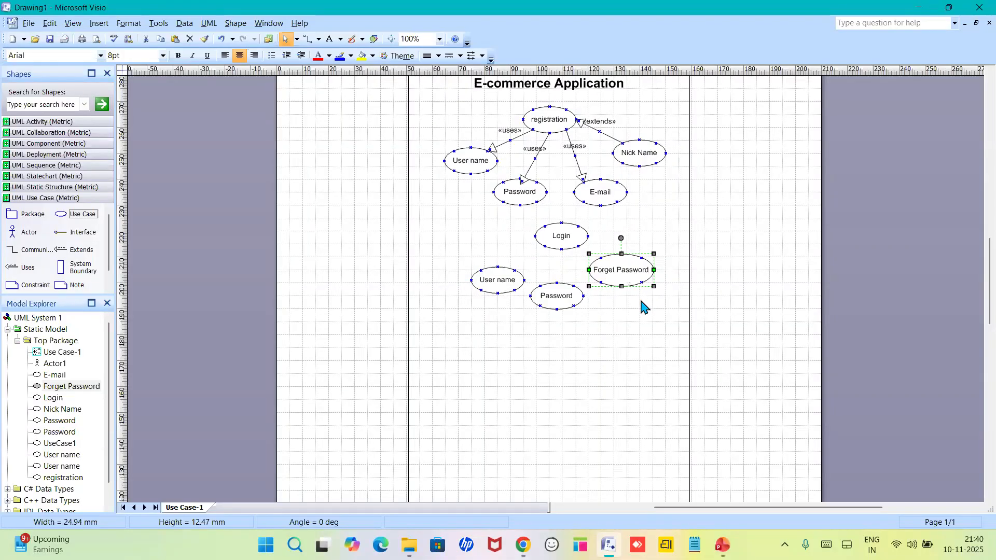
# Move Forget Password slightly down and to the right, and centre the lower Password use case beneath Login.
pyautogui.moveTo(628, 279); pyautogui.dragTo(640, 288)
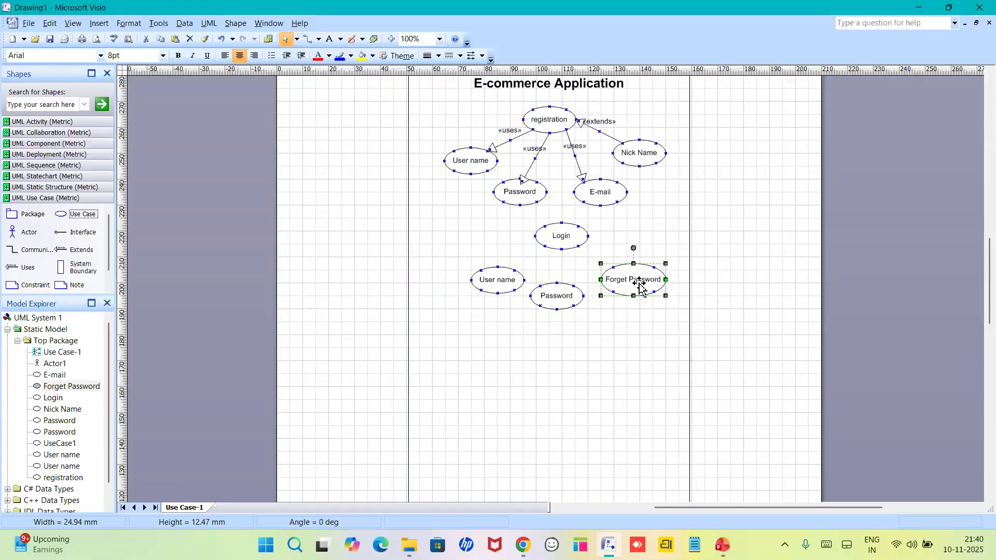
pyautogui.click(624, 338)
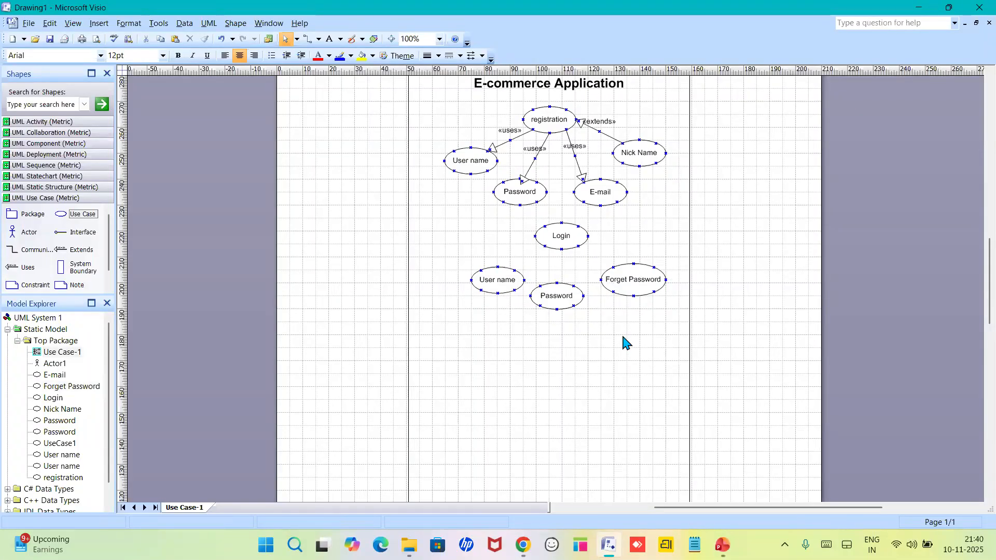
pyautogui.moveTo(563, 298); pyautogui.dragTo(571, 305)
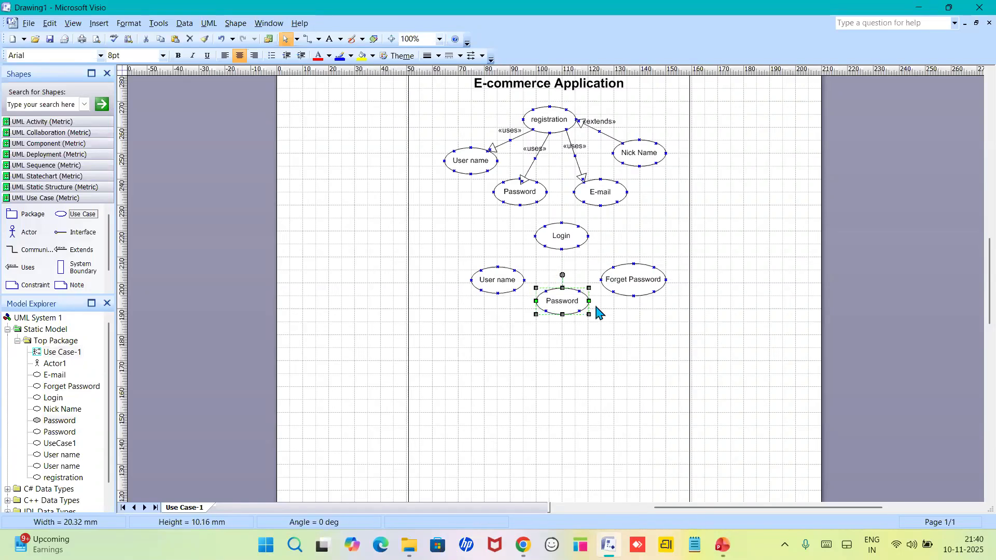
pyautogui.click(622, 312)
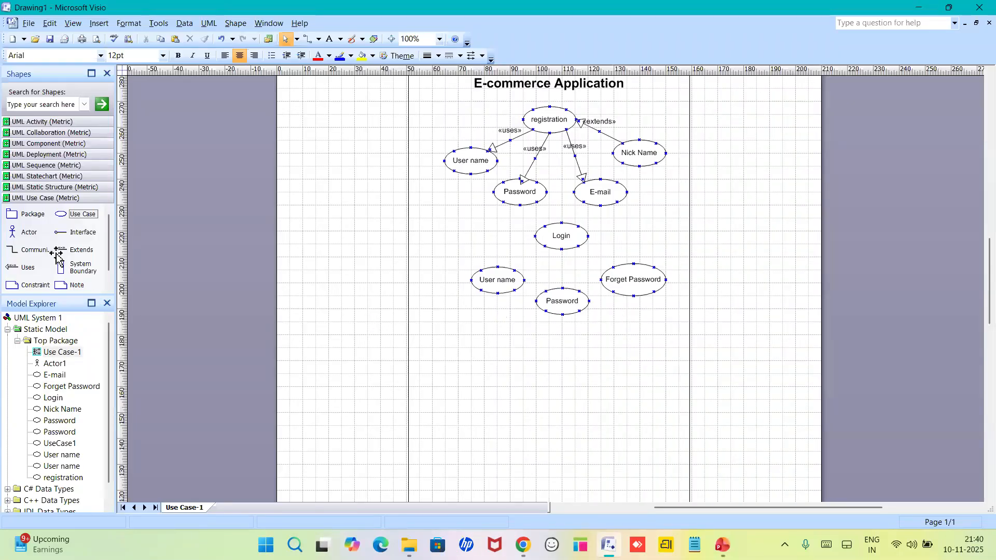
# Connect Login to the User name and Password use cases beneath it with Uses relationships.
pyautogui.moveTo(25, 265)
pyautogui.mouseDown()
pyautogui.moveTo(404, 267)
pyautogui.moveTo(480, 262)
pyautogui.moveTo(518, 236)
pyautogui.moveTo(527, 239)
pyautogui.moveTo(512, 238)
pyautogui.moveTo(514, 271)
pyautogui.mouseUp()
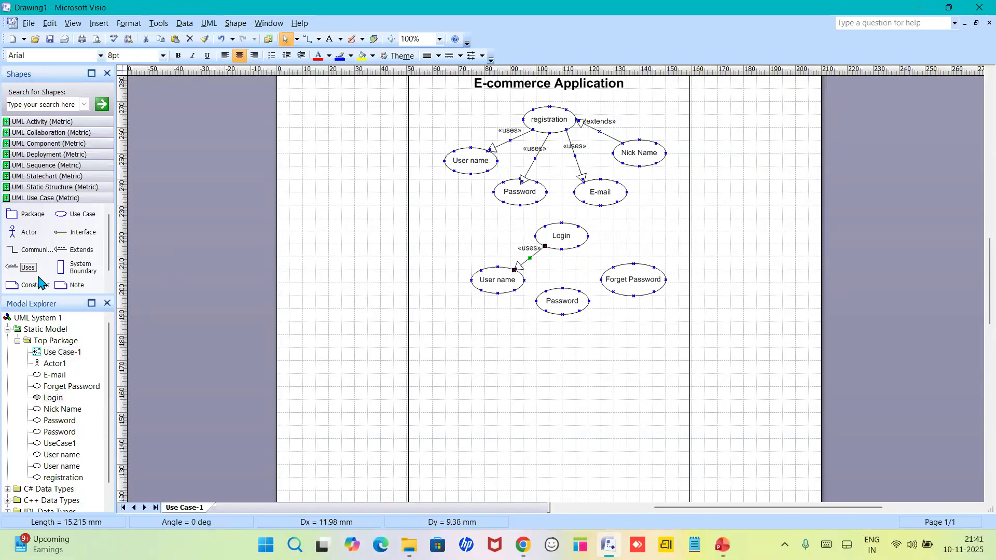
pyautogui.click(24, 267)
pyautogui.moveTo(108, 276); pyautogui.dragTo(562, 288)
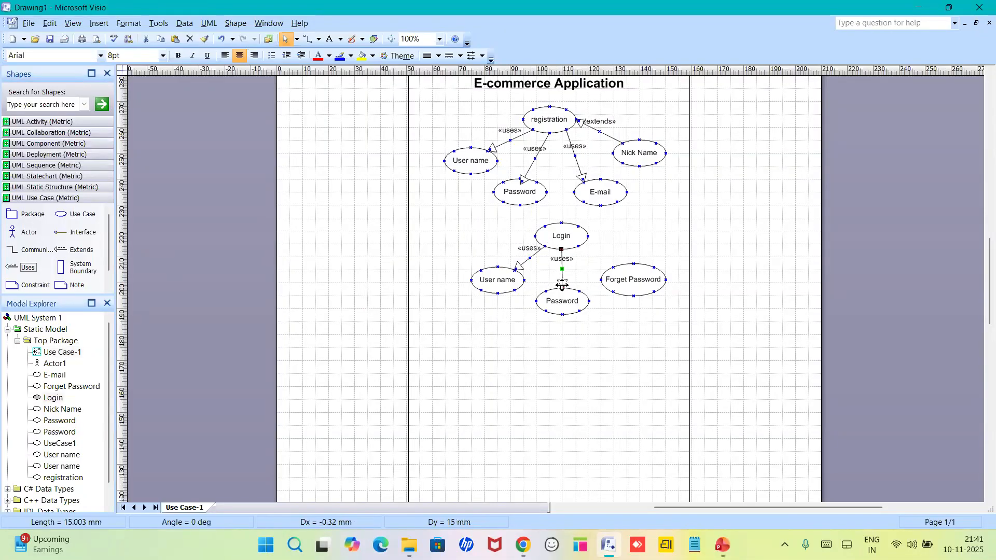
# Connect Forget Password to Login with an Extends relationship pointing at Login.
pyautogui.click(641, 292)
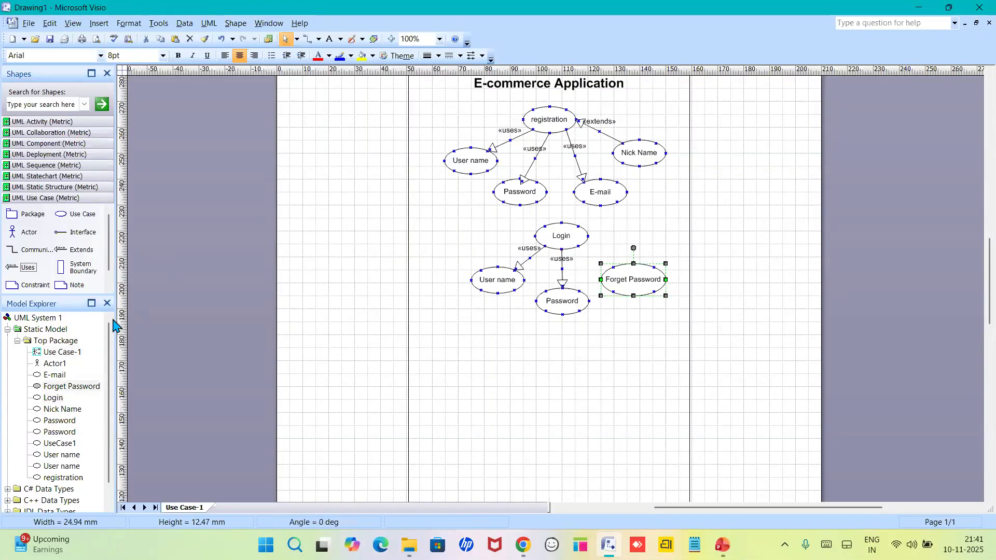
pyautogui.moveTo(70, 249); pyautogui.dragTo(587, 243)
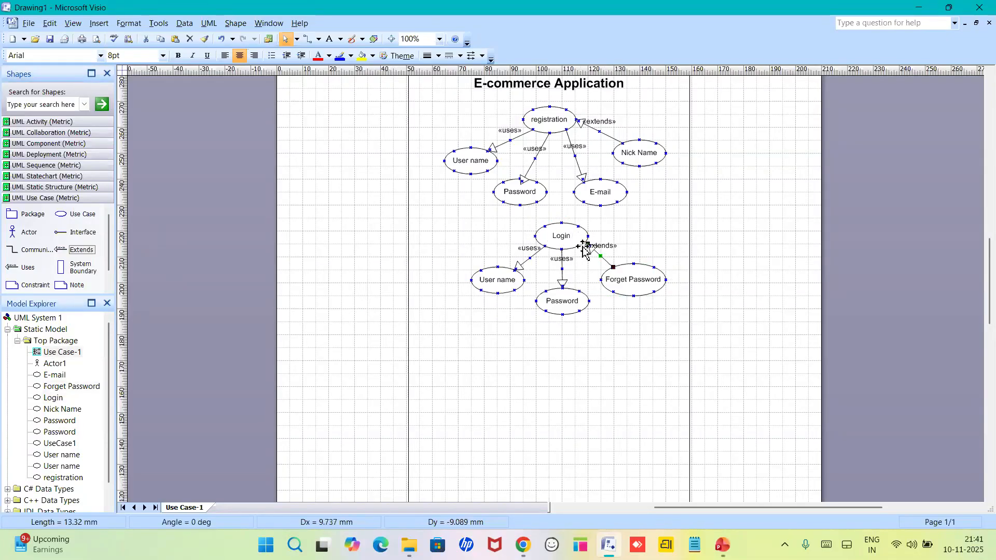
pyautogui.click(632, 242)
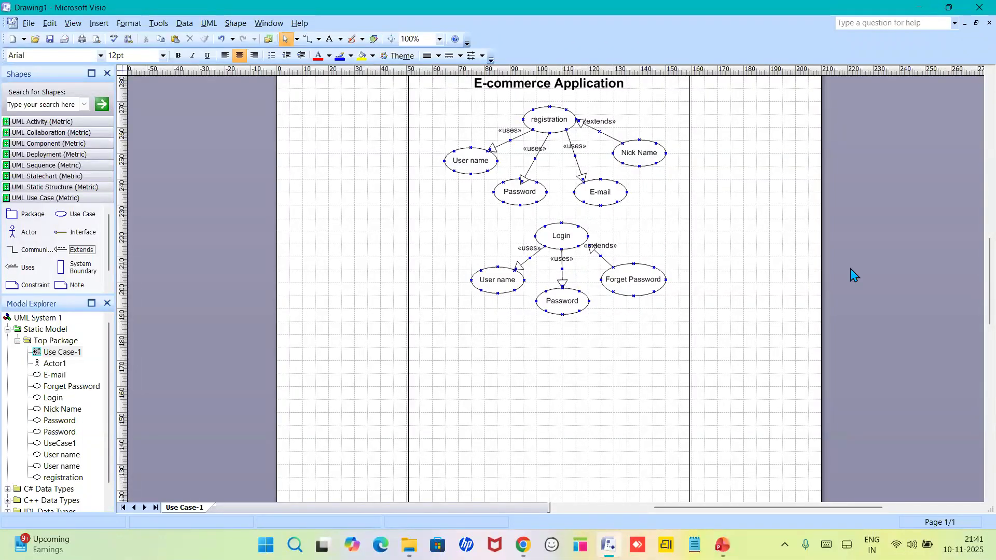
# Add a Use Case shape directly below Login's Password use case and name it "Home Page".
pyautogui.moveTo(992, 284); pyautogui.dragTo(993, 303)
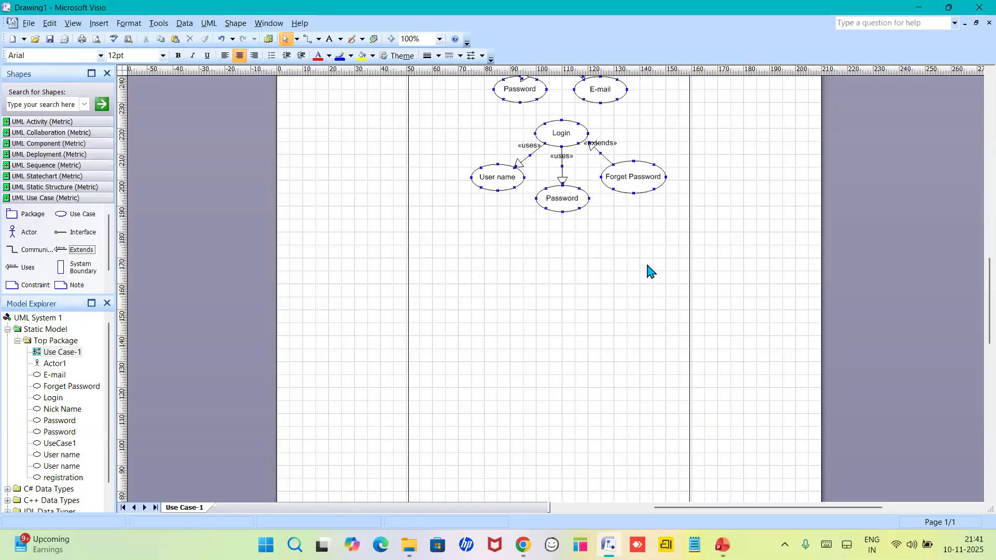
pyautogui.click(61, 214)
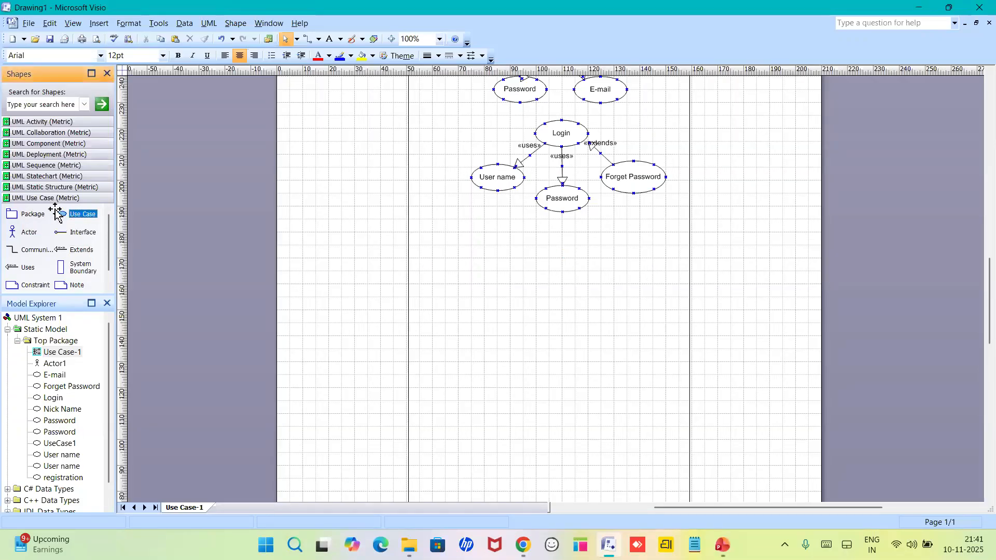
pyautogui.moveTo(62, 216); pyautogui.dragTo(560, 242)
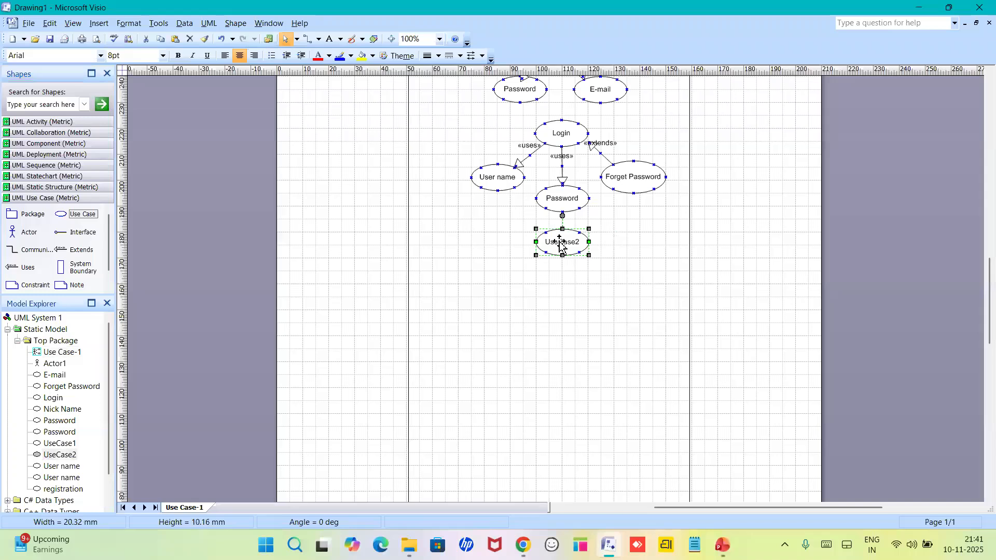
pyautogui.doubleClick(557, 242)
pyautogui.write('Home Page')
pyautogui.press('Return')
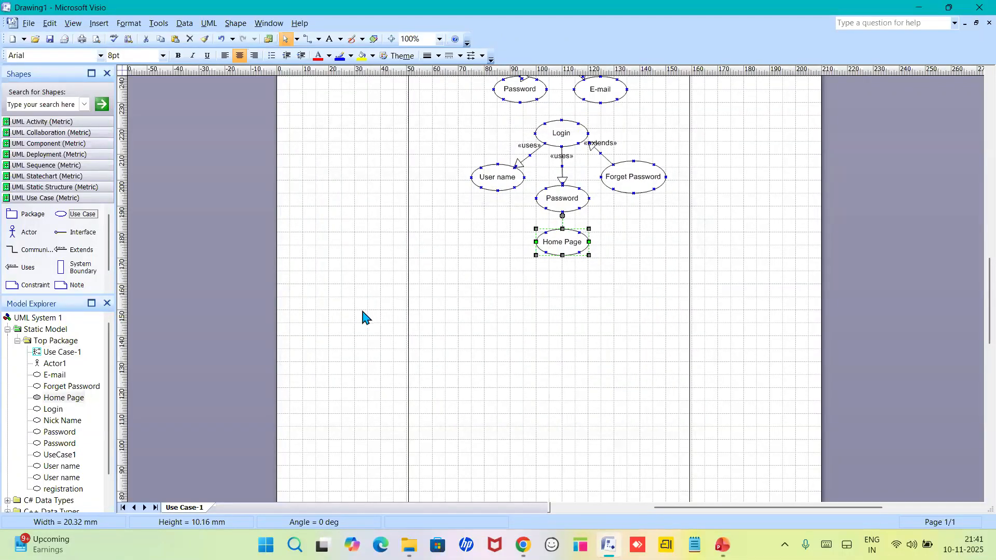
# Add three Use Case shapes beneath Home Page, spread left, centre and right with the middle one lower.
pyautogui.moveTo(61, 217); pyautogui.dragTo(478, 291)
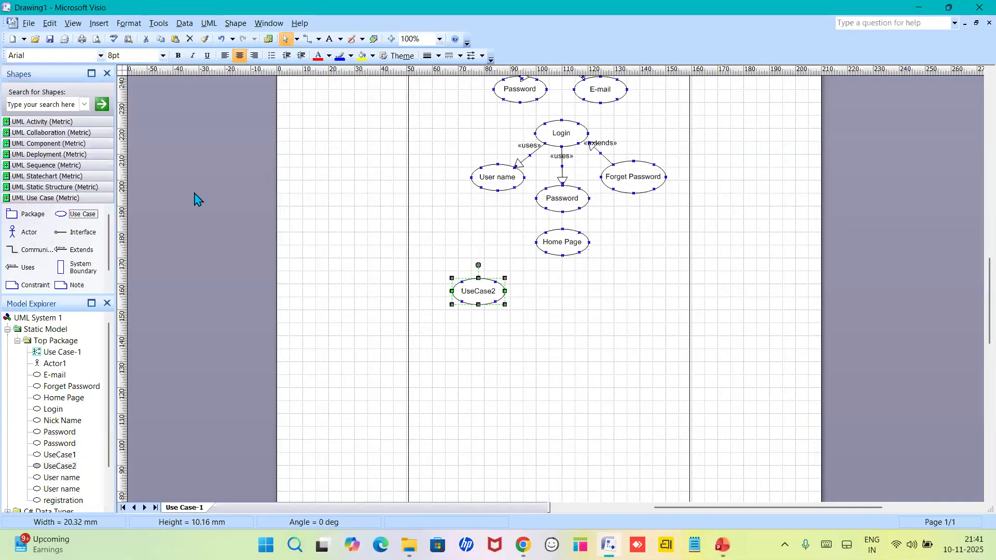
pyautogui.moveTo(60, 213); pyautogui.dragTo(551, 309)
pyautogui.moveTo(61, 217); pyautogui.dragTo(629, 294)
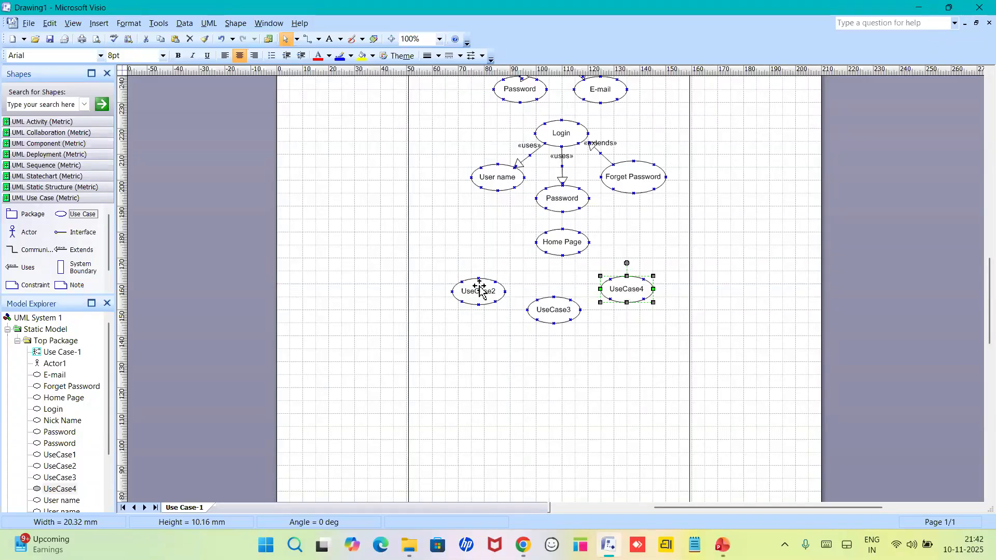
pyautogui.moveTo(480, 289); pyautogui.dragTo(486, 287)
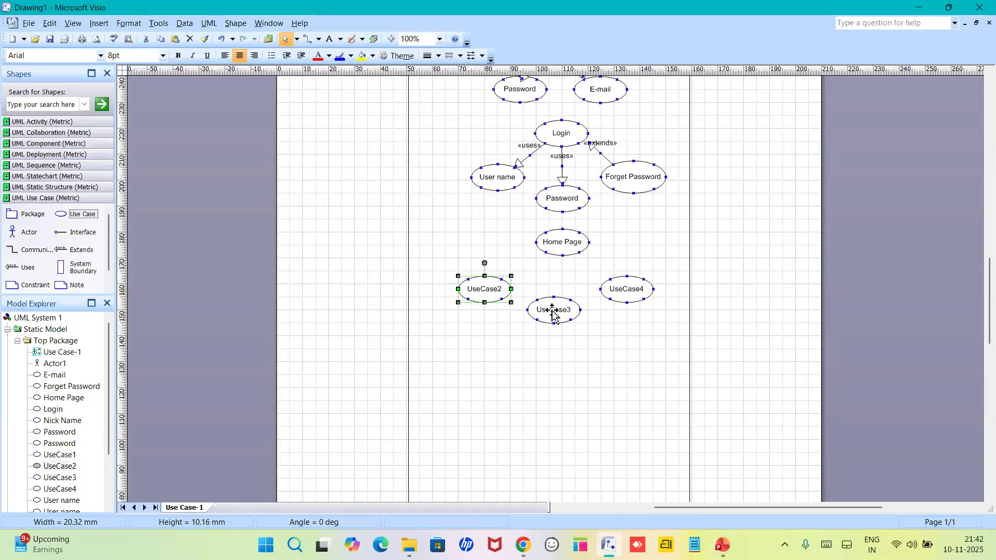
pyautogui.moveTo(553, 311); pyautogui.dragTo(557, 307)
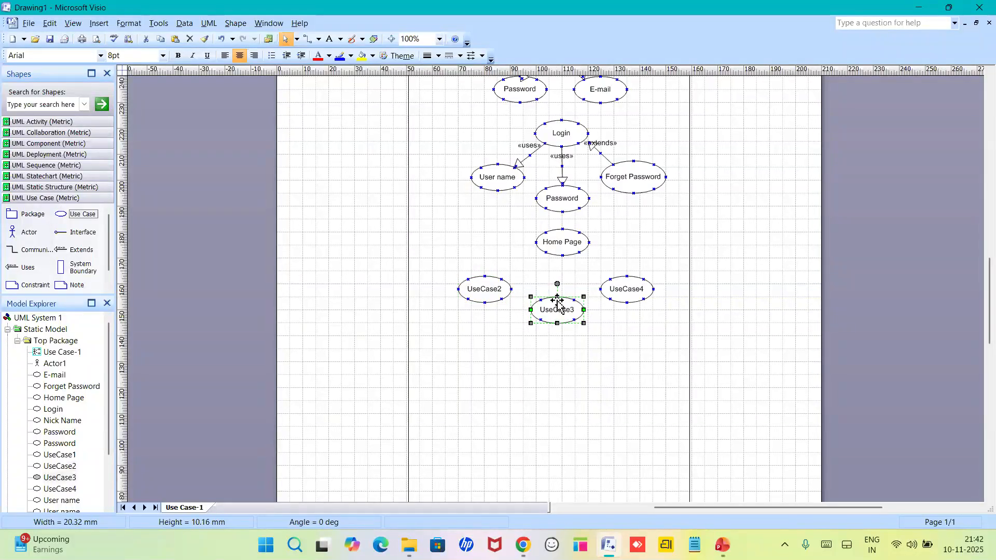
# Rename the left use case beneath Home Page as "Add to cart".
pyautogui.click(488, 290)
pyautogui.doubleClick(487, 290)
pyautogui.write('Add to cart')
pyautogui.press('Return')
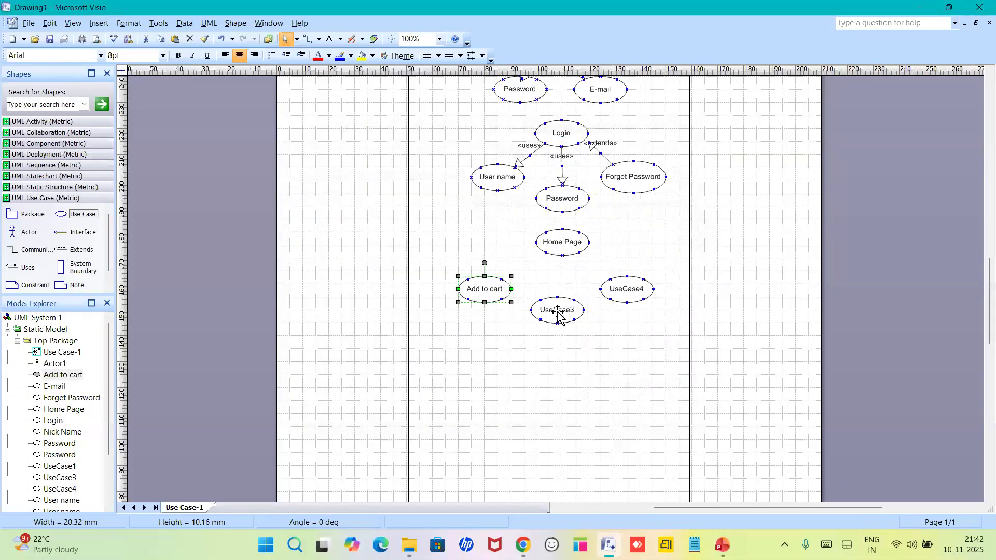
# Rename the middle use case beneath Home Page as "Search product".
pyautogui.doubleClick(558, 314)
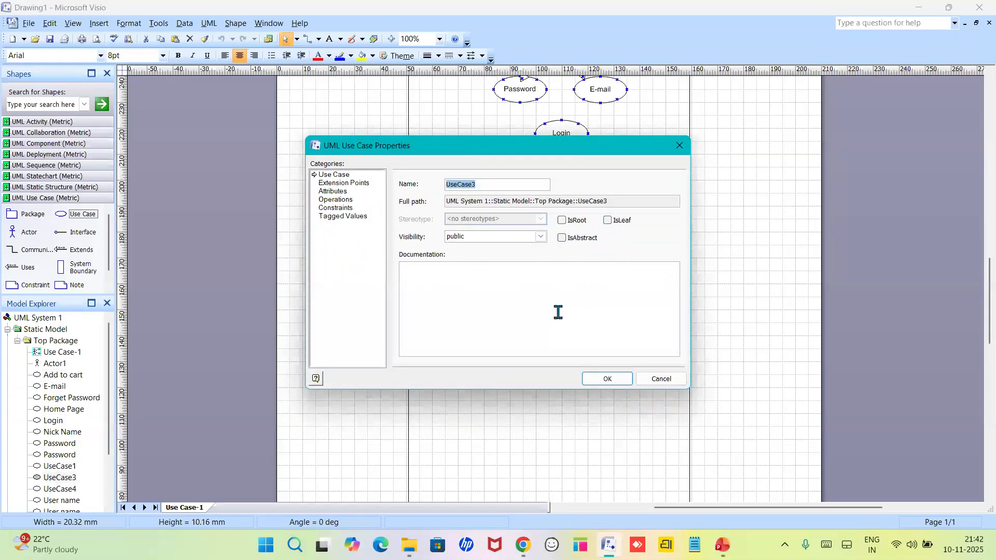
pyautogui.write('S')
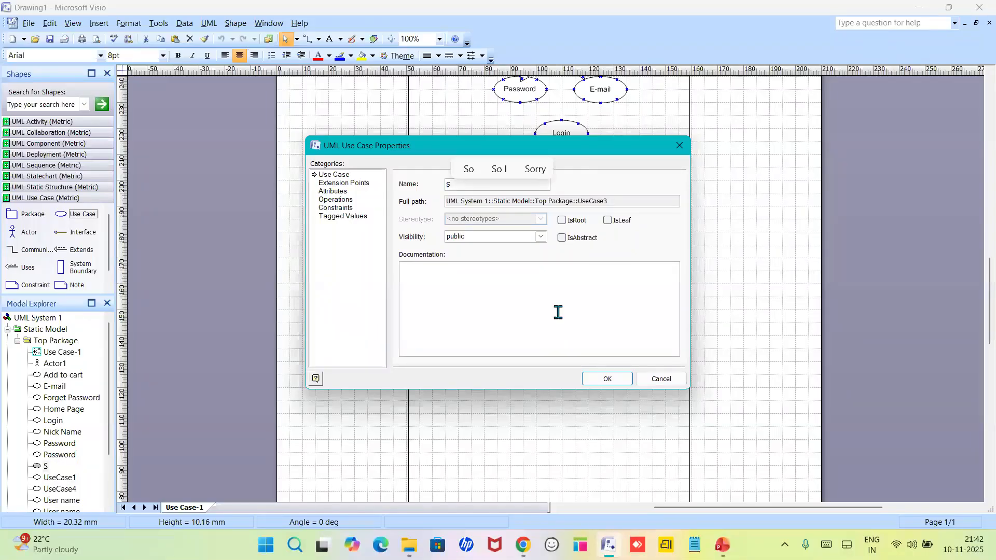
pyautogui.write('earch p')
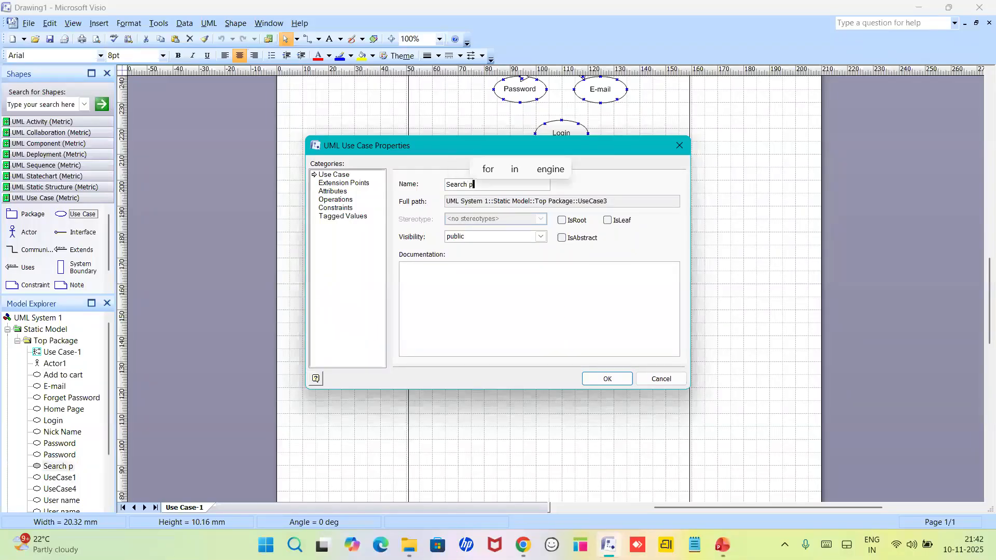
pyautogui.write('roduct')
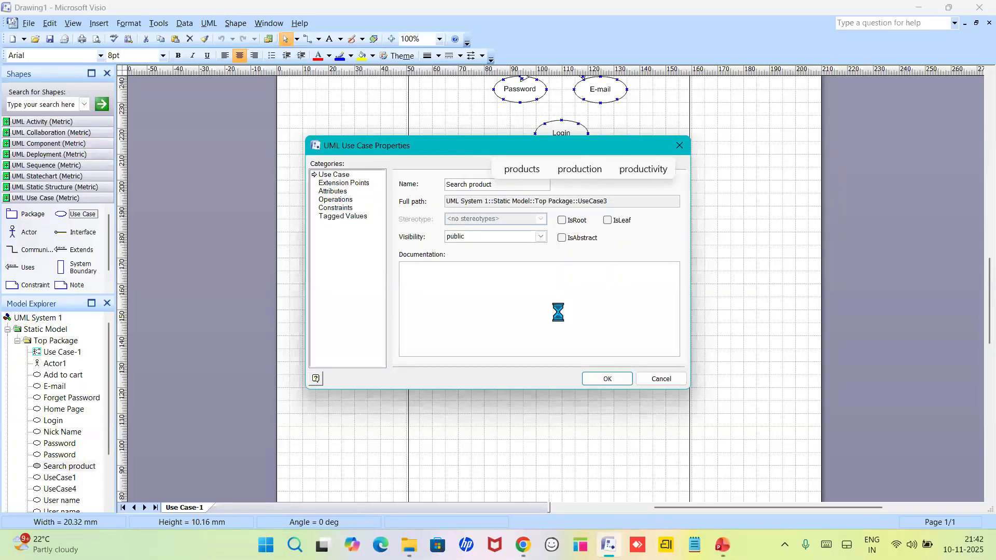
pyautogui.press('Return')
# Rename the right use case beneath Home Page as "Wishlist".
pyautogui.doubleClick(628, 289)
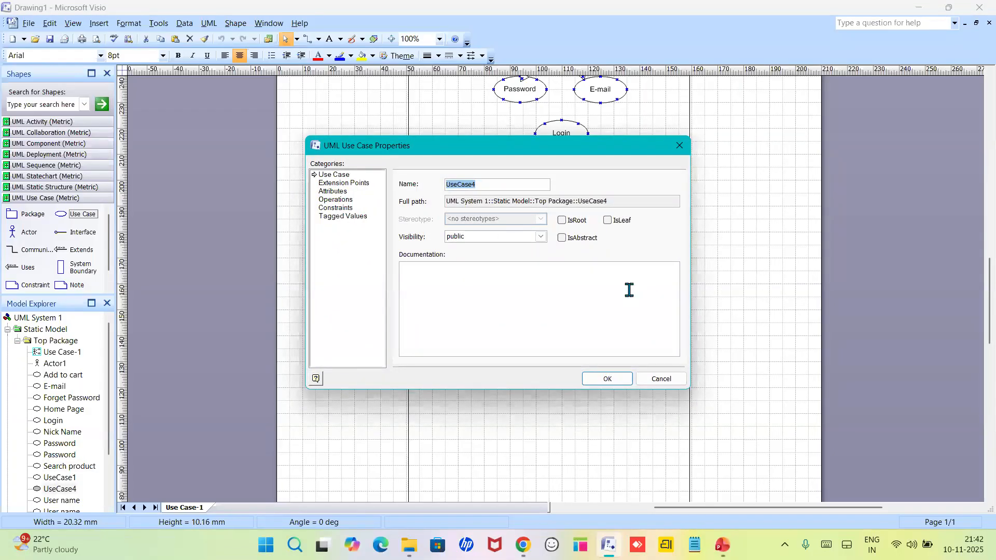
pyautogui.write('Wish')
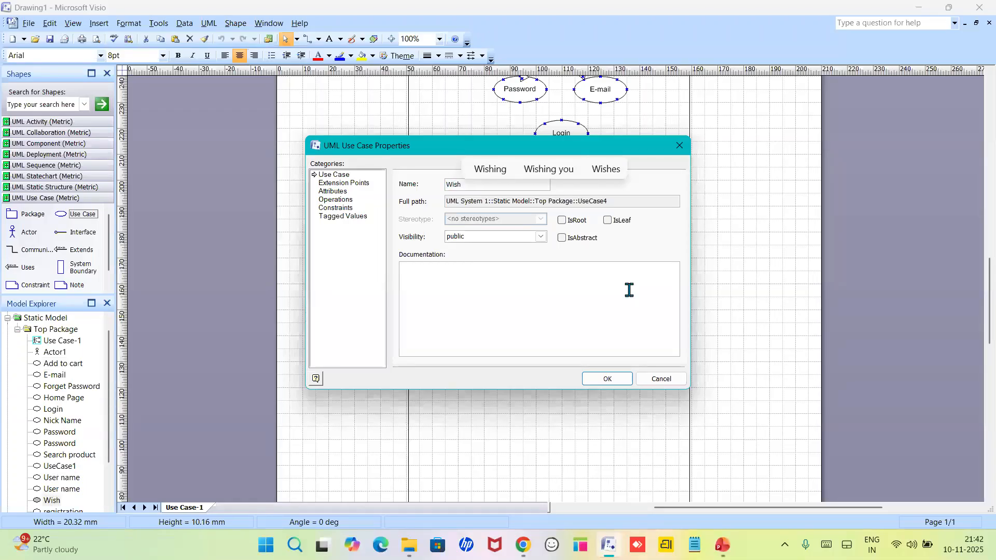
pyautogui.write('list')
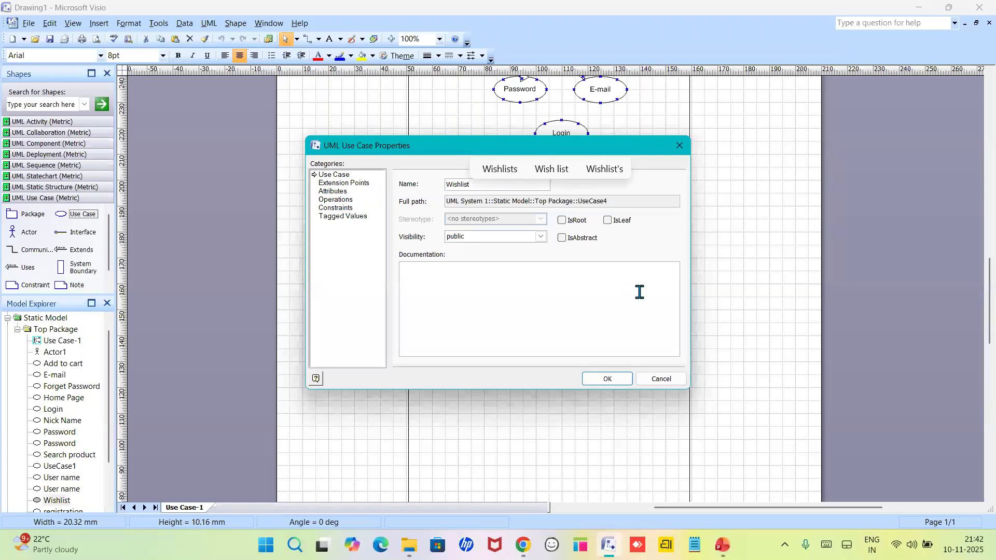
pyautogui.click(605, 379)
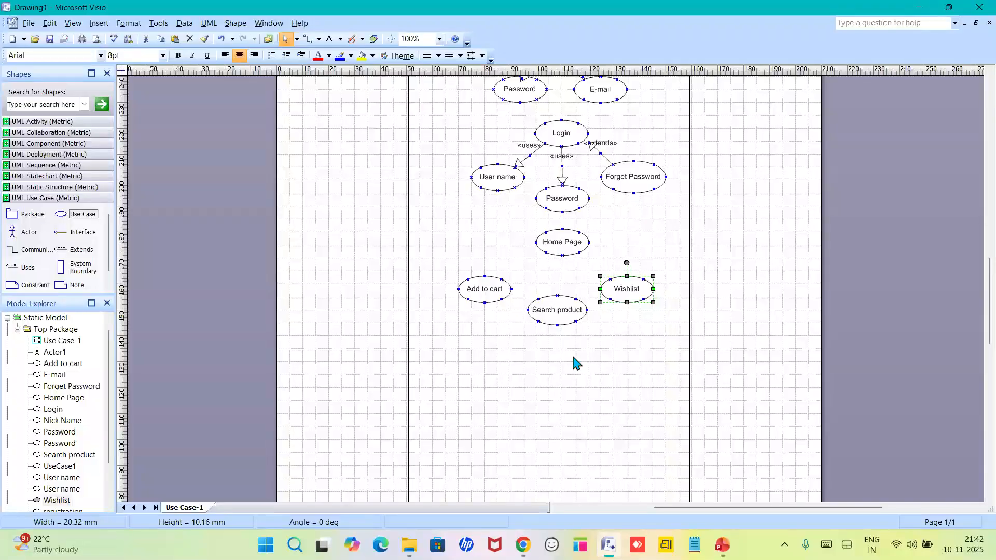
pyautogui.click(622, 341)
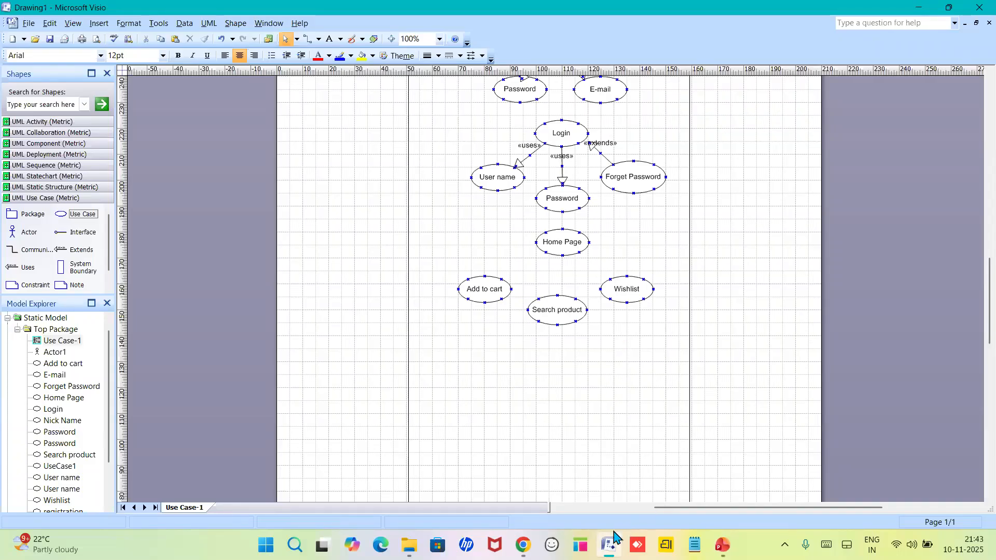
# Connect Search product to Home Page with an Extends relationship pointing at Home Page.
pyautogui.moveTo(615, 535)
pyautogui.moveTo(61, 250); pyautogui.dragTo(502, 276)
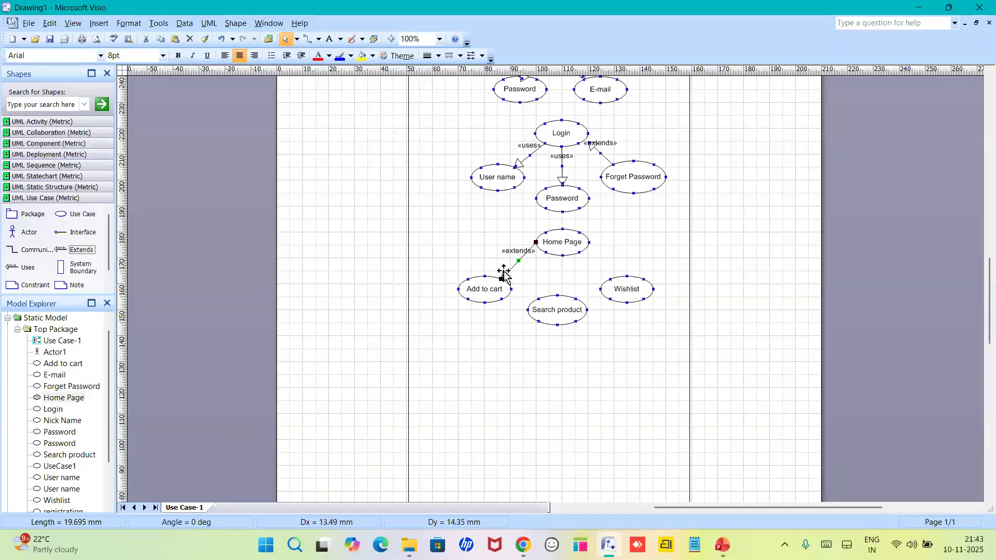
pyautogui.moveTo(536, 240); pyautogui.dragTo(557, 295)
pyautogui.moveTo(501, 279); pyautogui.dragTo(563, 256)
pyautogui.click(534, 275)
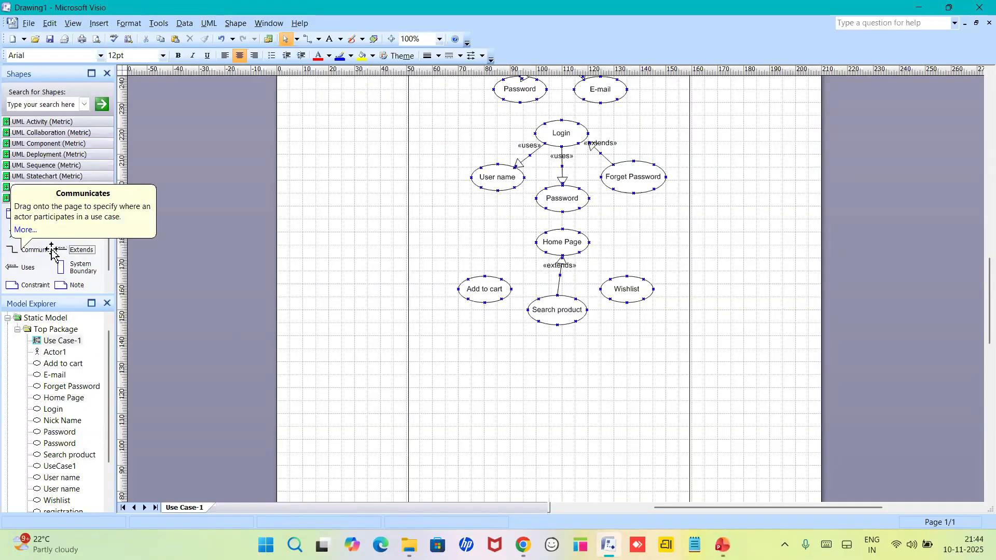
# Connect Add to cart and Wishlist to Home Page with separate Extends relationships, both pointing at Home Page.
pyautogui.moveTo(78, 250); pyautogui.dragTo(465, 257)
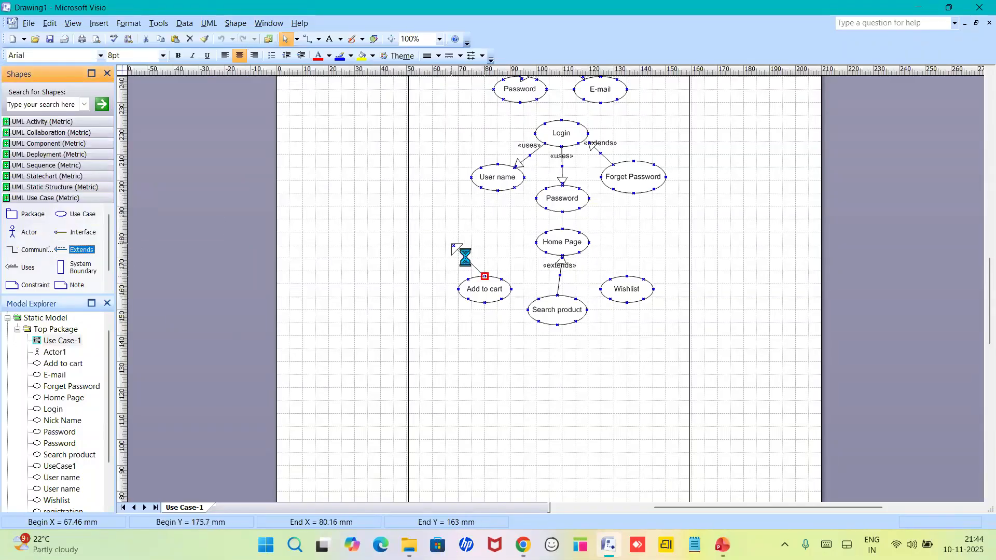
pyautogui.click(450, 243)
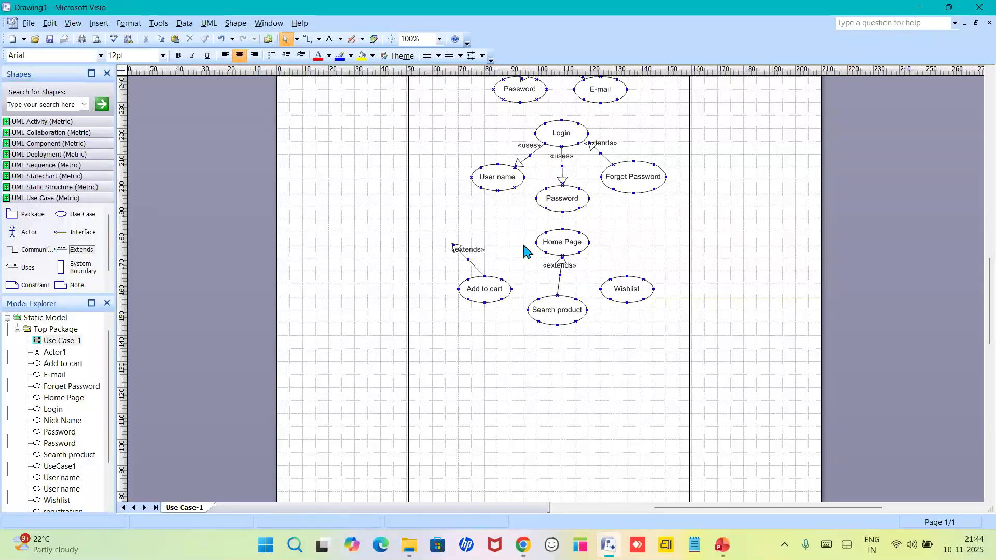
pyautogui.moveTo(458, 247); pyautogui.dragTo(535, 243)
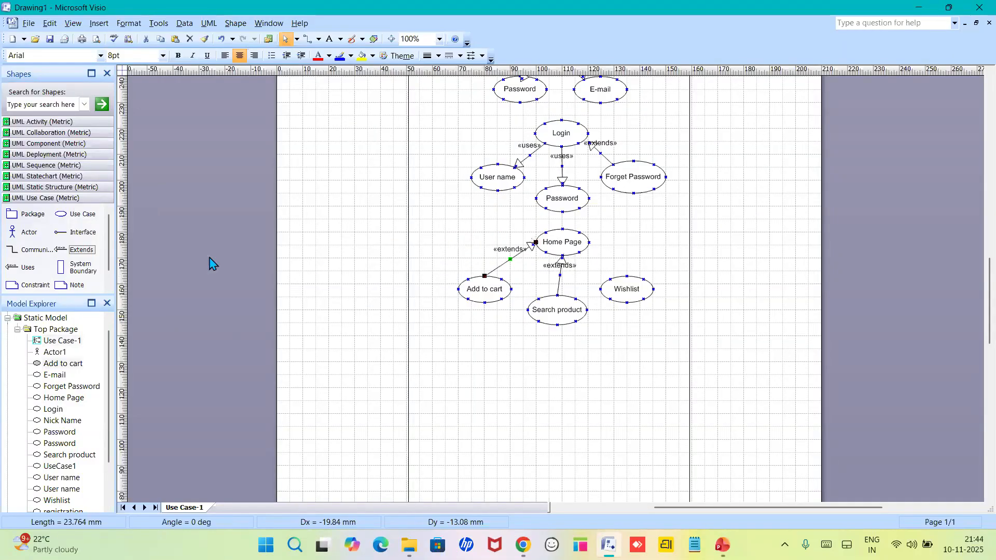
pyautogui.moveTo(66, 250); pyautogui.dragTo(580, 253)
pyautogui.click(616, 356)
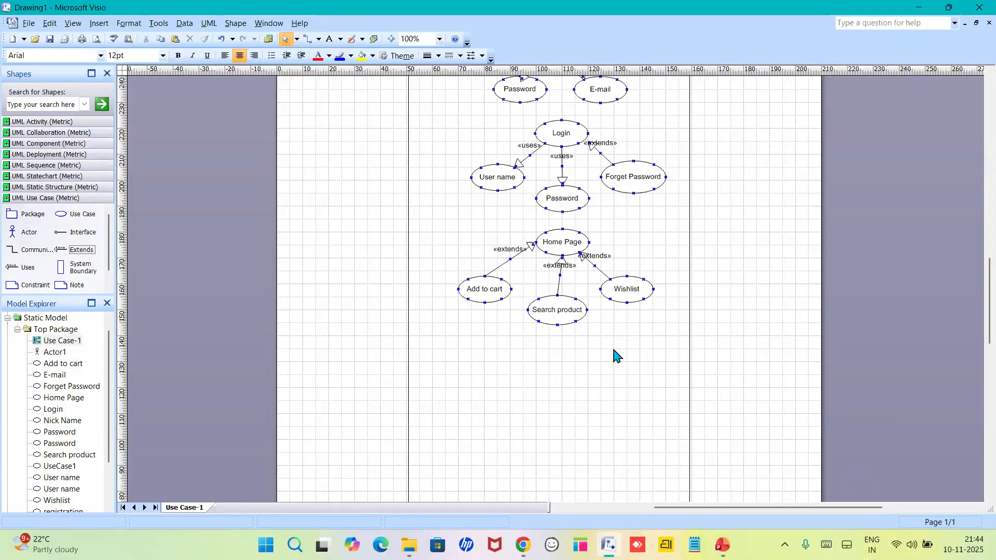
# Add a Use Case shape directly below Search product and name it "Payment".
pyautogui.moveTo(992, 289); pyautogui.dragTo(992, 309)
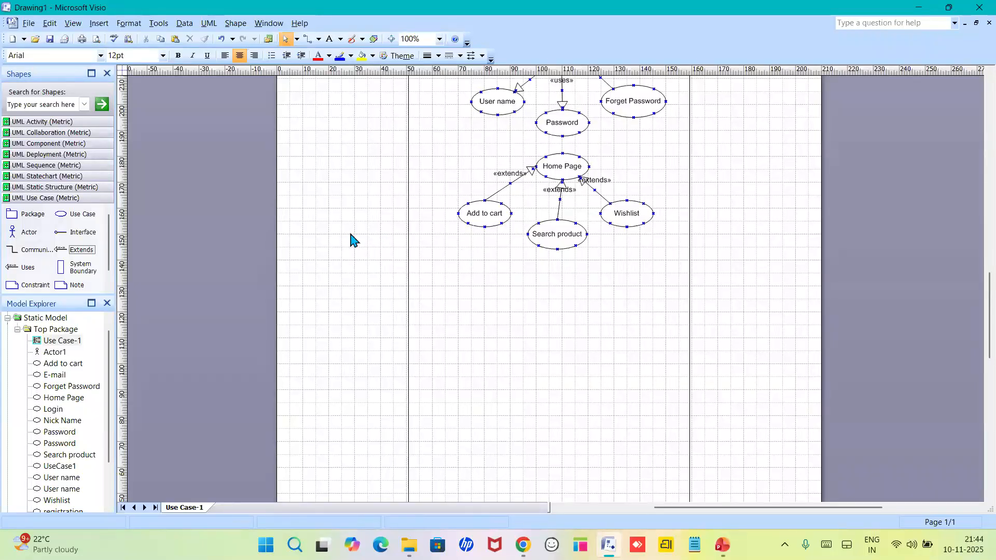
pyautogui.click(60, 214)
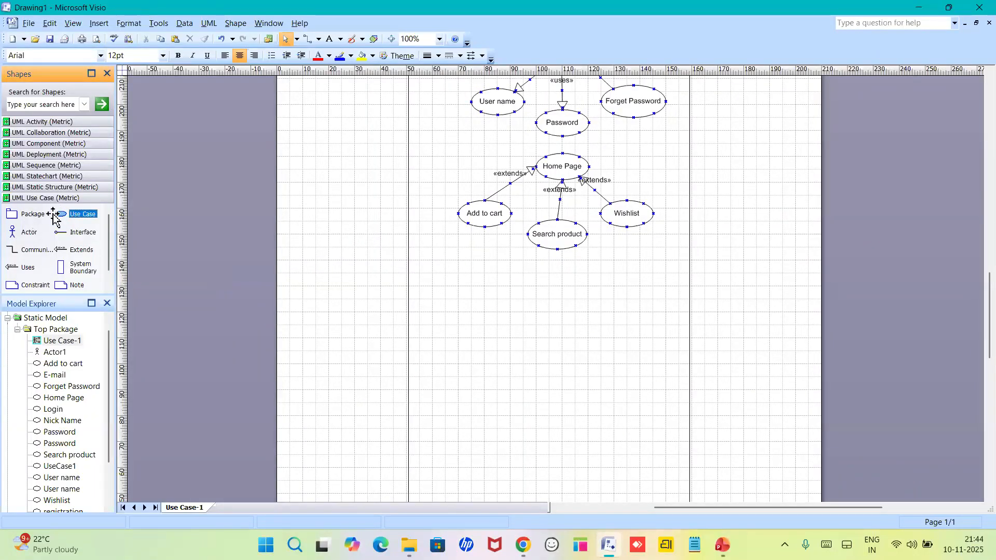
pyautogui.moveTo(70, 214); pyautogui.dragTo(563, 292)
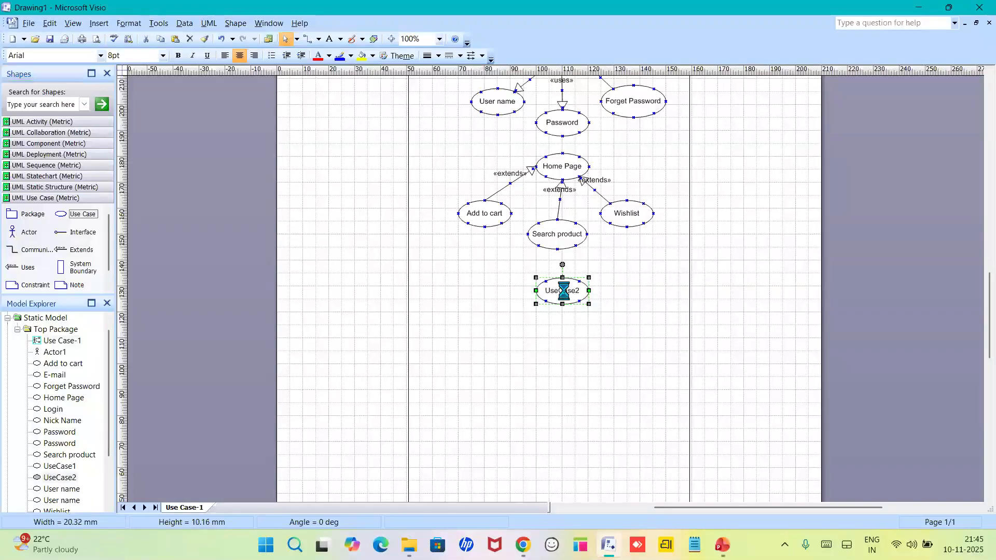
pyautogui.doubleClick(563, 291)
pyautogui.write('Pa')
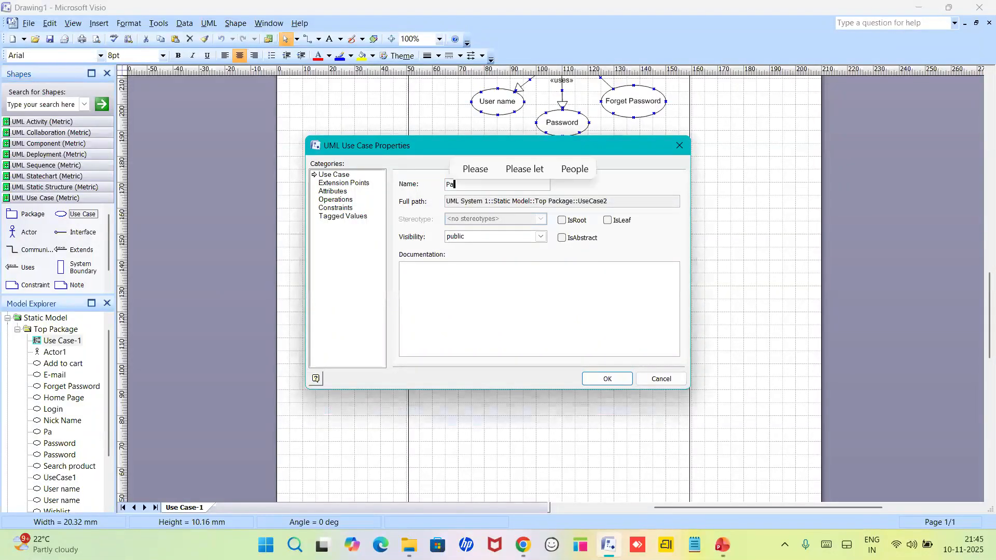
pyautogui.write('yment')
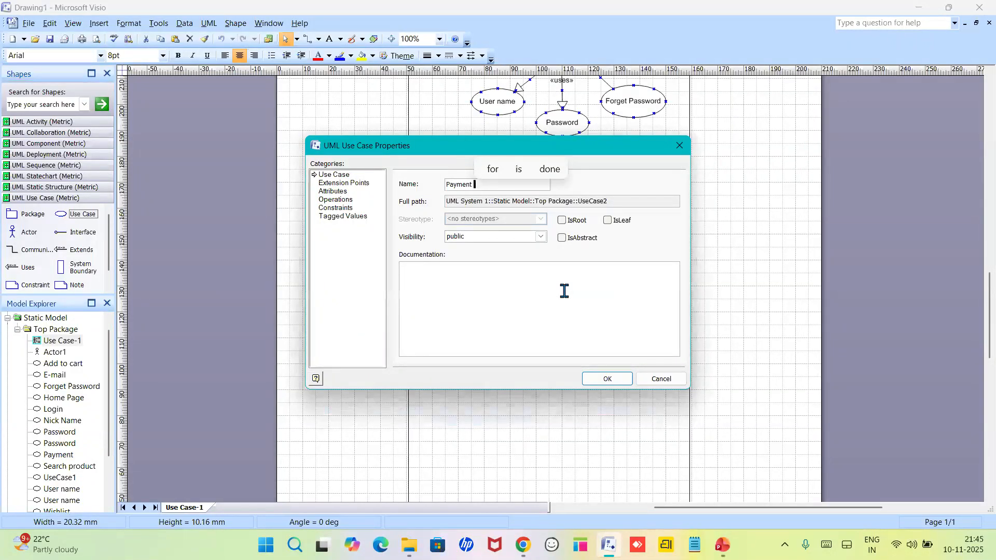
pyautogui.click(600, 384)
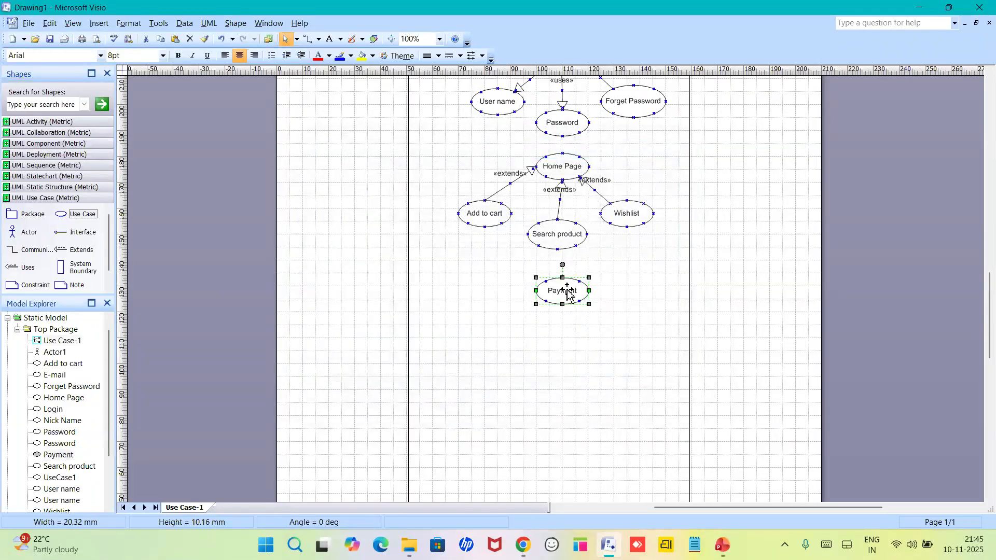
pyautogui.click(581, 361)
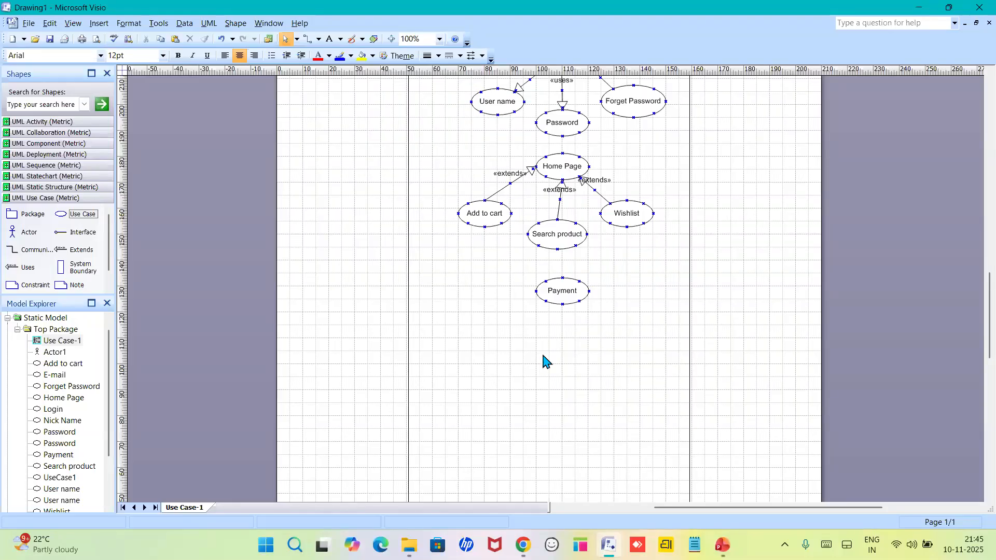
# Add three Use Case shapes beneath Payment, spread left, centre and right with the middle one lower.
pyautogui.moveTo(64, 218); pyautogui.dragTo(480, 341)
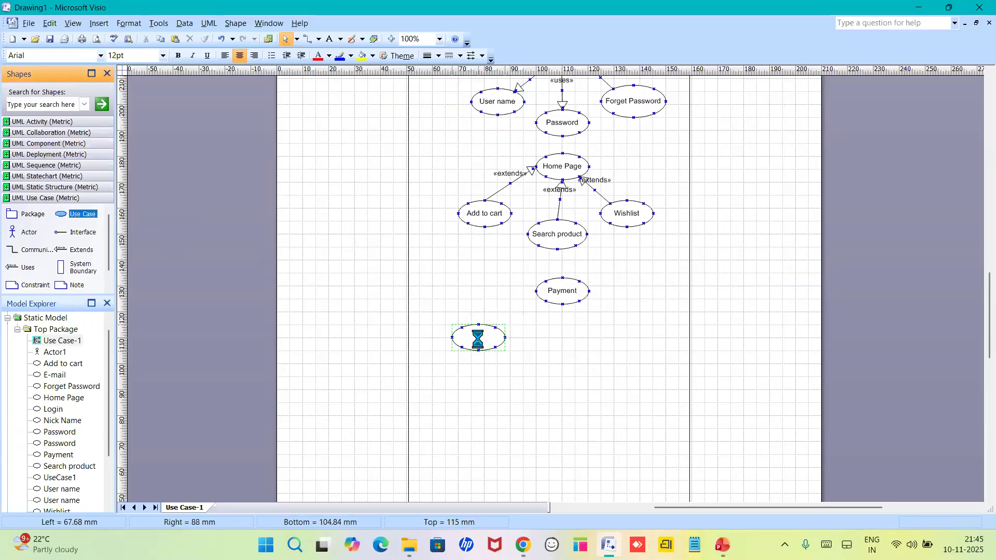
pyautogui.moveTo(61, 214); pyautogui.dragTo(559, 366)
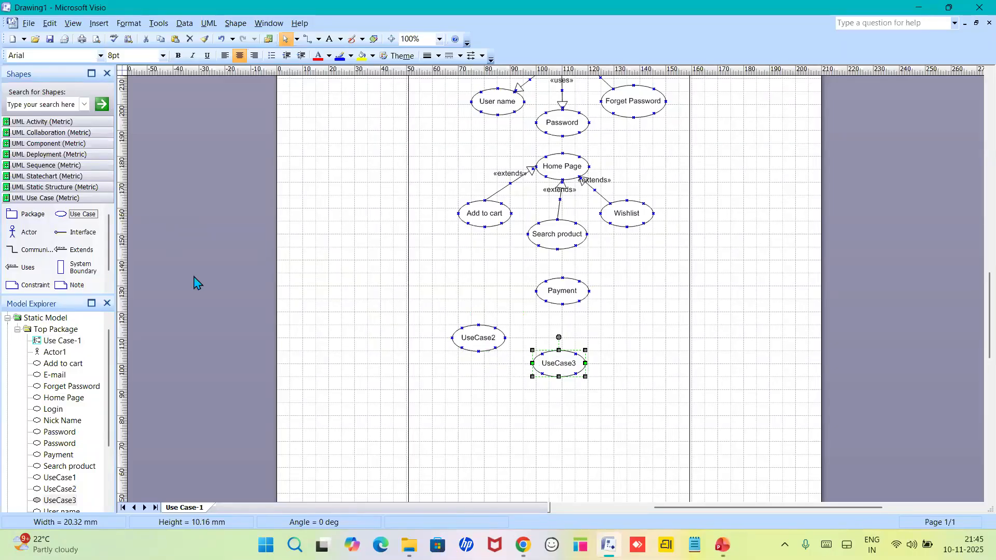
pyautogui.moveTo(61, 214); pyautogui.dragTo(634, 337)
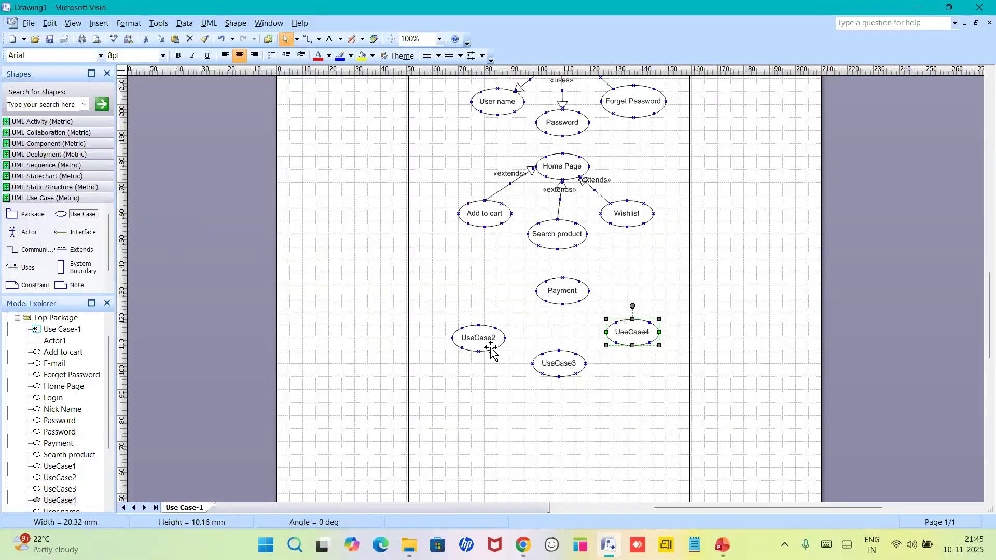
# Rename the left use case beneath Payment as "UPI".
pyautogui.doubleClick(476, 338)
pyautogui.write('UPI')
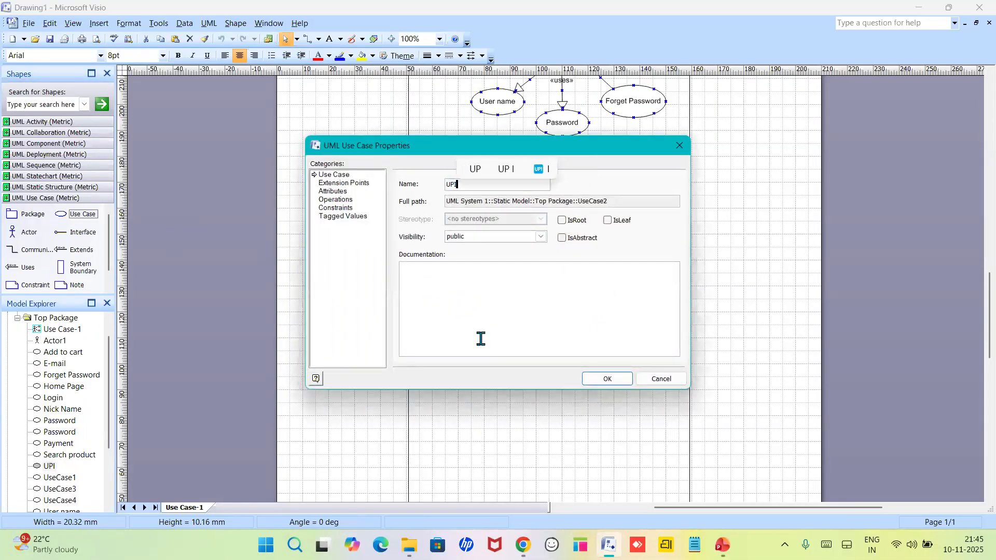
pyautogui.press('Return')
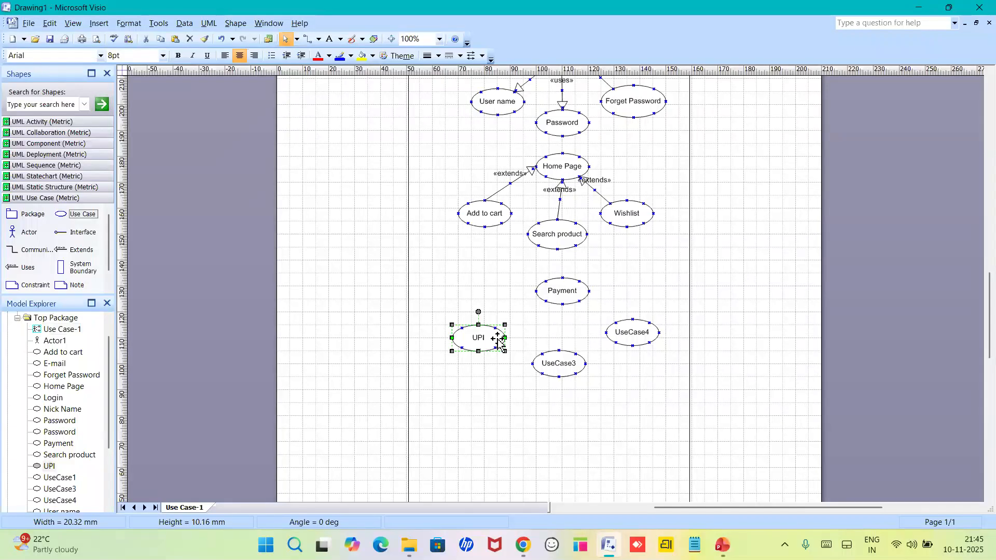
# Rename the middle use case beneath Payment as "COD".
pyautogui.doubleClick(559, 363)
pyautogui.write('CI')
pyautogui.press('BackSpace')
pyautogui.write('OD')
pyautogui.press('Return')
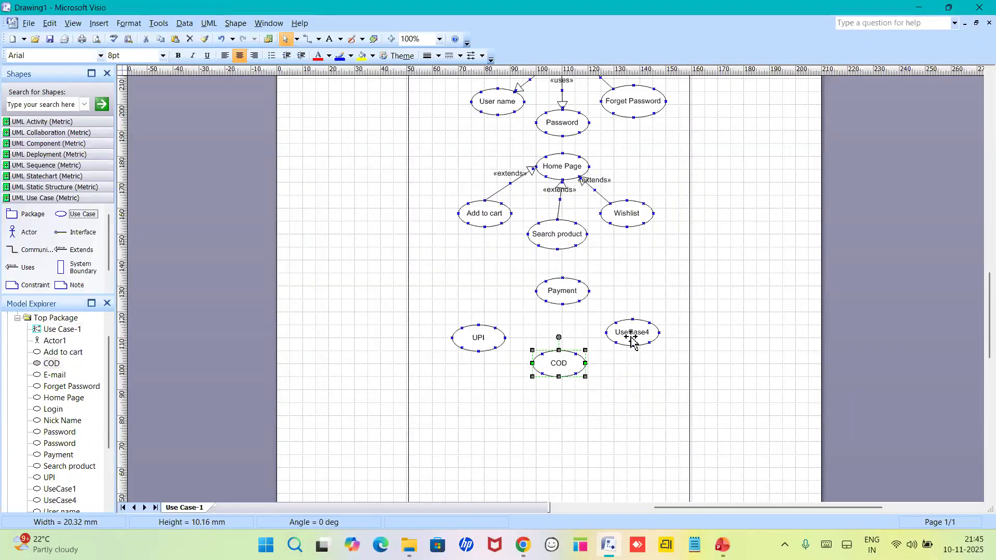
# Rename the right use case beneath Payment as "DEBIT".
pyautogui.doubleClick(632, 336)
pyautogui.write('DEBIT')
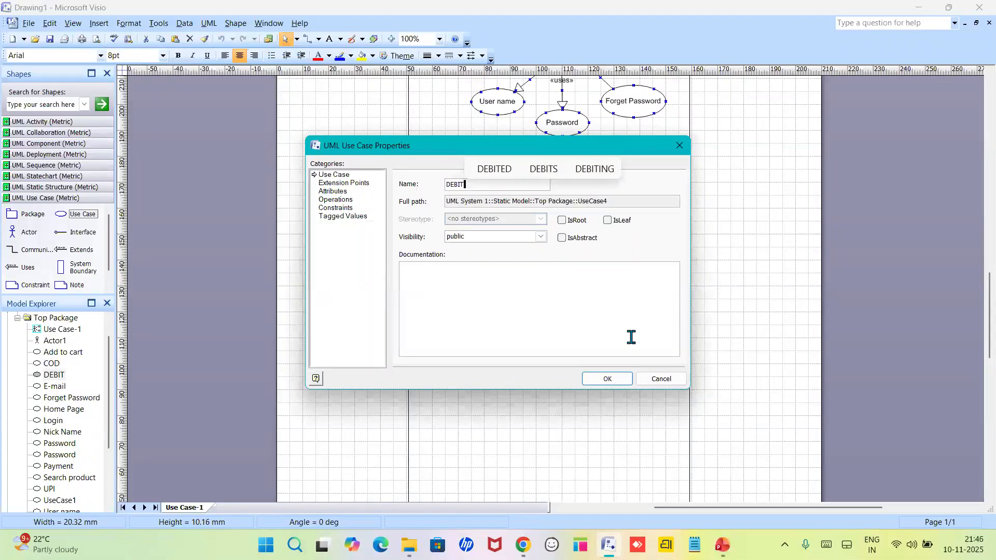
pyautogui.press('Return')
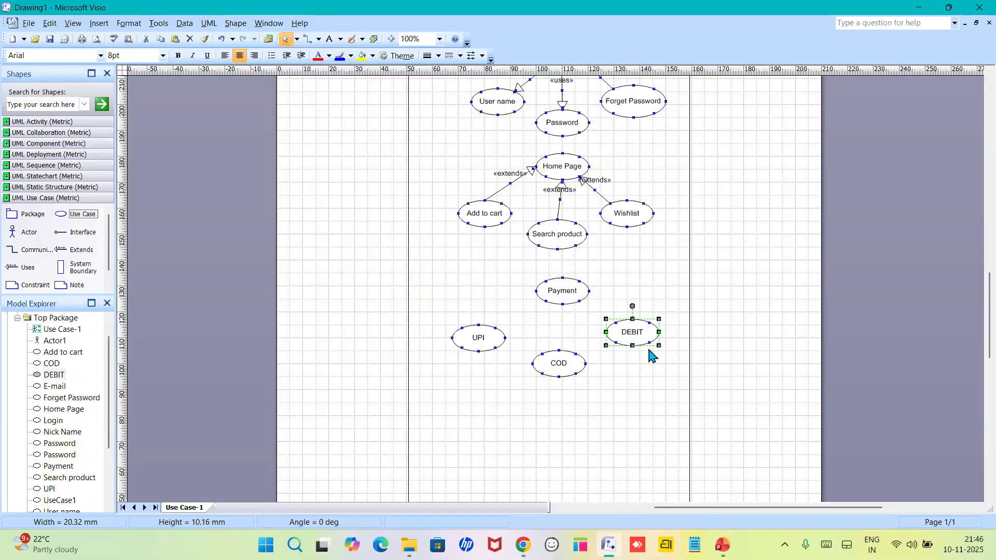
pyautogui.click(631, 395)
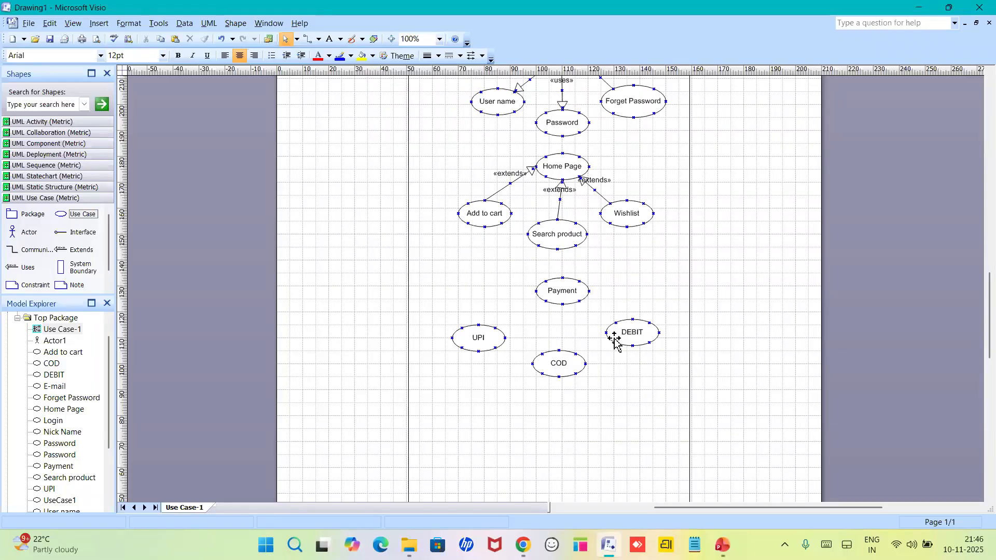
# Shift the UPI and COD use cases slightly to the right, so COD sits almost directly under Payment.
pyautogui.moveTo(475, 340); pyautogui.dragTo(489, 341)
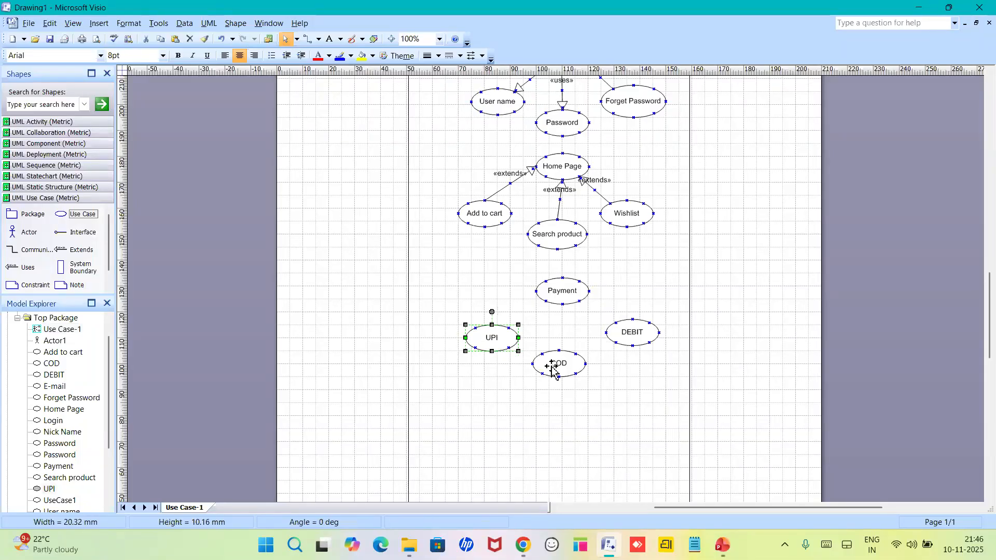
pyautogui.moveTo(552, 367); pyautogui.dragTo(561, 367)
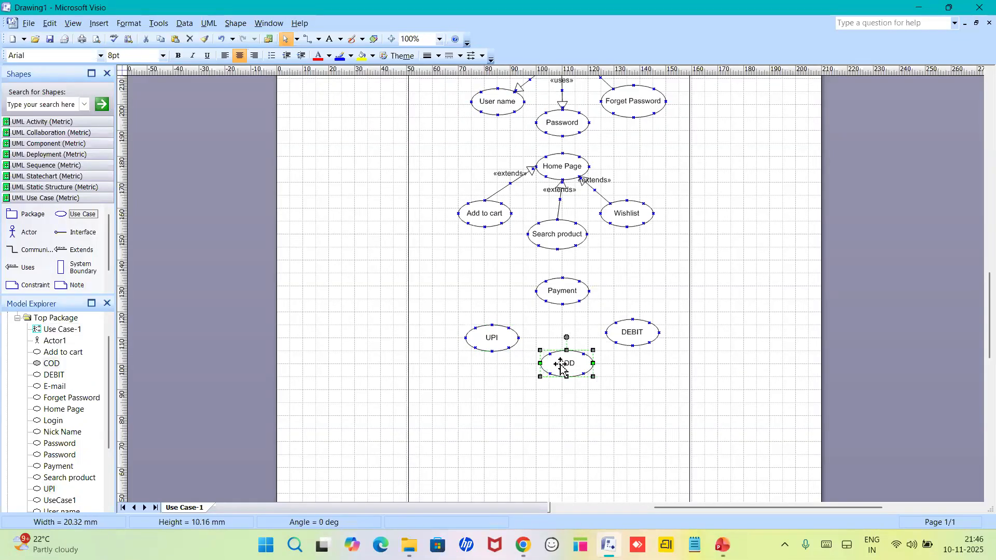
pyautogui.click(549, 324)
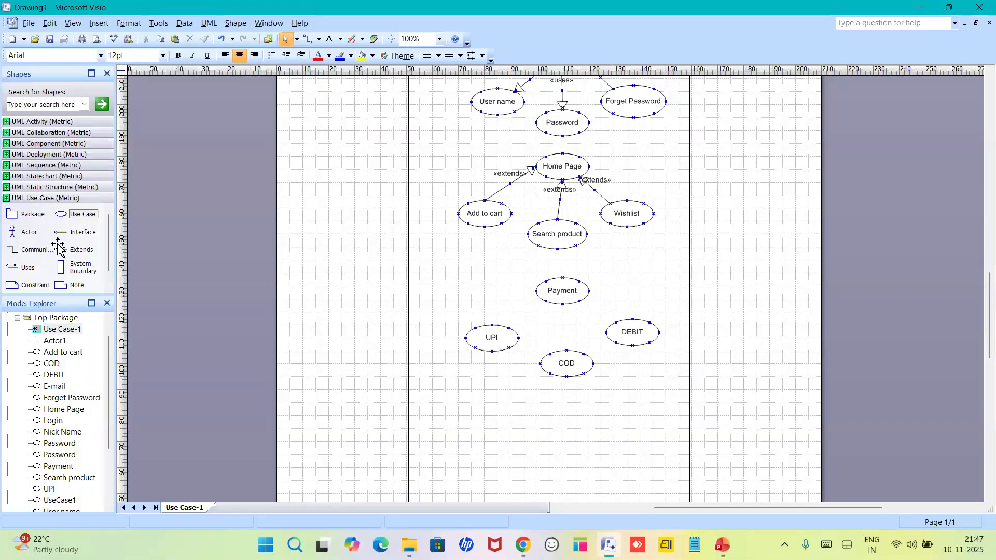
# Connect UPI to Payment with an Extends relationship pointing at Payment.
pyautogui.click(84, 246)
pyautogui.moveTo(84, 246); pyautogui.dragTo(535, 291)
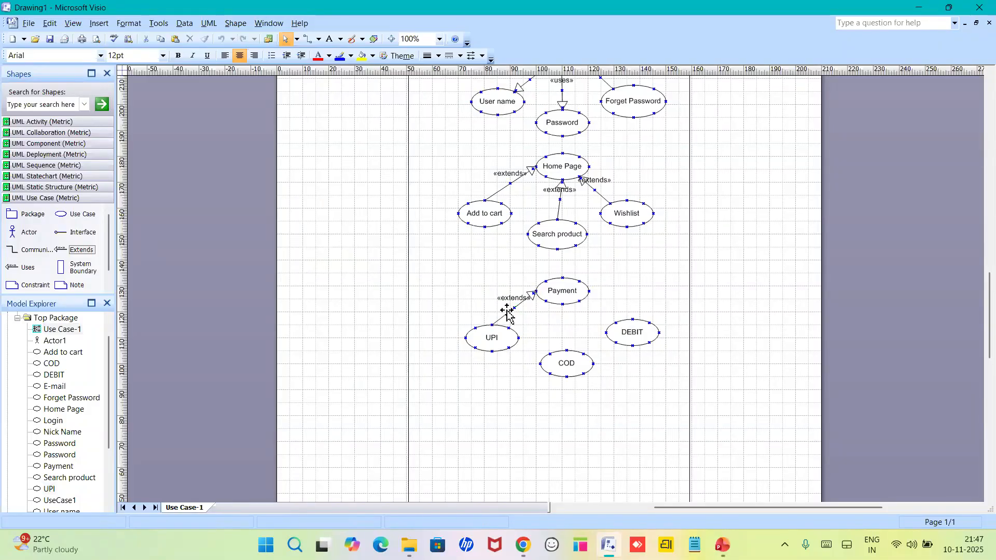
# Set the stereotype of the relationship between UPI and Payment to blank.
pyautogui.doubleClick(507, 311)
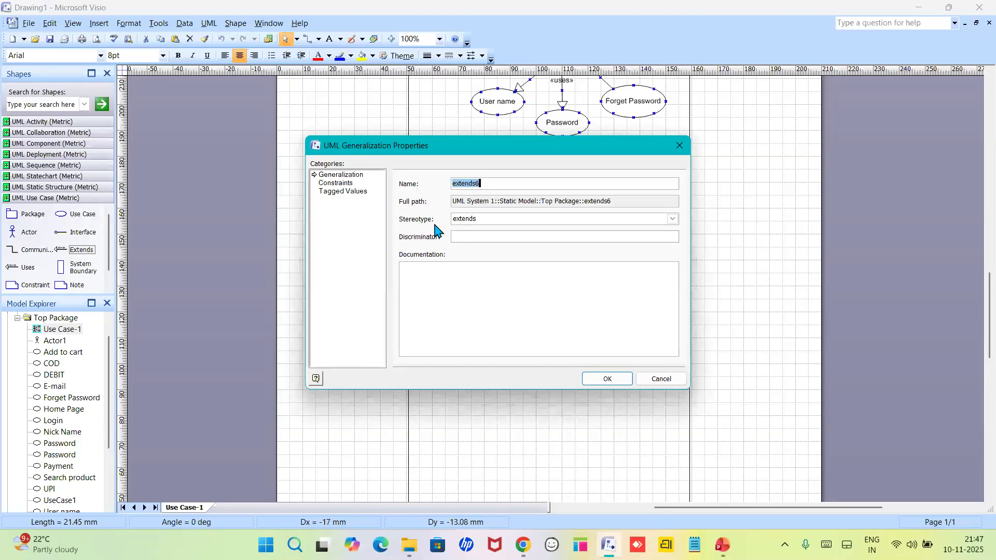
pyautogui.click(474, 221)
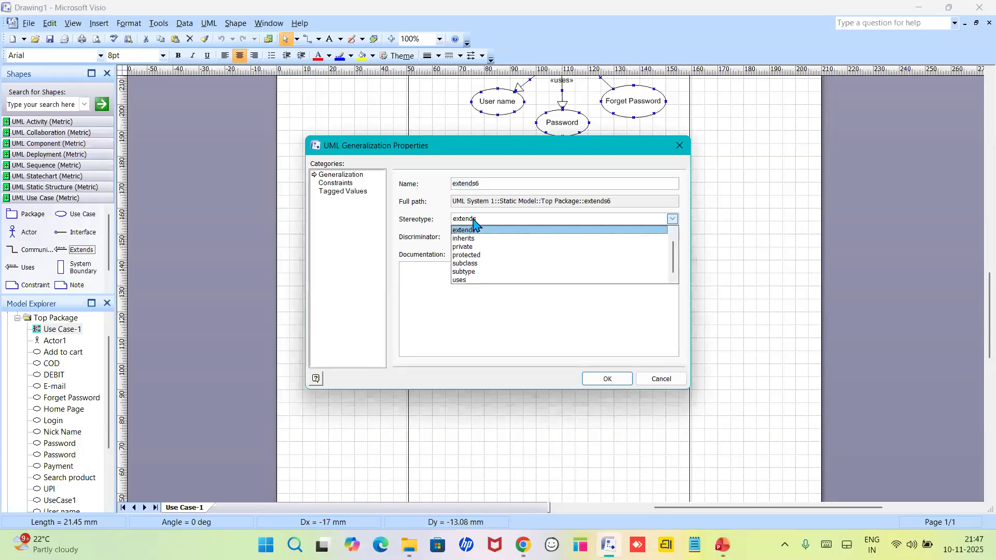
pyautogui.scroll(1, 475, 234)
pyautogui.click(475, 231)
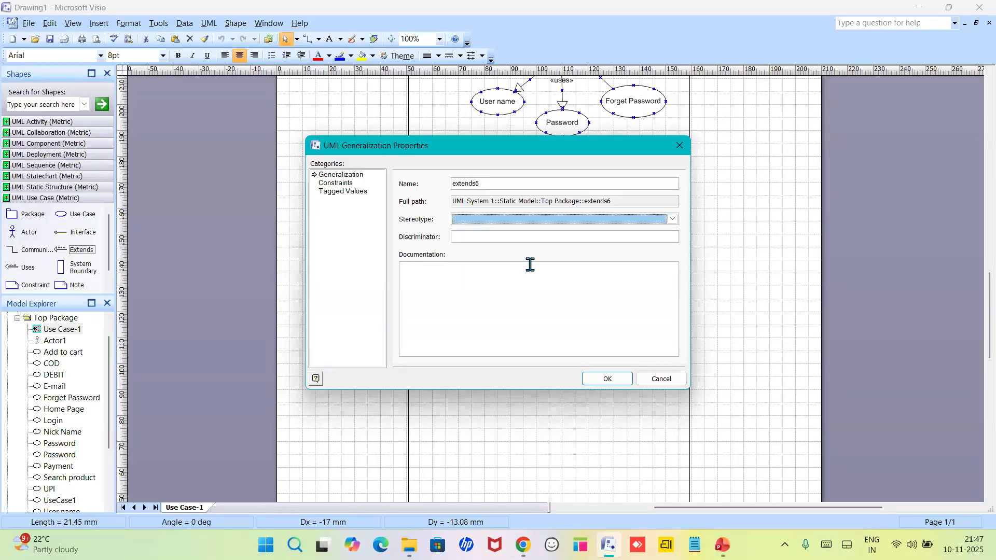
pyautogui.click(612, 380)
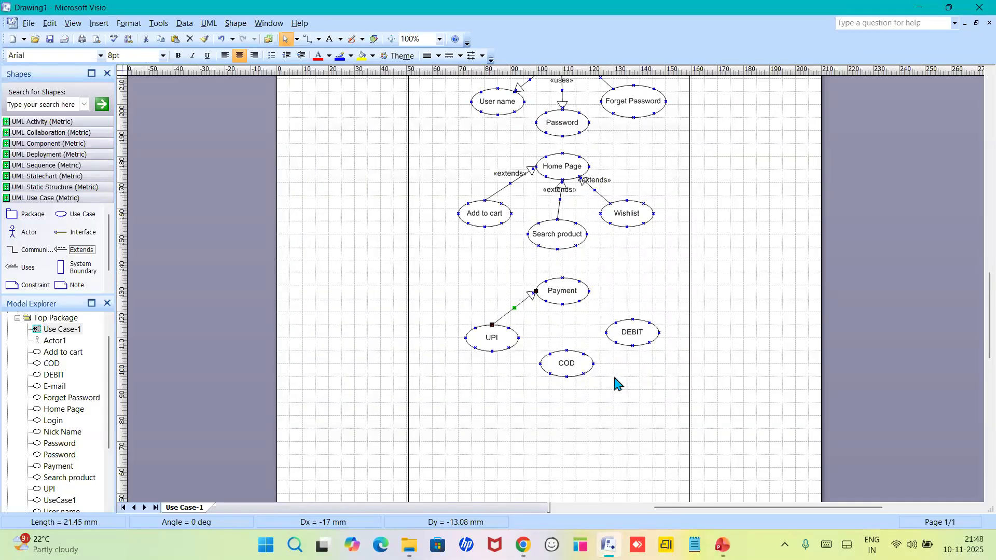
pyautogui.click(540, 337)
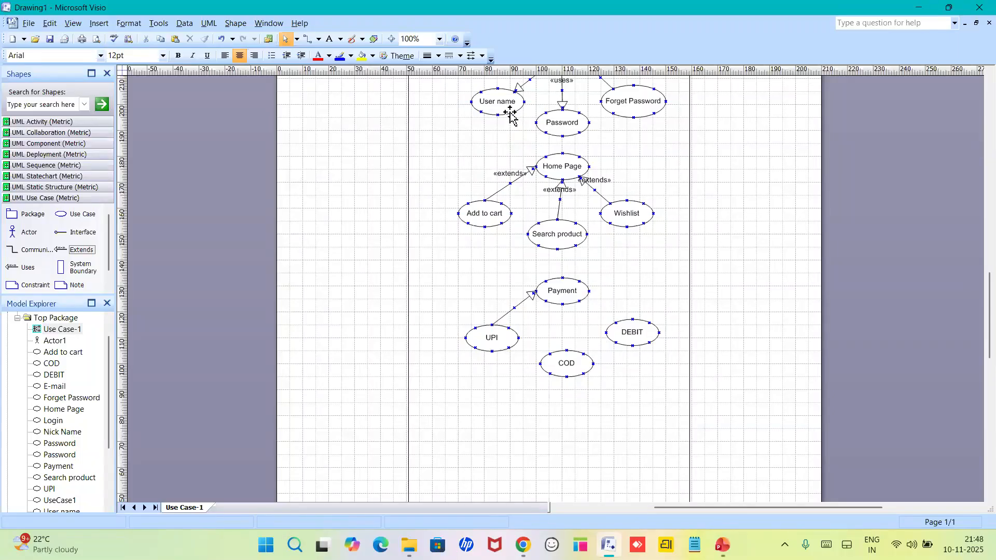
# Duplicate the unlabelled relationship between UPI and Payment and connect the copy from COD to the underside of Payment.
pyautogui.scroll(1, 512, 119)
pyautogui.scroll(5, 511, 118)
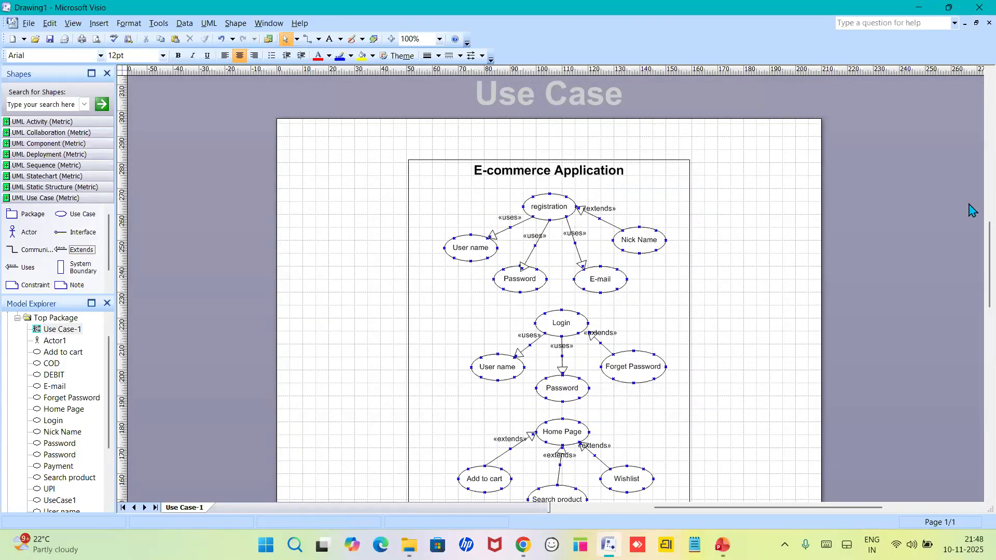
pyautogui.moveTo(989, 228); pyautogui.dragTo(990, 239)
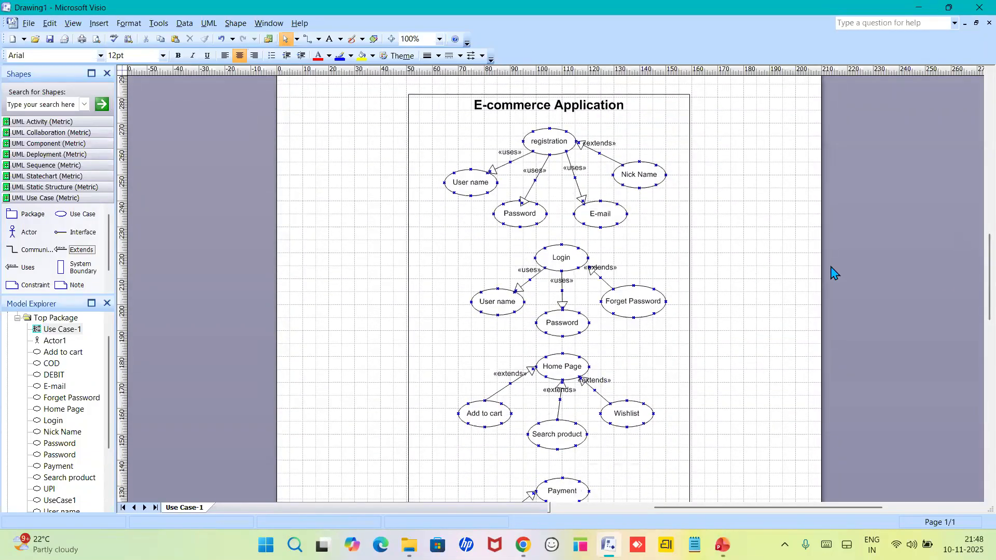
pyautogui.moveTo(991, 271); pyautogui.dragTo(990, 288)
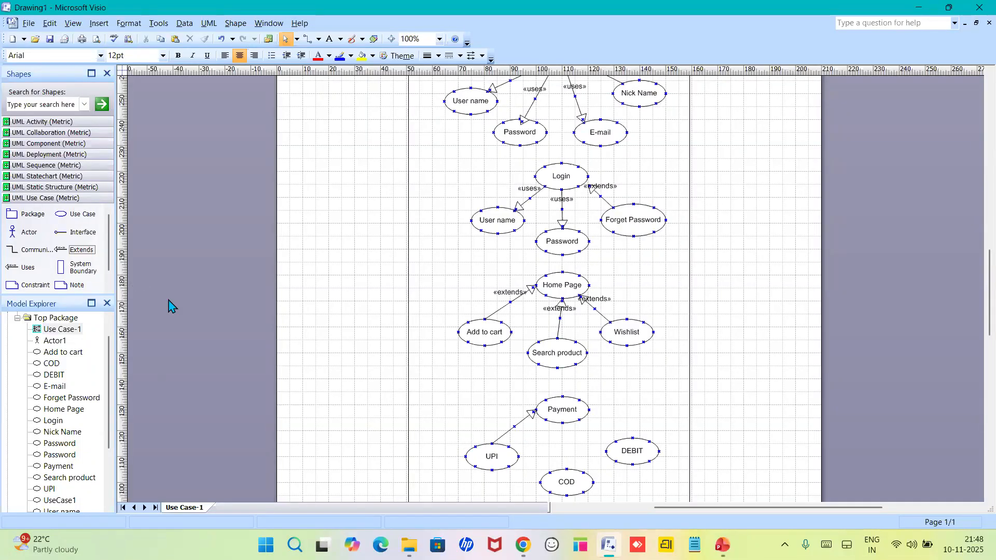
pyautogui.click(510, 429)
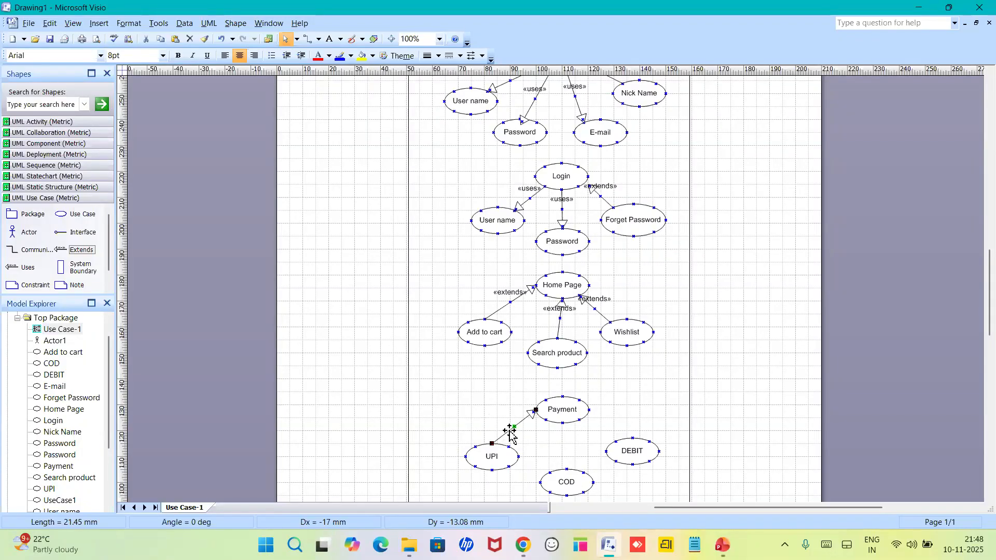
pyautogui.hotkey('ctrl', 'd')
pyautogui.moveTo(559, 432); pyautogui.dragTo(562, 425)
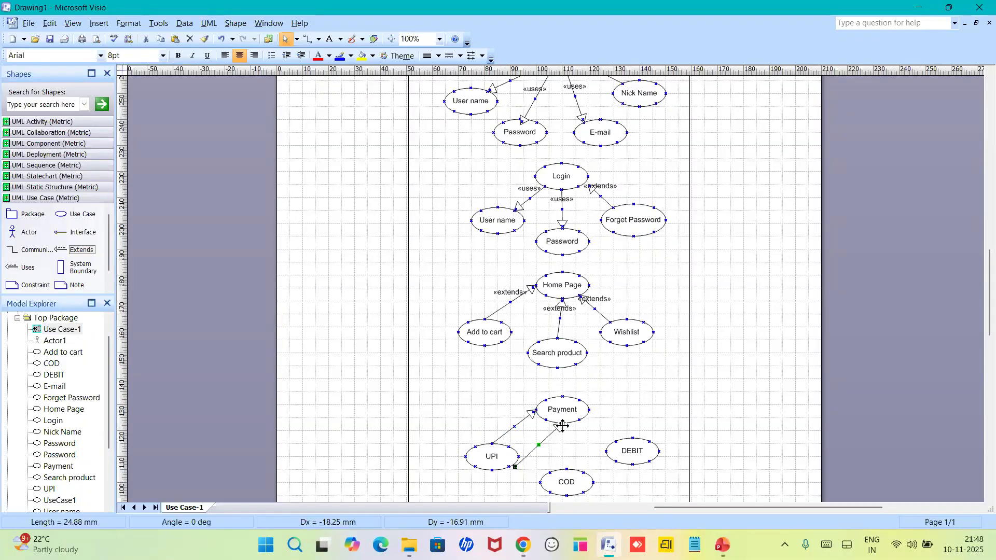
pyautogui.moveTo(515, 467); pyautogui.dragTo(550, 470)
pyautogui.click(576, 469)
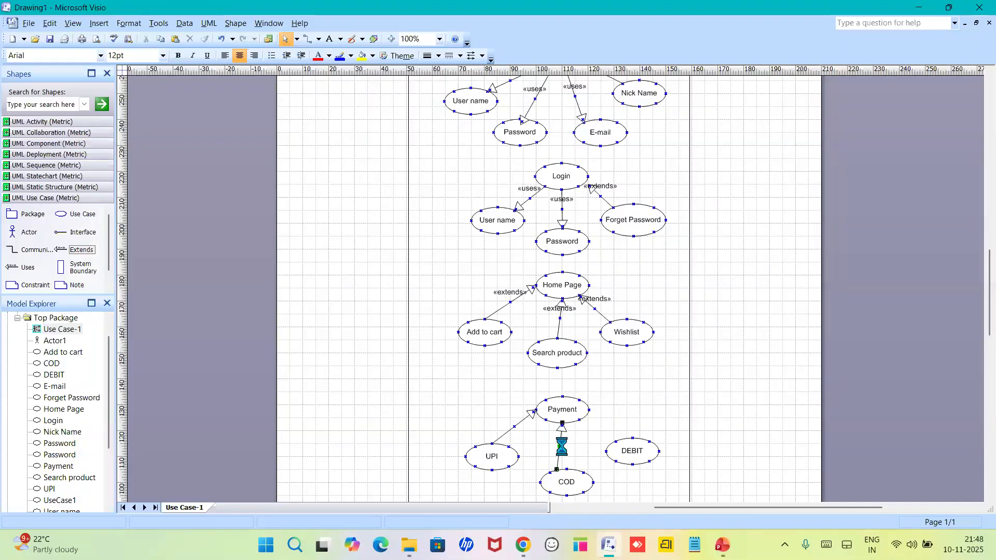
# Duplicate the relationship between COD and Payment and connect the copy from DEBIT to Payment's lower right.
pyautogui.click(560, 446)
pyautogui.hotkey('ctrl', 'd')
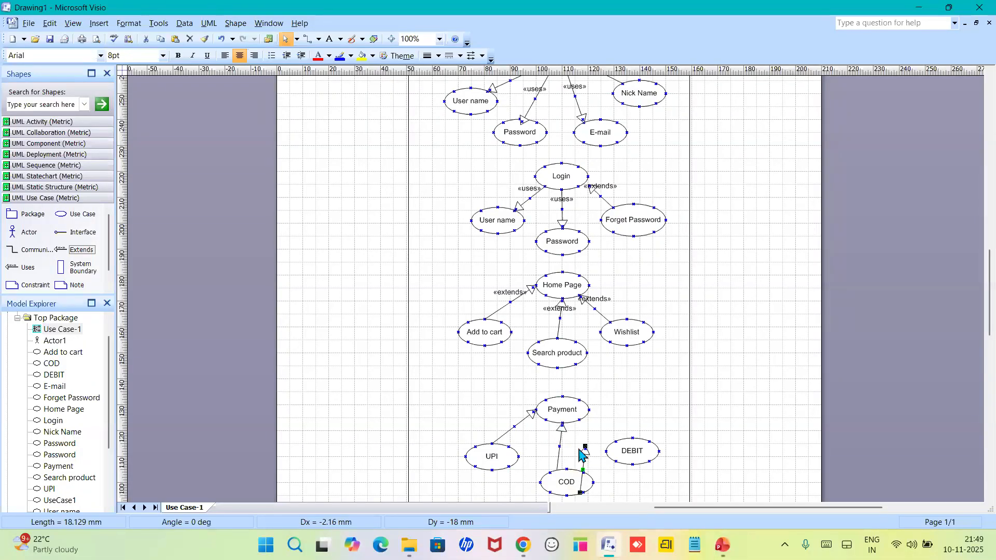
pyautogui.moveTo(586, 450); pyautogui.dragTo(581, 423)
pyautogui.moveTo(573, 468); pyautogui.dragTo(609, 453)
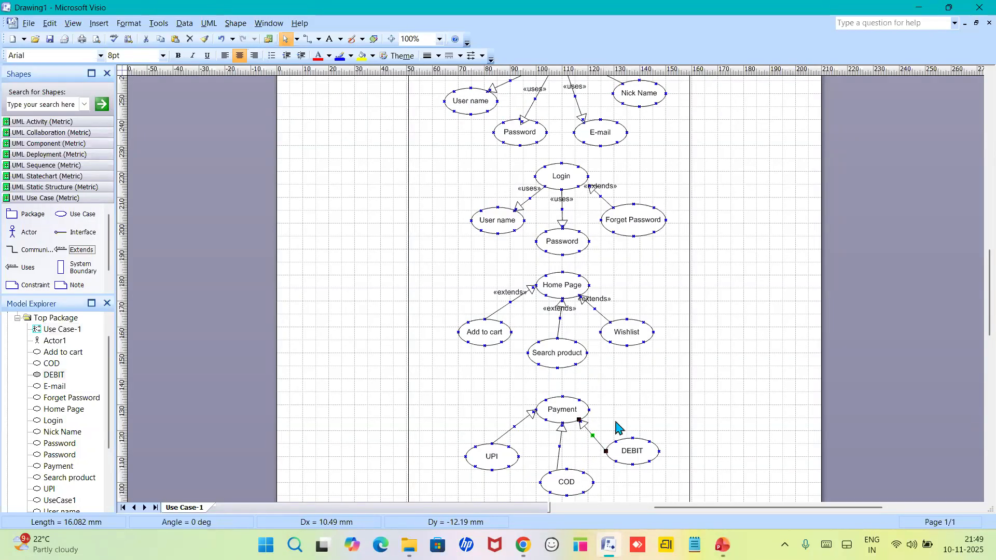
# Add a use case beneath COD inside the system boundary and name it "Order conformation".
pyautogui.scroll(-12, 631, 374)
pyautogui.scroll(11, 630, 374)
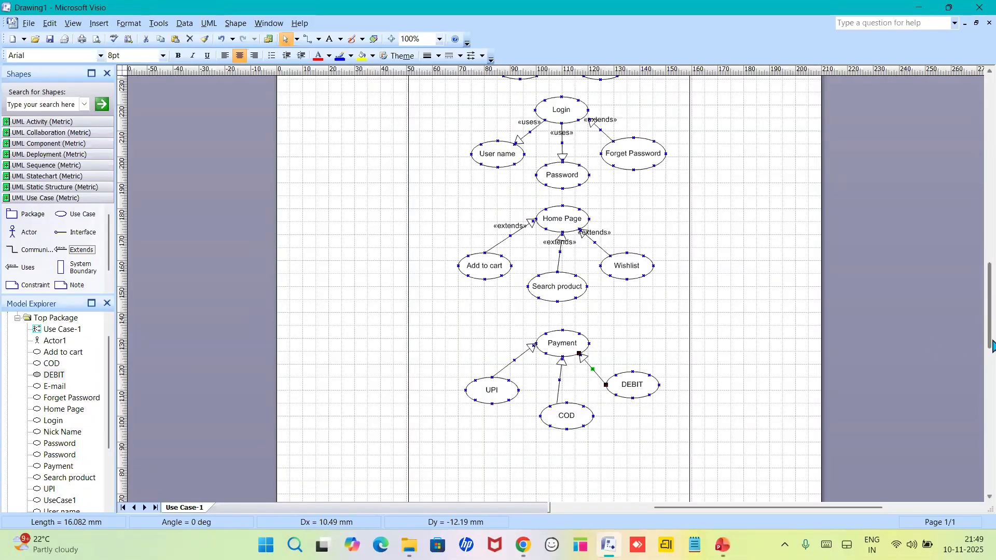
pyautogui.scroll(-3, 992, 345)
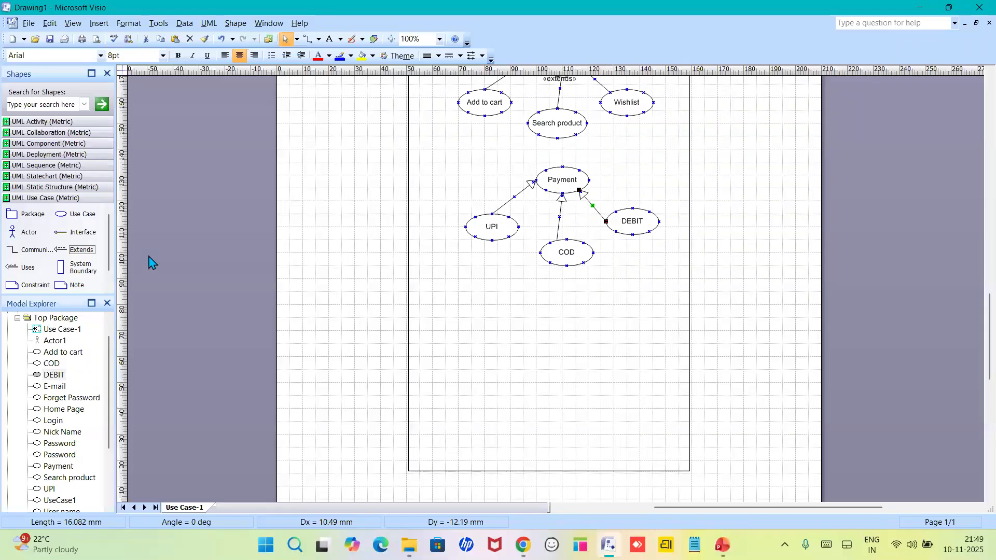
pyautogui.click(61, 214)
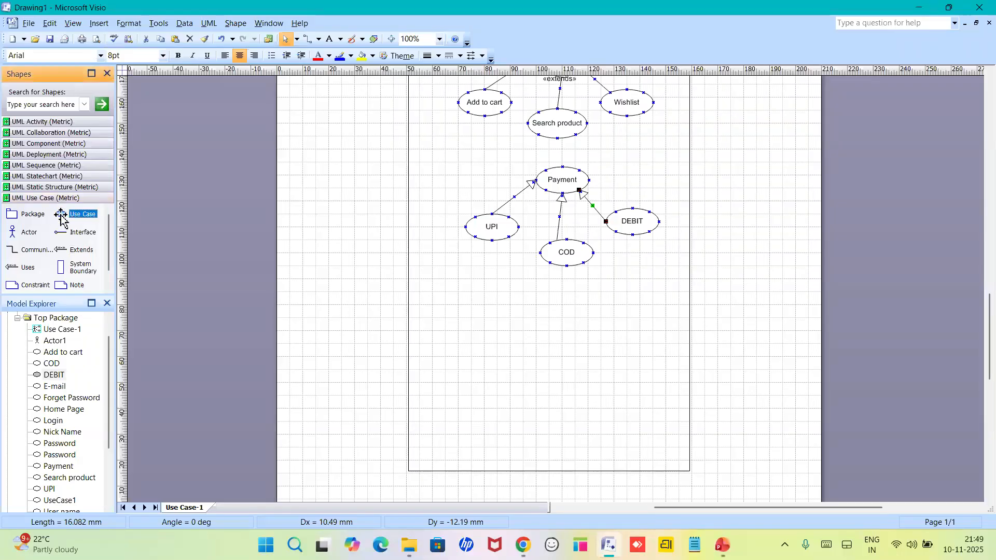
pyautogui.moveTo(61, 213); pyautogui.dragTo(558, 310)
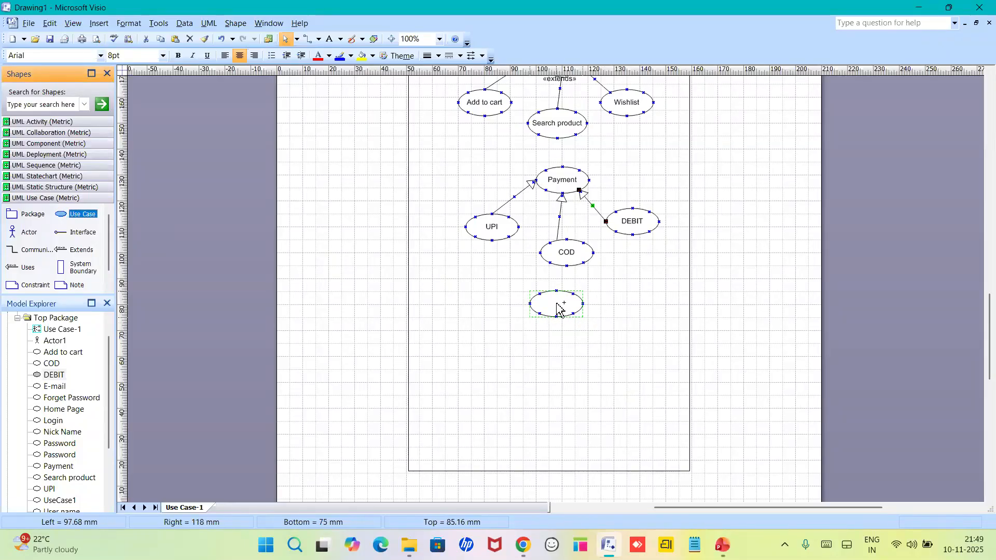
pyautogui.doubleClick(557, 304)
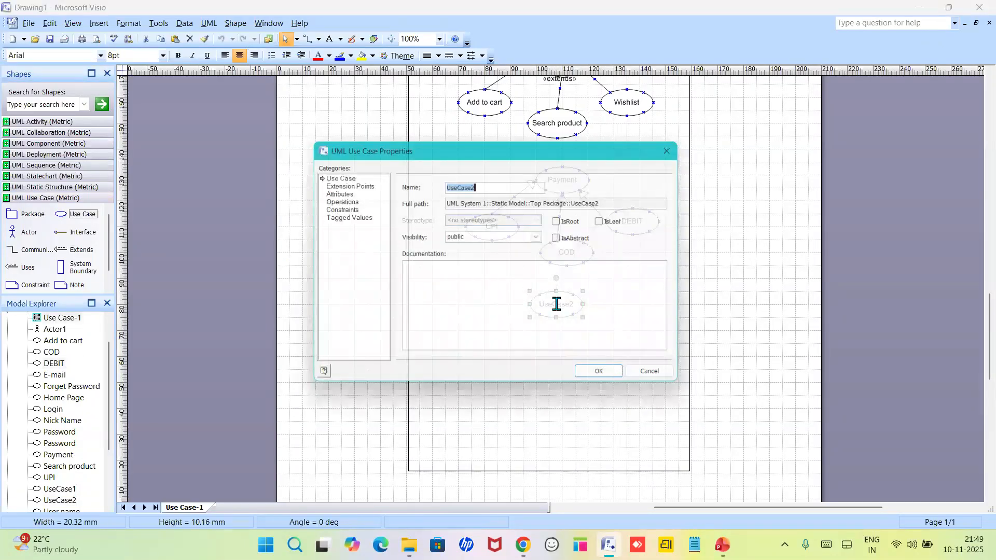
pyautogui.write('Orde')
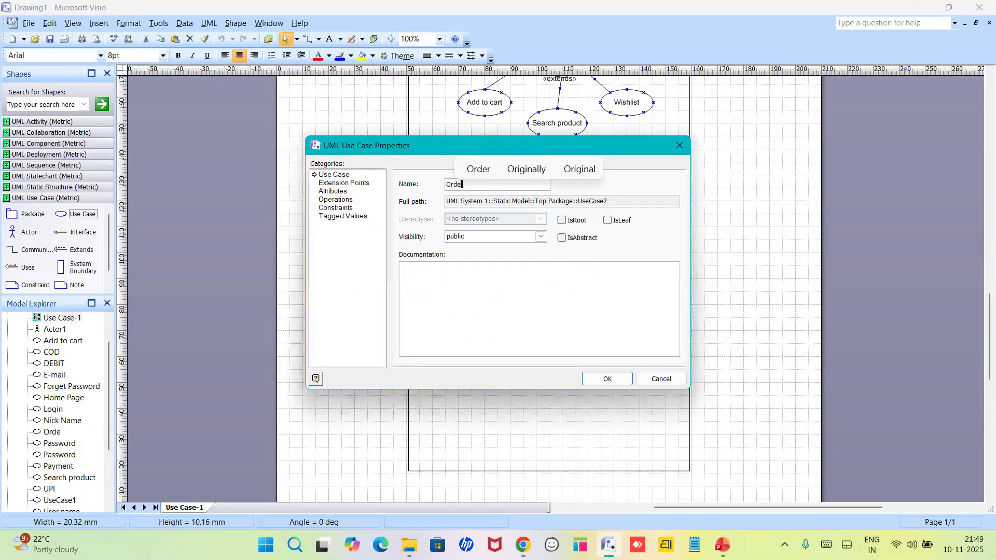
pyautogui.write('r conformation')
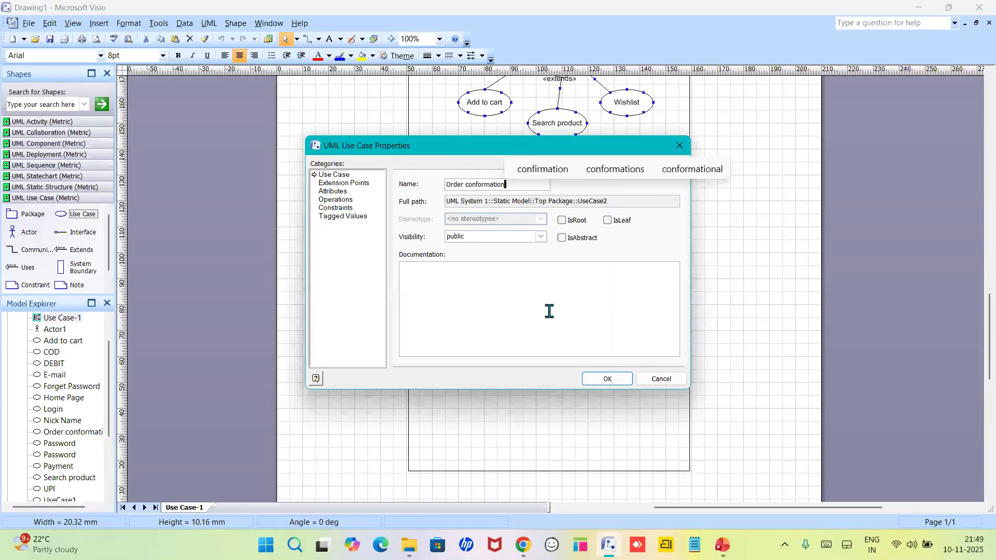
pyautogui.press('Return')
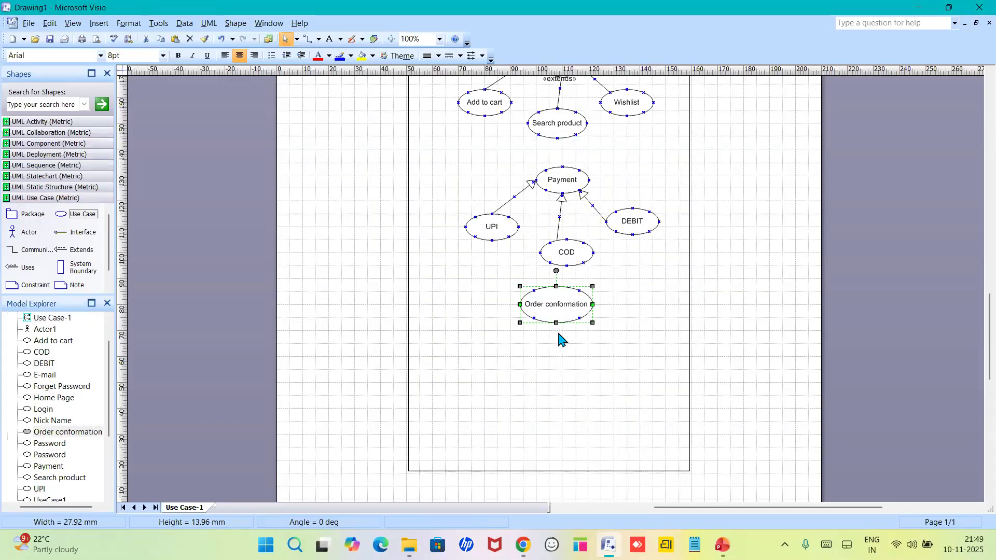
# Add two use cases side by side beneath Order conformation, nudging the left one slightly right and down.
pyautogui.click(64, 217)
pyautogui.moveTo(64, 217); pyautogui.dragTo(499, 371)
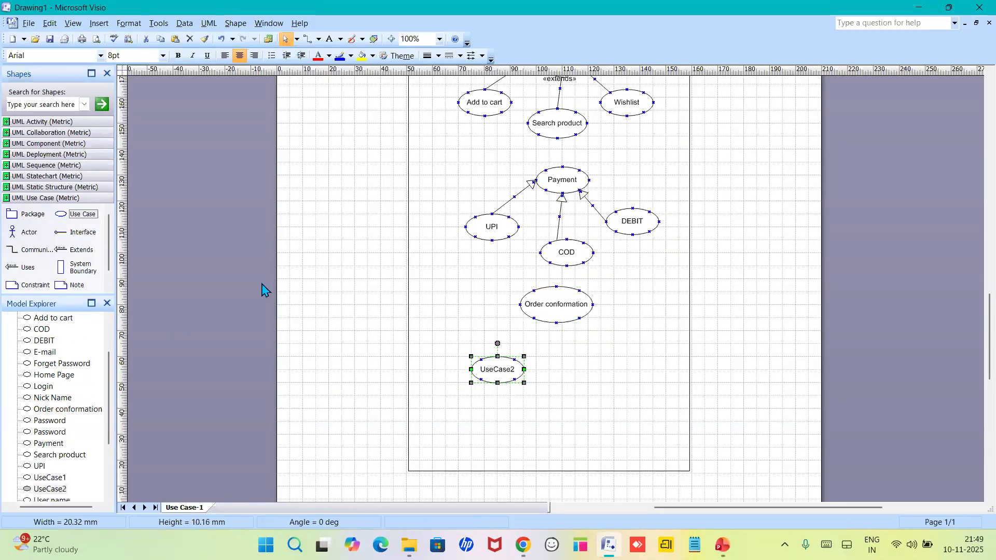
pyautogui.moveTo(64, 214); pyautogui.dragTo(604, 374)
pyautogui.moveTo(509, 371); pyautogui.dragTo(521, 377)
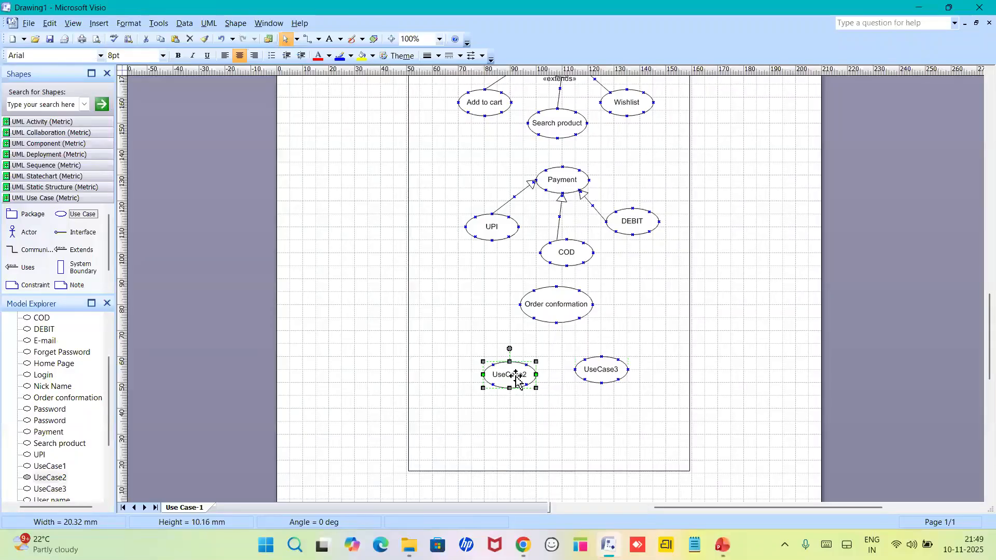
pyautogui.click(545, 361)
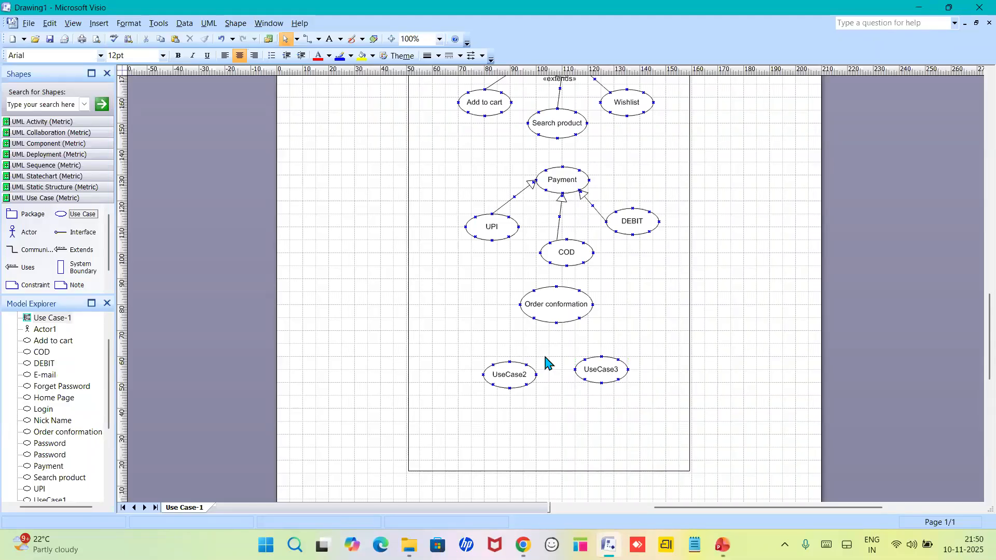
# Rename the left use case beneath Order conformation as "E-mail".
pyautogui.doubleClick(515, 375)
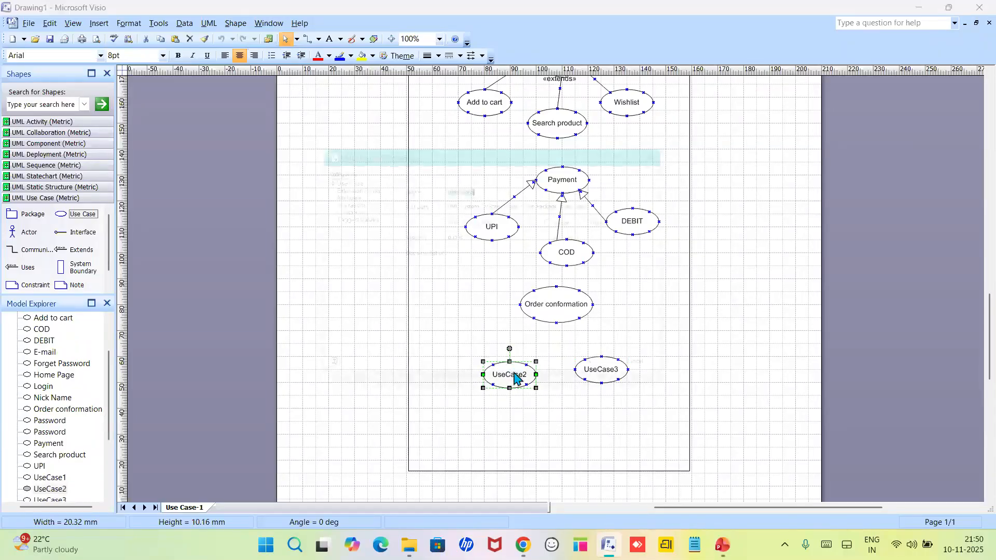
pyautogui.write('E')
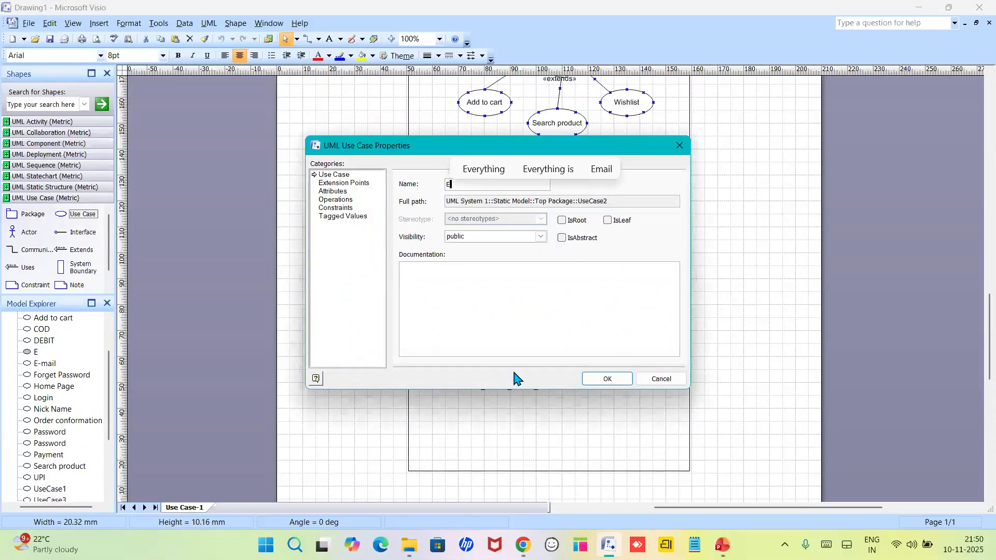
pyautogui.write('-mail')
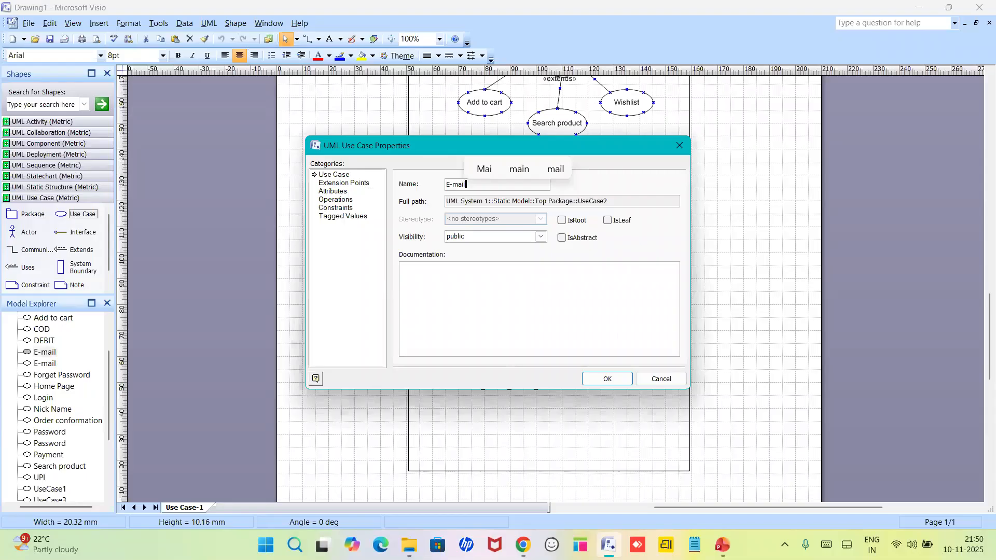
pyautogui.press('Return')
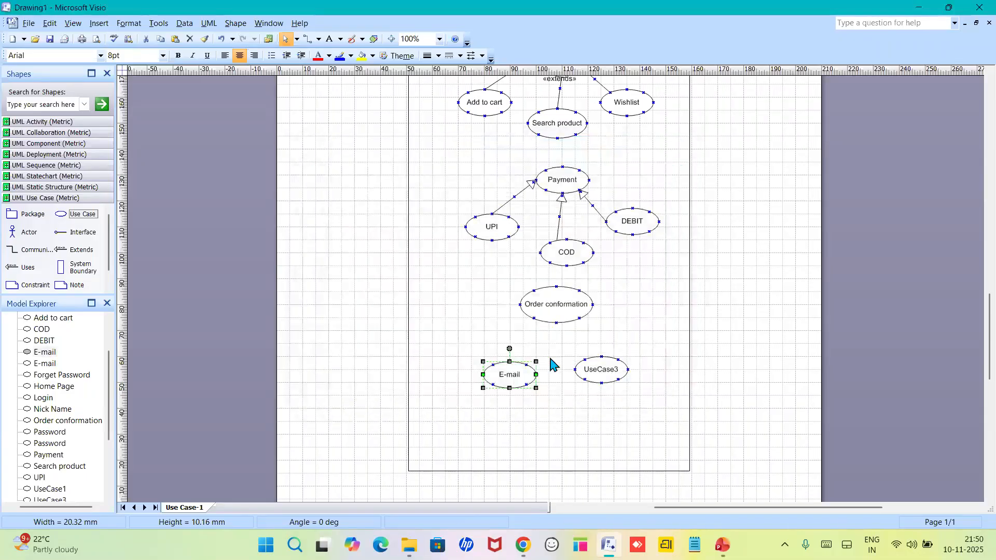
# Rename the right use case beneath Order conformation as "SMS" and move E-mail up level with it.
pyautogui.doubleClick(594, 367)
pyautogui.write('SMS')
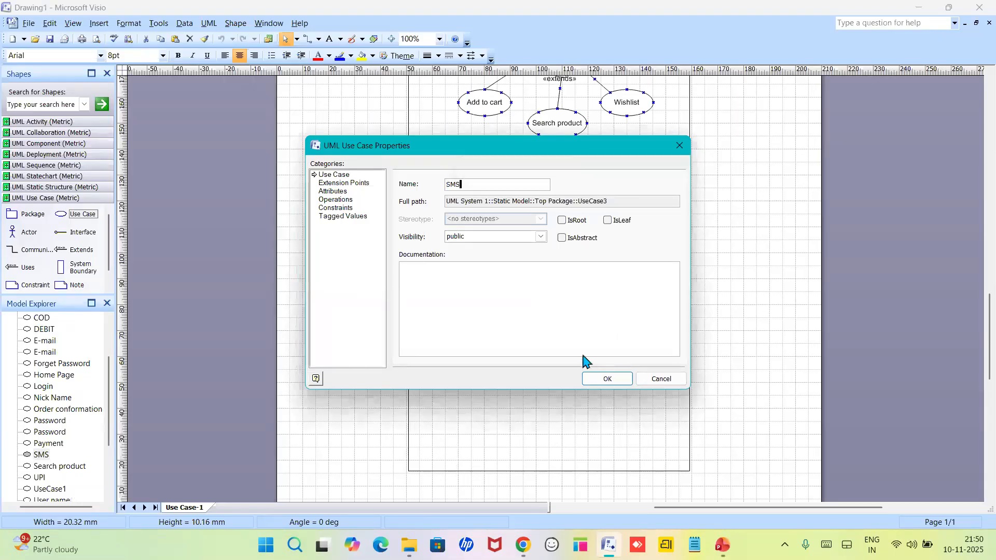
pyautogui.press('Return')
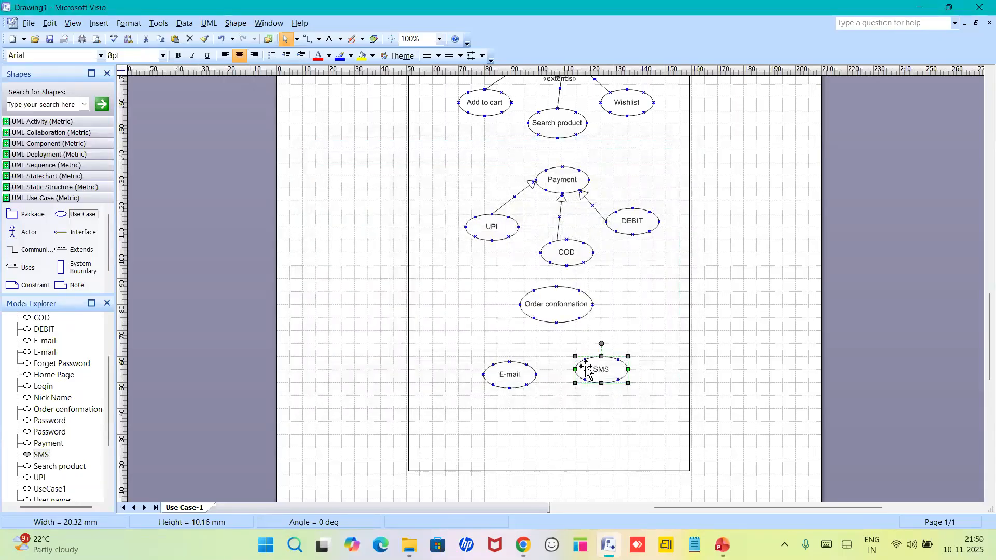
pyautogui.click(521, 371)
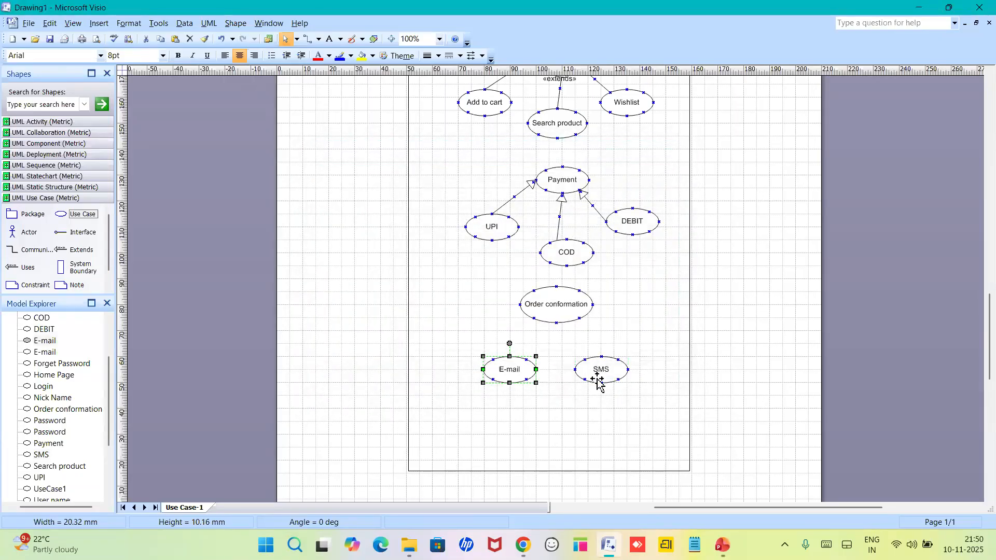
pyautogui.click(554, 342)
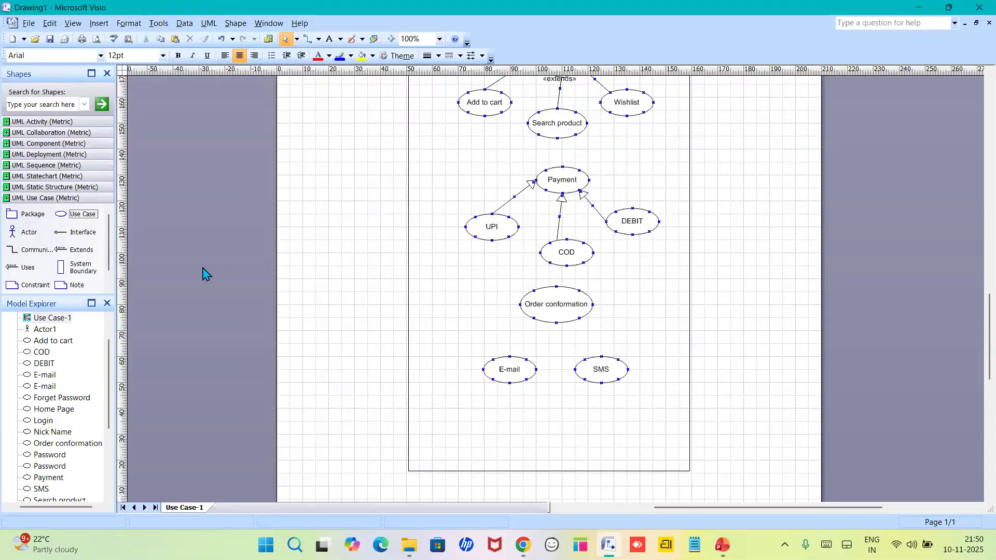
# Connect Order conformation to E-mail and to SMS with «uses» relationships pointing at E-mail and SMS.
pyautogui.moveTo(13, 271); pyautogui.dragTo(533, 317)
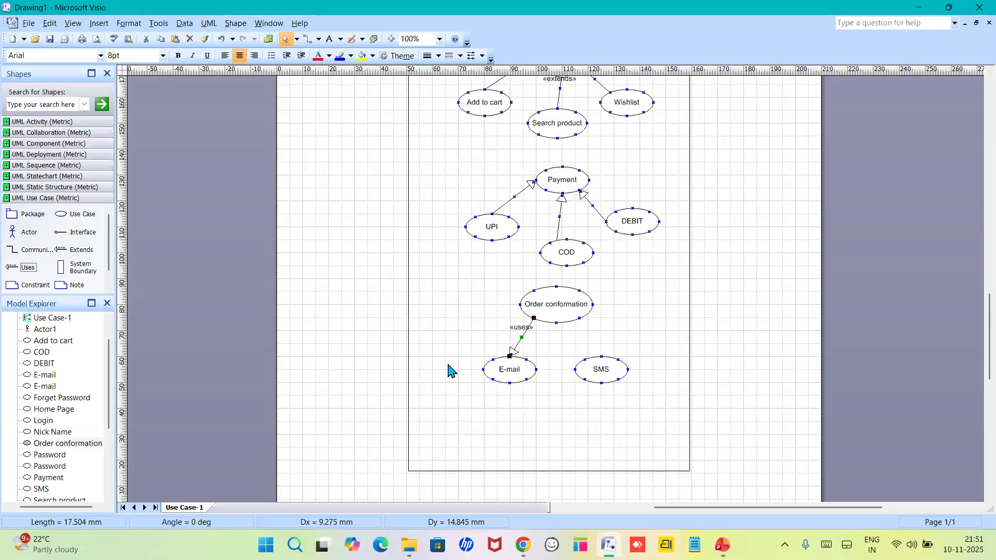
pyautogui.keyDown('ctrl'); pyautogui.click(519, 340); pyautogui.keyUp('ctrl')
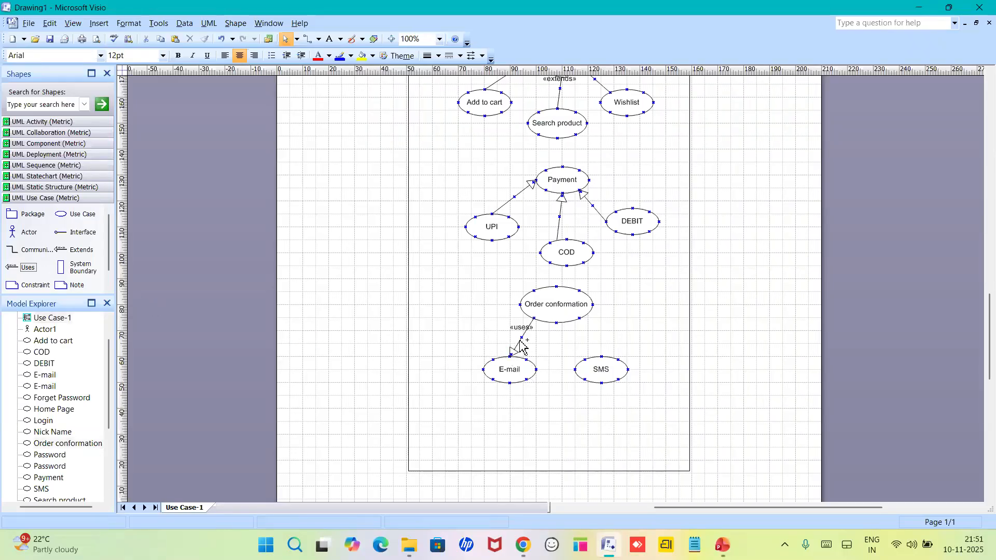
pyautogui.click(519, 341)
pyautogui.hotkey('ctrl', 'd')
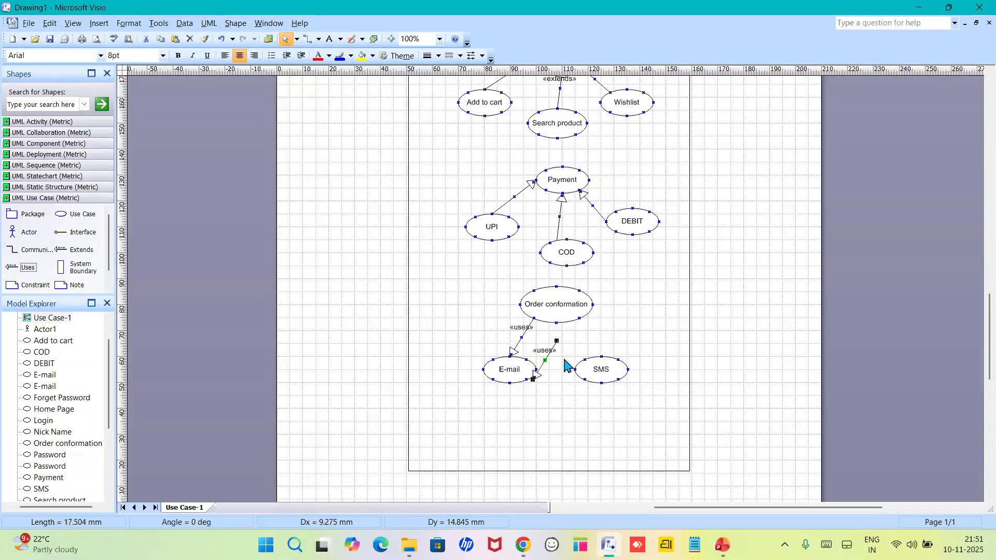
pyautogui.moveTo(557, 340); pyautogui.dragTo(578, 318)
pyautogui.moveTo(534, 378); pyautogui.dragTo(582, 370)
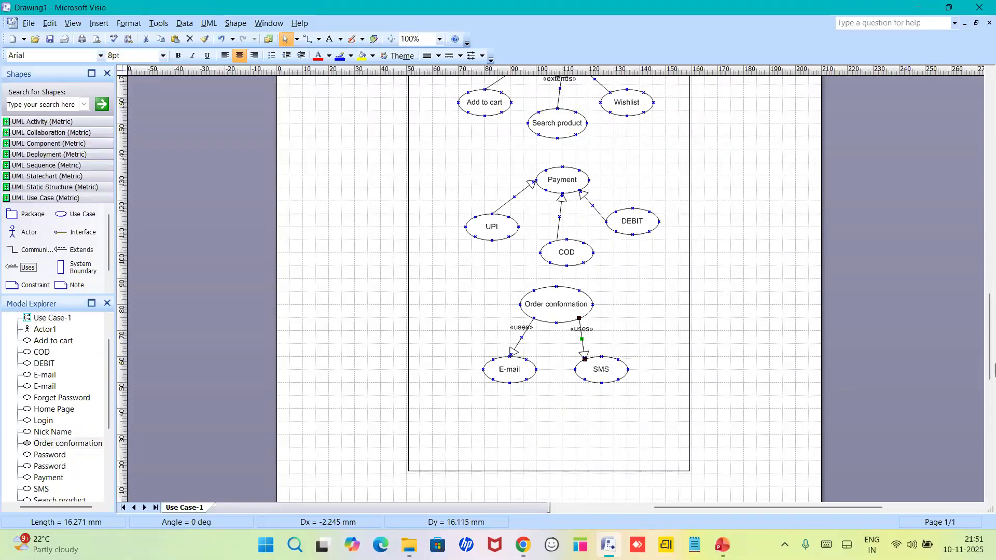
# Add an actor outside the system boundary, to the left of Login, and name it "Customer".
pyautogui.moveTo(991, 373); pyautogui.dragTo(994, 300)
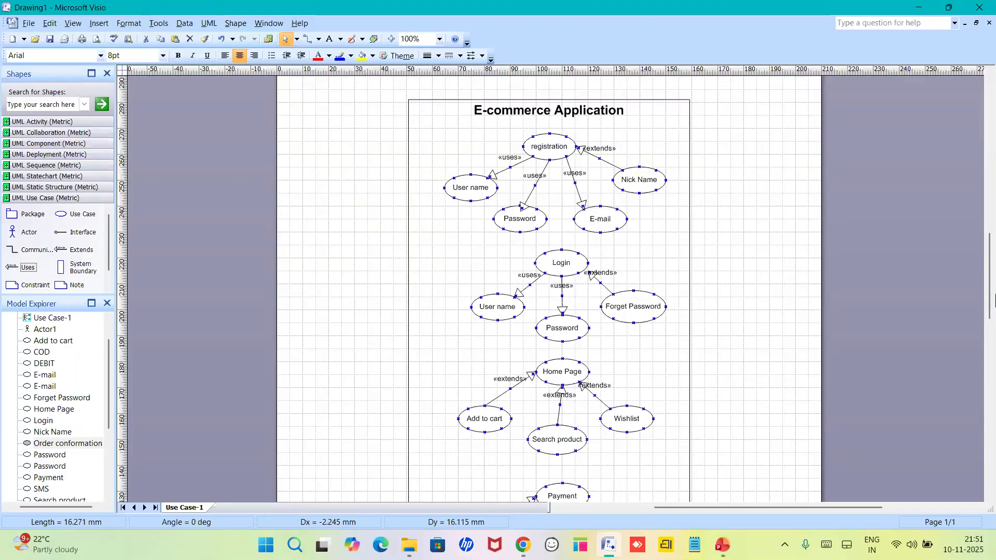
pyautogui.moveTo(994, 299); pyautogui.dragTo(992, 314)
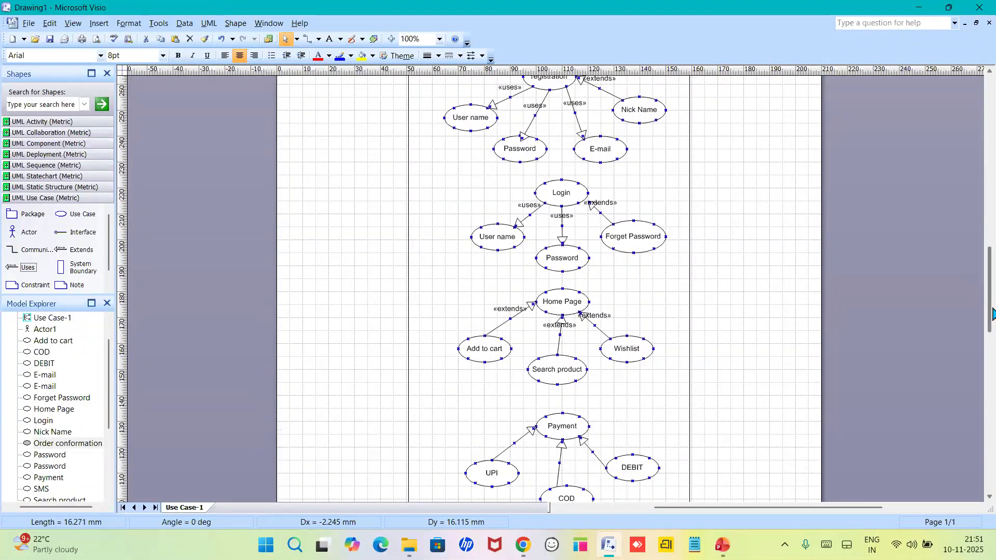
pyautogui.moveTo(992, 314); pyautogui.dragTo(992, 314)
pyautogui.moveTo(992, 315); pyautogui.dragTo(991, 345)
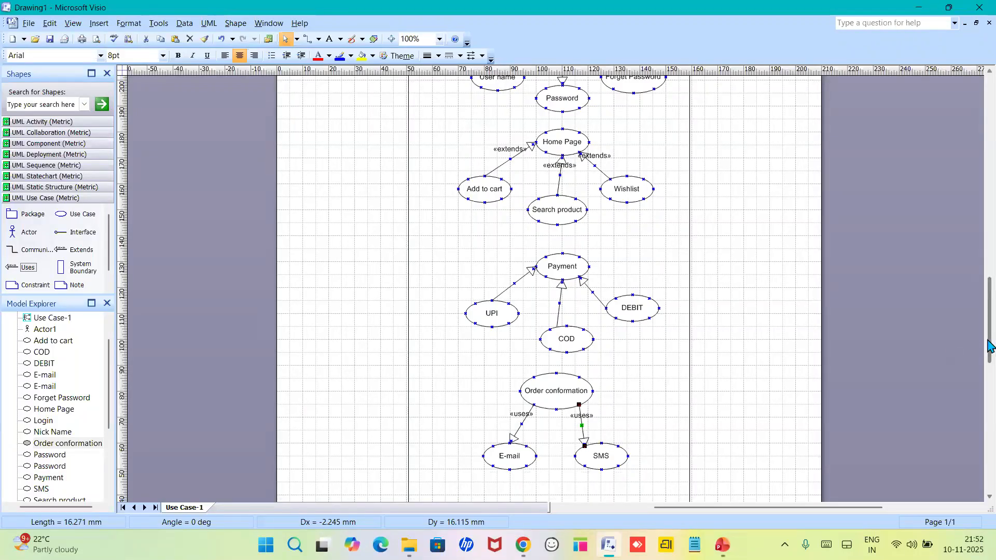
pyautogui.moveTo(991, 347)
pyautogui.mouseDown()
pyautogui.moveTo(988, 291)
pyautogui.moveTo(988, 300)
pyautogui.mouseUp()
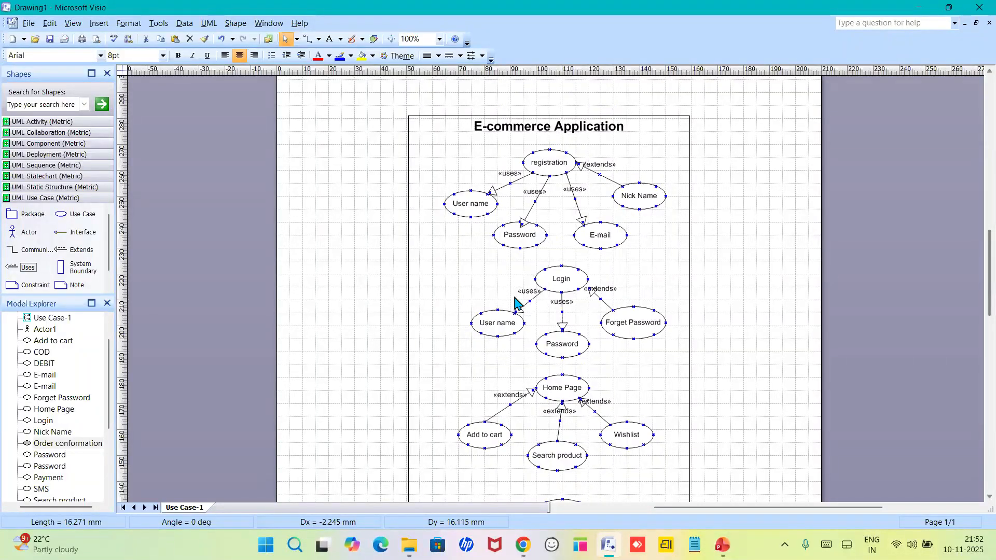
pyautogui.moveTo(13, 232); pyautogui.dragTo(343, 322)
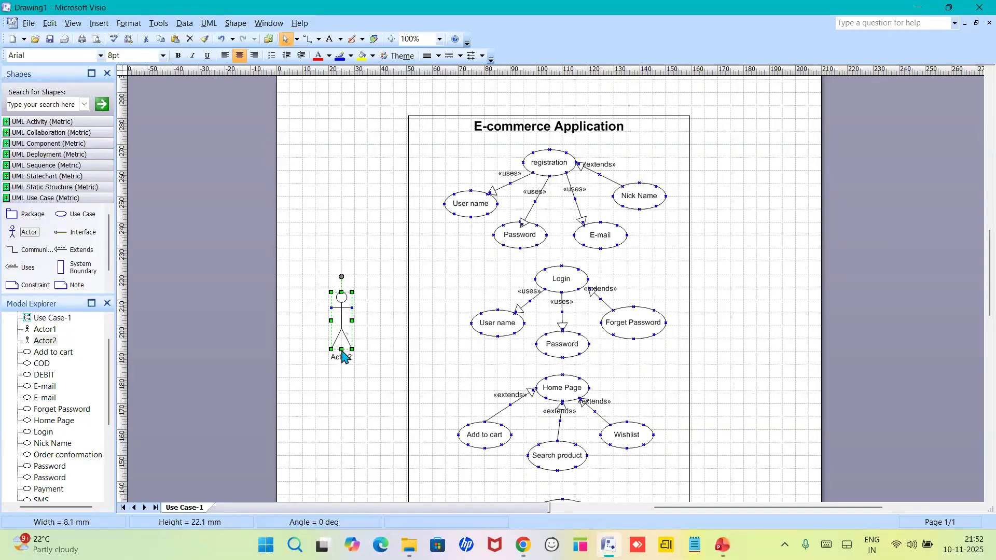
pyautogui.click(344, 368)
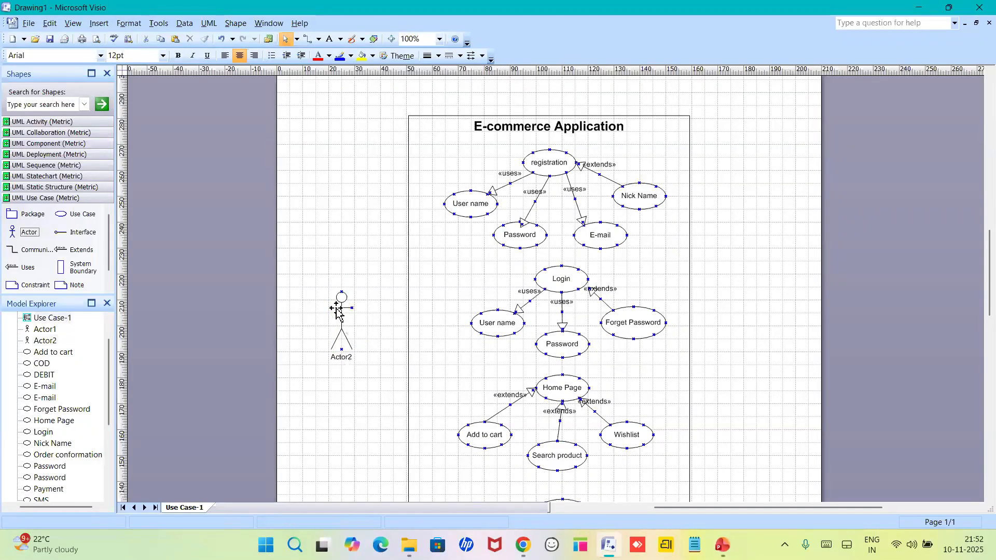
pyautogui.doubleClick(342, 357)
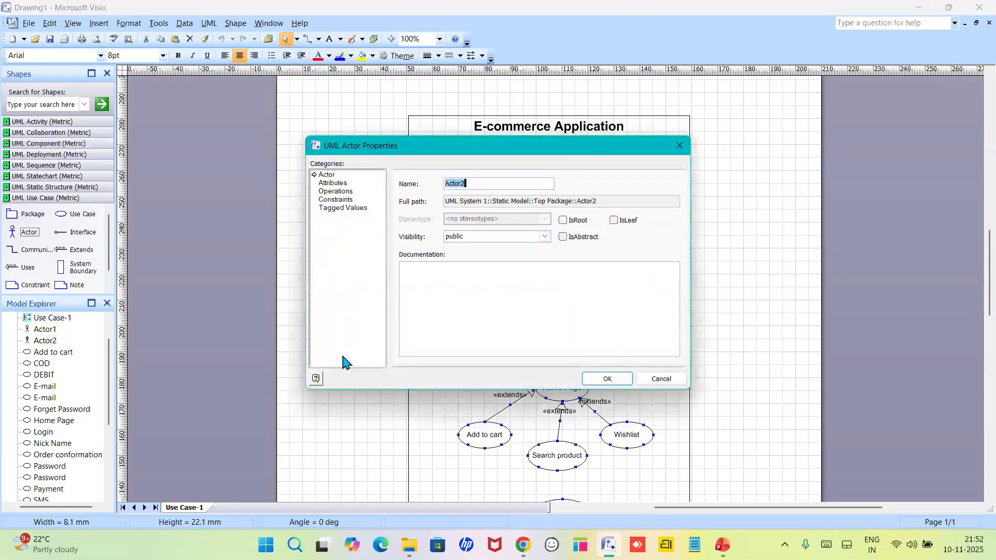
pyautogui.write('Customer')
pyautogui.press('Return')
pyautogui.click(377, 350)
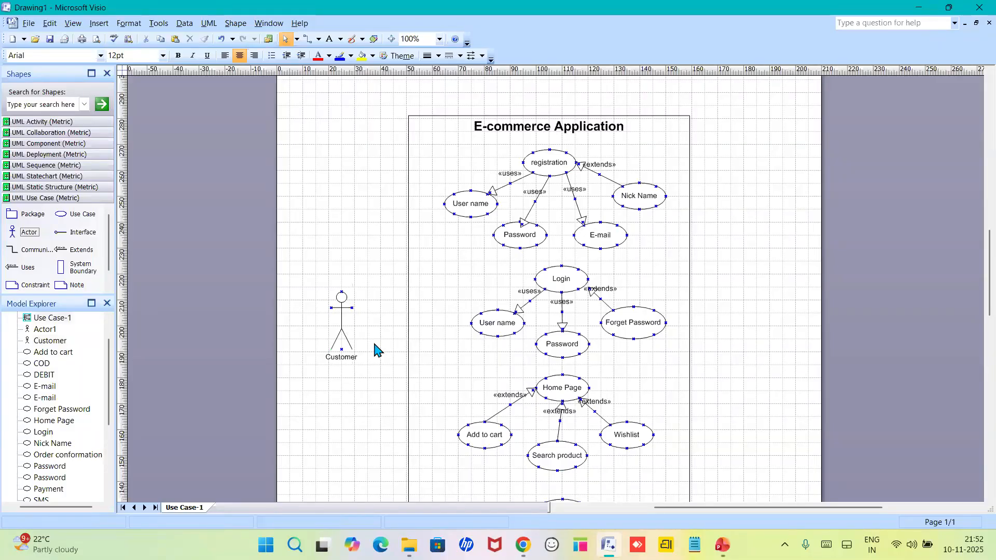
# Link the Customer actor to the registration, Login and Home Page use cases with Communicates relationships.
pyautogui.moveTo(13, 253); pyautogui.dragTo(371, 328)
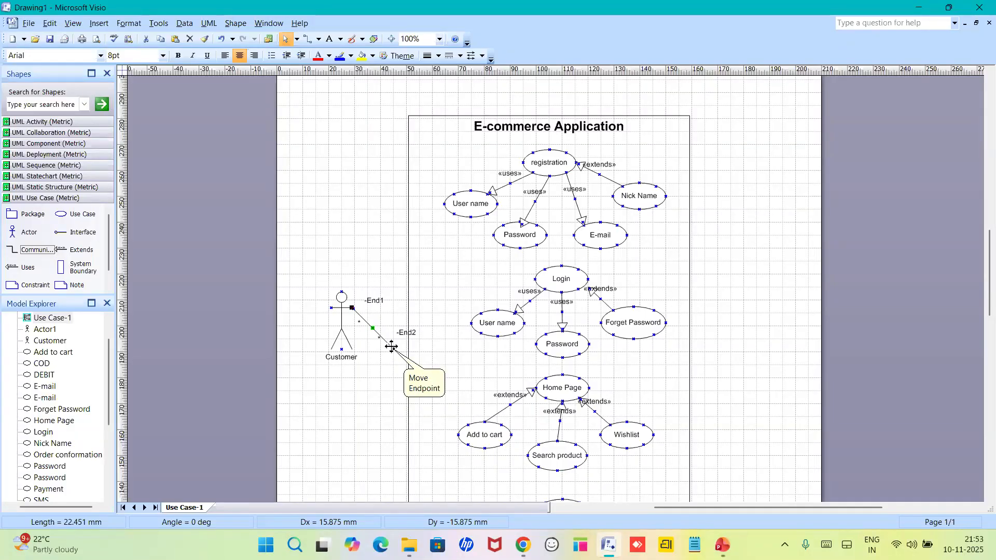
pyautogui.moveTo(392, 346); pyautogui.dragTo(521, 162)
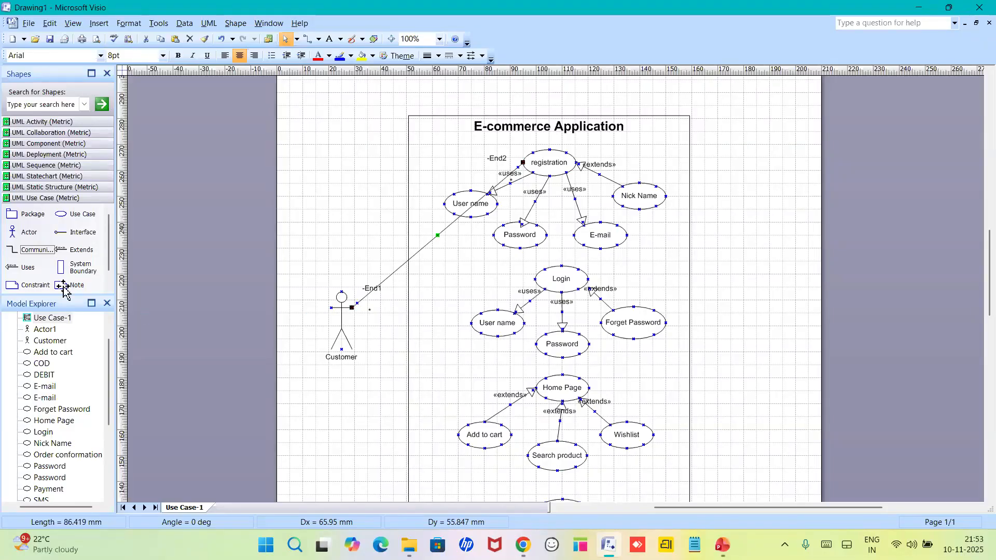
pyautogui.moveTo(16, 254); pyautogui.dragTo(372, 335)
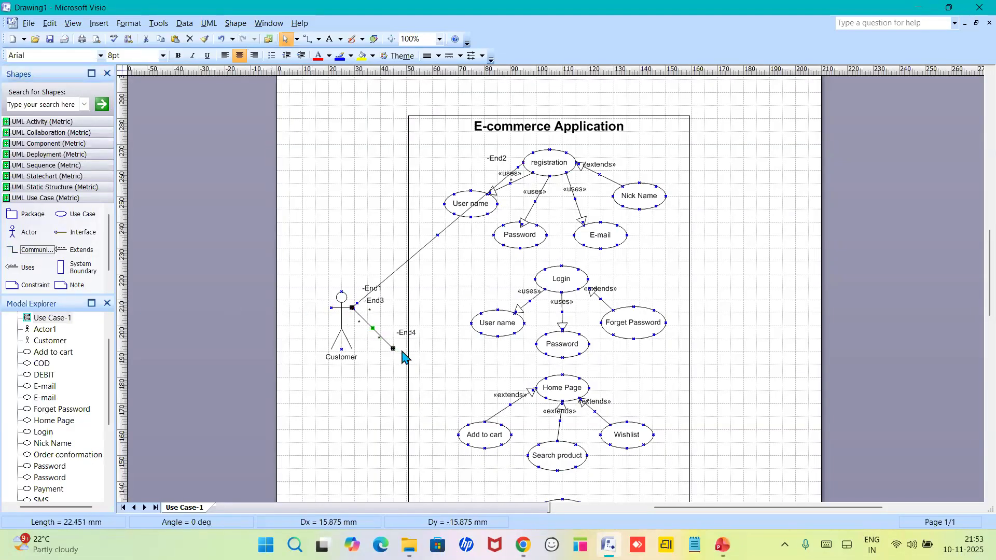
pyautogui.moveTo(396, 347); pyautogui.dragTo(535, 280)
pyautogui.click(395, 381)
pyautogui.moveTo(12, 251)
pyautogui.mouseDown()
pyautogui.moveTo(124, 312)
pyautogui.moveTo(257, 356)
pyautogui.moveTo(399, 332)
pyautogui.moveTo(382, 333)
pyautogui.moveTo(540, 383)
pyautogui.mouseUp()
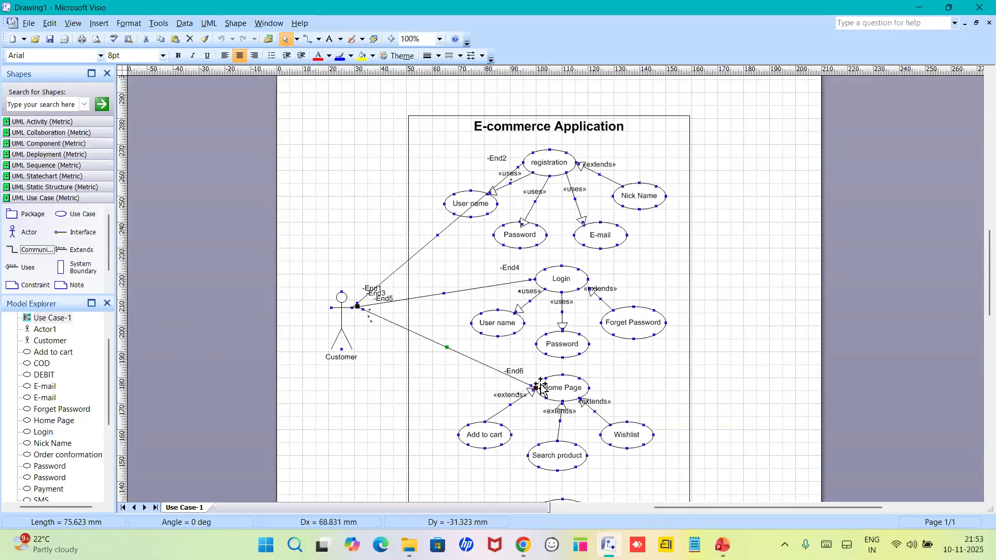
pyautogui.click(351, 387)
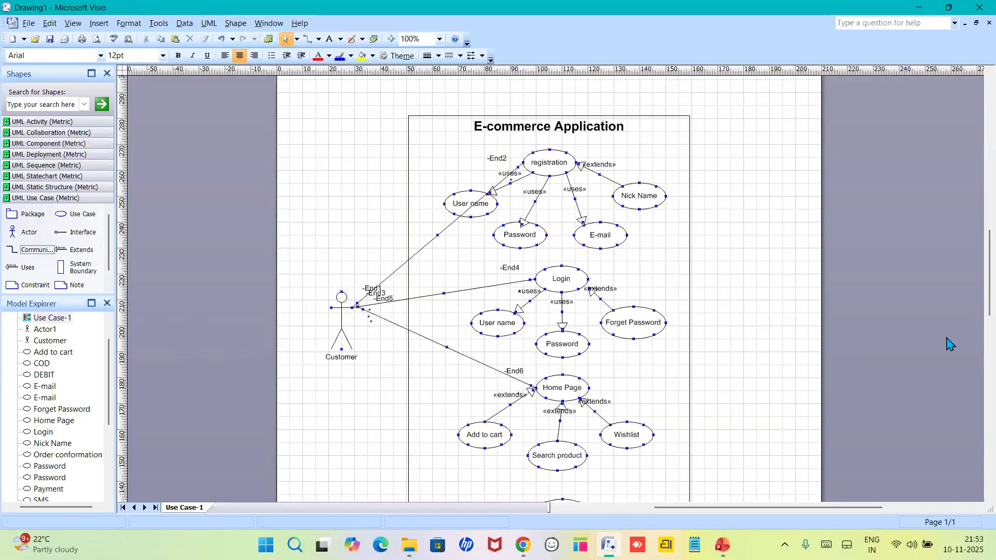
# Link the Customer actor to the Payment and Order conformation use cases with Communicates relationships.
pyautogui.scroll(-5, 989, 320)
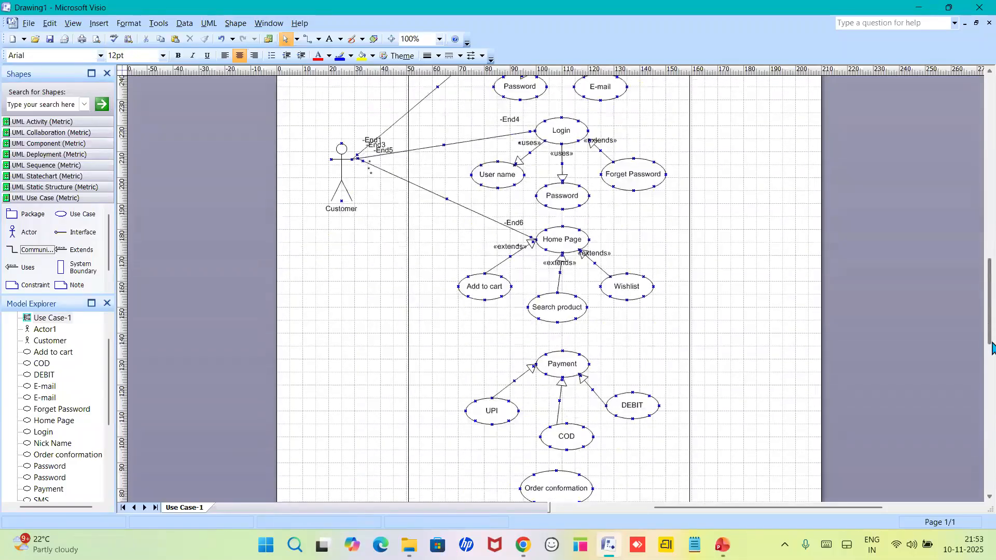
pyautogui.click(15, 250)
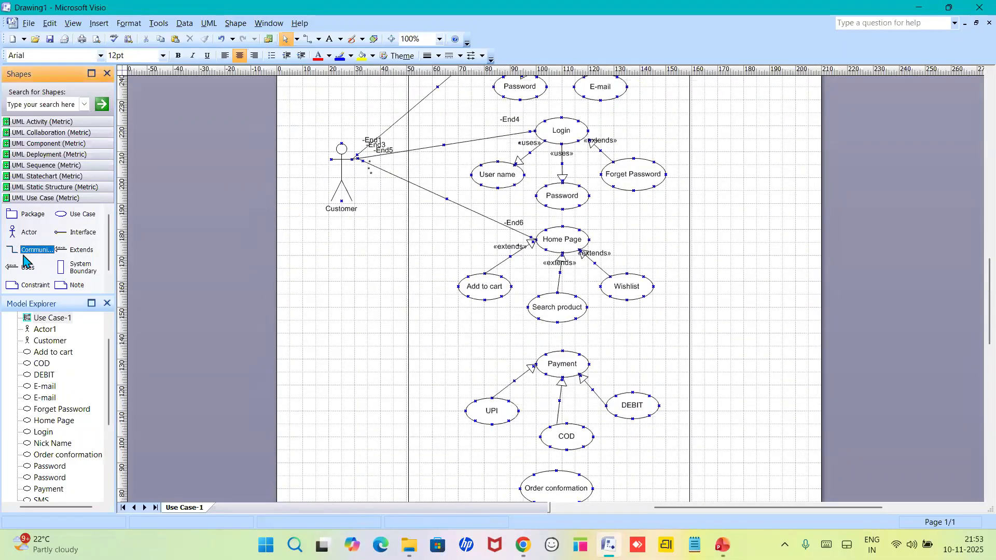
pyautogui.moveTo(12, 250); pyautogui.dragTo(545, 355)
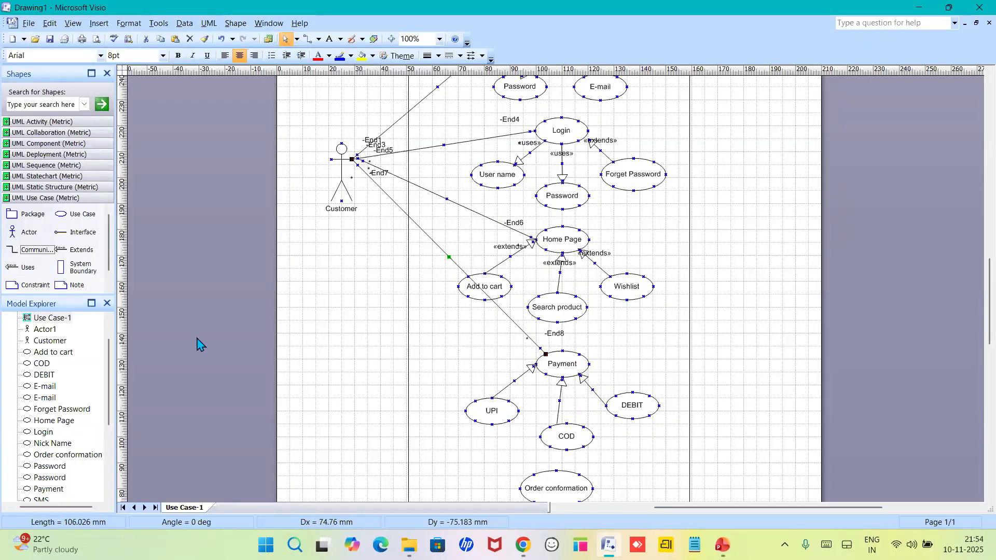
pyautogui.moveTo(36, 249); pyautogui.dragTo(531, 474)
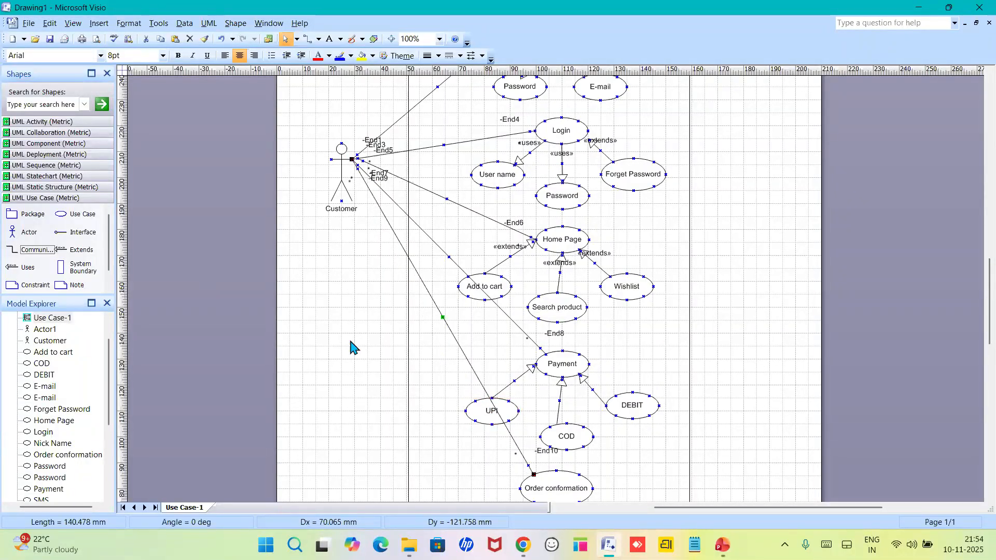
# Add an actor outside the system boundary, to the right of E-mail and Login, and name it "Data Base".
pyautogui.scroll(5, 354, 347)
pyautogui.scroll(-7, 354, 347)
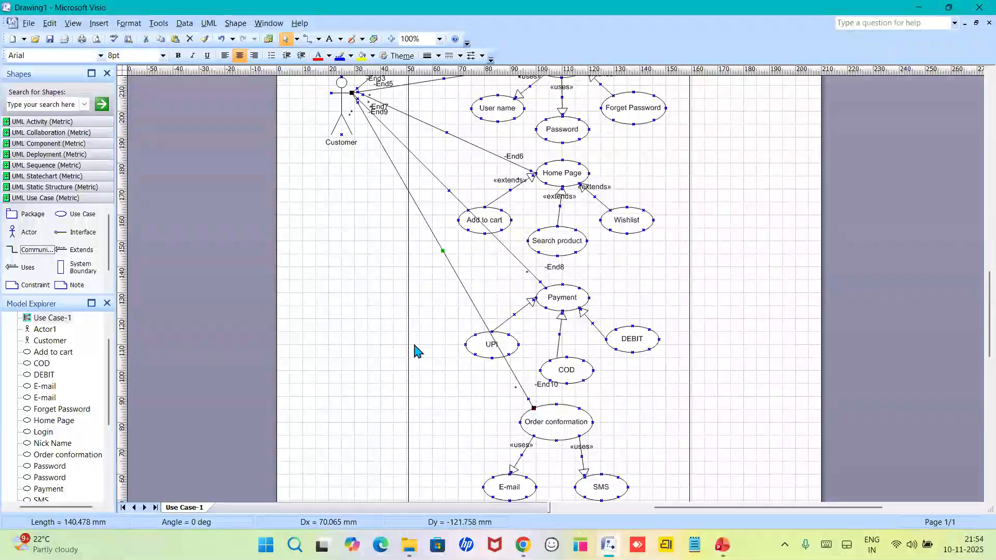
pyautogui.moveTo(991, 364)
pyautogui.mouseDown()
pyautogui.moveTo(988, 312)
pyautogui.moveTo(991, 326)
pyautogui.mouseUp()
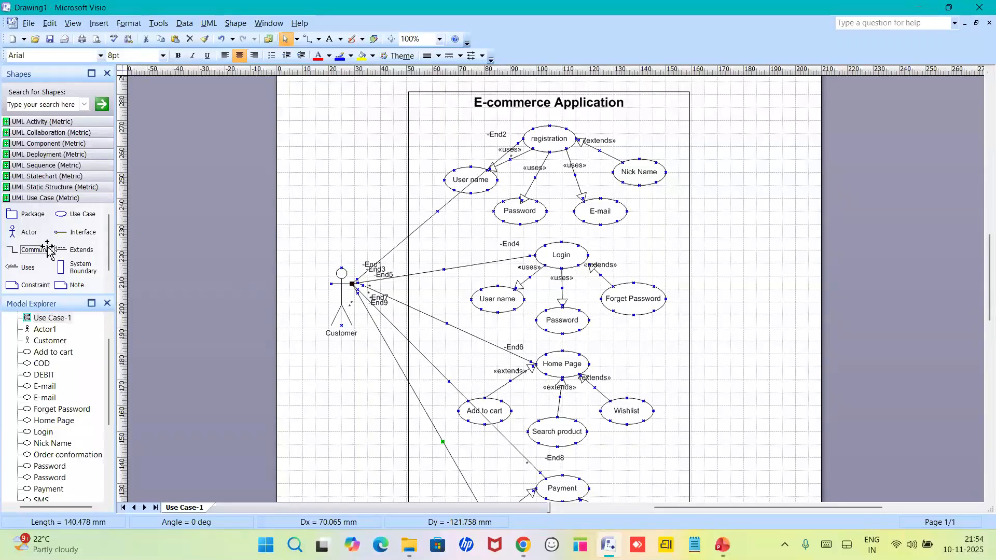
pyautogui.moveTo(12, 232); pyautogui.dragTo(770, 248)
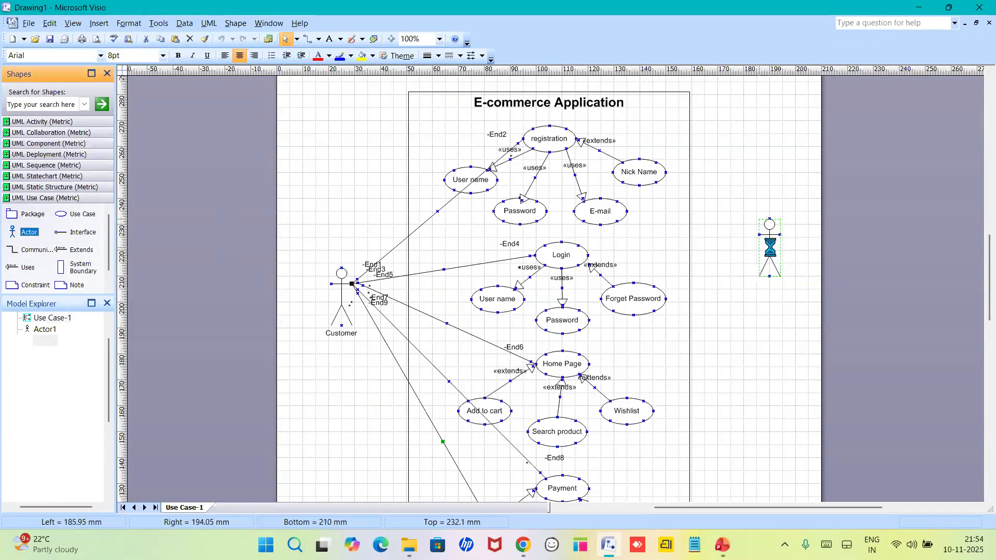
pyautogui.click(797, 362)
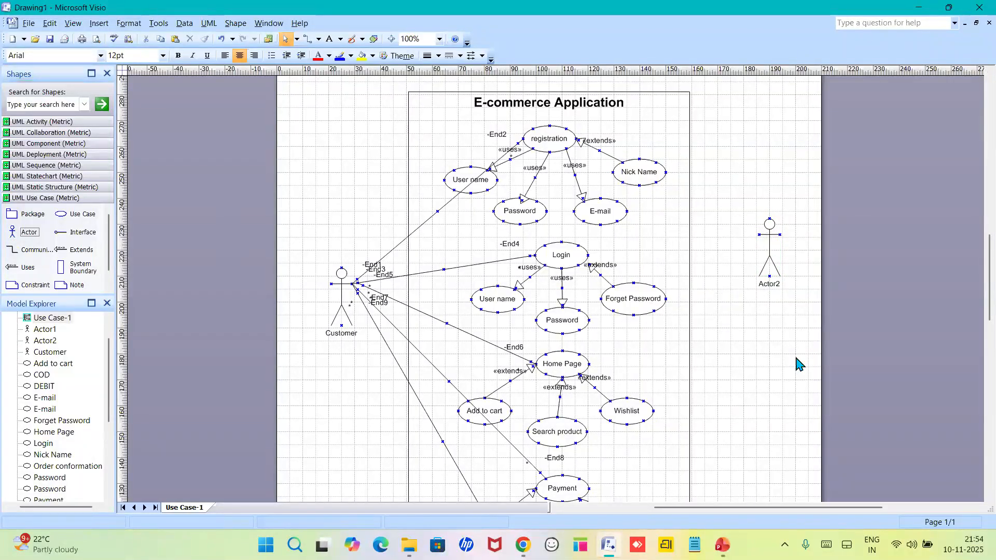
pyautogui.doubleClick(772, 286)
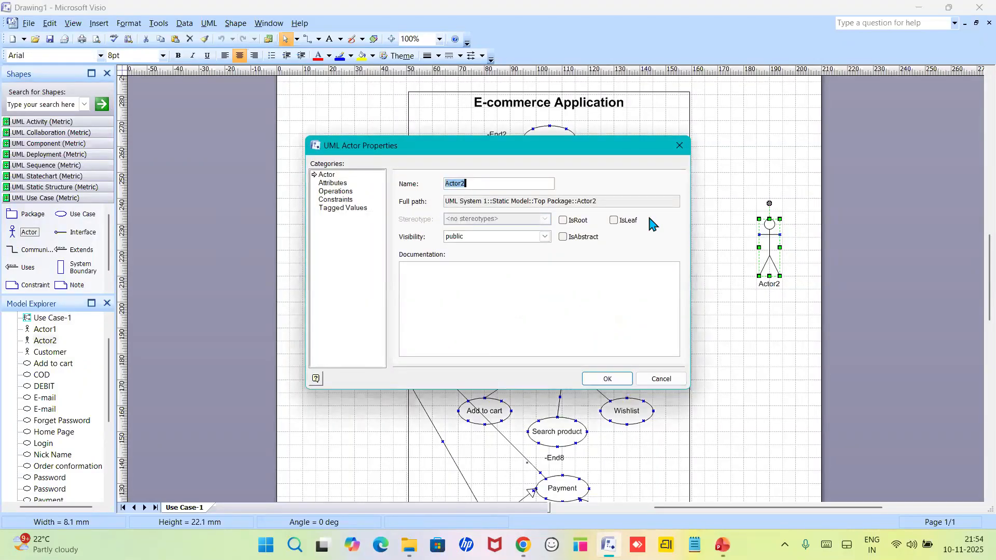
pyautogui.write('D')
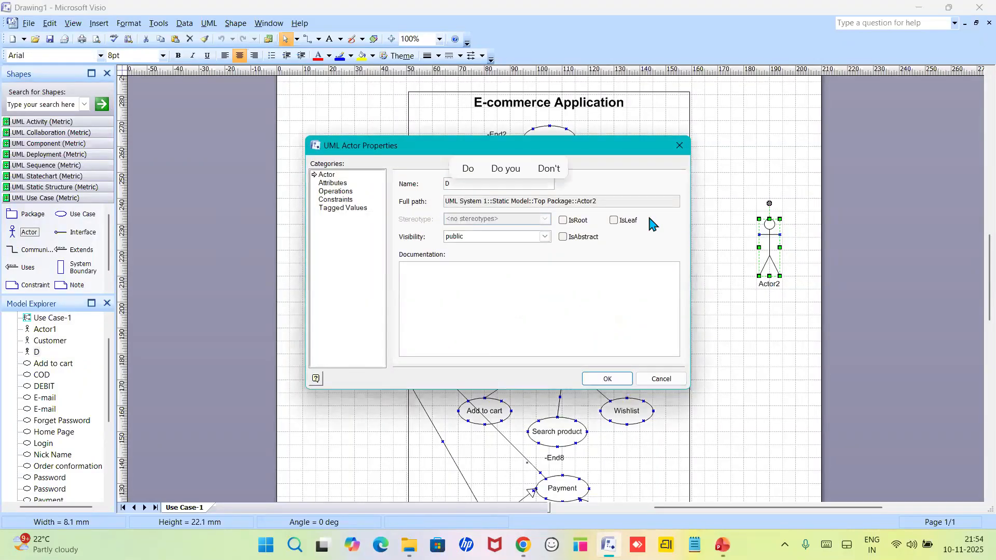
pyautogui.write('ata Base')
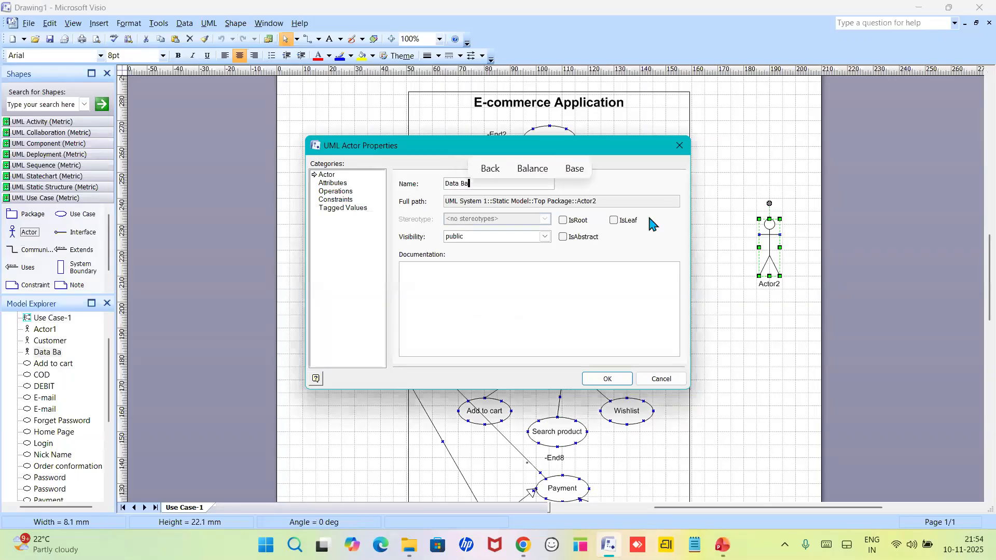
pyautogui.click(610, 378)
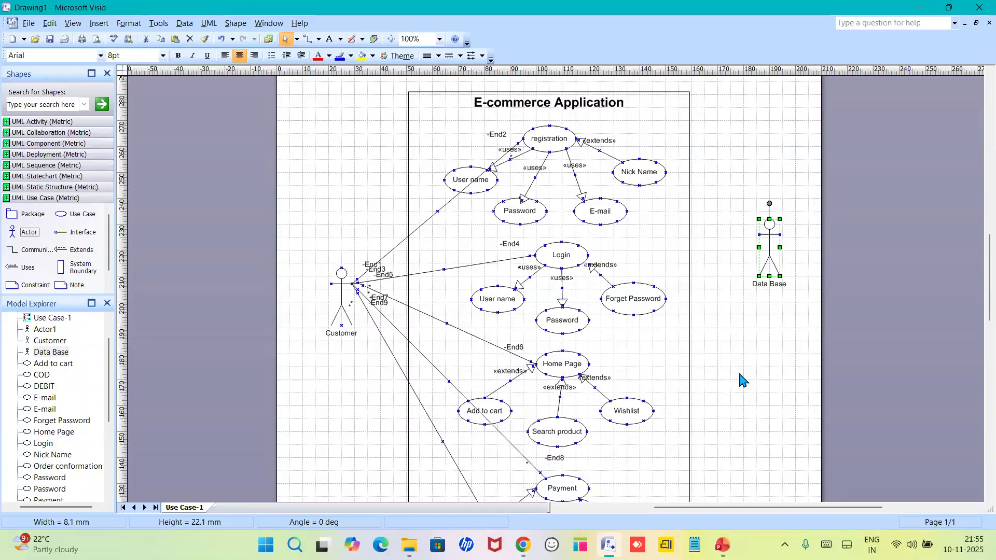
pyautogui.click(756, 364)
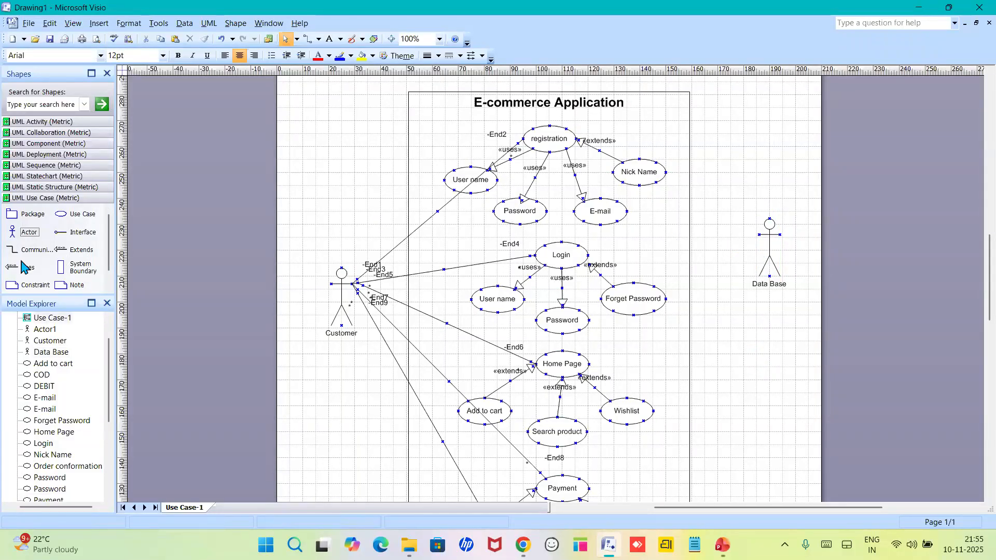
# Link the registration, Login and Home Page use cases to the Data Base actor with Communicates relationships.
pyautogui.moveTo(13, 250); pyautogui.dragTo(759, 235)
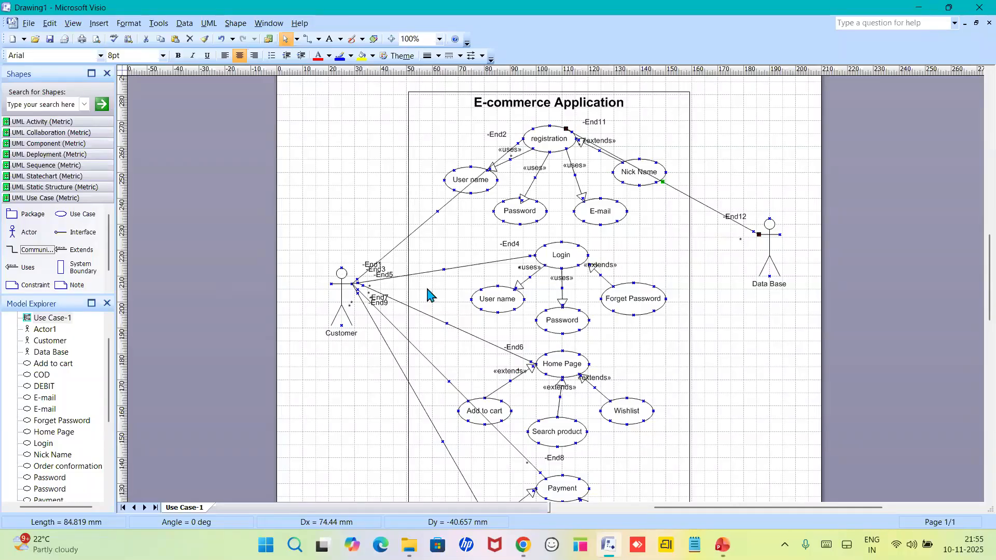
pyautogui.moveTo(13, 251); pyautogui.dragTo(604, 283)
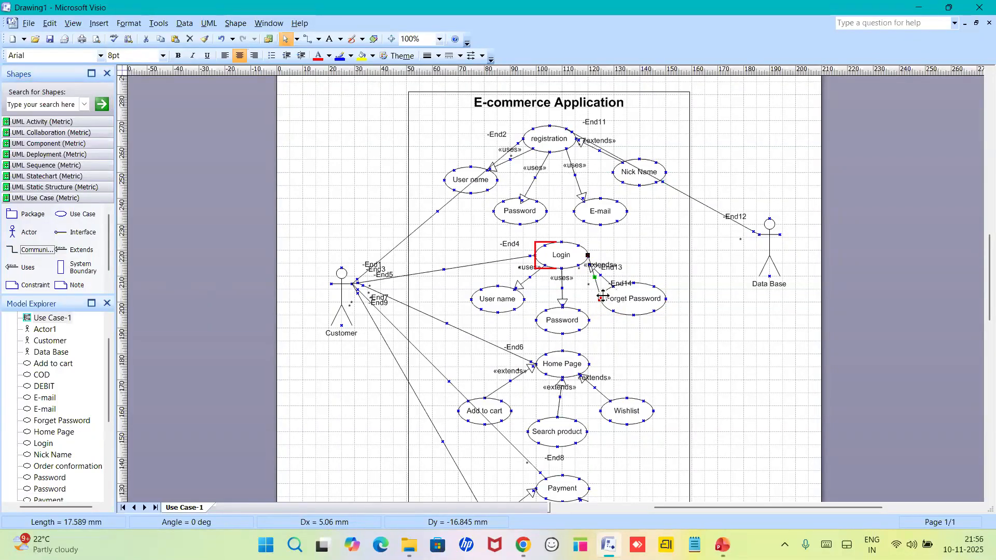
pyautogui.moveTo(603, 297); pyautogui.dragTo(759, 235)
pyautogui.click(730, 303)
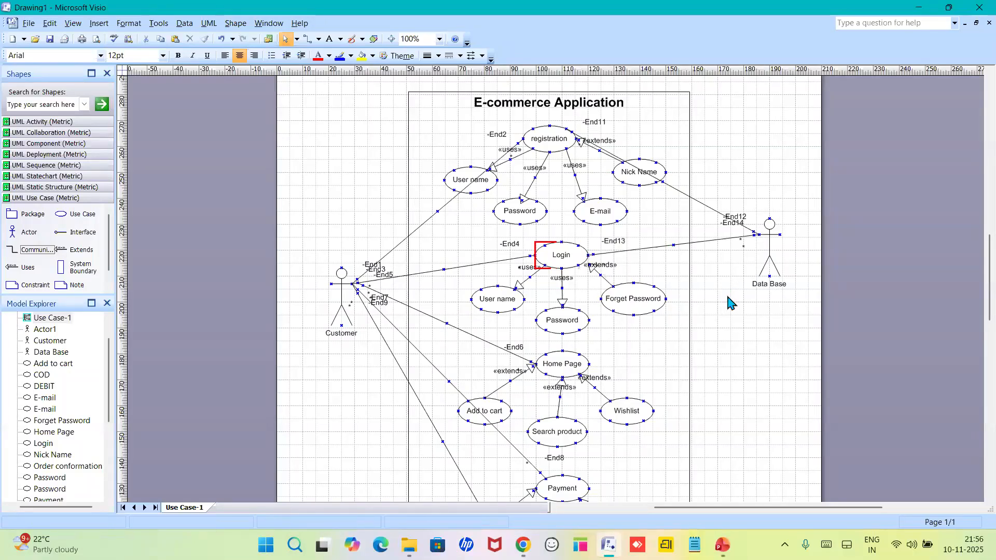
pyautogui.scroll(-2, 989, 296)
pyautogui.scroll(-5, 988, 303)
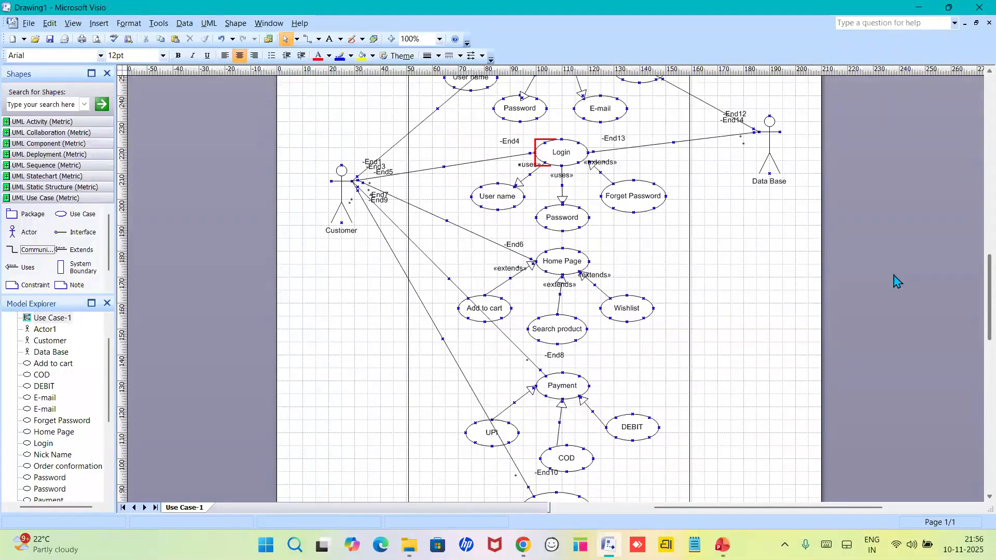
pyautogui.moveTo(18, 249); pyautogui.dragTo(759, 132)
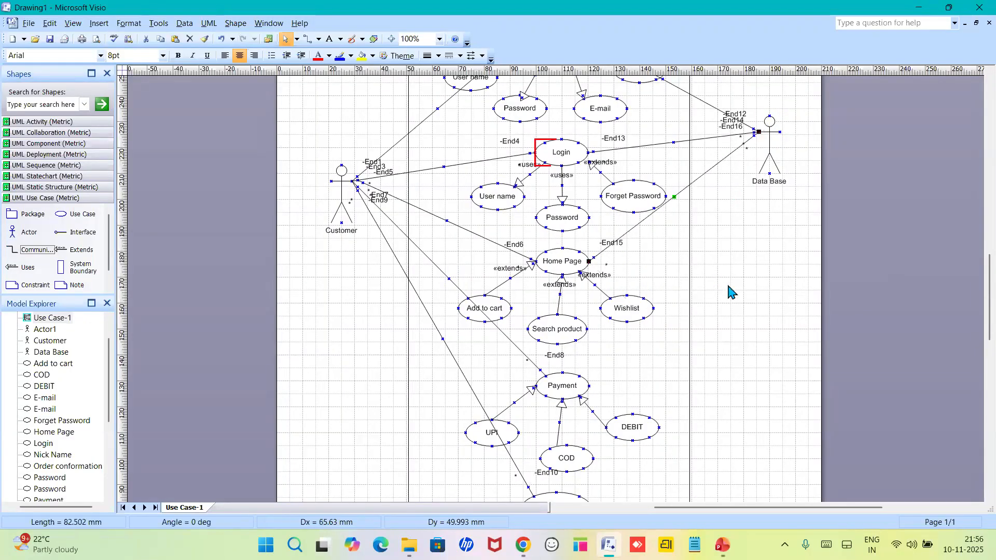
# Add an actor outside the system boundary, to the right of Search product and Payment, and name it "Payment Gateway".
pyautogui.scroll(-2, 990, 316)
pyautogui.scroll(-3, 991, 316)
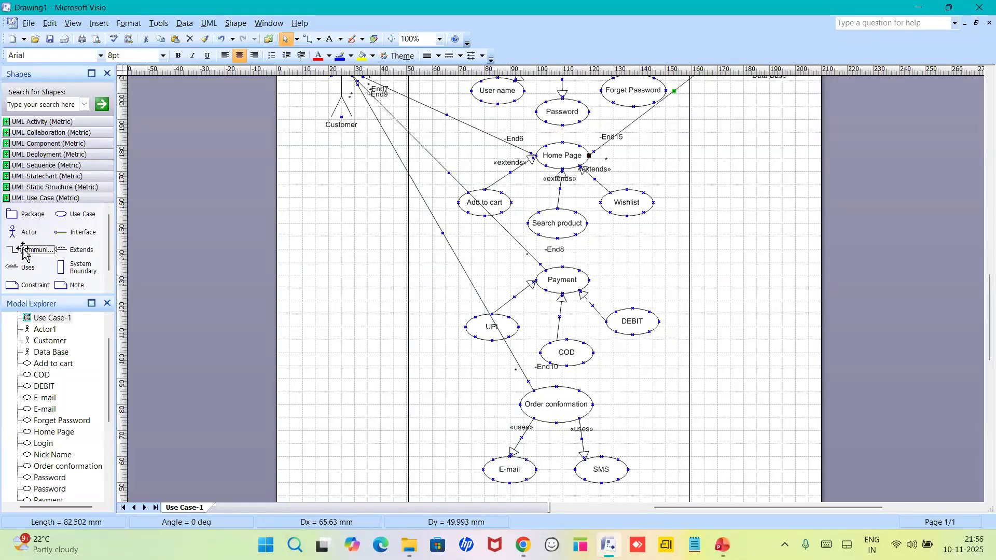
pyautogui.moveTo(13, 232); pyautogui.dragTo(765, 251)
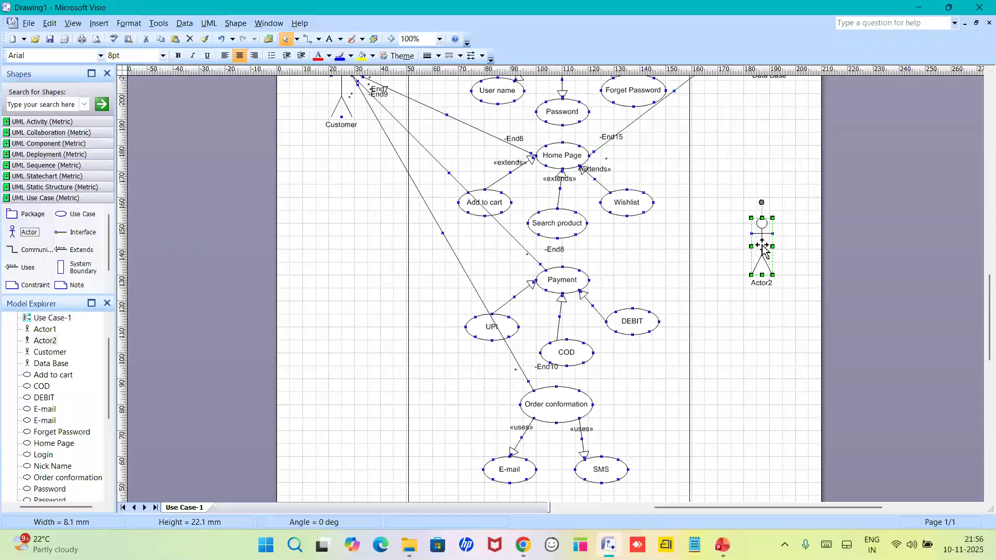
pyautogui.click(760, 305)
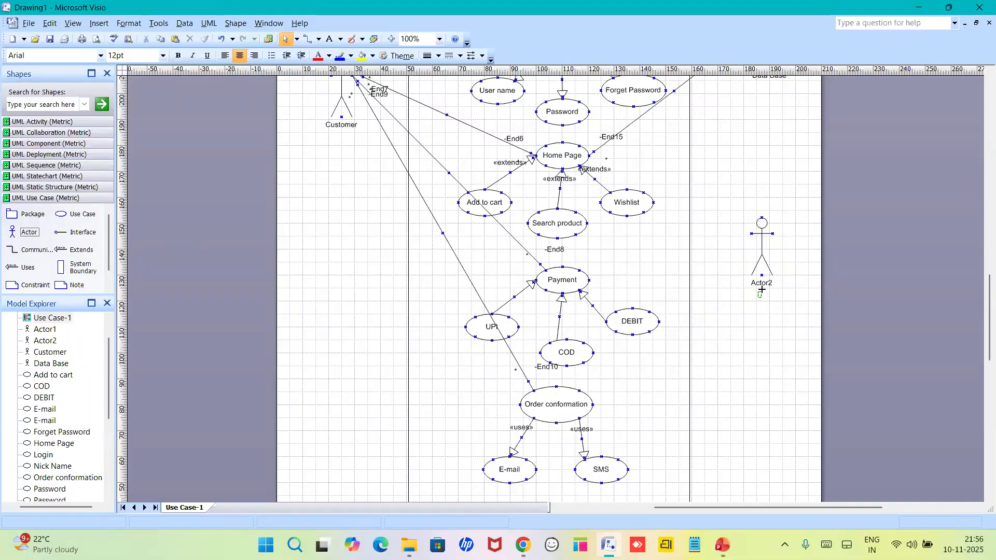
pyautogui.doubleClick(767, 283)
pyautogui.write('Paymen')
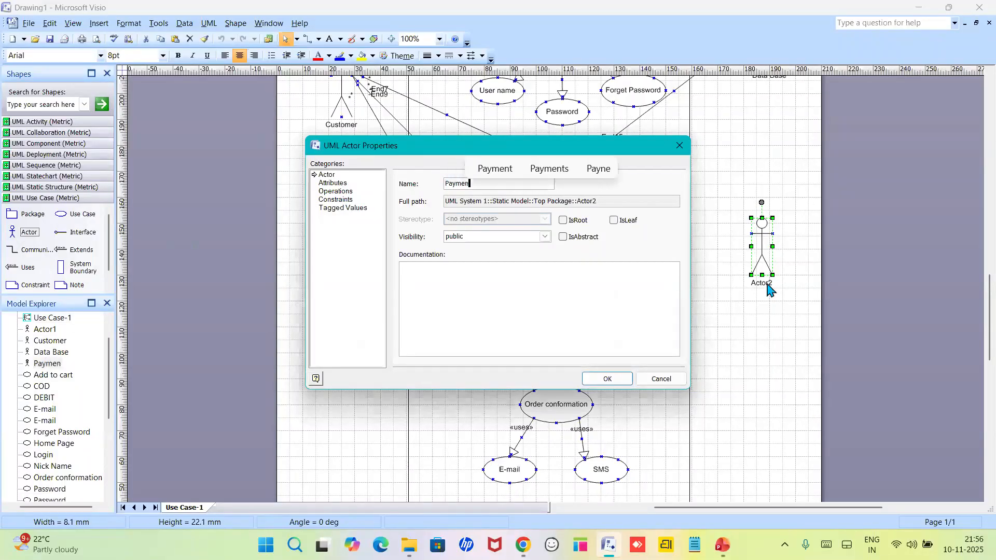
pyautogui.write('t Gateway')
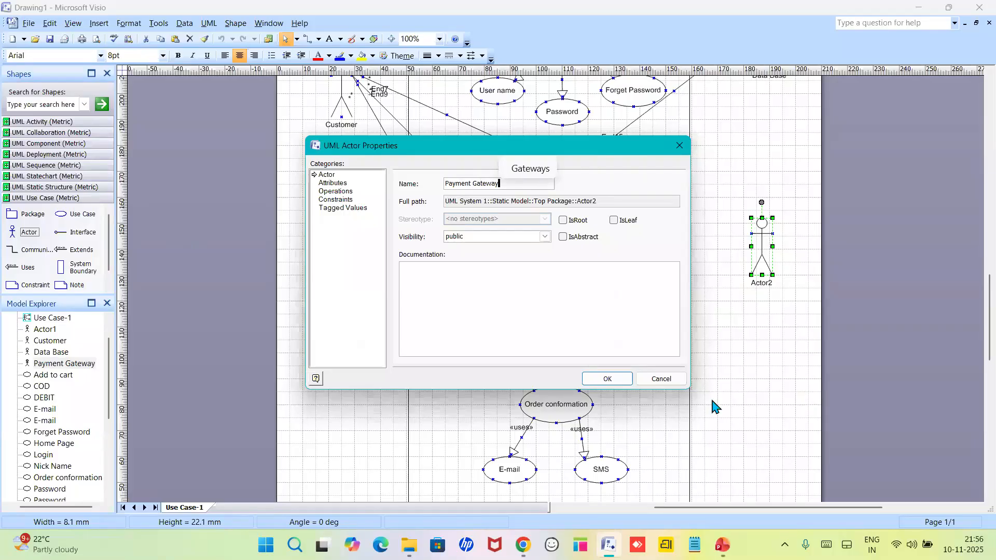
pyautogui.click(649, 378)
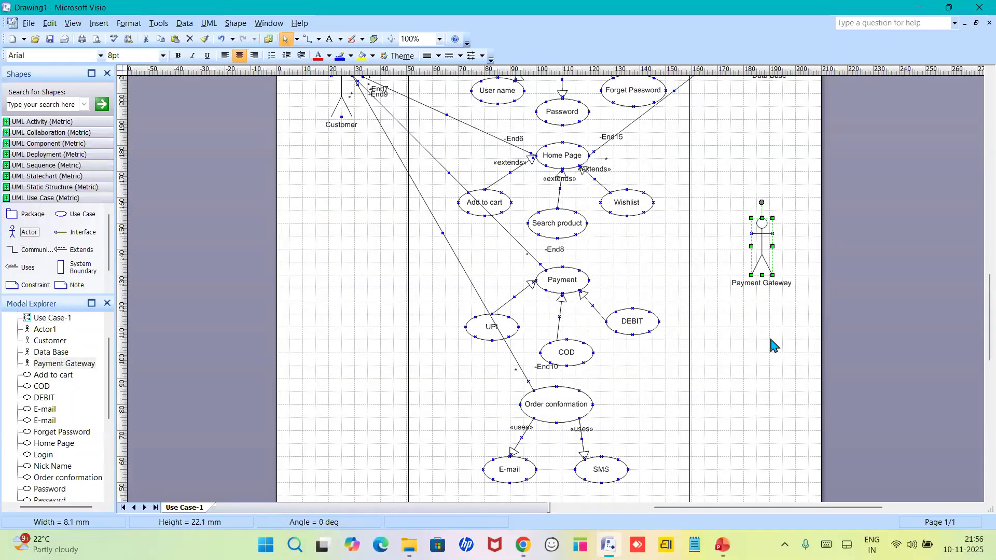
pyautogui.click(756, 344)
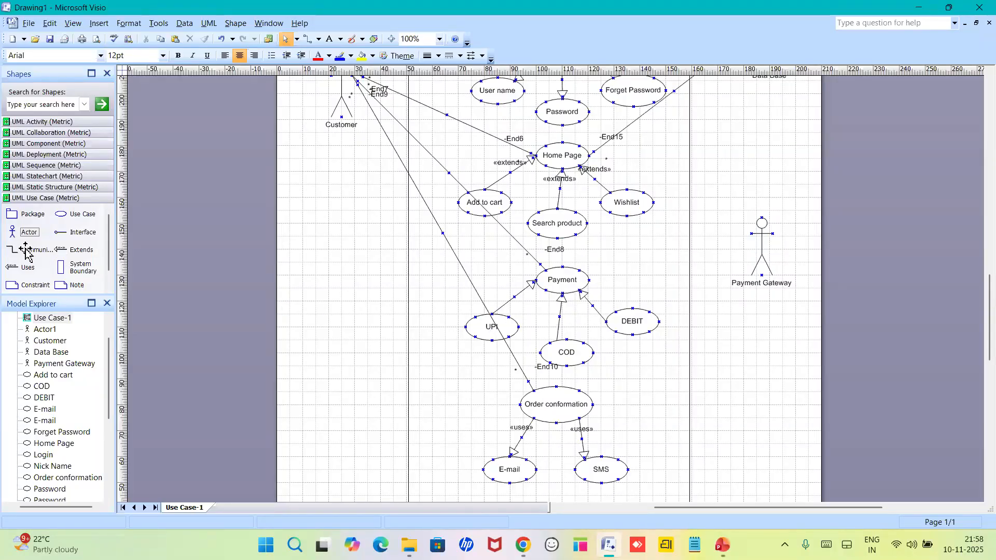
# Link the Payment use case to the Payment Gateway actor with a Communicates relationship.
pyautogui.moveTo(20, 250); pyautogui.dragTo(751, 234)
pyautogui.scroll(-2, 648, 311)
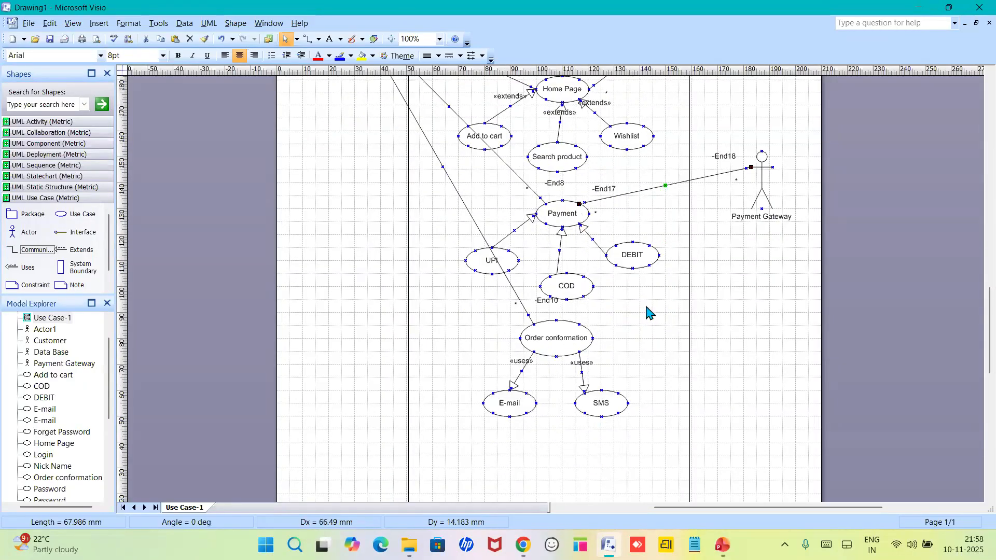
pyautogui.click(749, 331)
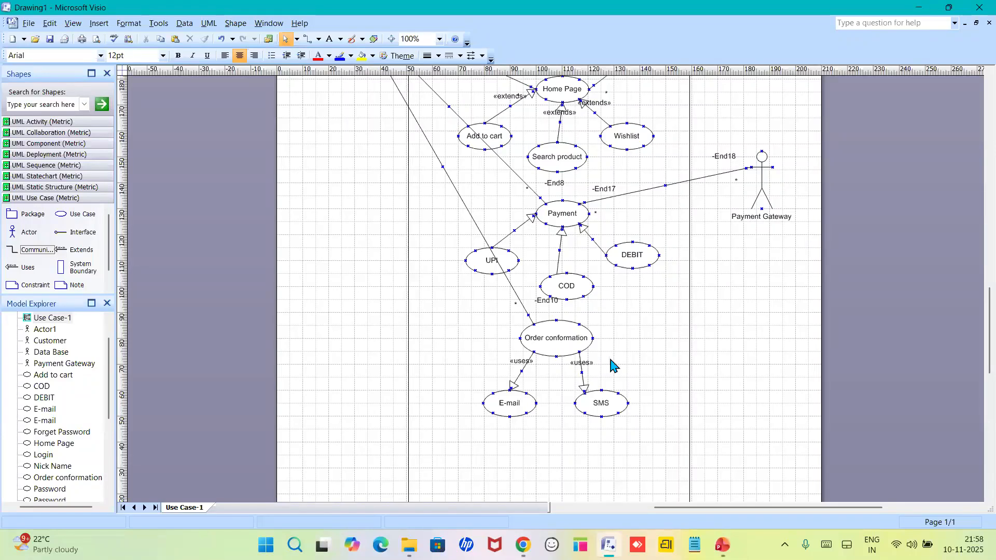
pyautogui.moveTo(16, 256); pyautogui.dragTo(599, 338)
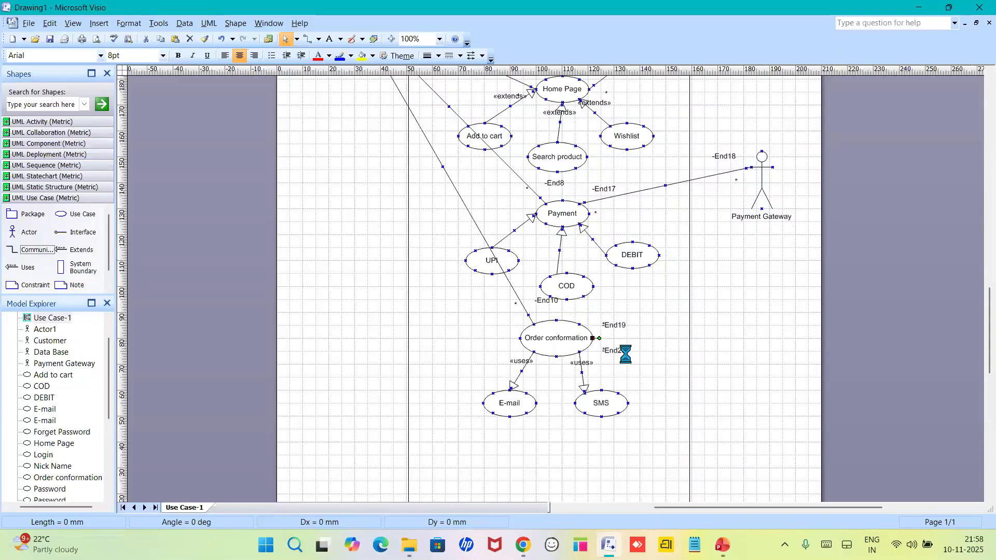
pyautogui.click(614, 343)
pyautogui.scroll(8, 615, 348)
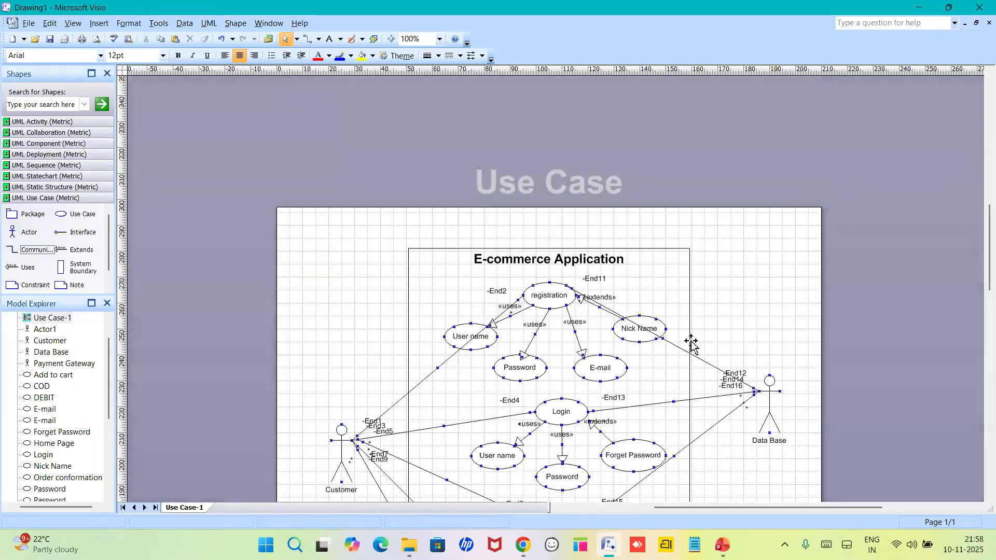
# Link the Order conformation use case to the Data Base actor with a Communicates relationship.
pyautogui.moveTo(991, 282); pyautogui.dragTo(992, 335)
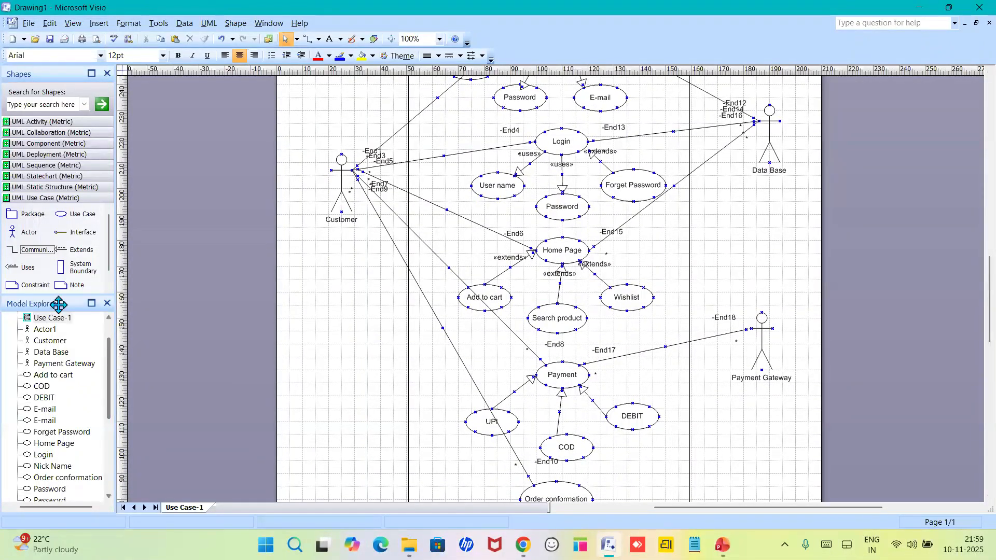
pyautogui.click(18, 250)
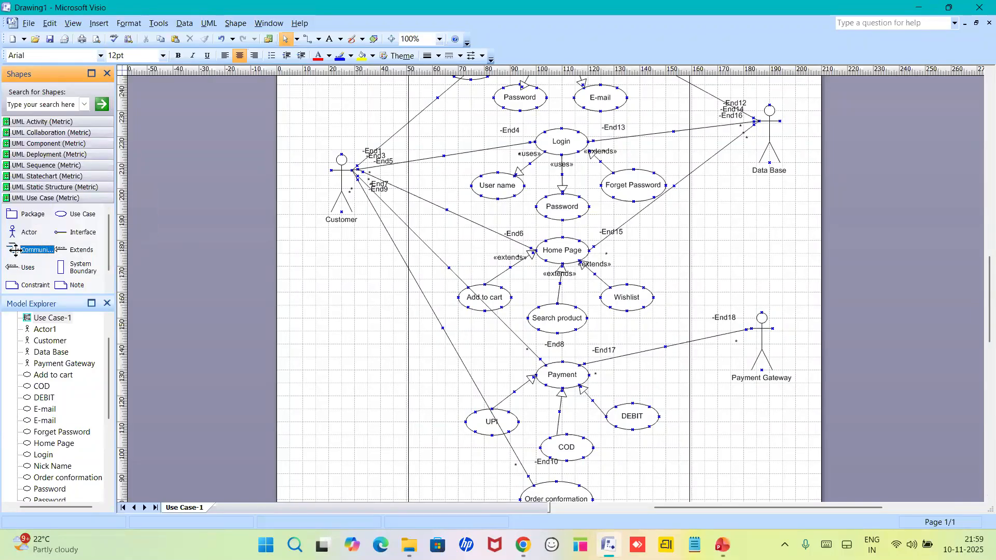
pyautogui.moveTo(18, 251); pyautogui.dragTo(595, 483)
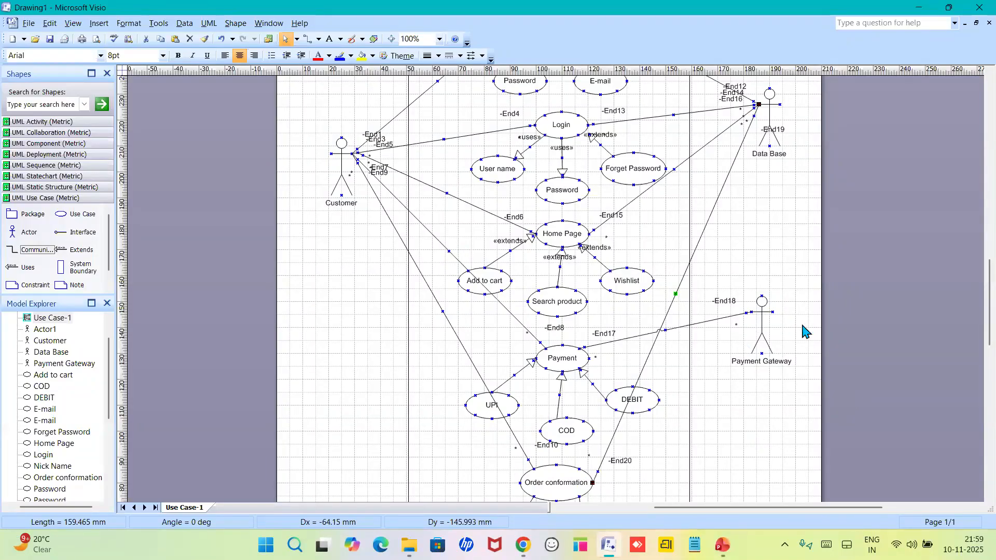
# Change the link between Data Base and Order conformation to a right-angle connector.
pyautogui.moveTo(991, 320); pyautogui.dragTo(991, 316)
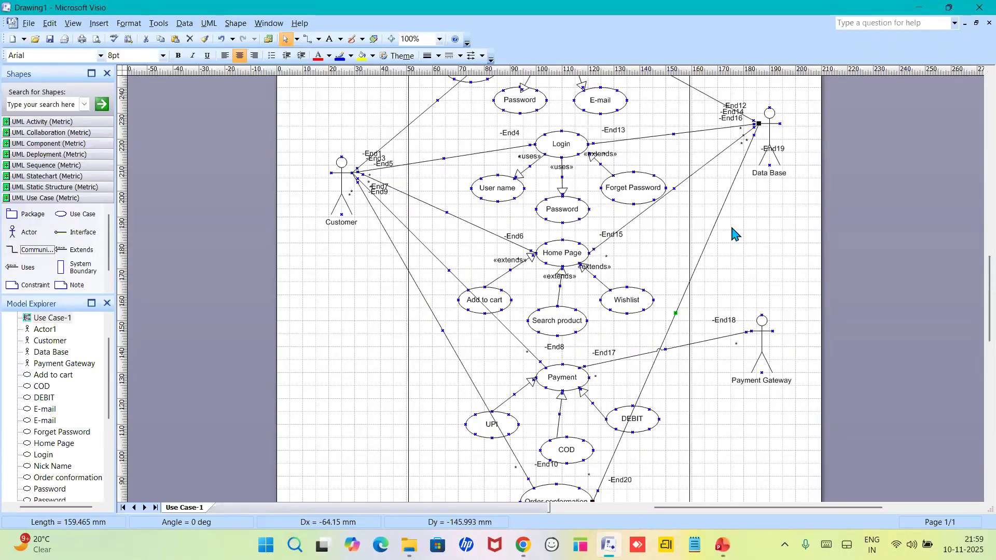
pyautogui.rightClick(716, 227)
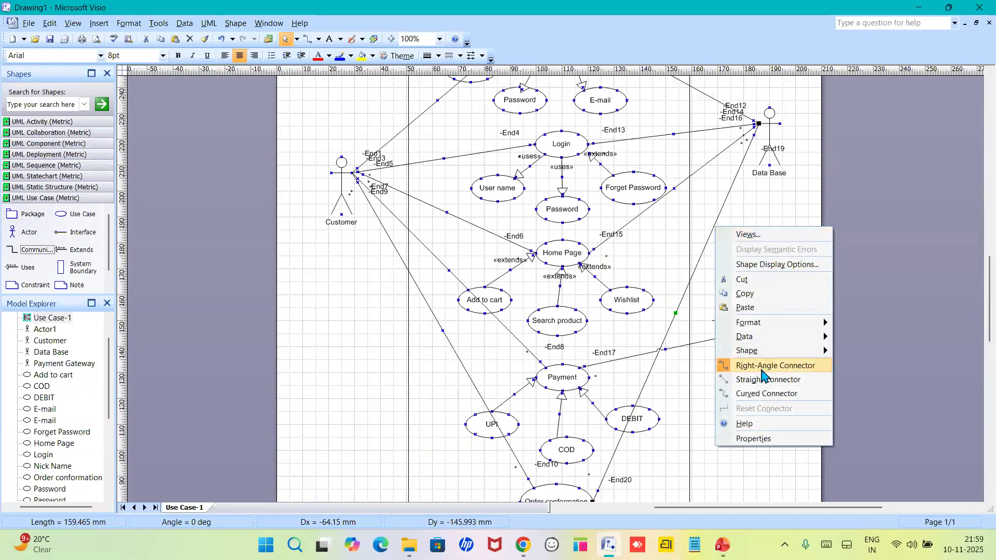
pyautogui.click(762, 369)
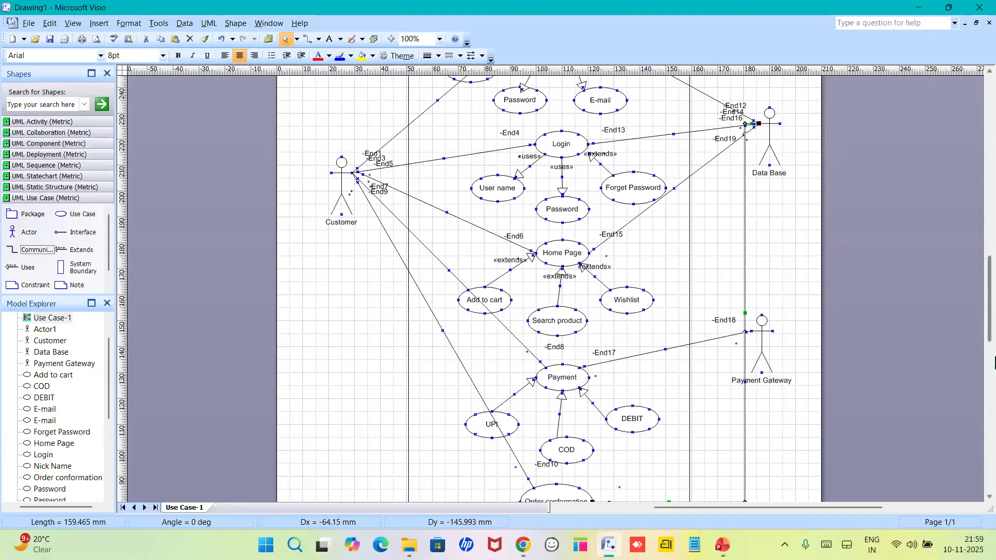
pyautogui.scroll(-1, 991, 343)
pyautogui.scroll(-2, 991, 342)
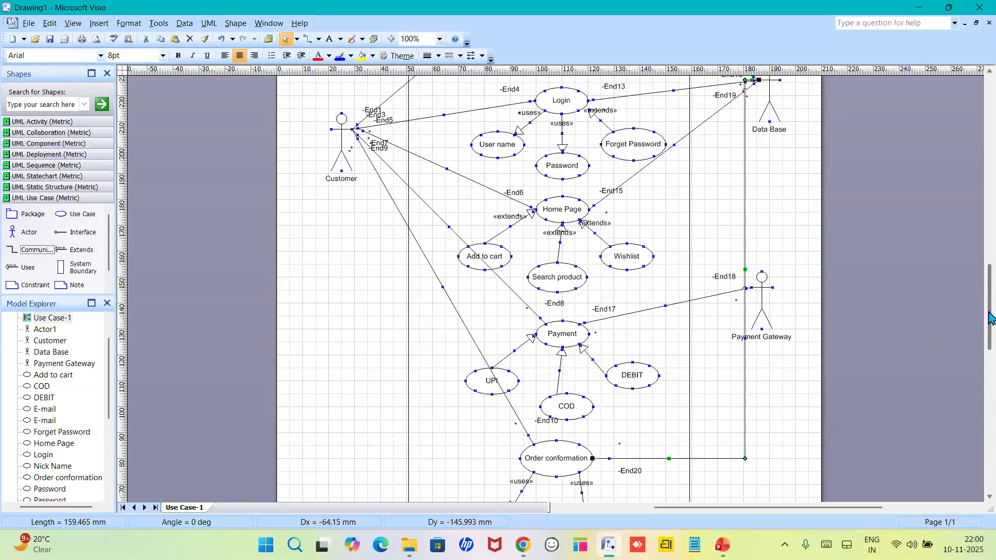
# Look over the use case diagram, check the Zoom meeting chat in Chrome, and return to the Visio drawing.
pyautogui.moveTo(991, 318); pyautogui.dragTo(991, 296)
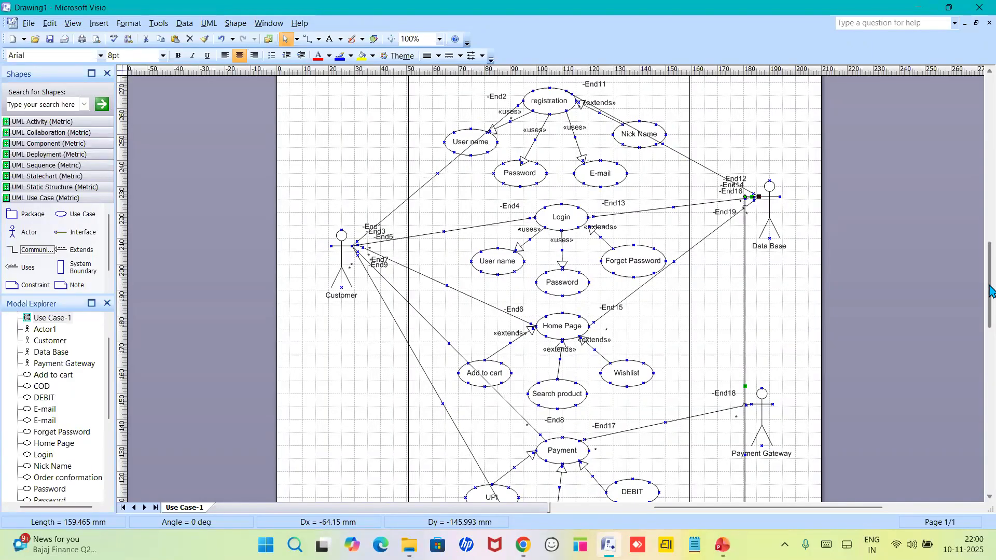
pyautogui.moveTo(991, 291); pyautogui.dragTo(993, 321)
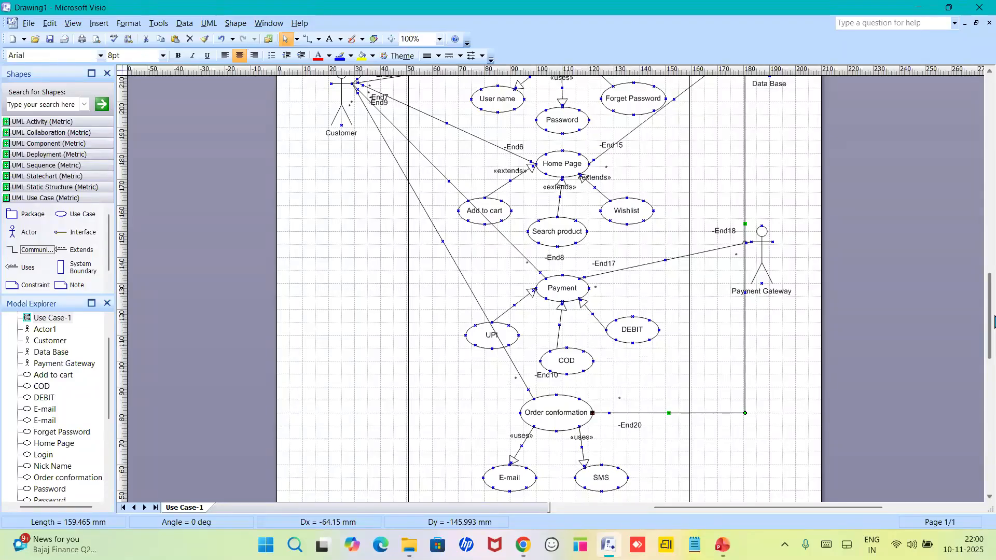
pyautogui.moveTo(993, 321); pyautogui.dragTo(992, 292)
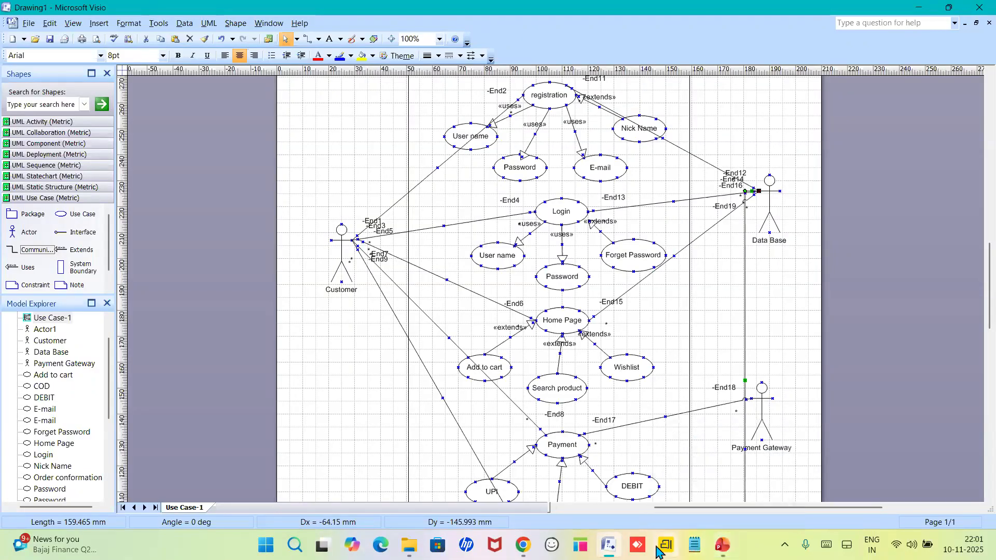
pyautogui.moveTo(521, 553)
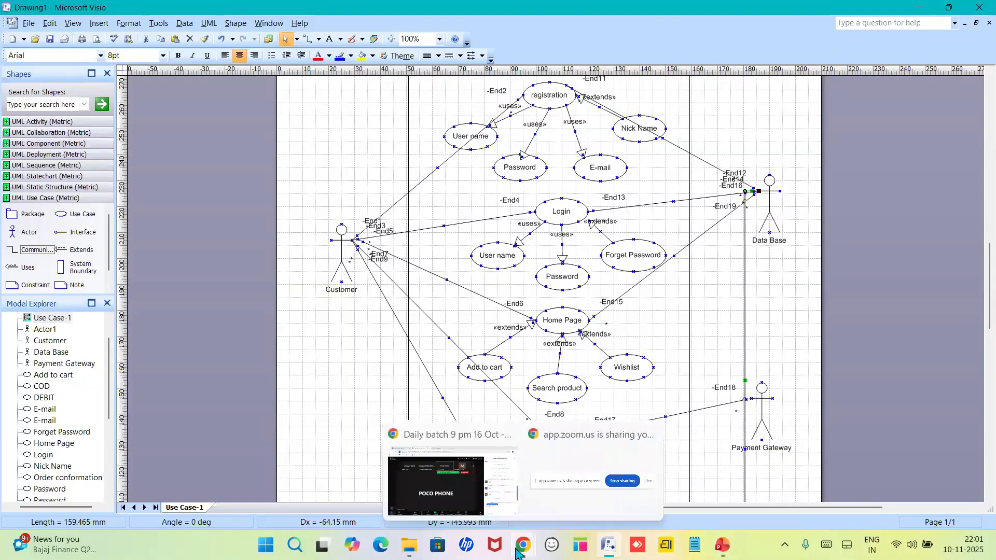
pyautogui.click(480, 506)
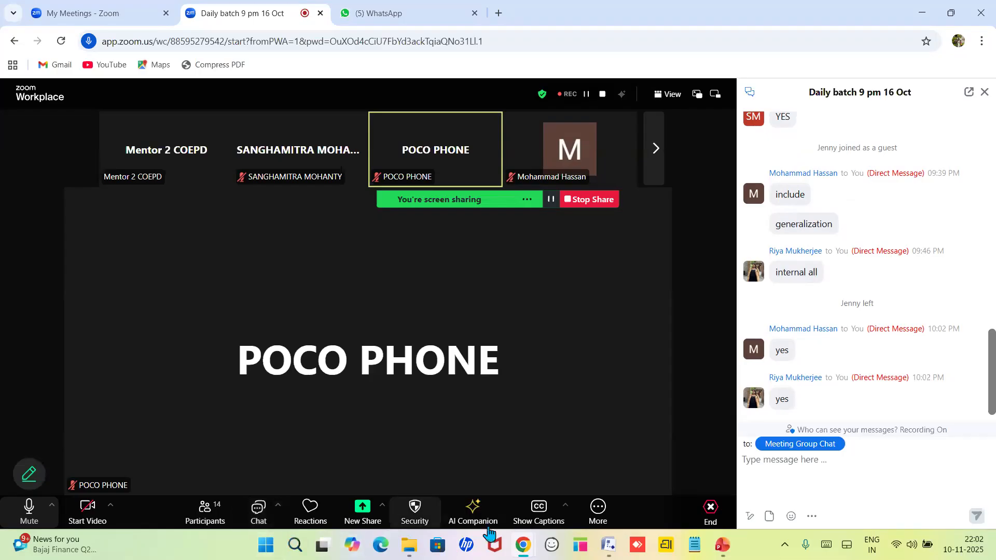
pyautogui.moveTo(608, 557)
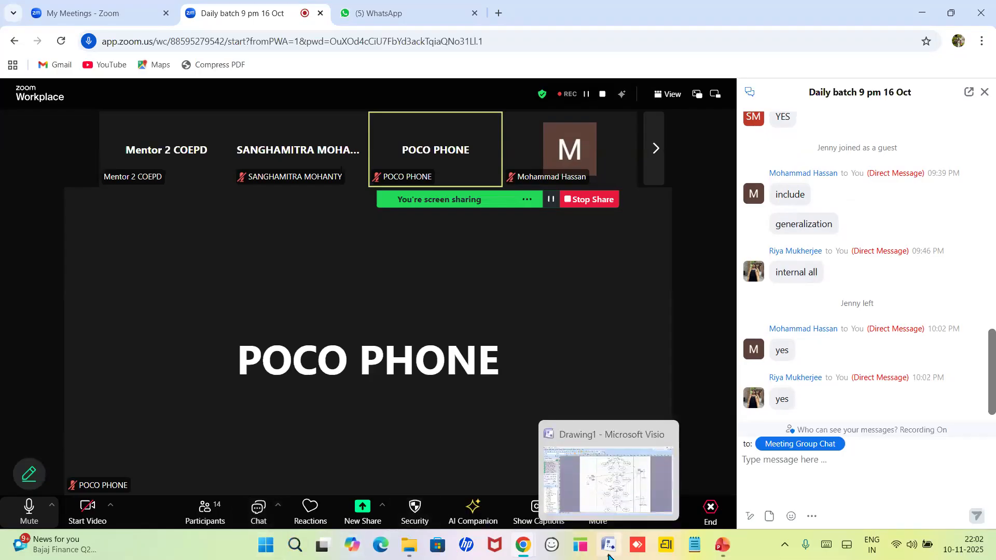
pyautogui.click(618, 514)
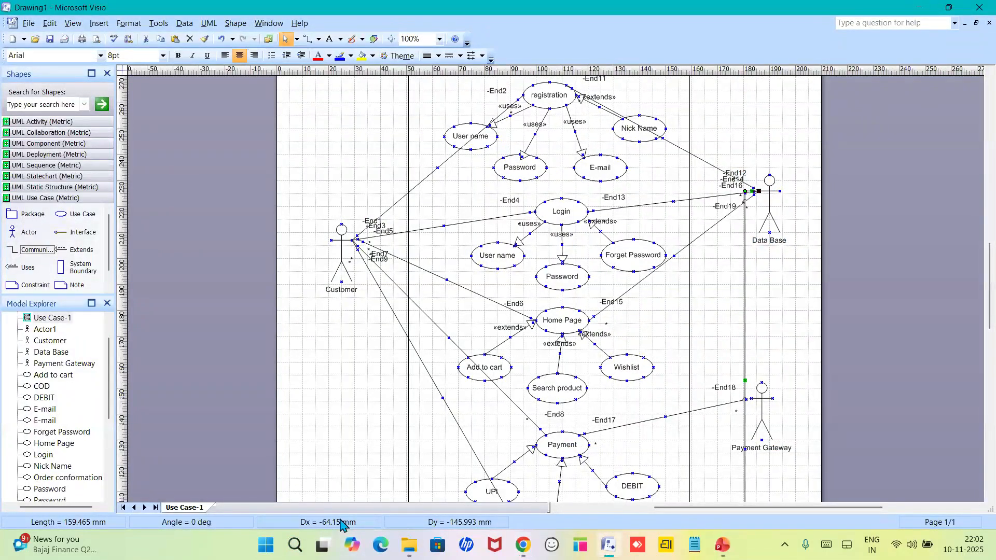
# Insert a new foreground page named Activity and open the UML Activity (Metric) shapes for it.
pyautogui.rightClick(191, 509)
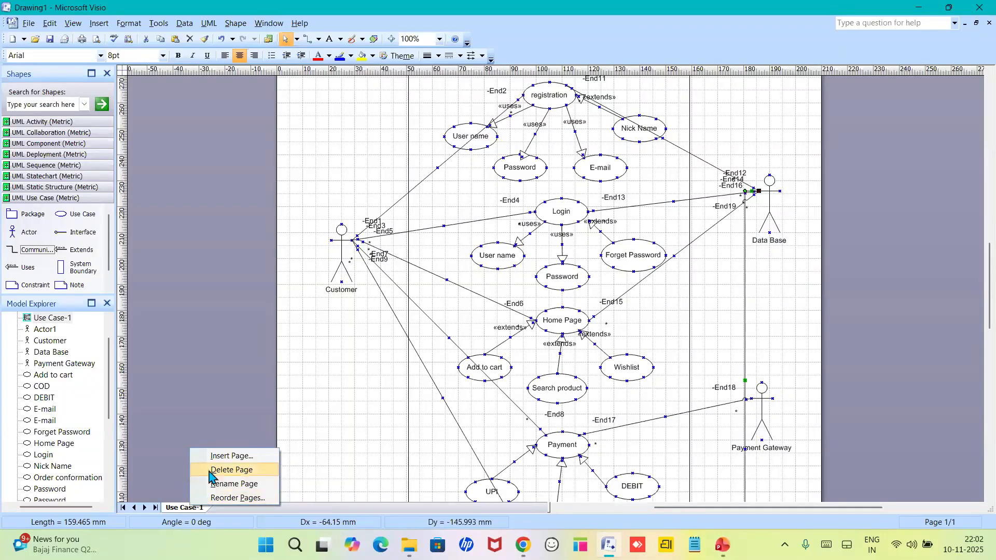
pyautogui.click(218, 459)
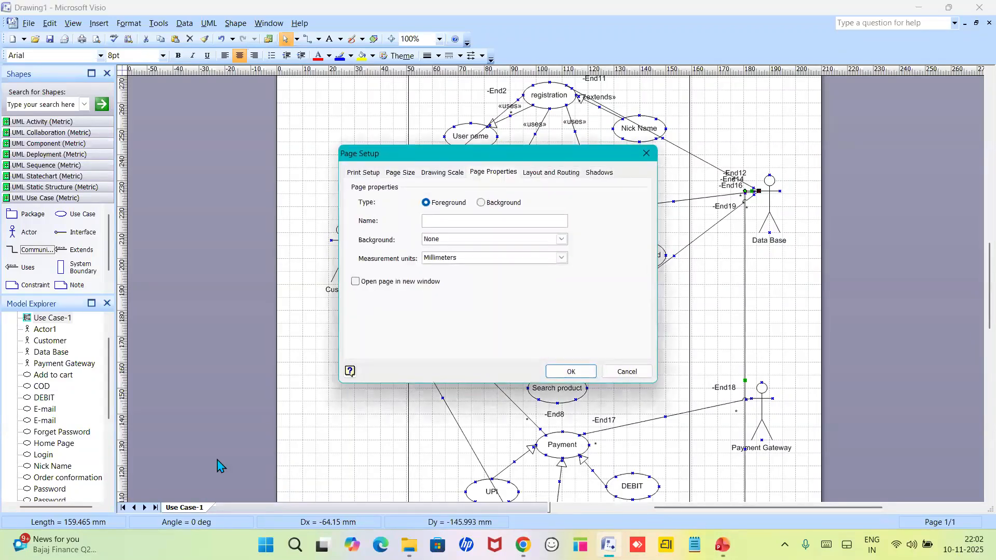
pyautogui.write('Activity')
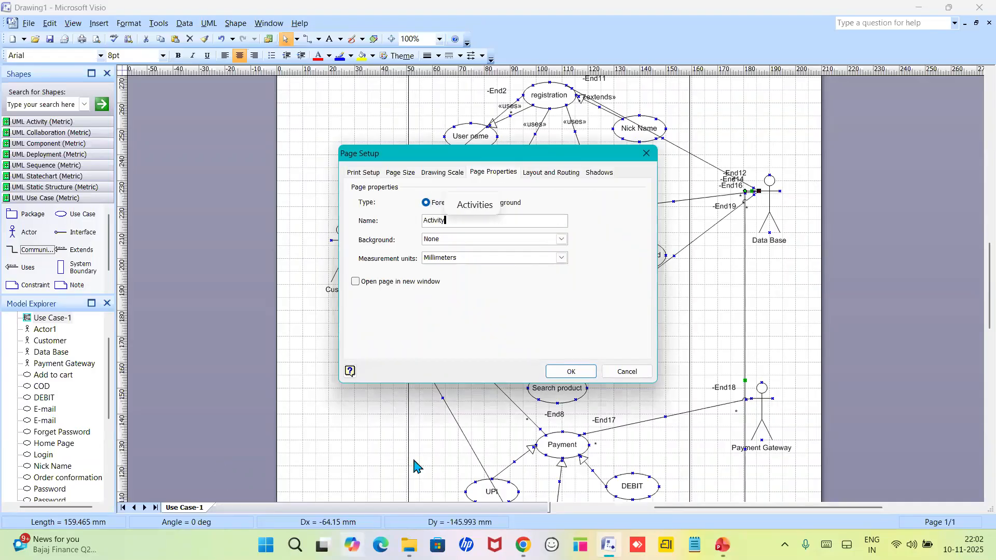
pyautogui.click(568, 372)
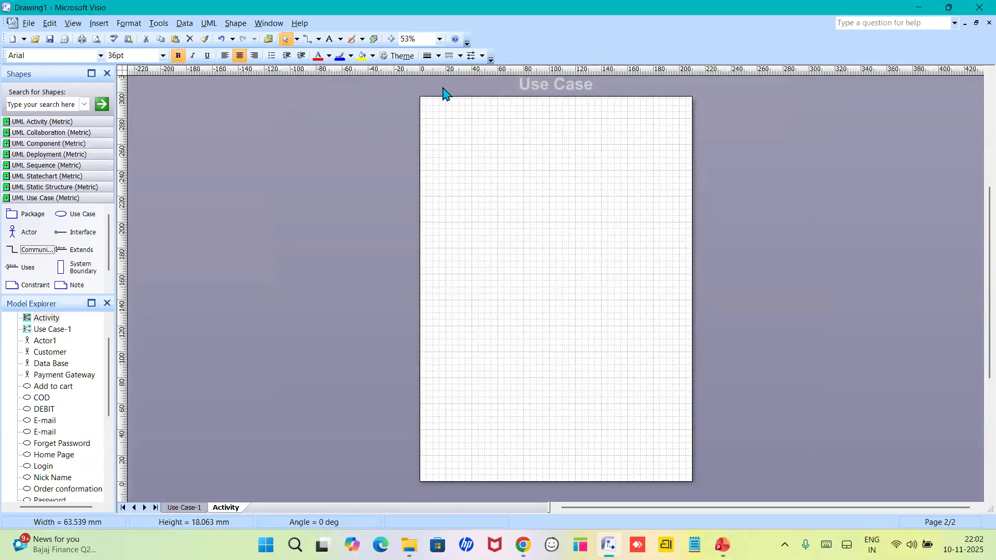
pyautogui.click(440, 39)
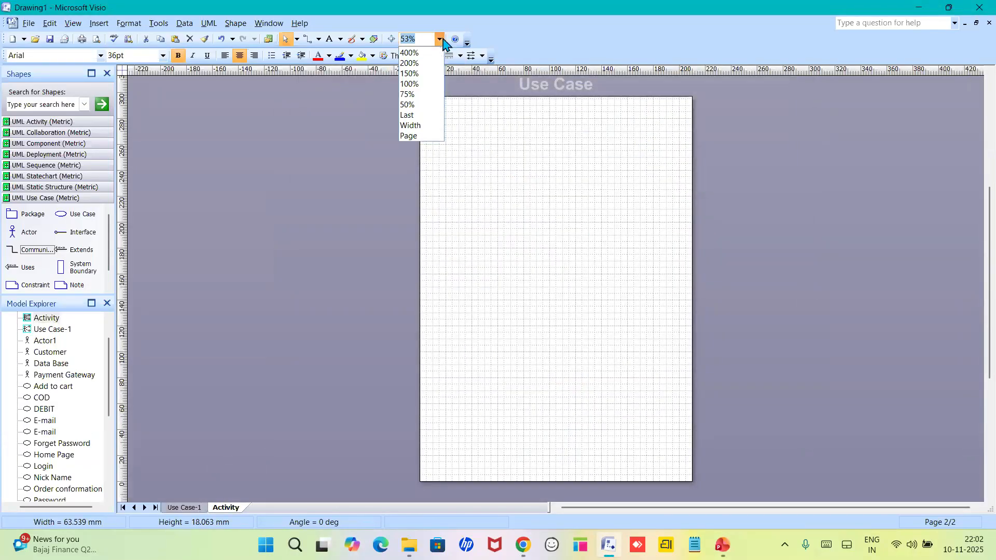
pyautogui.click(413, 84)
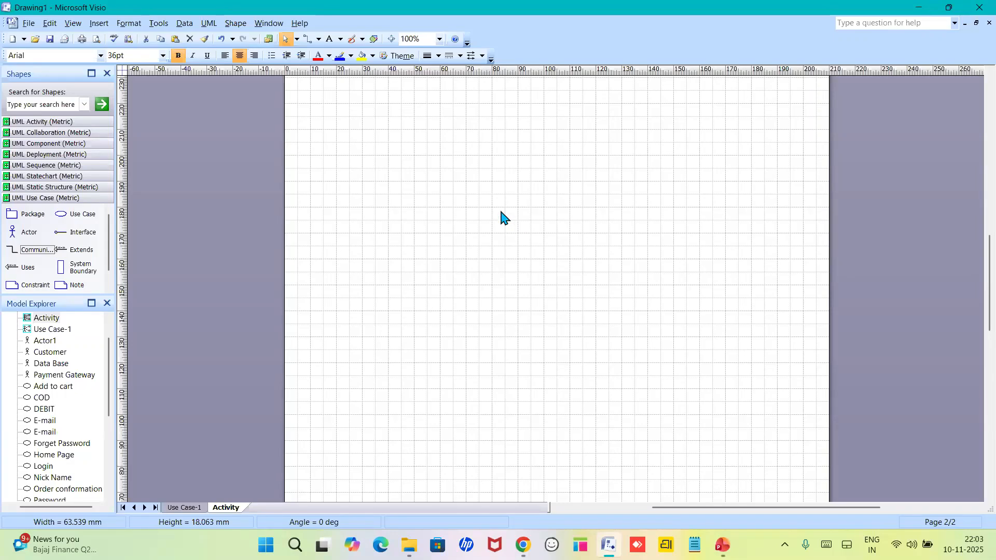
pyautogui.click(83, 122)
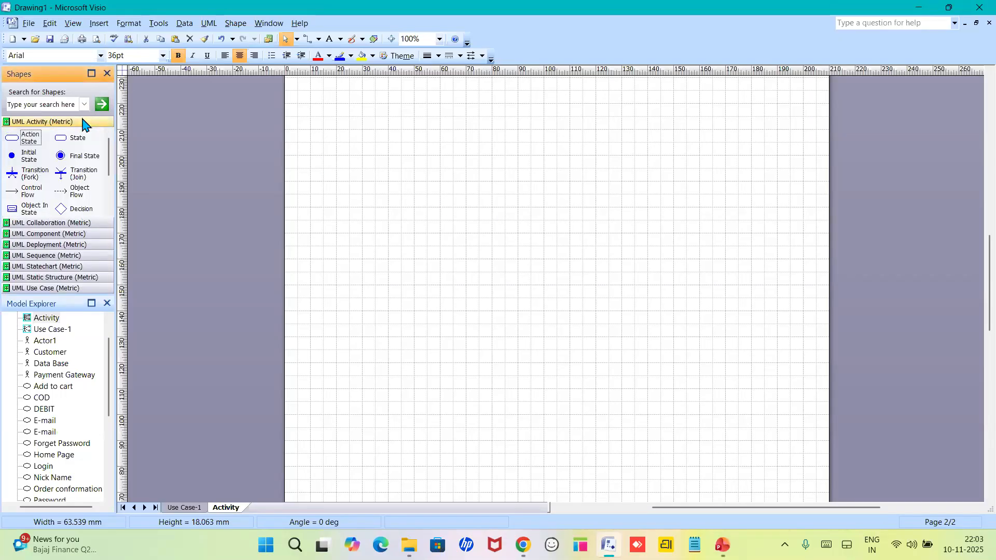
pyautogui.scroll(-2, 76, 155)
pyautogui.scroll(2, 76, 155)
# Place sample Initial State, Final State, Transition (Fork) and Transition (Join) shapes on the Activity page.
pyautogui.click(27, 157)
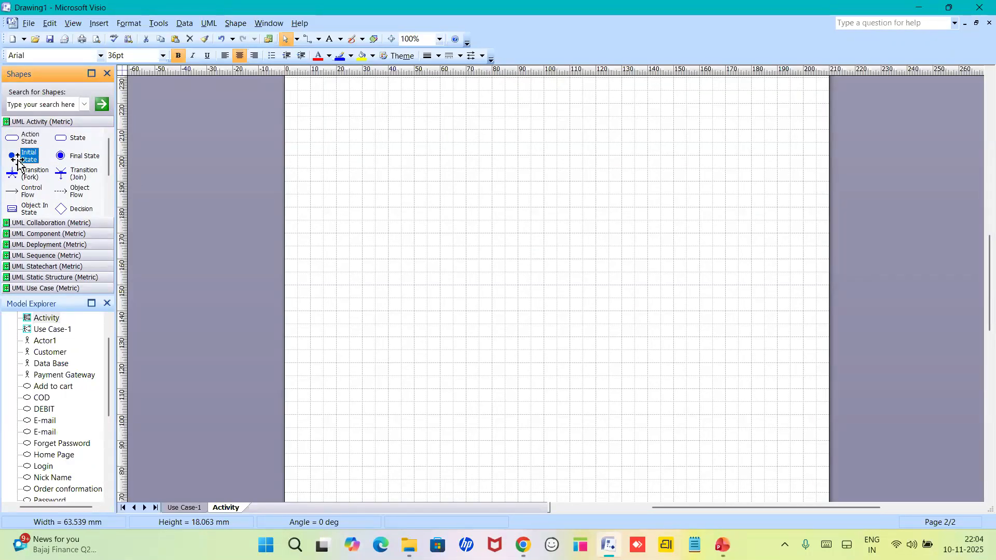
pyautogui.moveTo(14, 158); pyautogui.dragTo(363, 148)
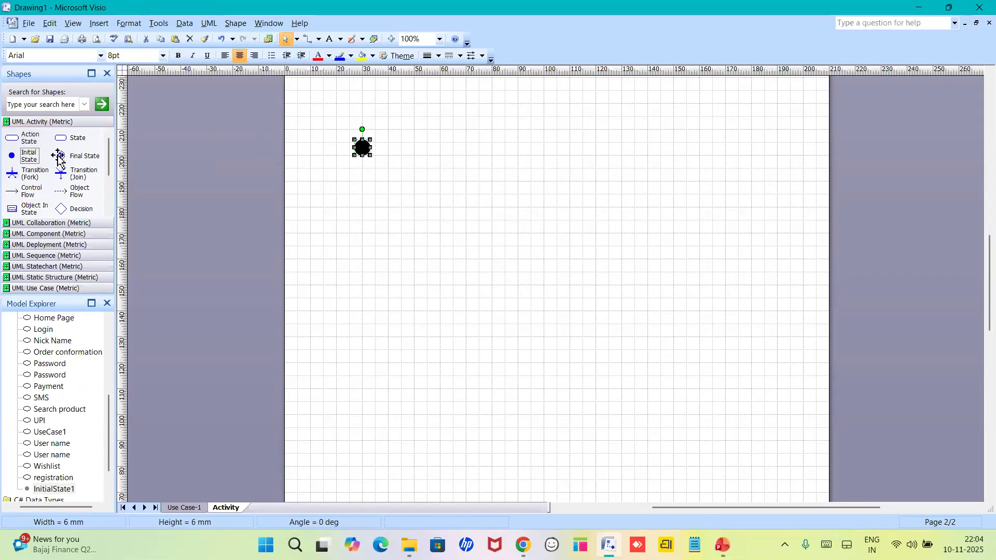
pyautogui.moveTo(58, 158); pyautogui.dragTo(454, 189)
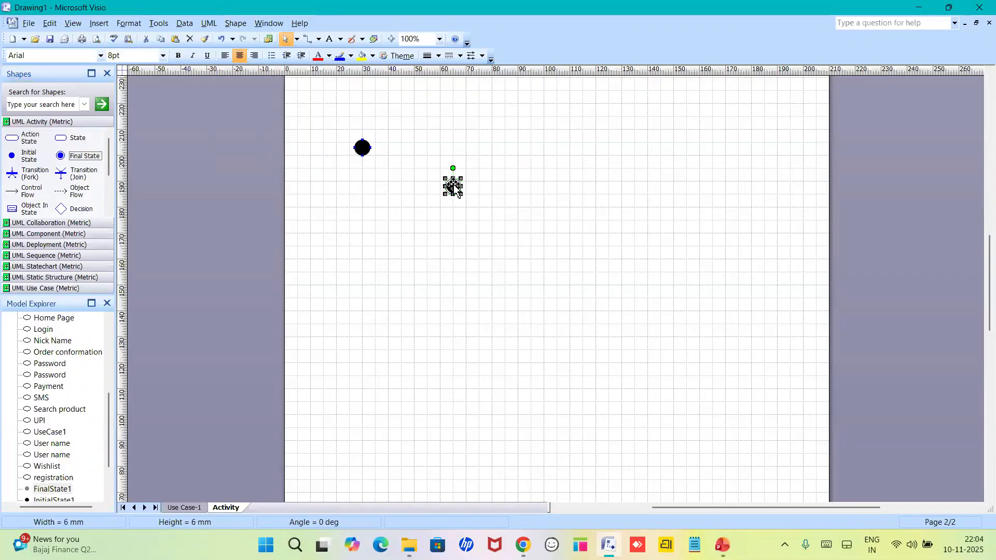
pyautogui.click(23, 177)
pyautogui.moveTo(23, 176); pyautogui.dragTo(367, 217)
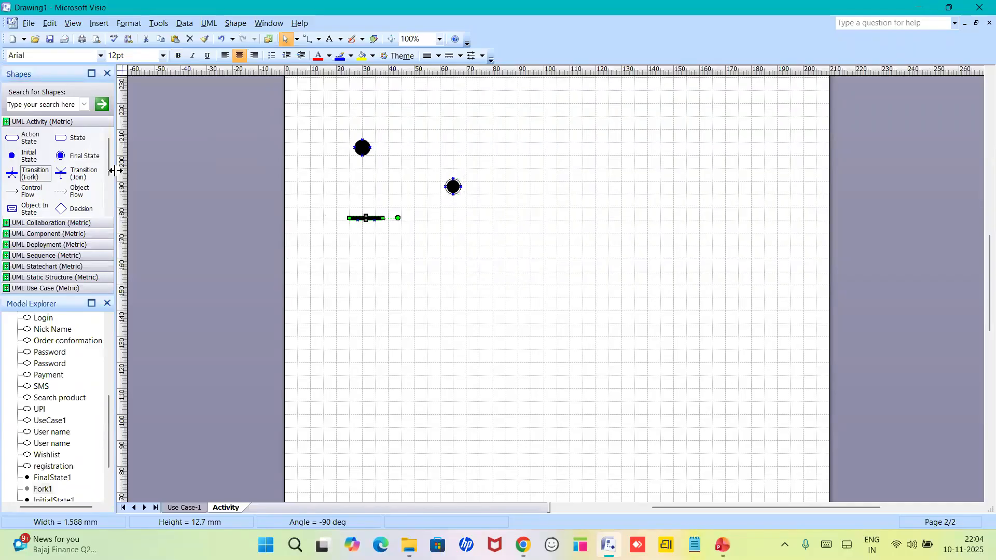
pyautogui.moveTo(77, 173); pyautogui.dragTo(365, 245)
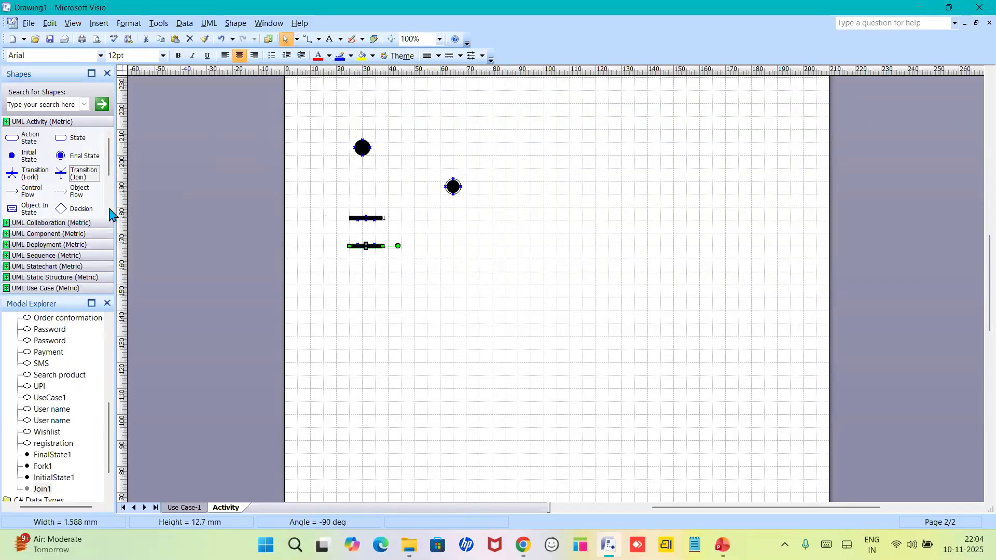
# Add a sample Decision diamond, a Control Flow arrow and an Action State among the other sample shapes.
pyautogui.moveTo(62, 209); pyautogui.dragTo(414, 280)
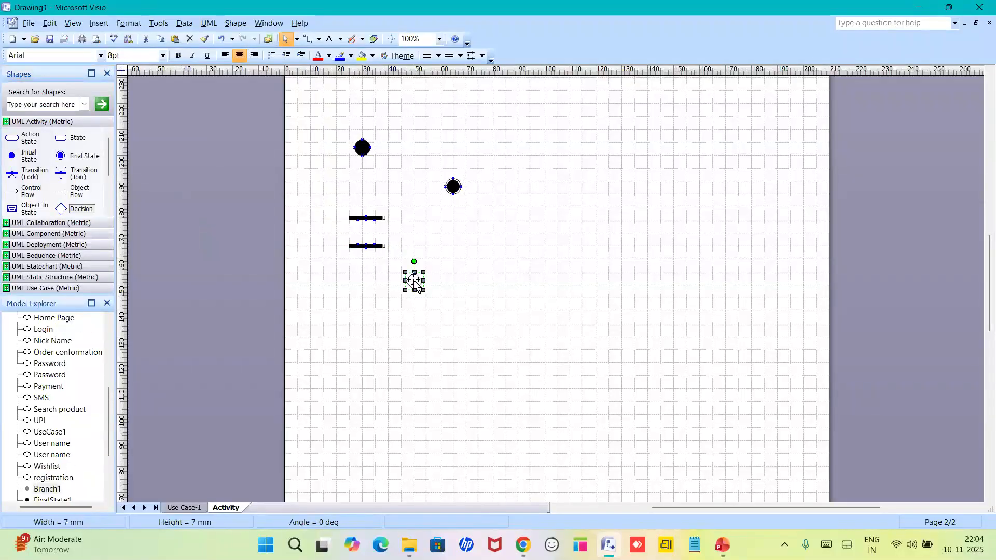
pyautogui.moveTo(23, 190); pyautogui.dragTo(387, 201)
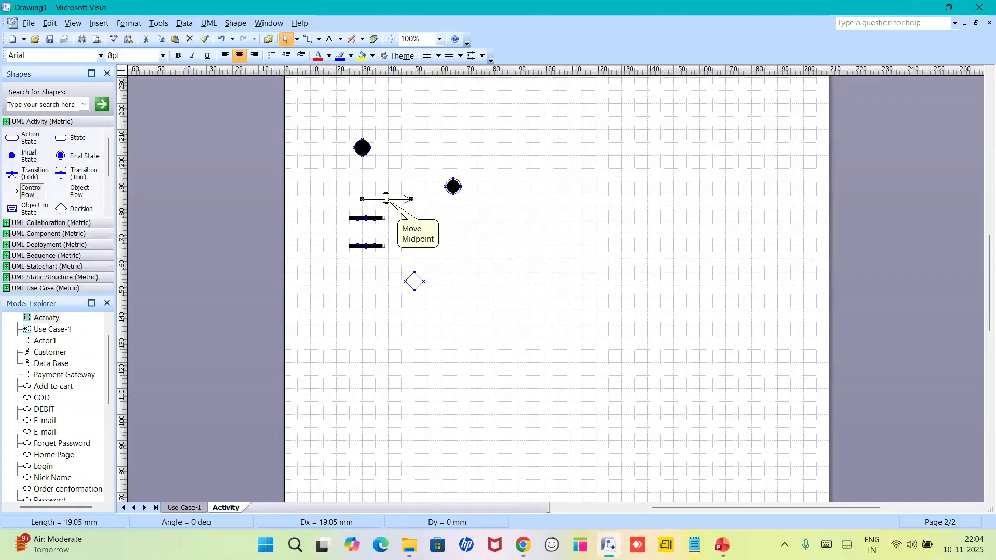
pyautogui.click(24, 139)
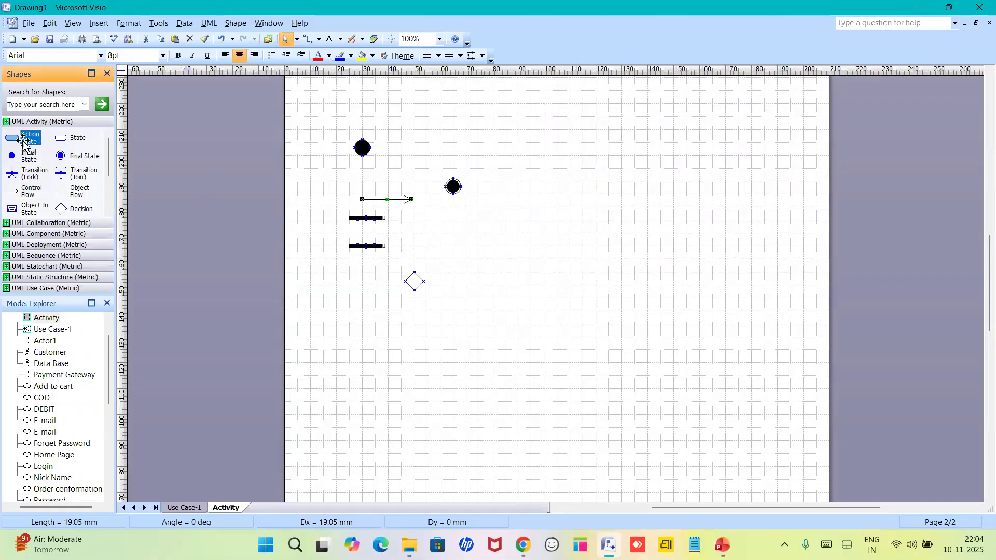
pyautogui.moveTo(24, 139); pyautogui.dragTo(342, 181)
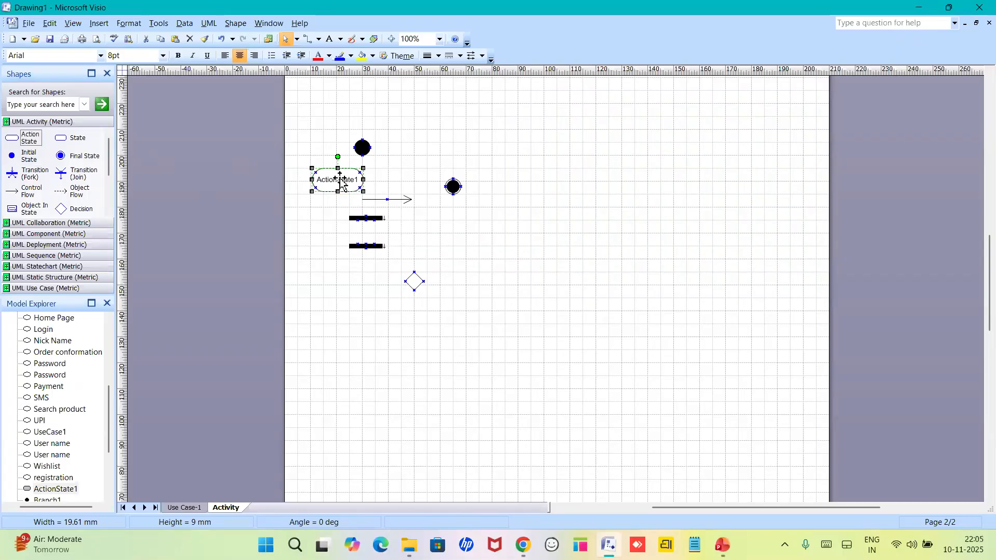
# Delete all the sample shapes so the Activity page is empty.
pyautogui.click(363, 151)
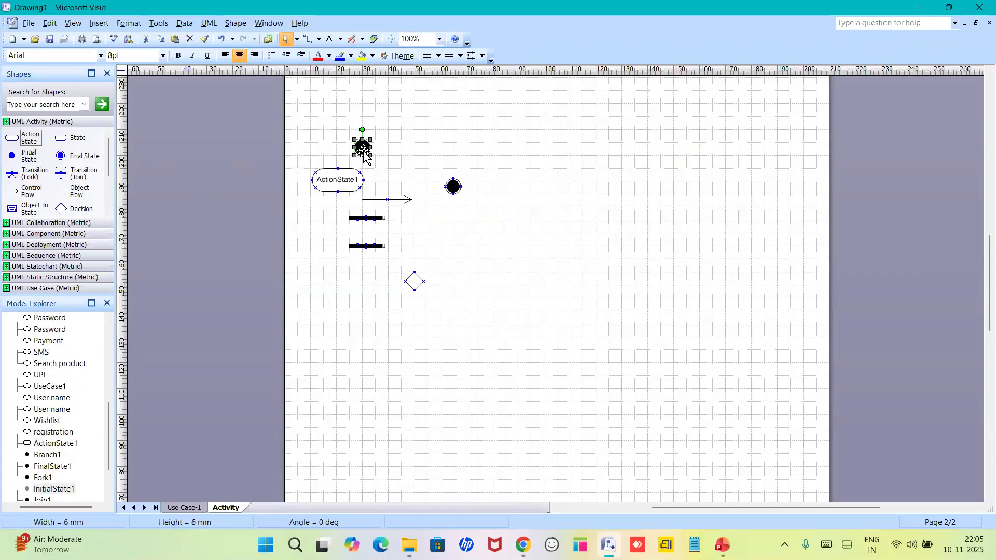
pyautogui.press('Delete')
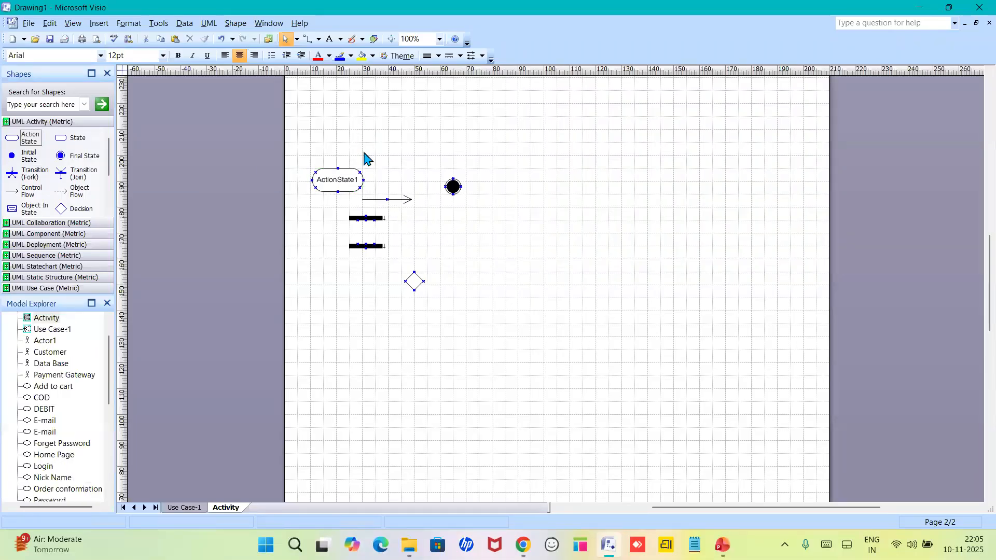
pyautogui.click(345, 182)
pyautogui.press('Delete')
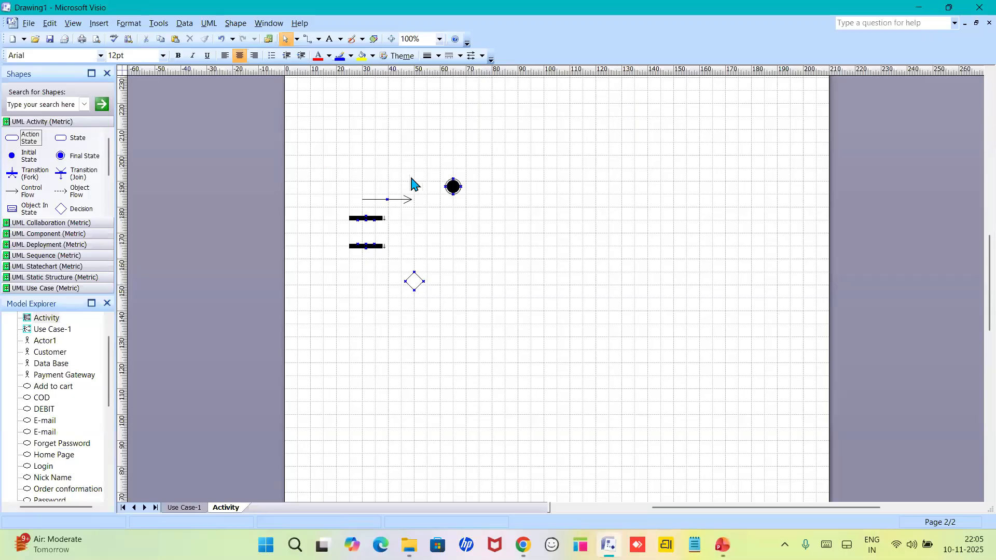
pyautogui.click(450, 187)
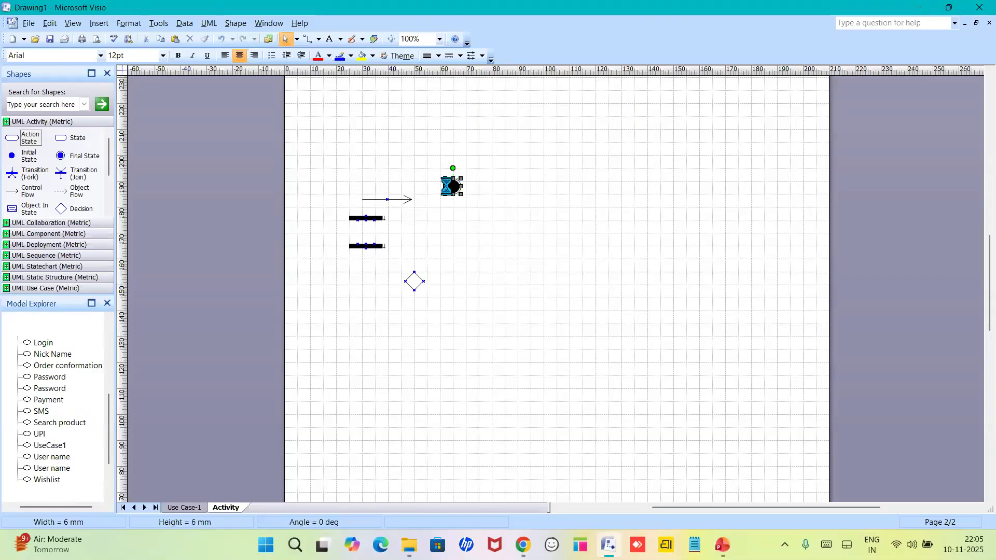
pyautogui.press('Delete')
pyautogui.click(411, 200)
pyautogui.press('Delete')
pyautogui.click(369, 217)
pyautogui.press('Delete')
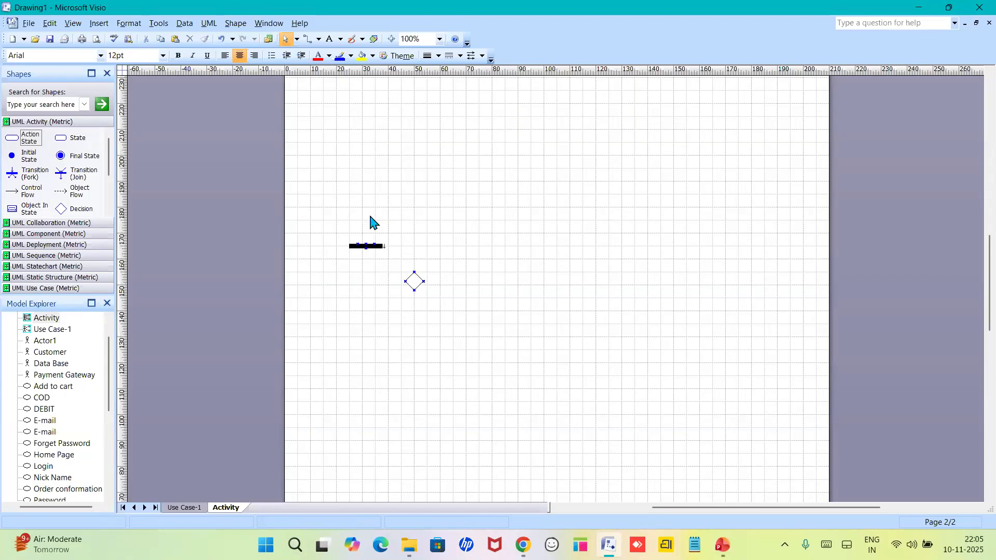
pyautogui.click(369, 246)
pyautogui.press('Delete')
pyautogui.click(414, 280)
pyautogui.press('Delete')
# Place an Initial State in the upper part of the page and an Action State named Registration below it.
pyautogui.moveTo(11, 156); pyautogui.dragTo(419, 115)
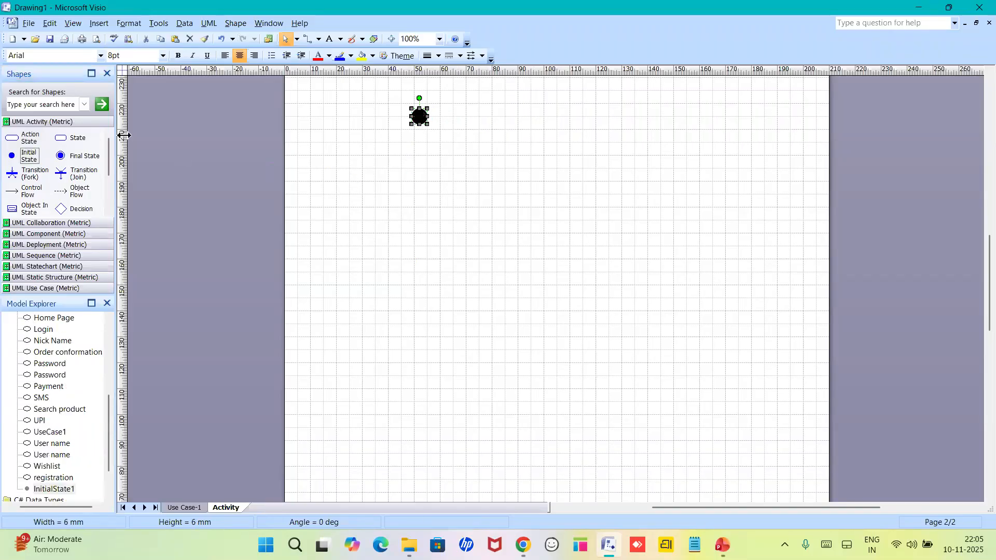
pyautogui.click(17, 139)
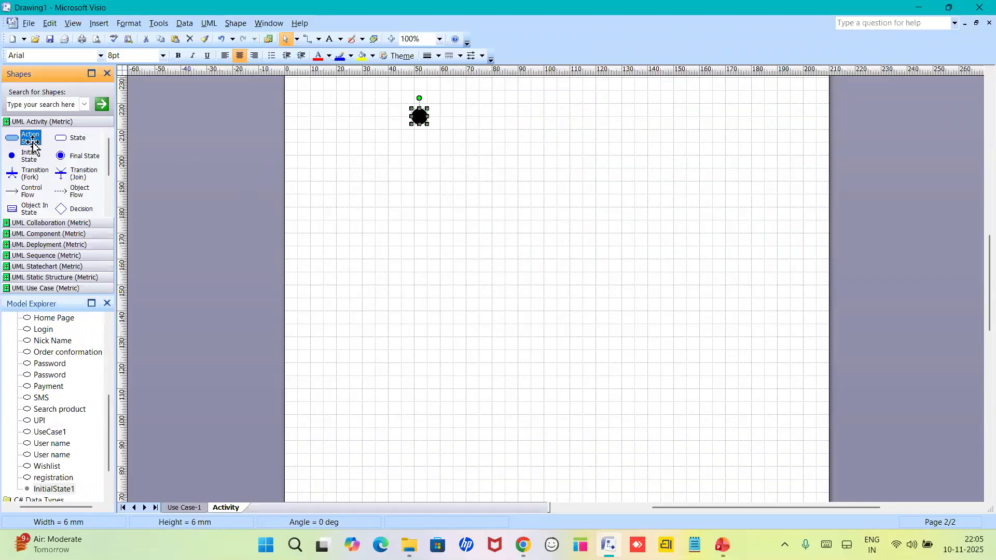
pyautogui.moveTo(24, 141); pyautogui.dragTo(422, 179)
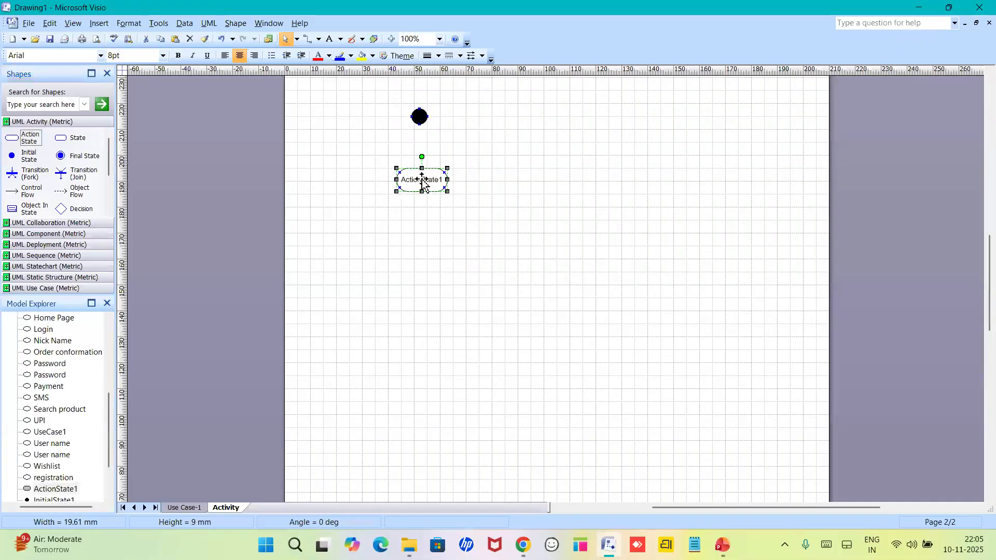
pyautogui.write('Registar')
pyautogui.press('BackSpace')
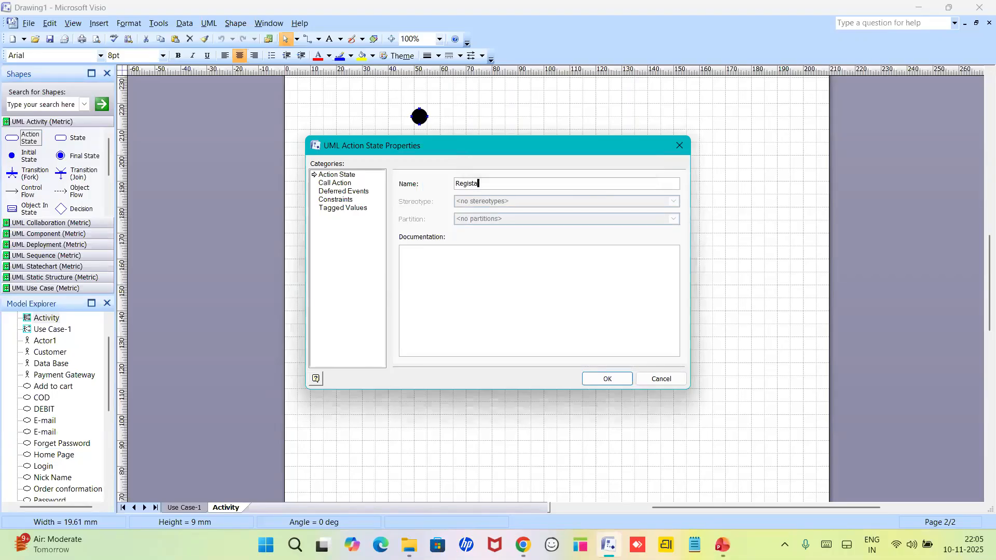
pyautogui.write('ration')
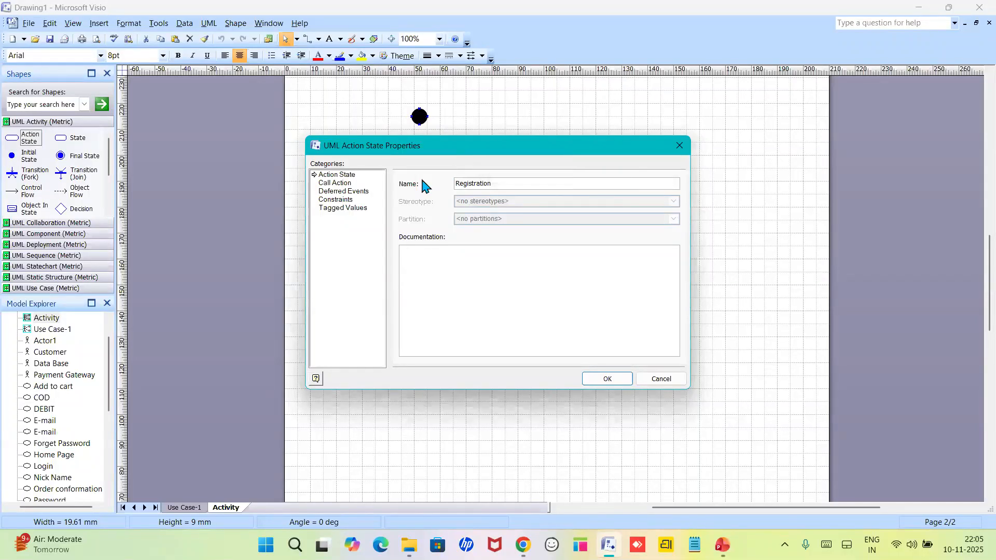
pyautogui.press('Return')
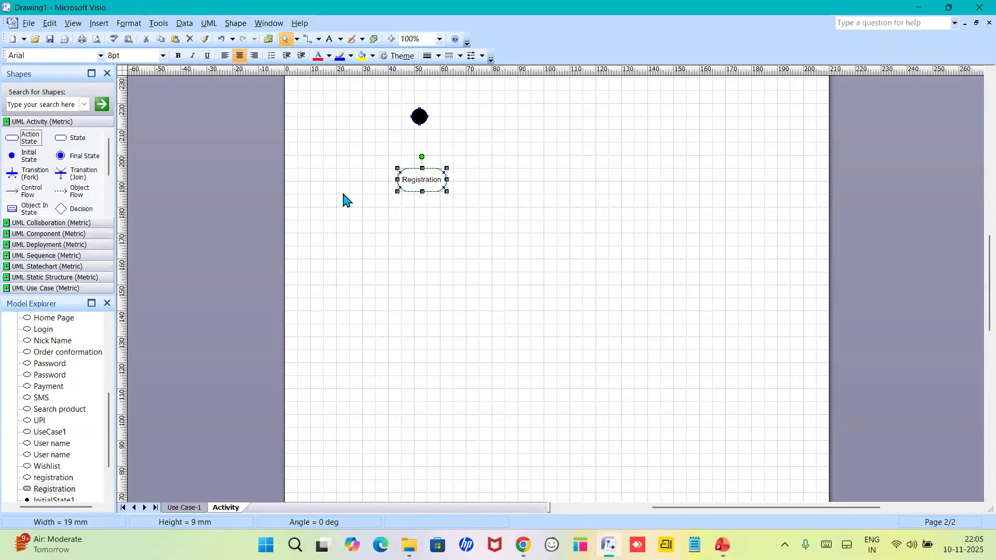
# Connect the Initial State to the Registration action with a Control Flow arrow.
pyautogui.click(20, 193)
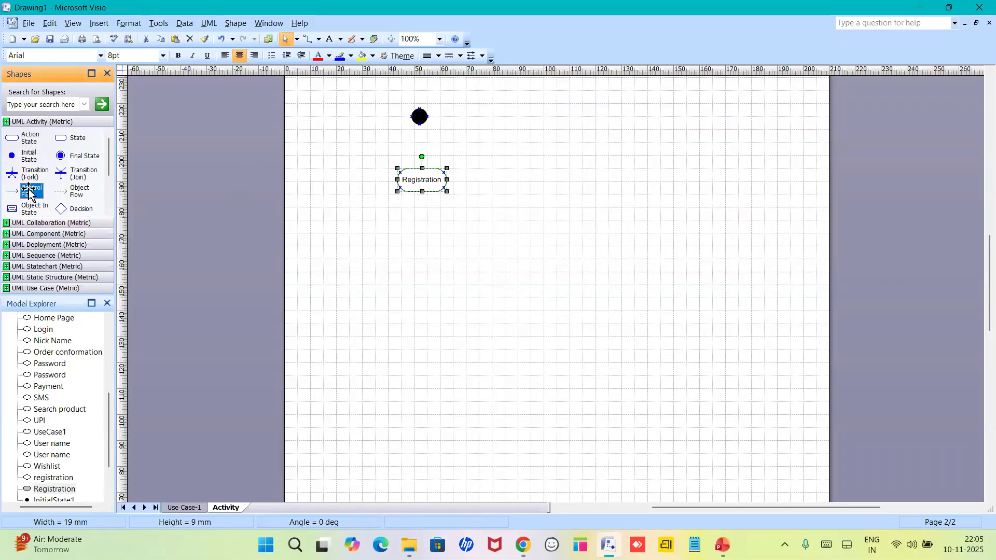
pyautogui.moveTo(57, 185); pyautogui.dragTo(422, 166)
pyautogui.click(444, 219)
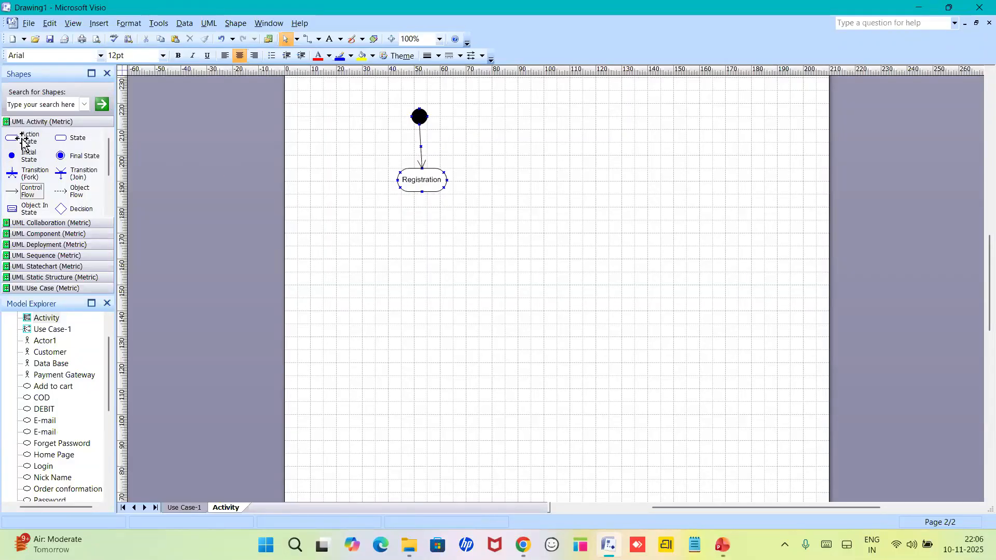
# Place three Action State shapes in a vertical column below Registration.
pyautogui.moveTo(22, 139); pyautogui.dragTo(425, 239)
pyautogui.moveTo(27, 138); pyautogui.dragTo(424, 292)
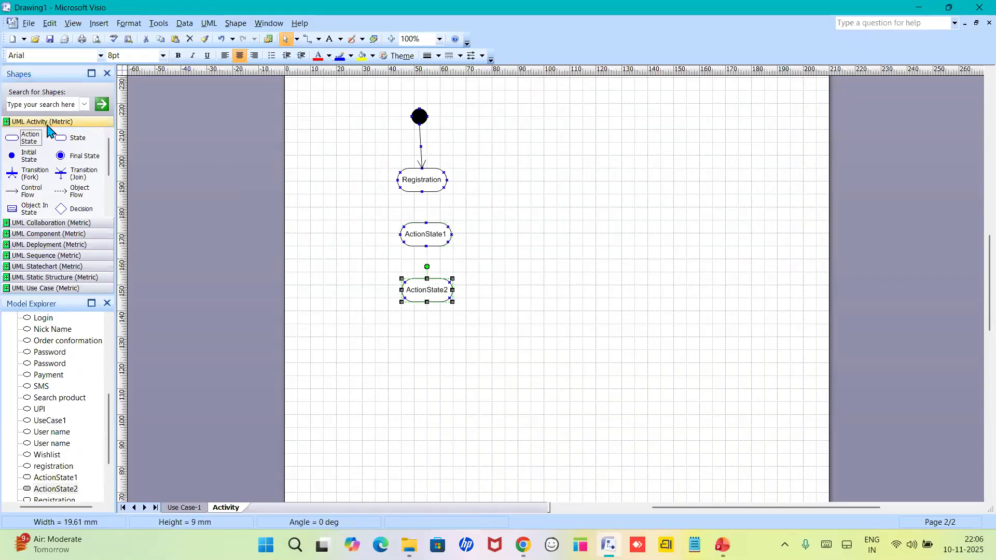
pyautogui.moveTo(26, 138); pyautogui.dragTo(429, 345)
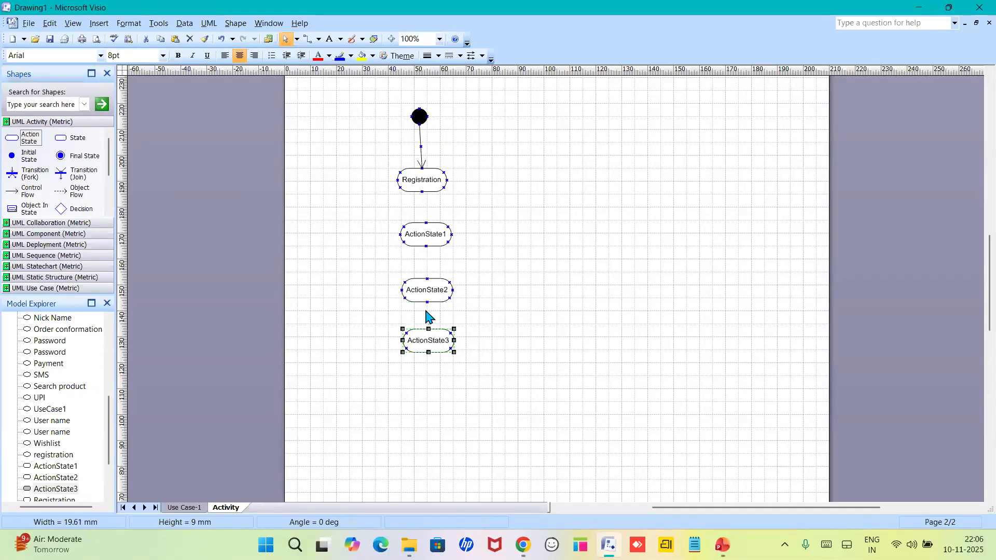
# Name the three action states below Registration User name, E-mail and Password, in order downwards.
pyautogui.click(421, 236)
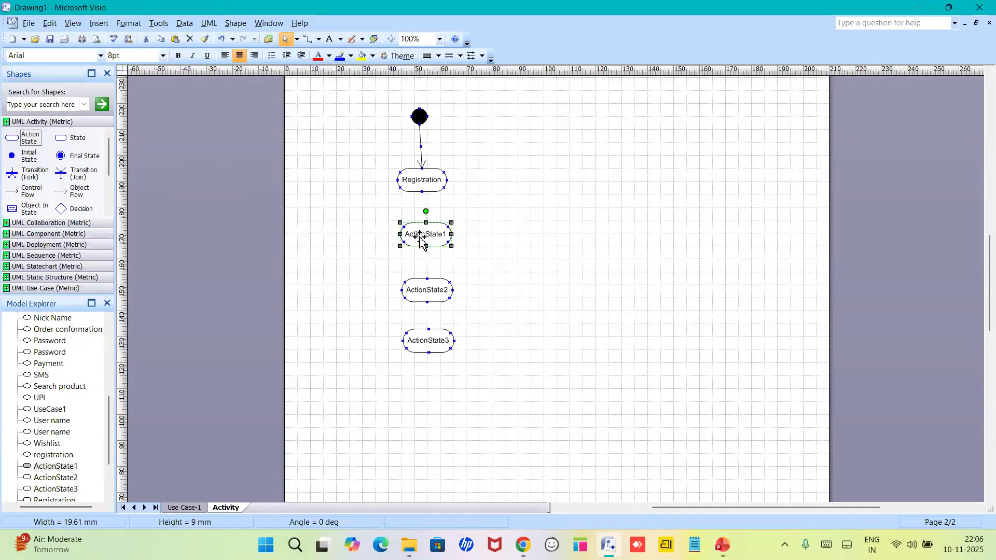
pyautogui.doubleClick(422, 240)
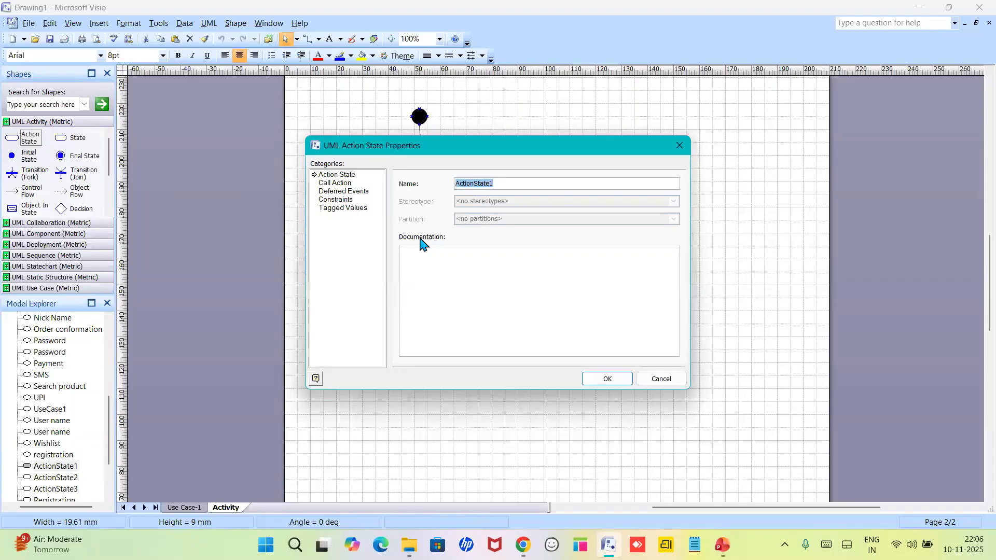
pyautogui.write('User ')
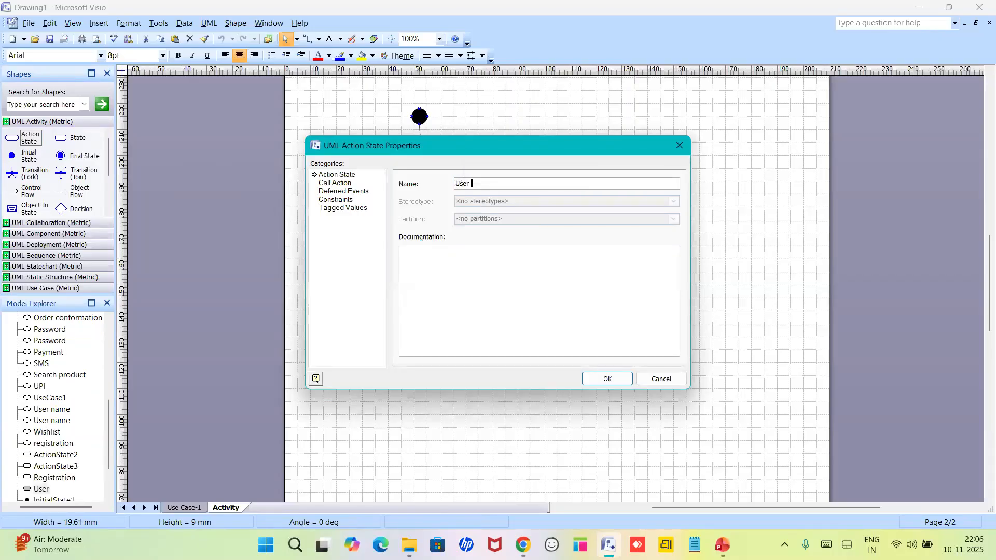
pyautogui.write('name')
pyautogui.press('Return')
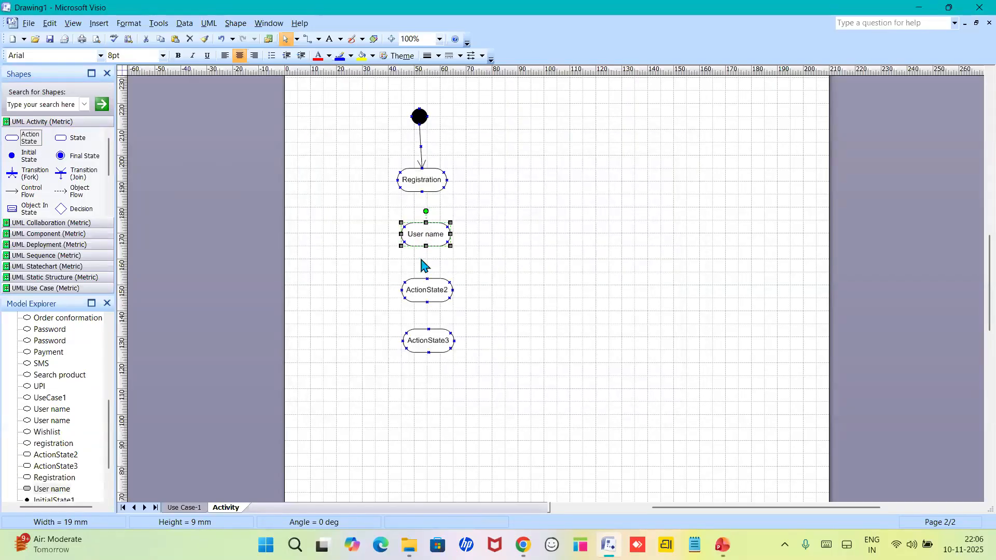
pyautogui.doubleClick(417, 293)
pyautogui.write('E-mail')
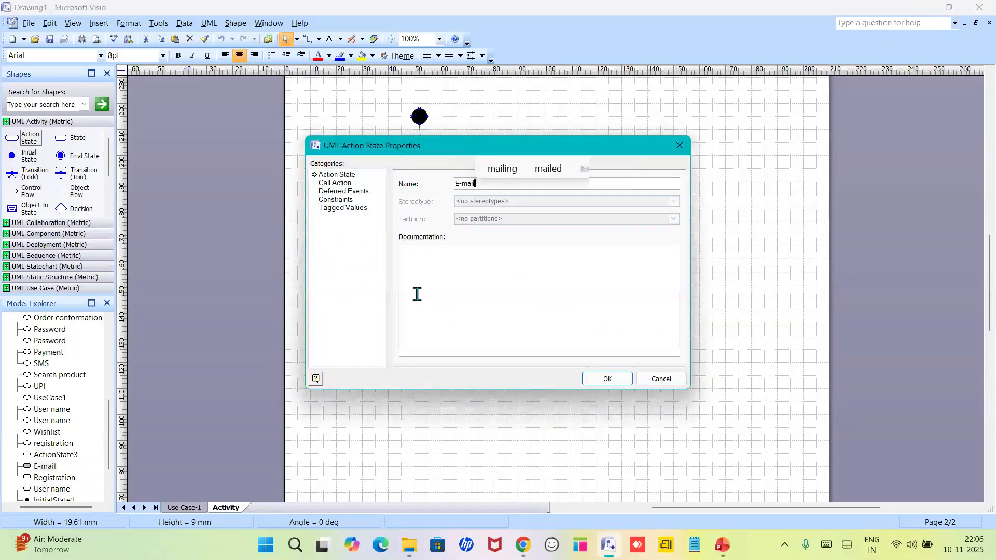
pyautogui.press('Return')
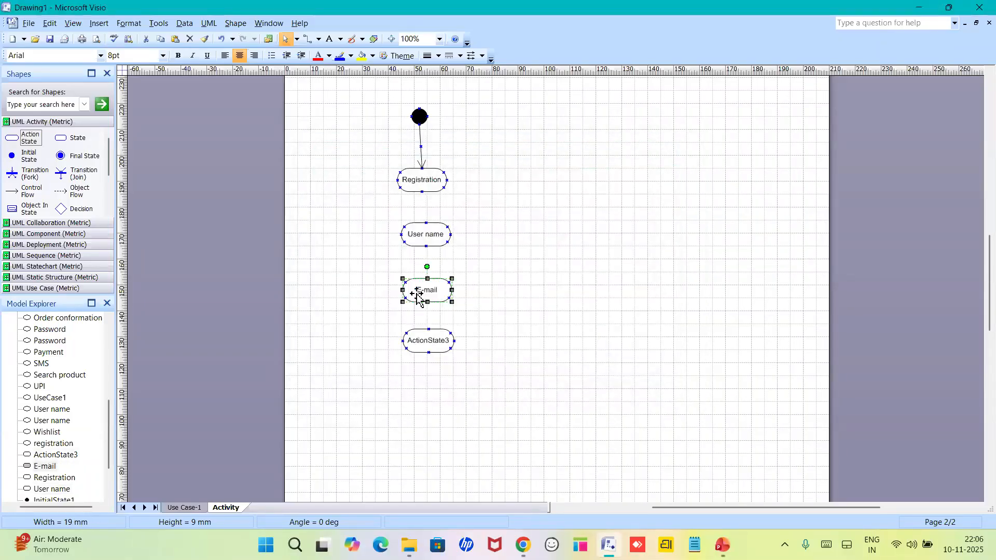
pyautogui.doubleClick(419, 340)
pyautogui.write('Password')
pyautogui.press('Return')
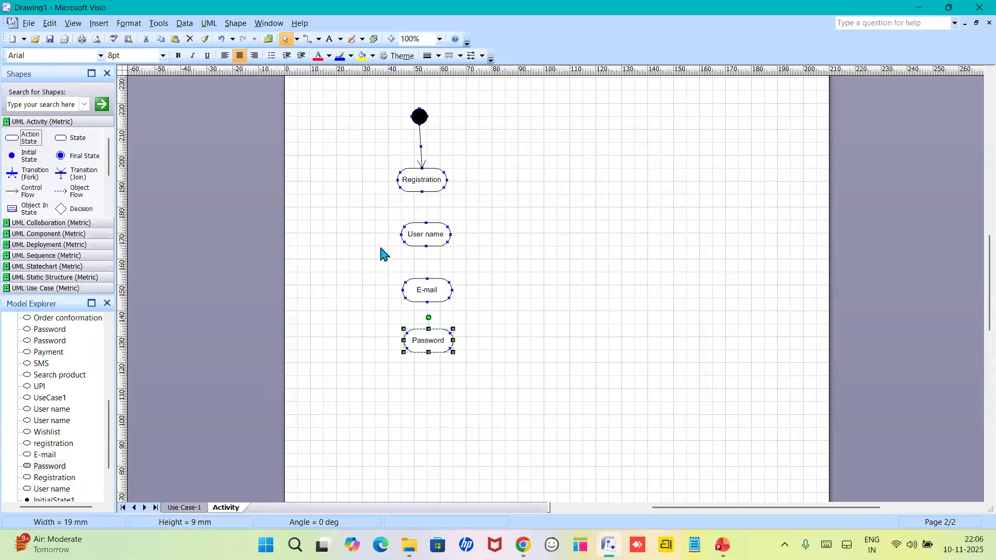
# Link Registration, User name, E-mail and Password in sequence with Control Flow arrows.
pyautogui.moveTo(17, 195); pyautogui.dragTo(426, 223)
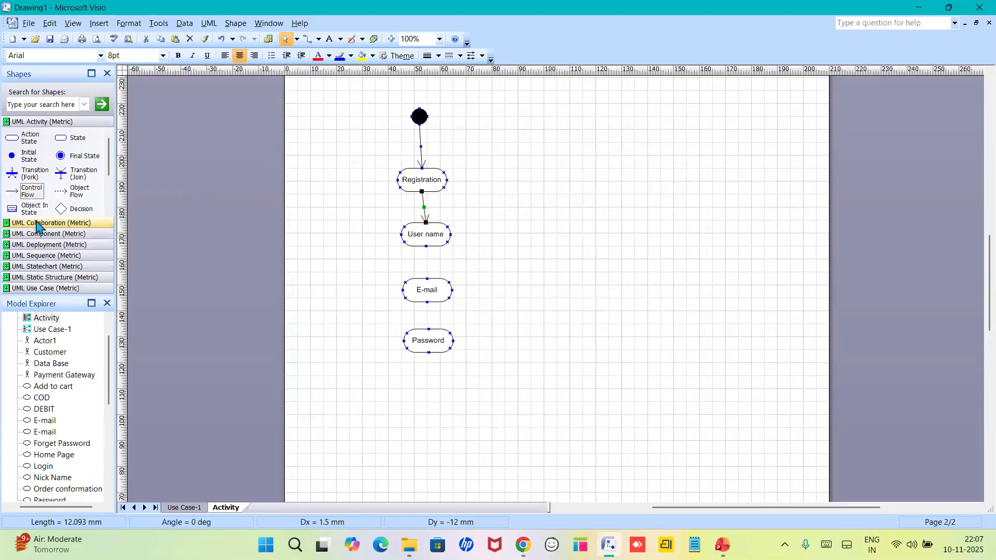
pyautogui.click(29, 191)
pyautogui.moveTo(29, 191); pyautogui.dragTo(427, 262)
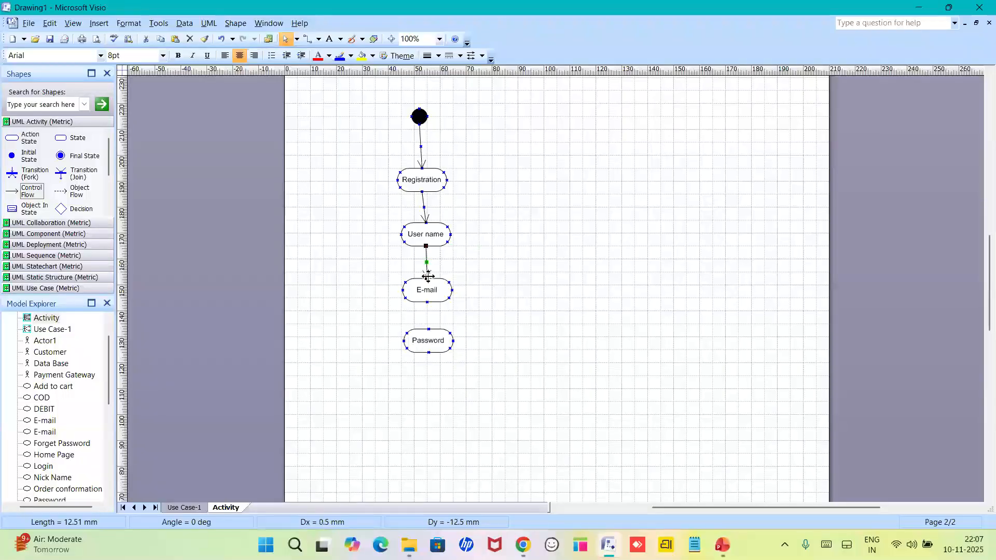
pyautogui.moveTo(12, 191); pyautogui.dragTo(428, 330)
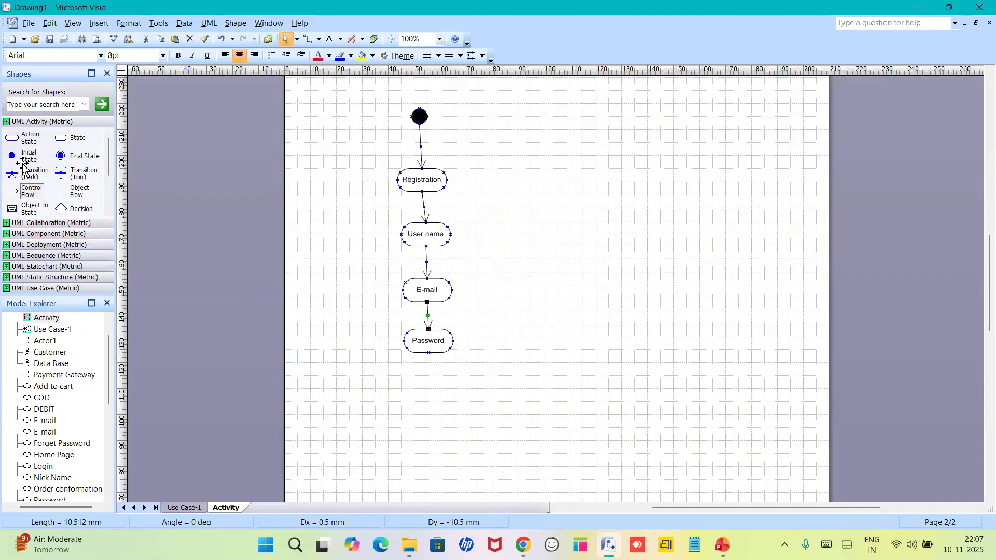
# Add an Action State named Registration successful below Password and connect Password to it with a Control Flow.
pyautogui.click(24, 138)
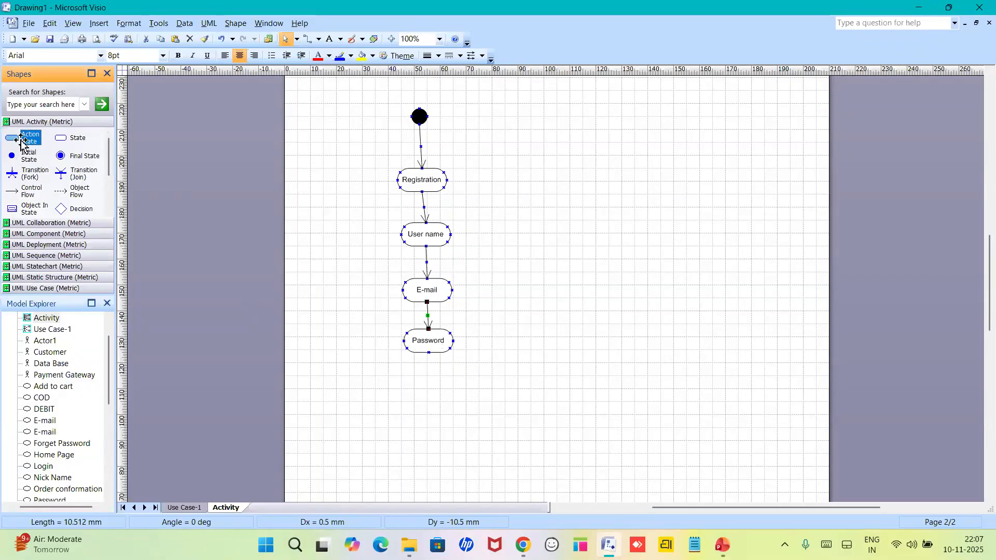
pyautogui.moveTo(19, 140); pyautogui.dragTo(426, 401)
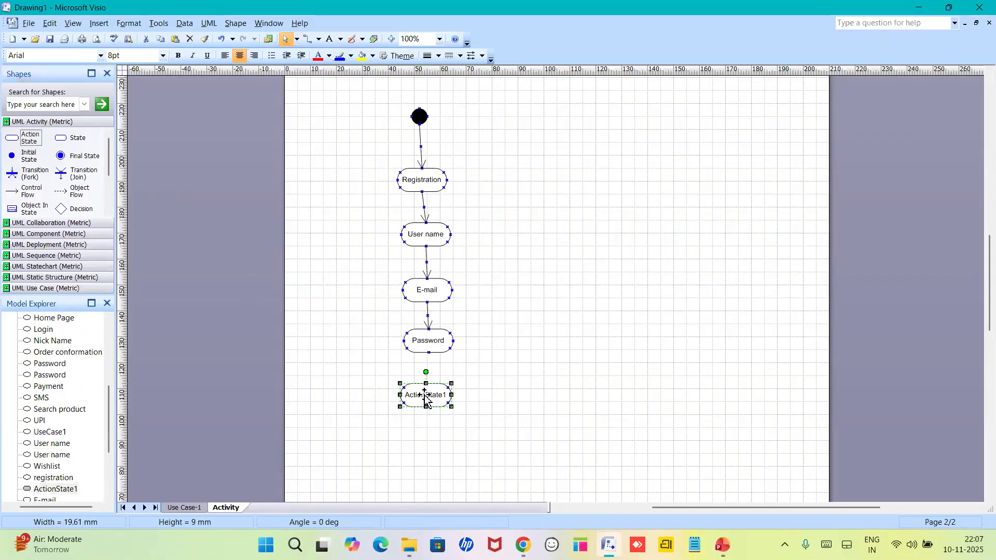
pyautogui.doubleClick(425, 399)
pyautogui.write('Reg')
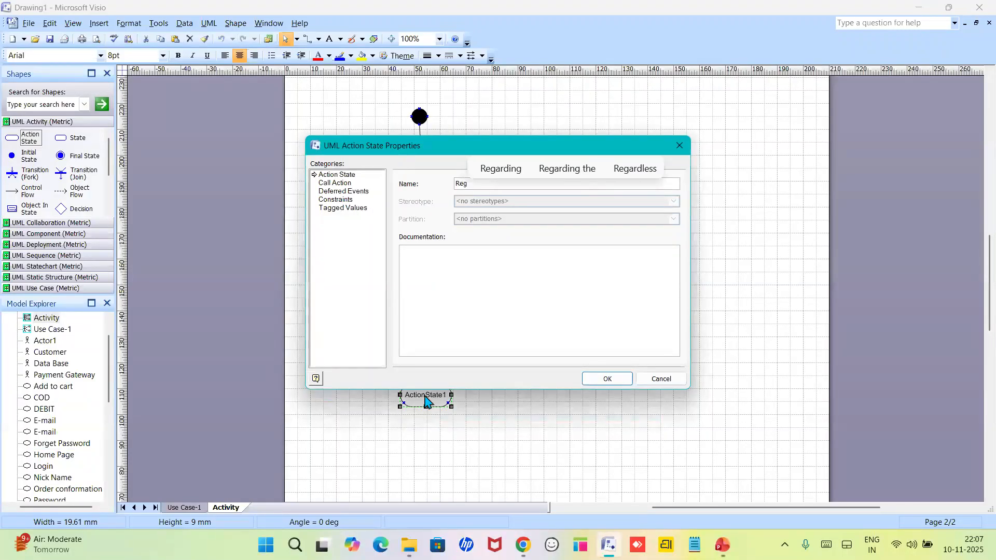
pyautogui.write('istra')
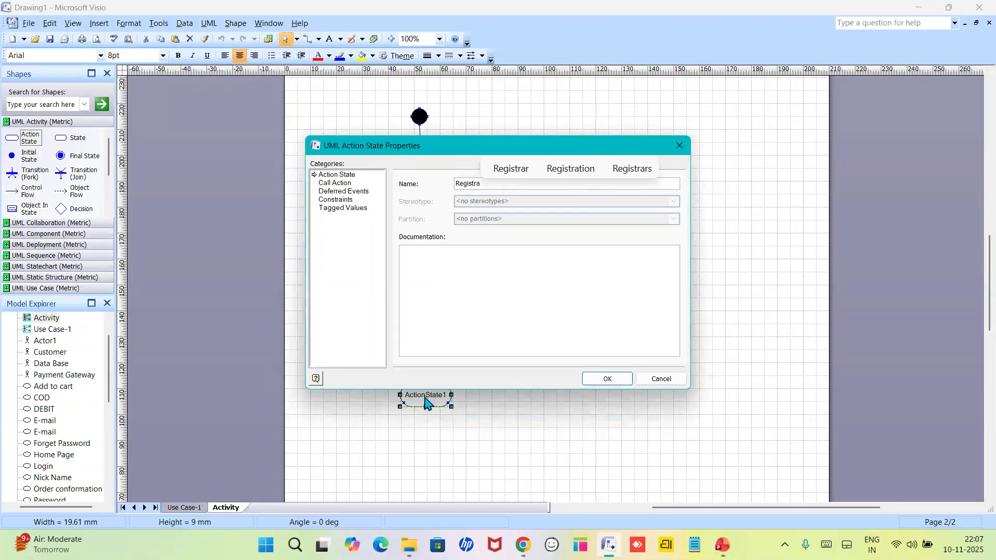
pyautogui.write('tion')
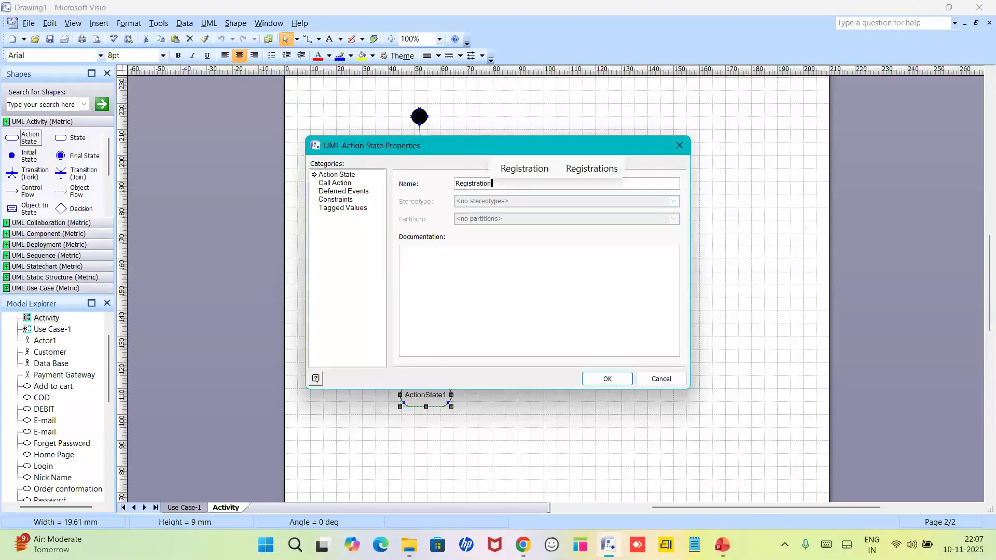
pyautogui.write(' successful')
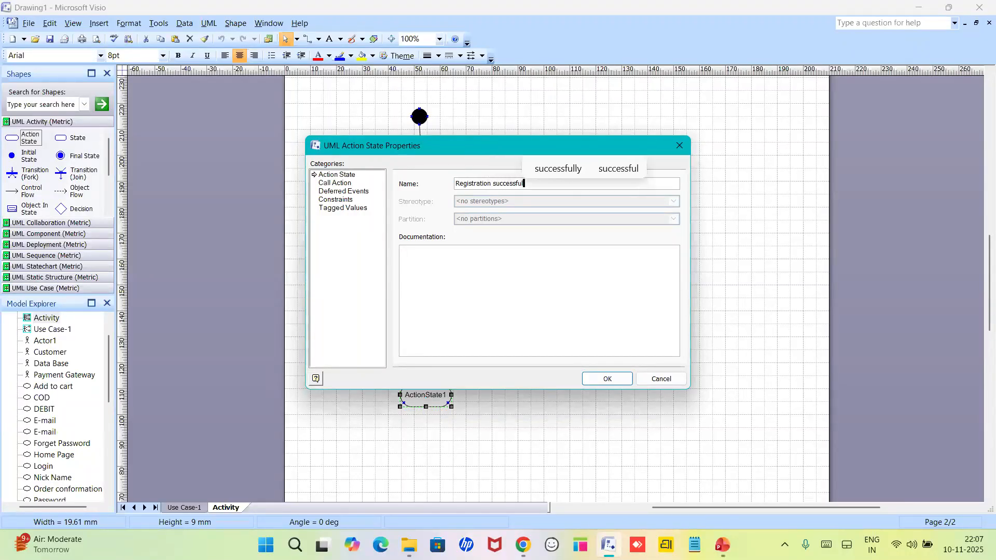
pyautogui.press('Return')
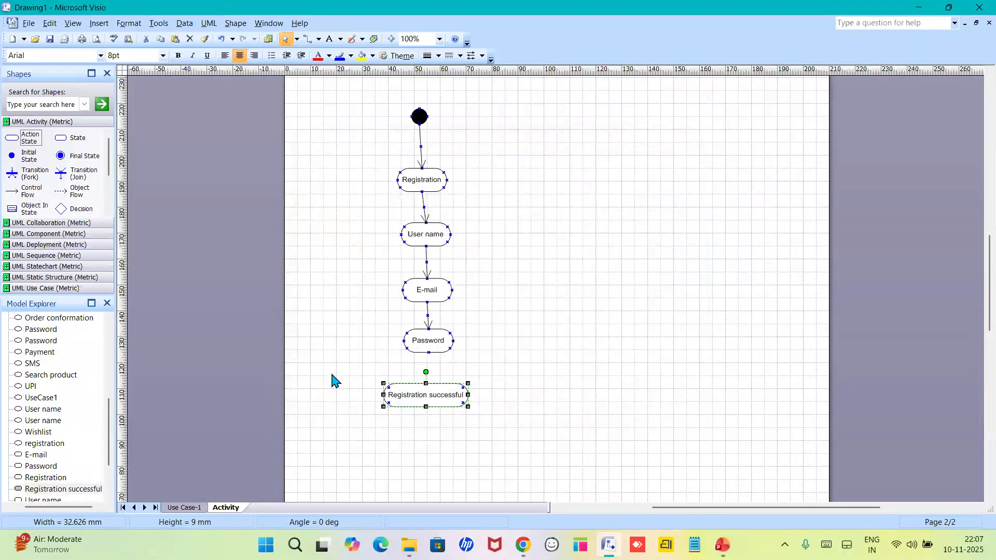
pyautogui.moveTo(26, 196); pyautogui.dragTo(428, 382)
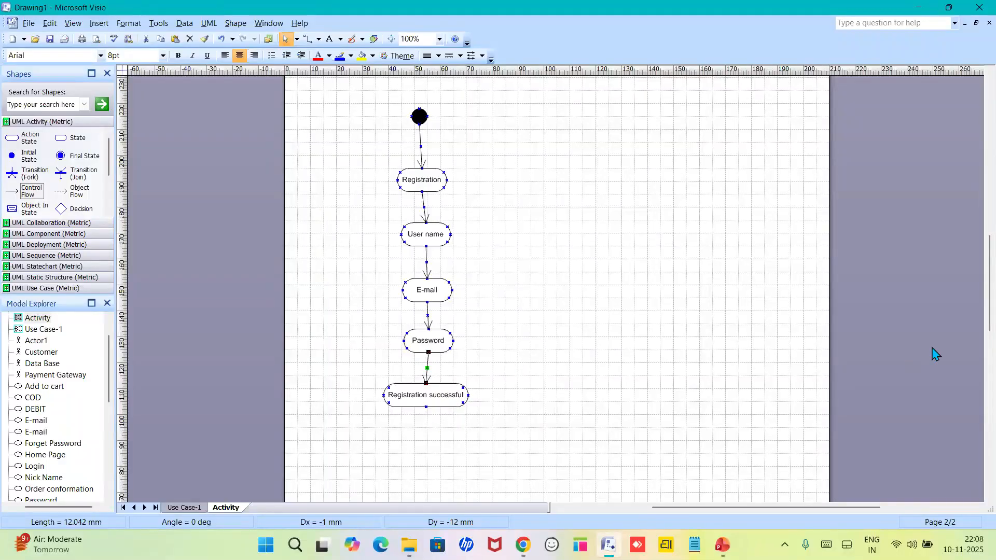
# Place a Final State below Registration successful and connect the two with a Control Flow.
pyautogui.moveTo(989, 327); pyautogui.dragTo(990, 342)
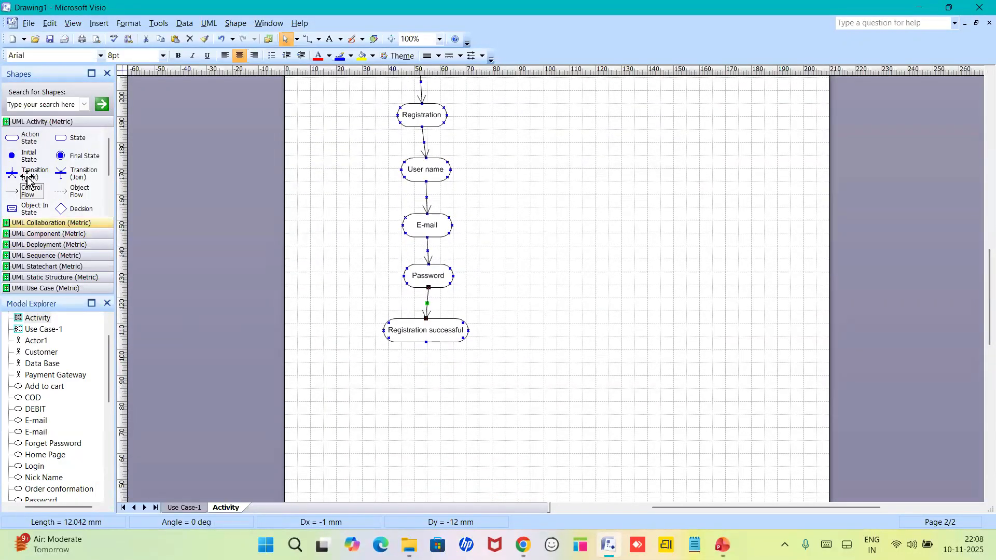
pyautogui.click(75, 157)
pyautogui.moveTo(75, 157); pyautogui.dragTo(427, 378)
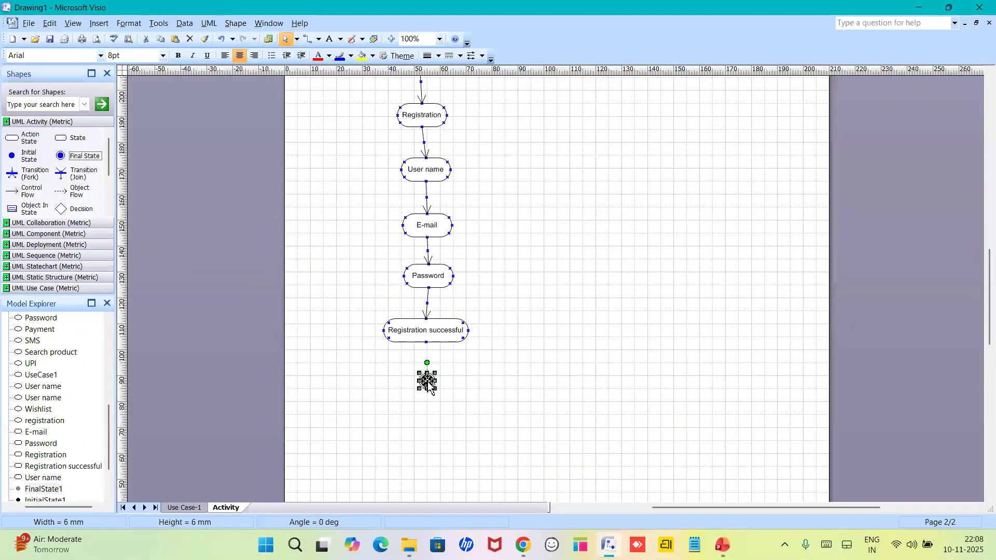
pyautogui.moveTo(20, 191); pyautogui.dragTo(429, 372)
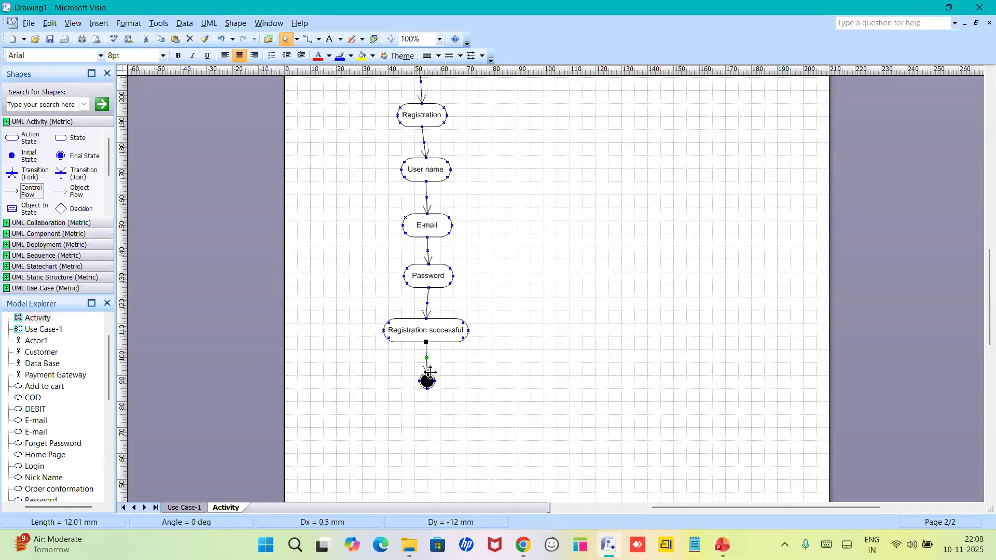
pyautogui.click(522, 440)
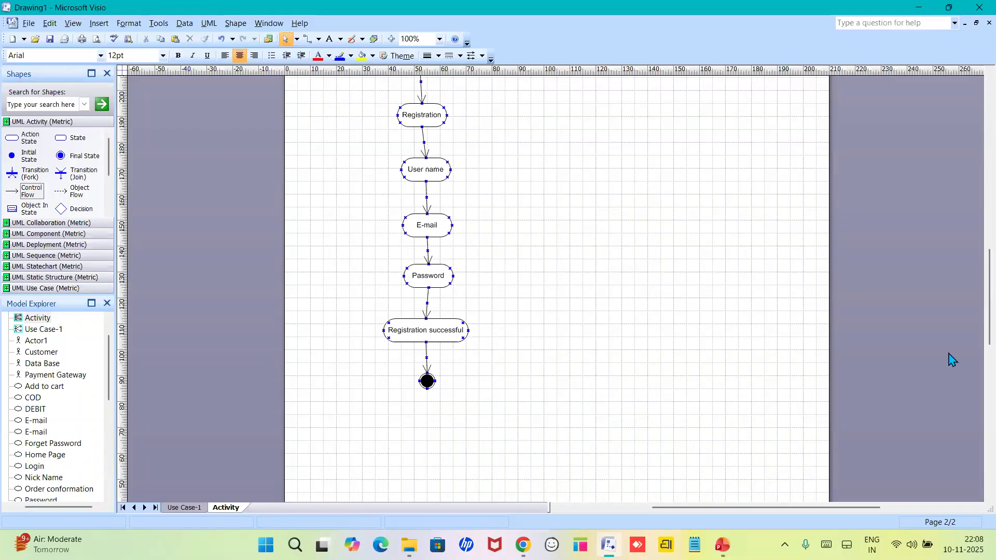
# Place a second Initial State on the page, level with the first one and well to its right.
pyautogui.moveTo(983, 343); pyautogui.dragTo(987, 328)
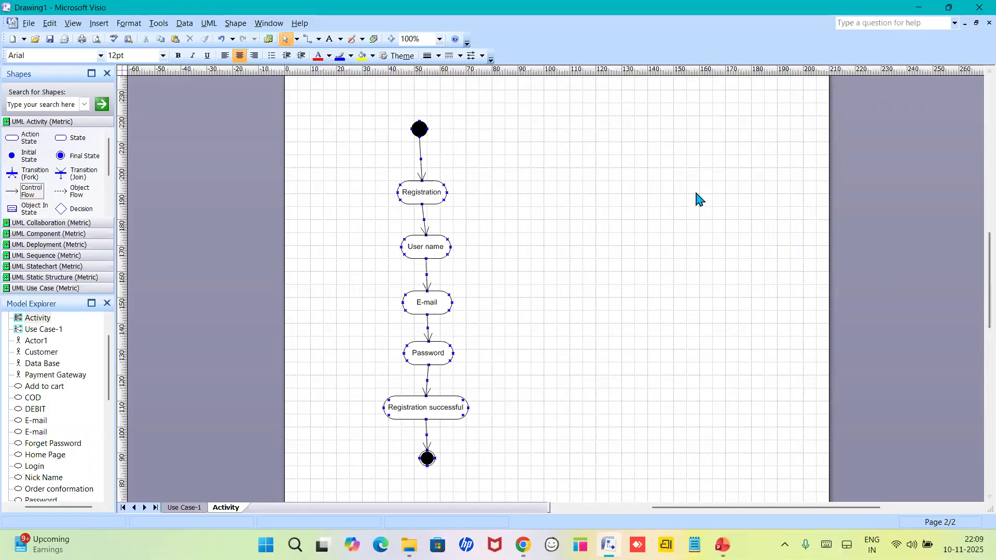
pyautogui.click(18, 152)
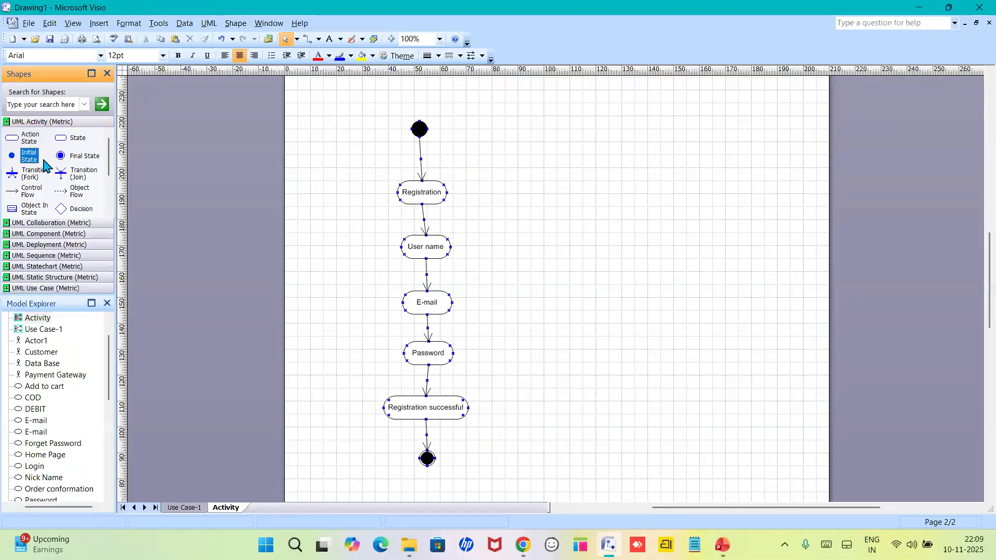
pyautogui.moveTo(24, 158); pyautogui.dragTo(688, 124)
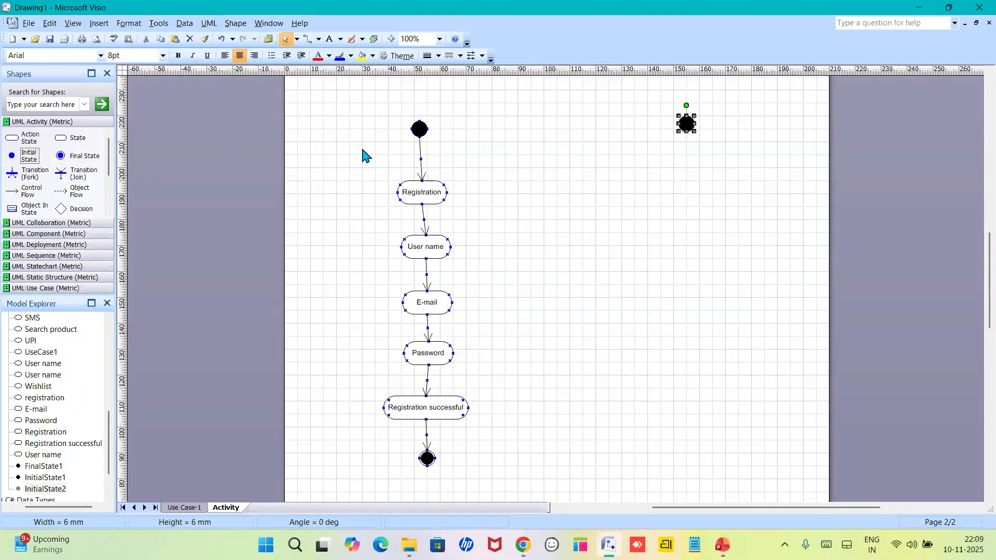
pyautogui.click(38, 141)
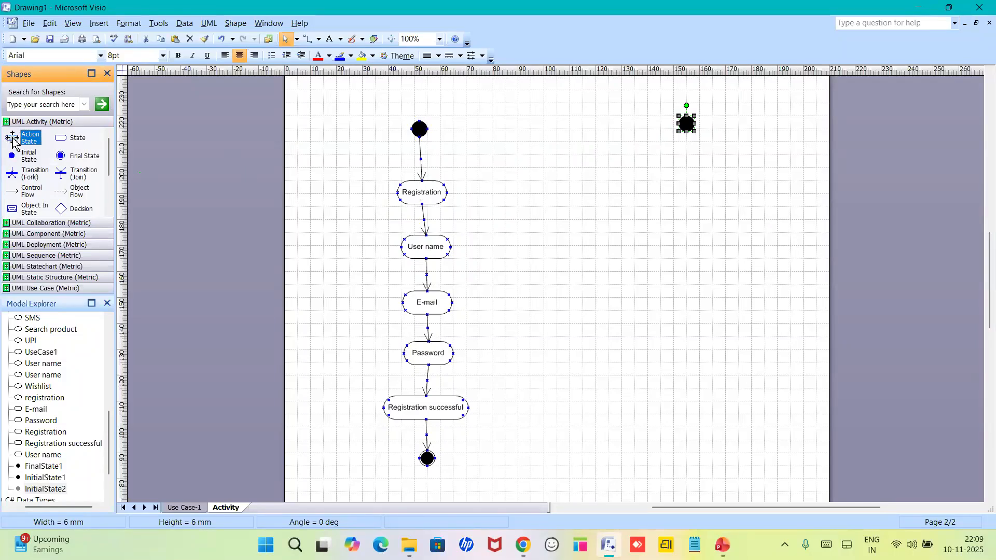
pyautogui.rightClick(427, 196)
pyautogui.press('Escape')
pyautogui.press('Escape')
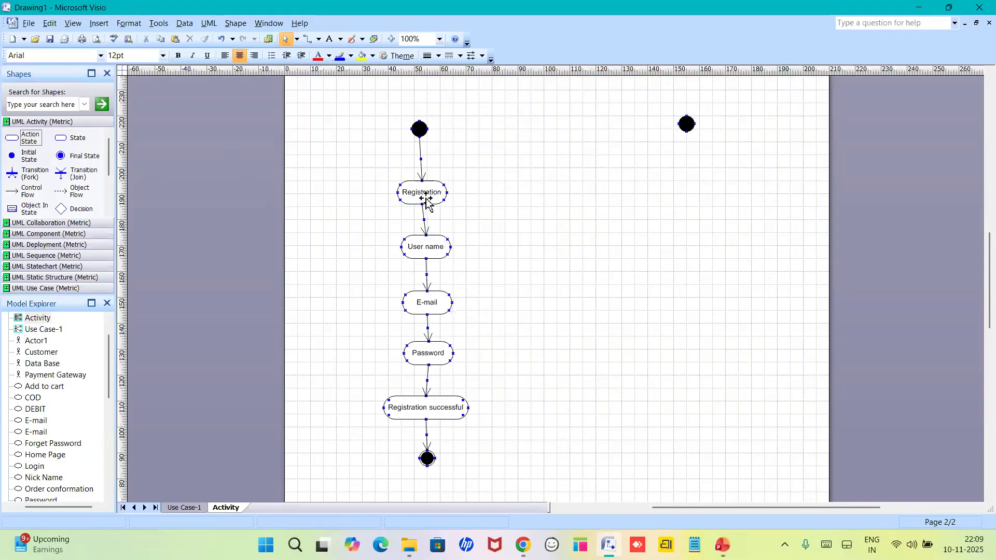
pyautogui.doubleClick(426, 200)
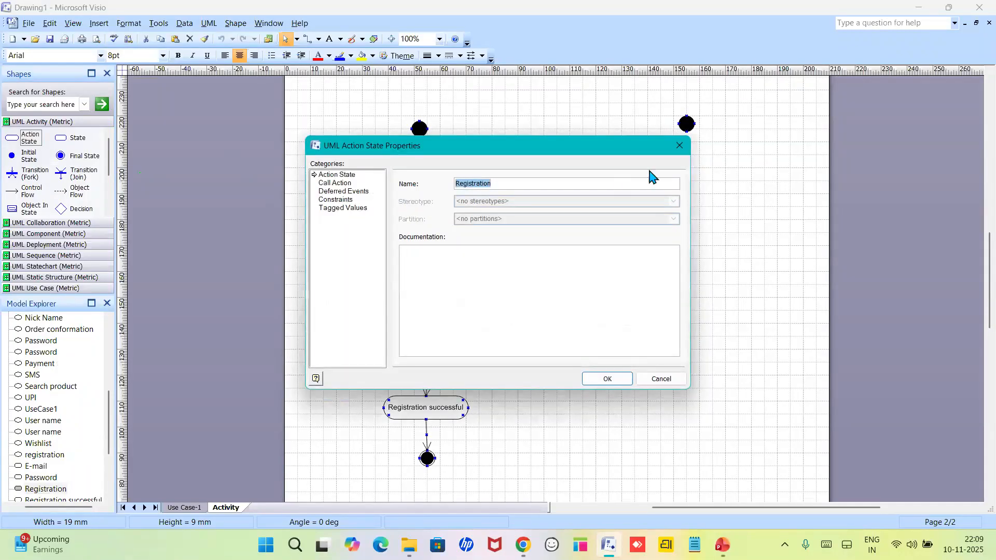
pyautogui.click(680, 146)
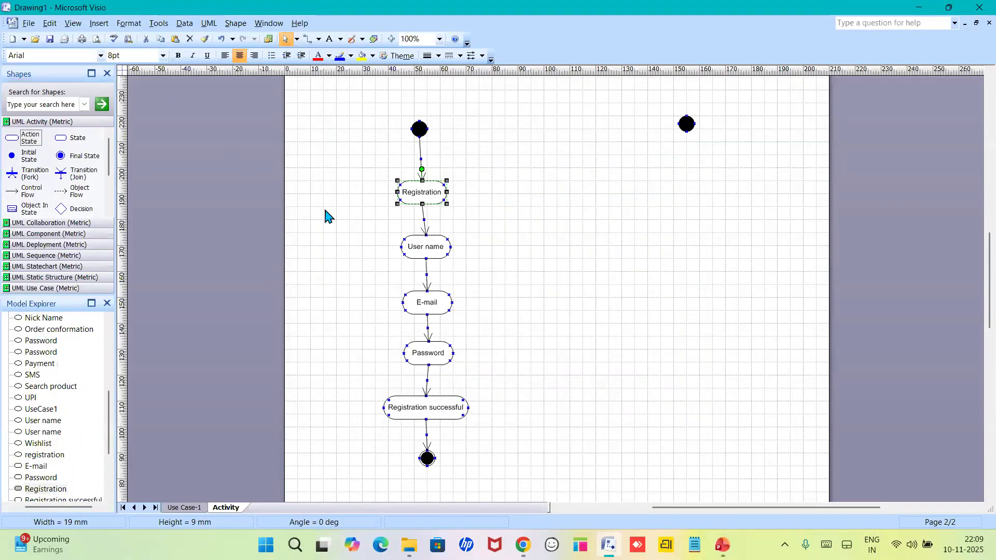
pyautogui.press('Escape')
# Duplicate the Registration action state and deselect the copy.
pyautogui.click(412, 195)
pyautogui.hotkey('ctrl', 'd')
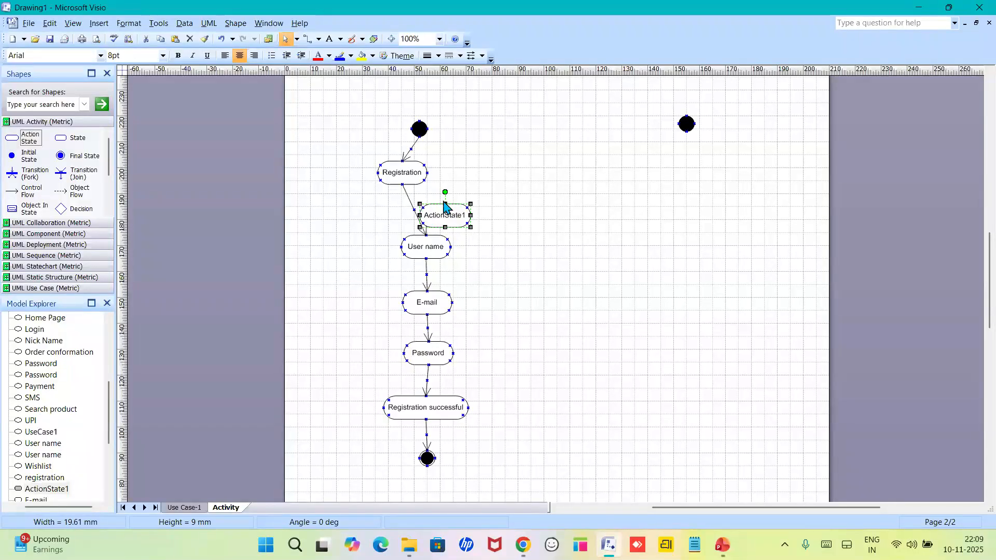
pyautogui.click(571, 223)
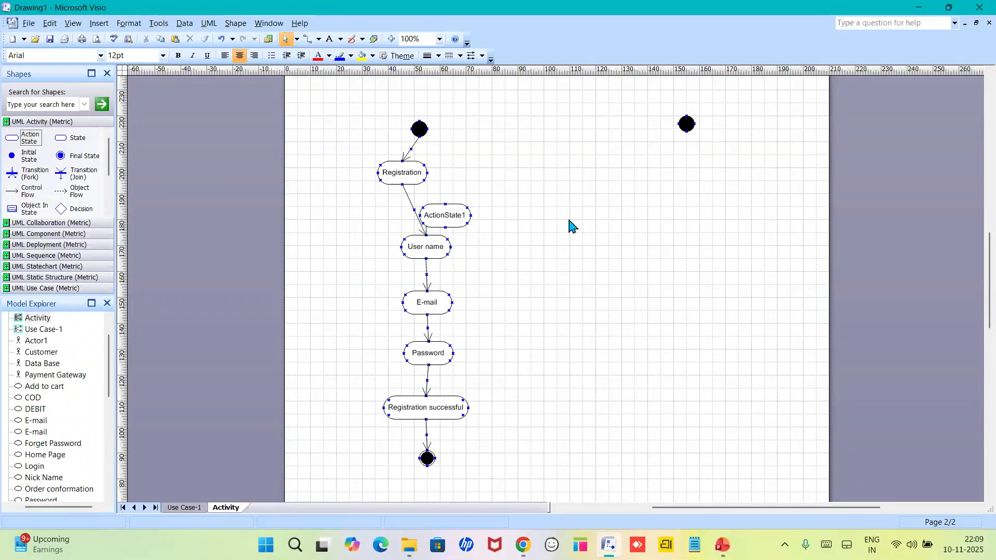
# Move the unnamed Action State below the second Initial State and name it Login.
pyautogui.moveTo(462, 217); pyautogui.dragTo(693, 177)
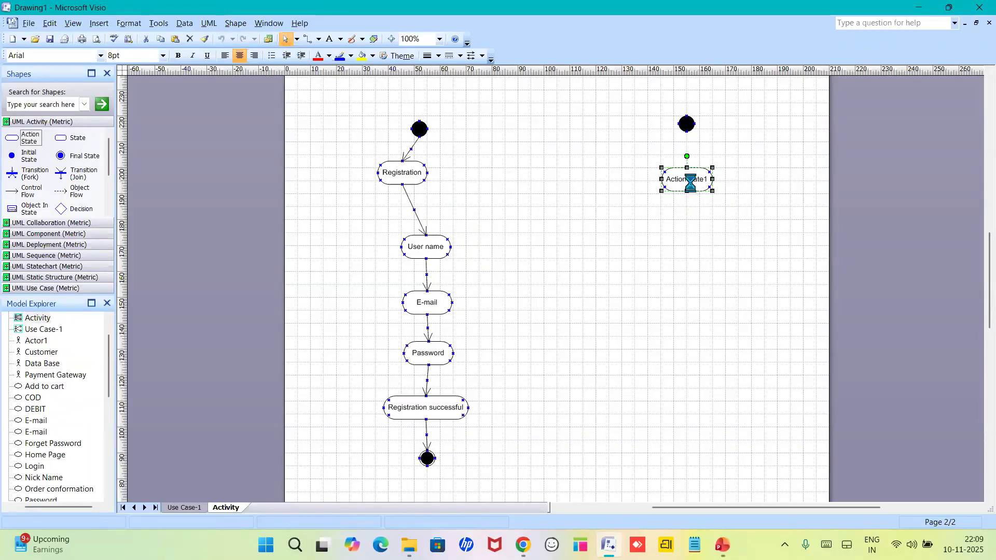
pyautogui.doubleClick(691, 183)
pyautogui.write('Login')
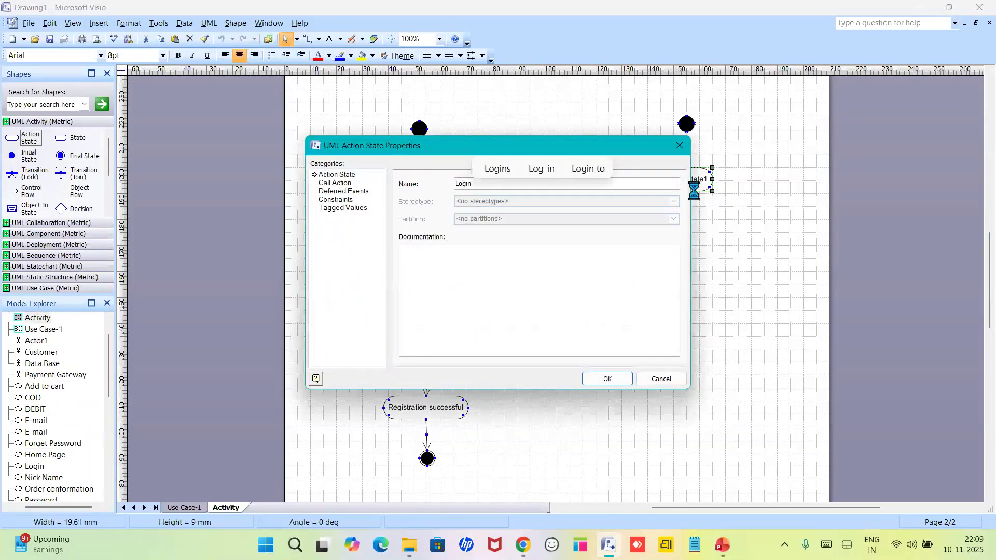
pyautogui.press('Return')
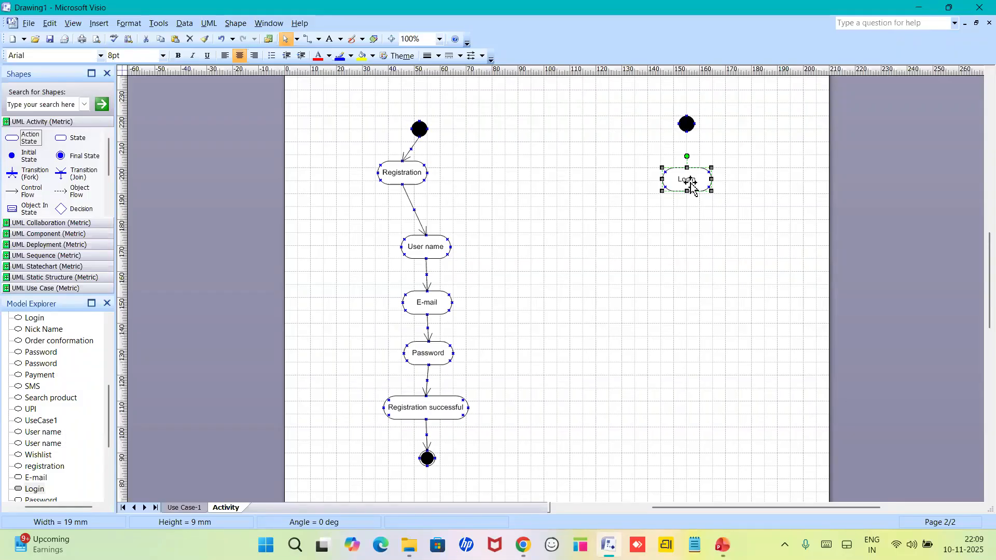
pyautogui.click(697, 218)
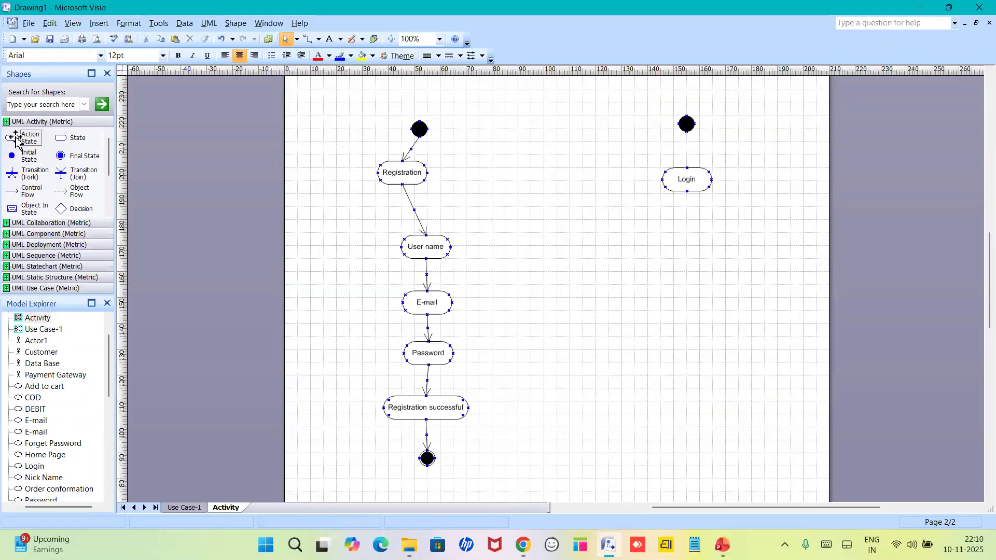
# Add an Action State named Mobile/ password below Login.
pyautogui.moveTo(15, 138); pyautogui.dragTo(696, 244)
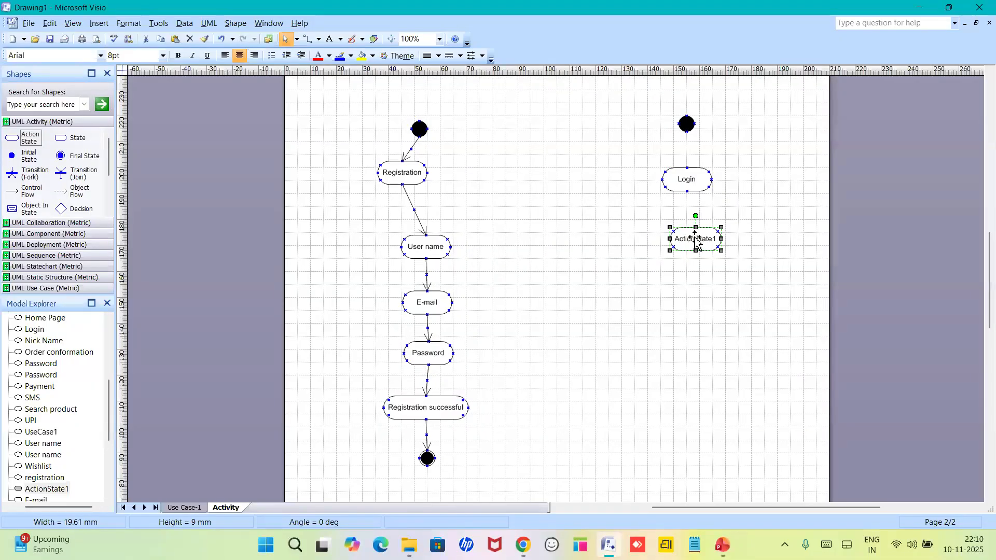
pyautogui.doubleClick(696, 243)
pyautogui.write('Mobilw')
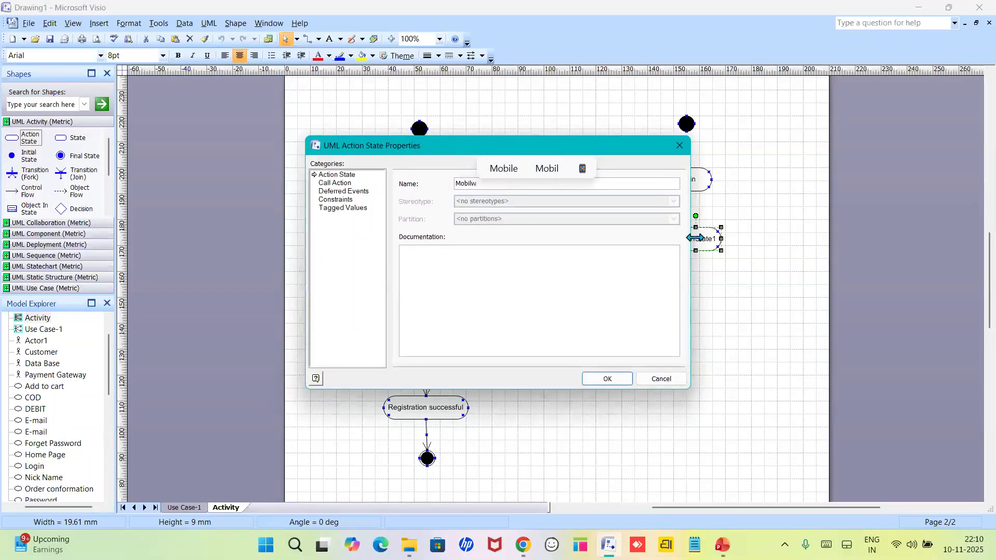
pyautogui.press('BackSpace')
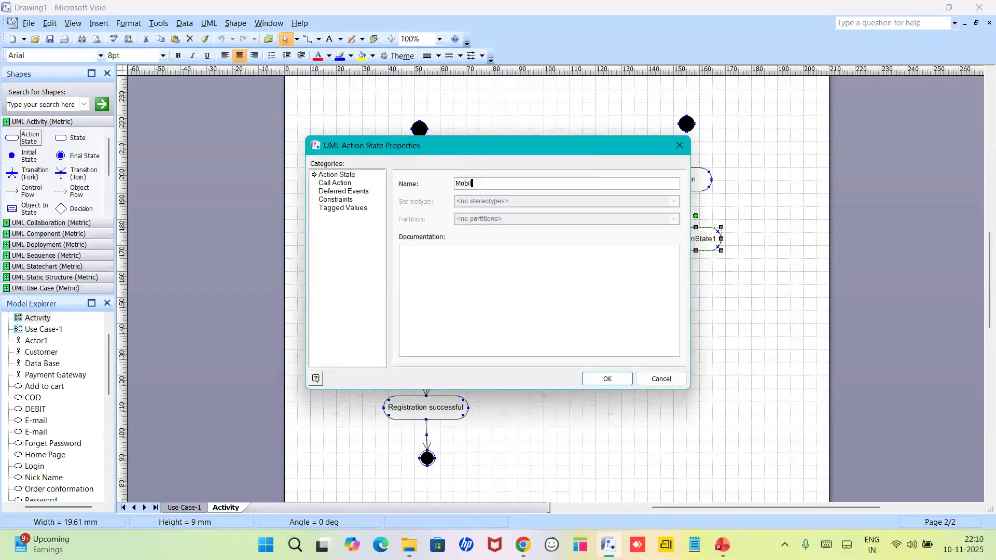
pyautogui.write('e/ password')
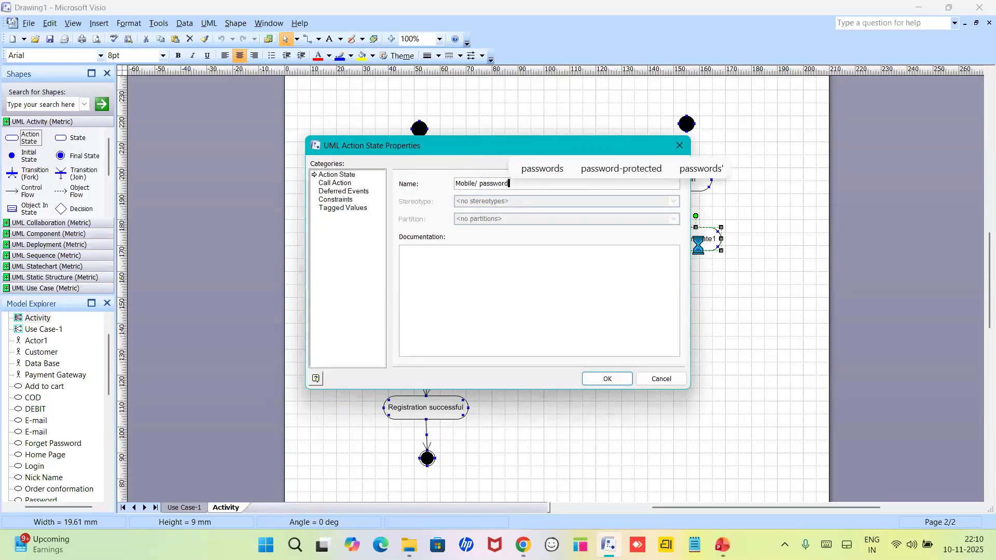
pyautogui.press('Return')
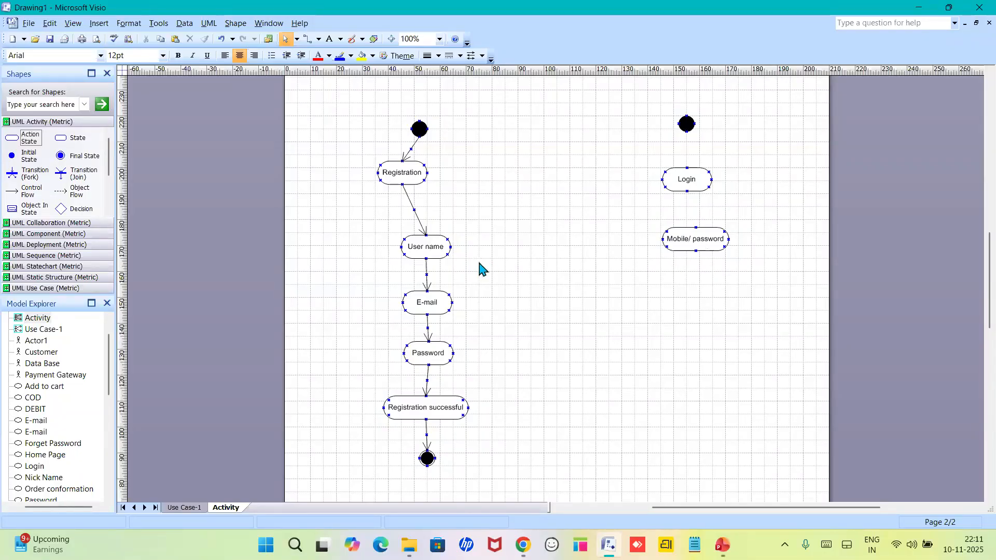
# Place a Decision below Mobile/ password and link the second Initial State, Login, Mobile/ password and the Decision in sequence with Control Flows.
pyautogui.moveTo(60, 209); pyautogui.dragTo(698, 306)
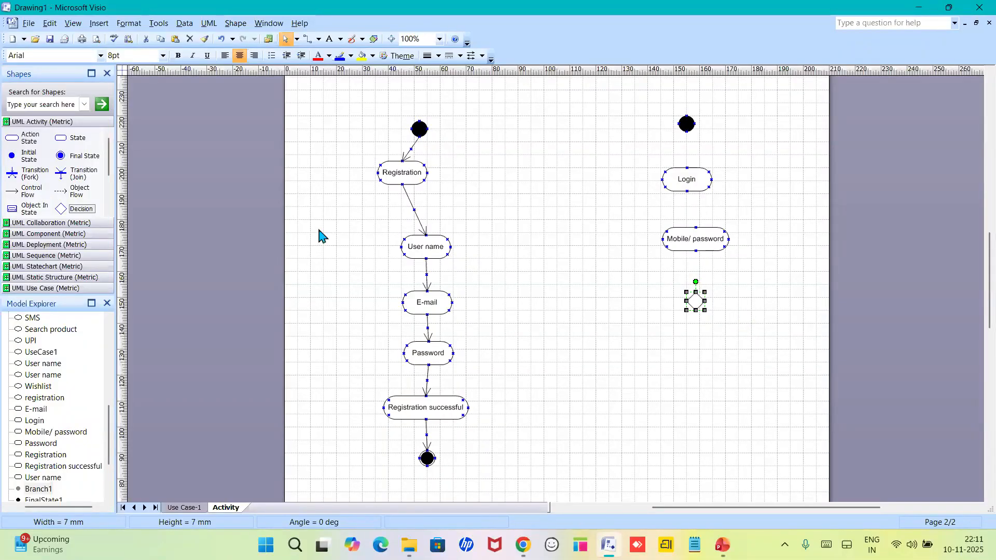
pyautogui.moveTo(16, 193); pyautogui.dragTo(688, 167)
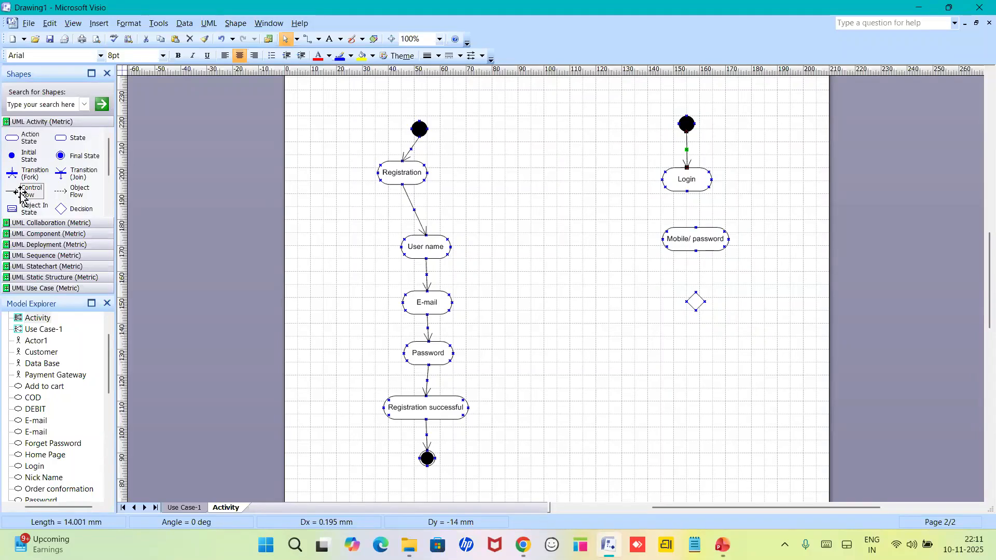
pyautogui.moveTo(21, 193); pyautogui.dragTo(696, 228)
pyautogui.click(16, 192)
pyautogui.moveTo(16, 191); pyautogui.dragTo(696, 293)
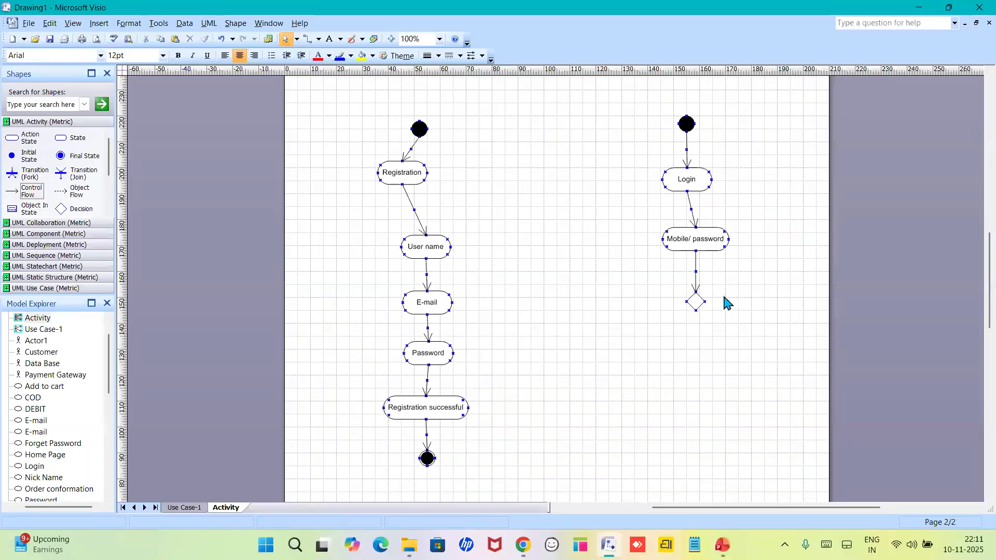
# Attach a Control Flow to the bottom of the Decision and point its free end downward, about 18 mm long.
pyautogui.moveTo(14, 195); pyautogui.dragTo(701, 356)
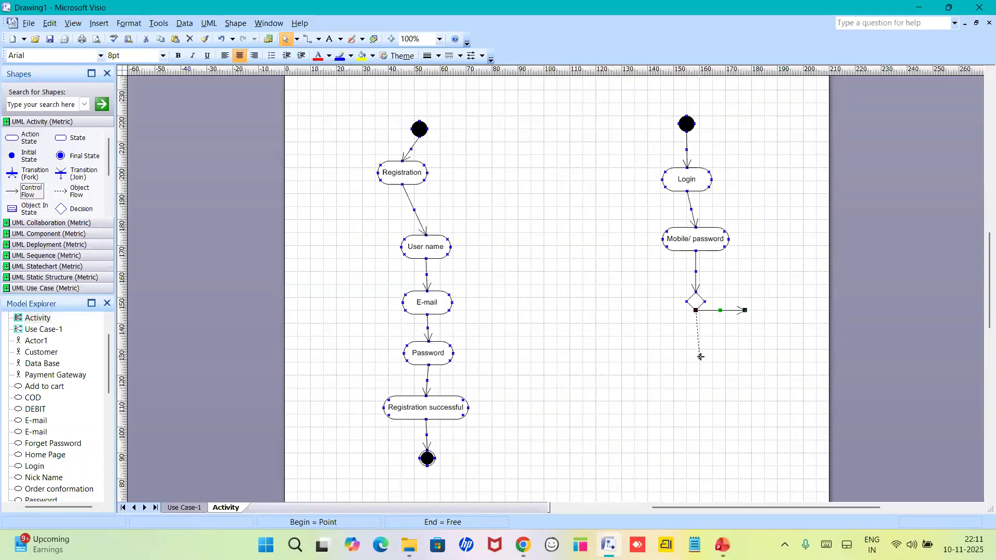
pyautogui.moveTo(698, 356); pyautogui.dragTo(699, 358)
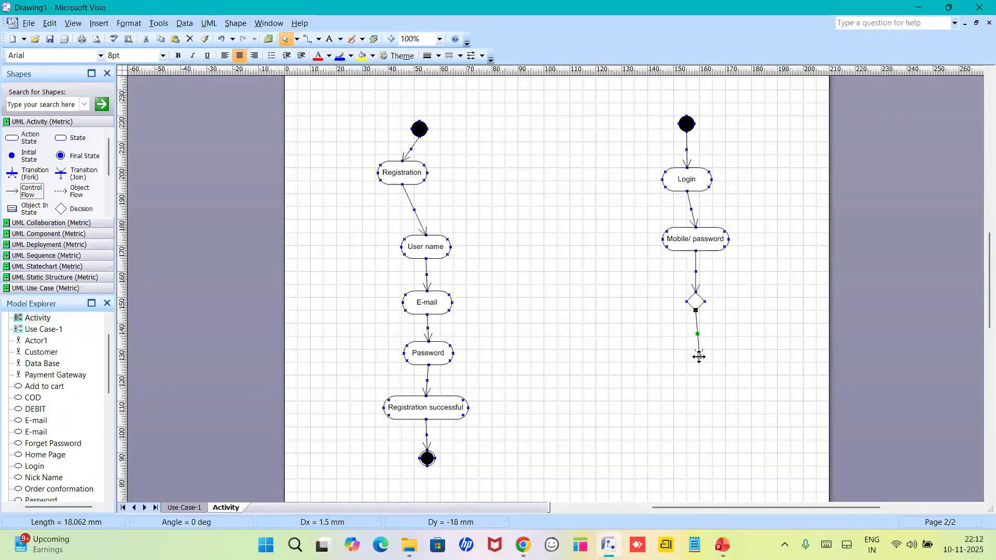
pyautogui.click(716, 331)
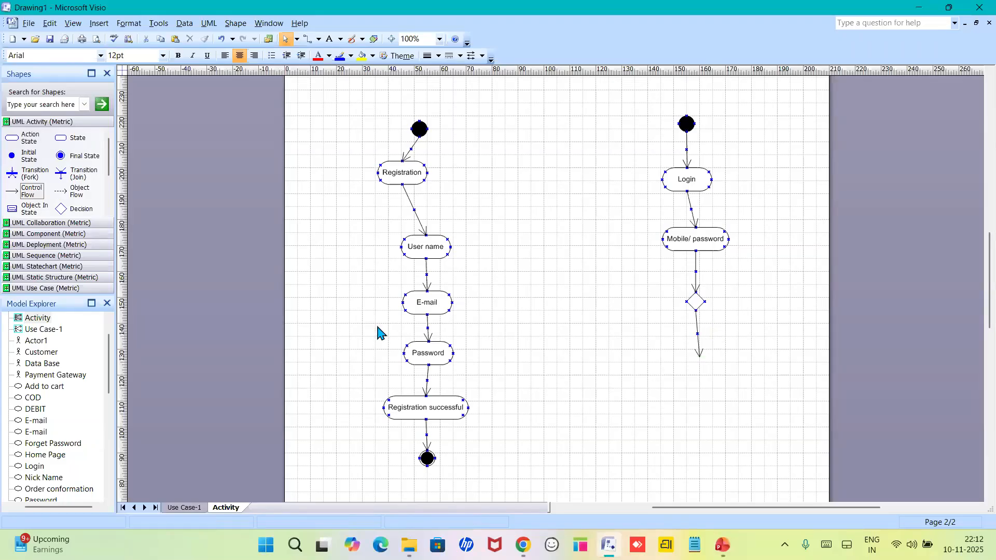
# Connect the Decision back to Login with a right-angle Control Flow routed well clear of the Mobile/ password state.
pyautogui.click(31, 192)
pyautogui.moveTo(47, 192); pyautogui.dragTo(731, 301)
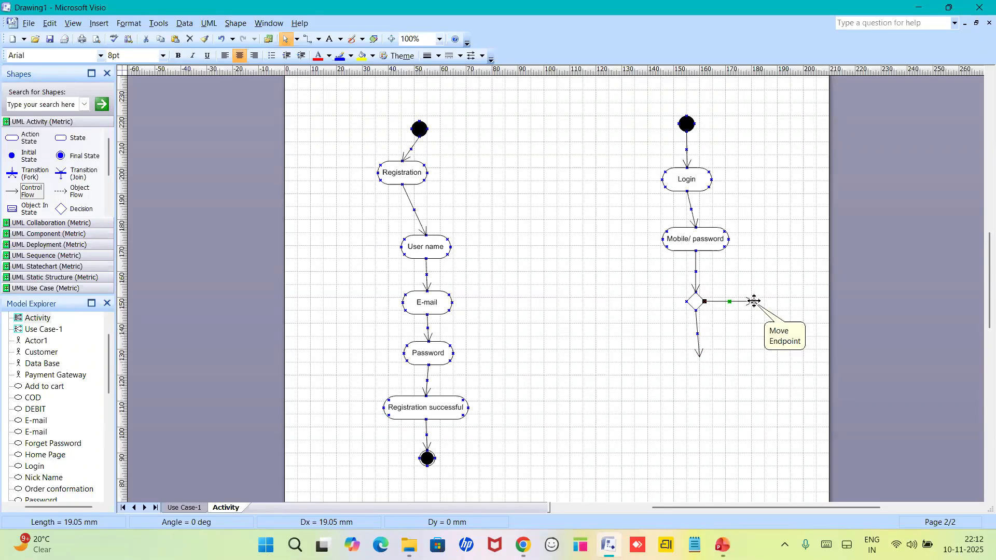
pyautogui.moveTo(753, 301); pyautogui.dragTo(712, 179)
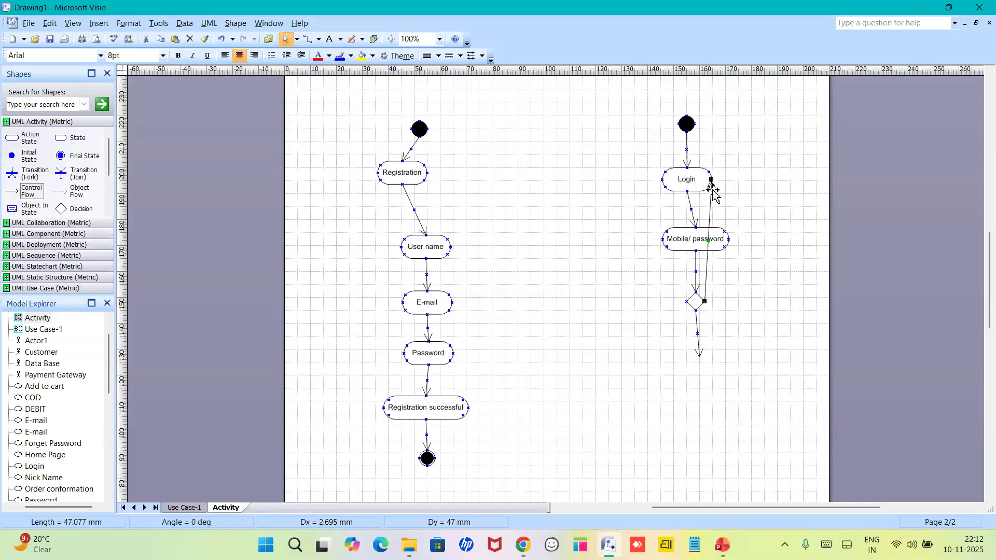
pyautogui.rightClick(710, 208)
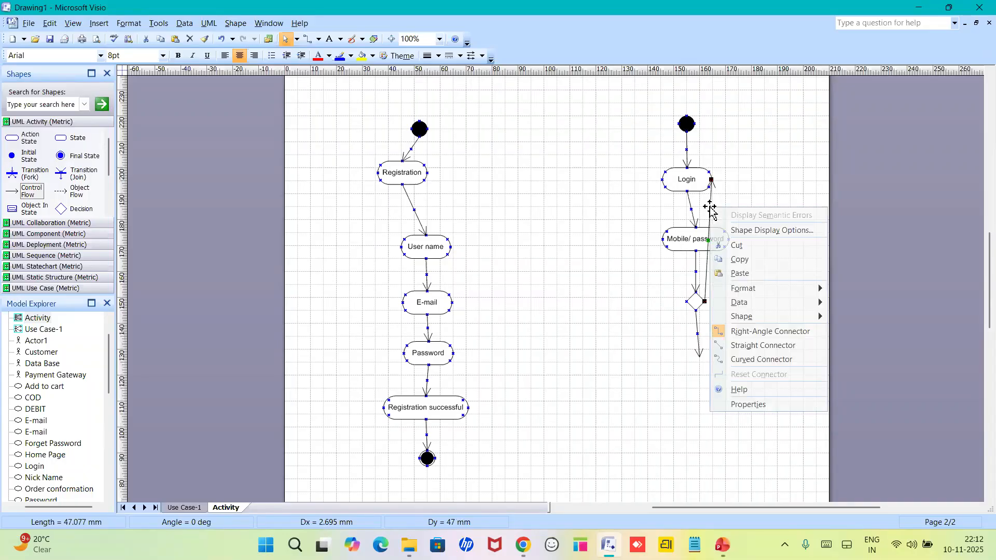
pyautogui.click(782, 331)
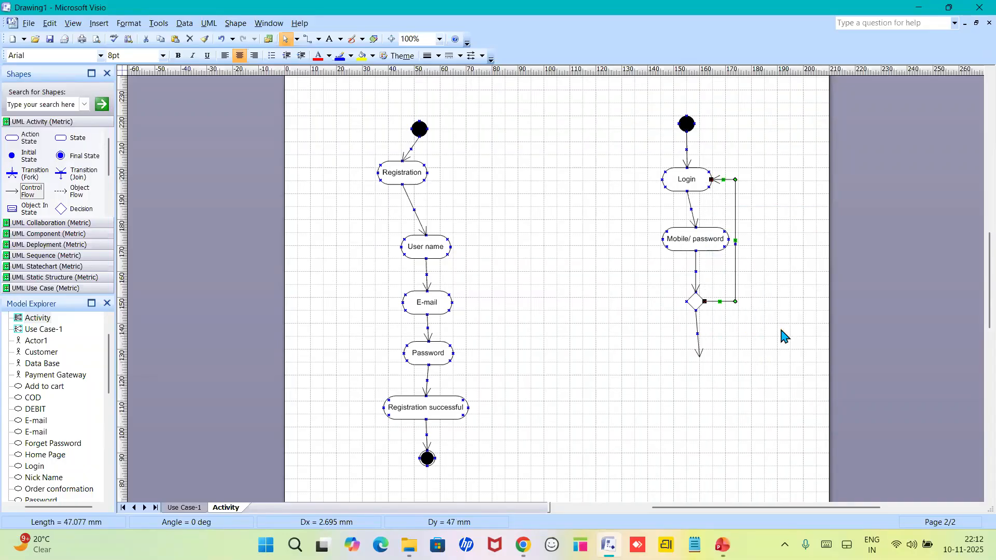
pyautogui.moveTo(732, 215)
pyautogui.mouseDown()
pyautogui.moveTo(771, 222)
pyautogui.moveTo(735, 215)
pyautogui.mouseUp()
pyautogui.moveTo(737, 260); pyautogui.dragTo(784, 241)
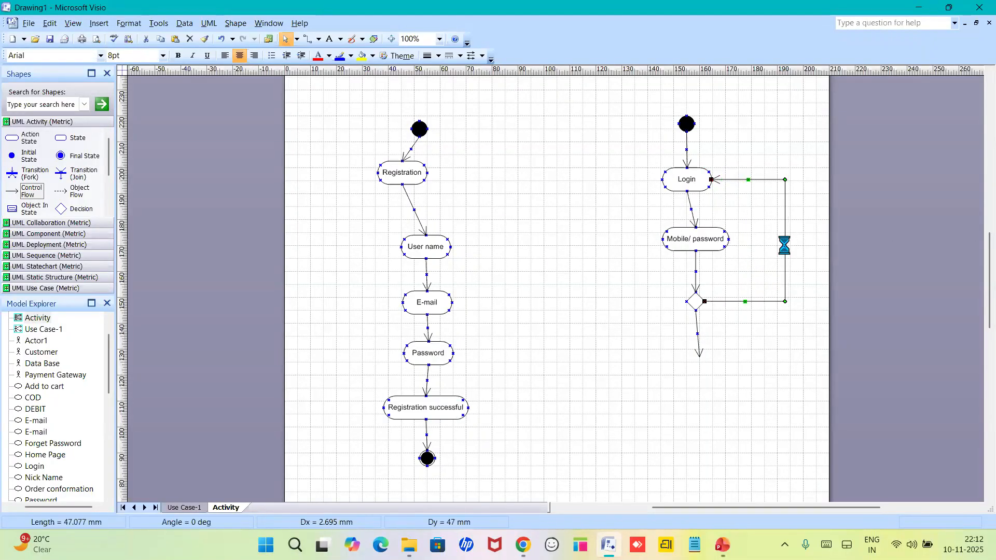
pyautogui.click(772, 385)
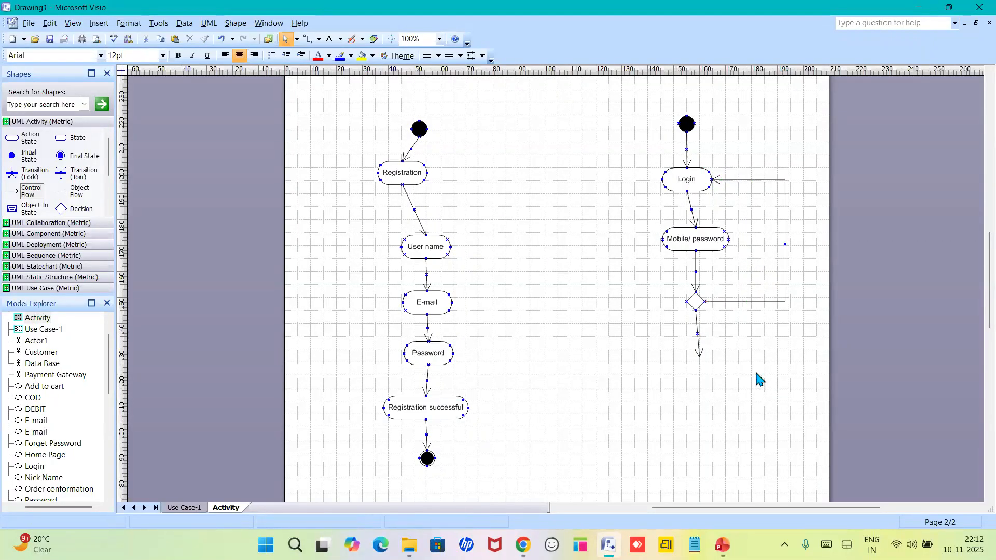
# Change the Decision's downward Control Flow to a right-angle route and shift its lower end slightly to the right.
pyautogui.rightClick(696, 336)
pyautogui.click(675, 341)
pyautogui.moveTo(696, 336)
pyautogui.mouseDown()
pyautogui.moveTo(716, 329)
pyautogui.moveTo(703, 336)
pyautogui.mouseUp()
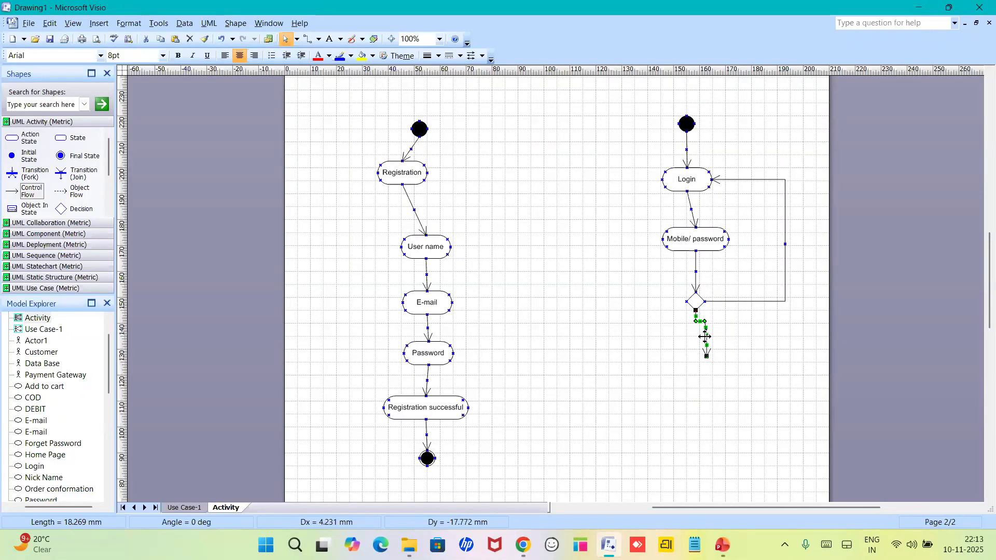
# Add the guard expression Yes to the Control Flow leading down from the Decision.
pyautogui.click(711, 349)
pyautogui.click(707, 345)
pyautogui.doubleClick(708, 344)
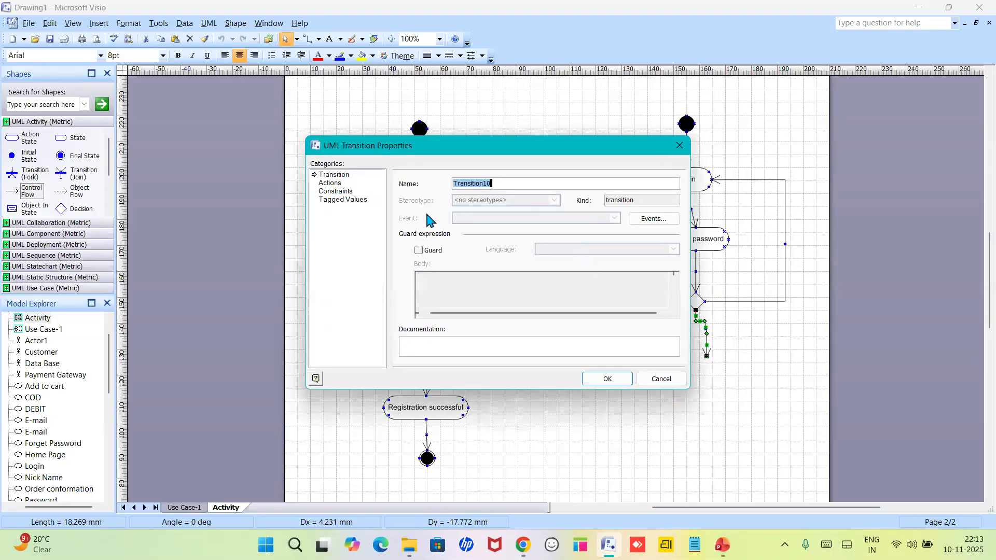
pyautogui.click(422, 254)
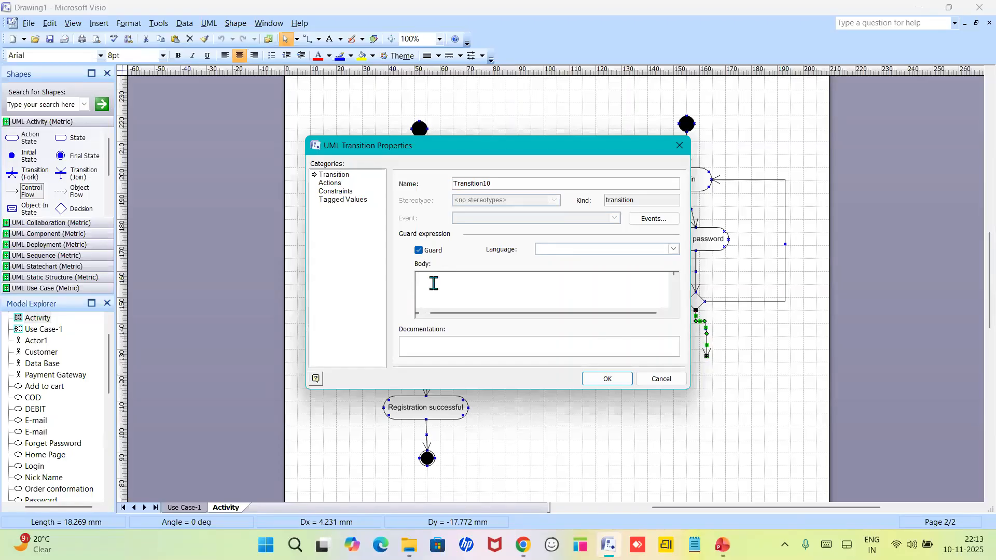
pyautogui.write('Yes')
pyautogui.click(607, 379)
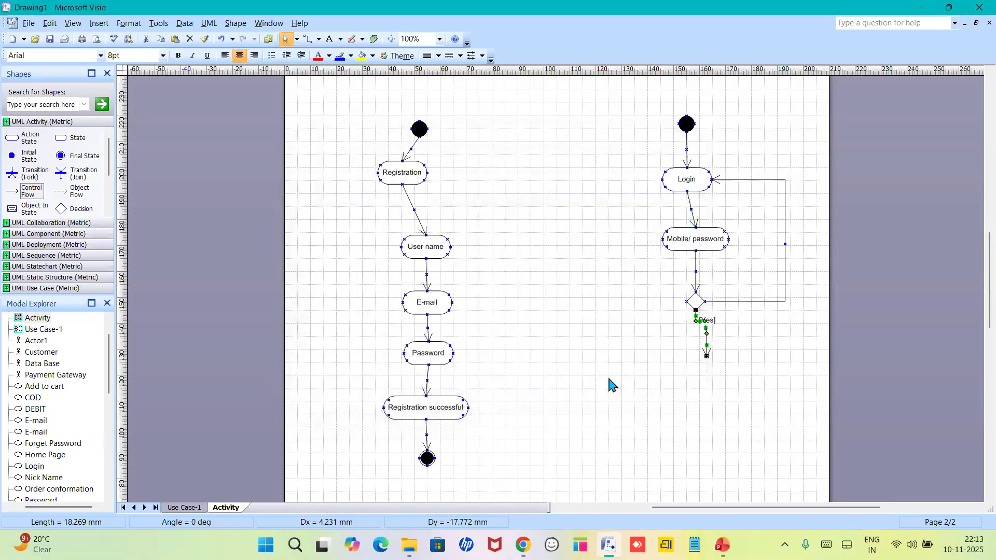
pyautogui.click(707, 334)
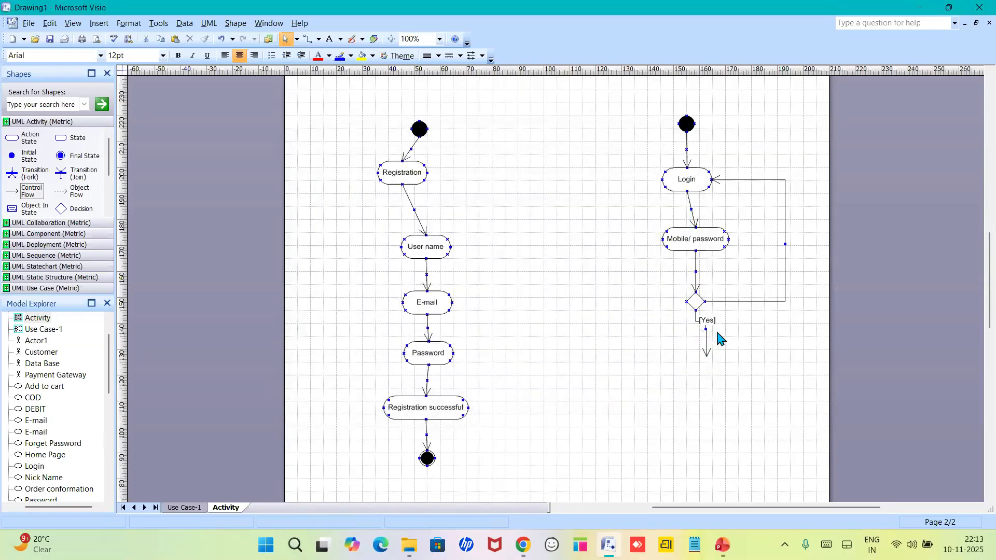
# Add the guard expression No to the Control Flow returning from the Decision to Login.
pyautogui.doubleClick(786, 228)
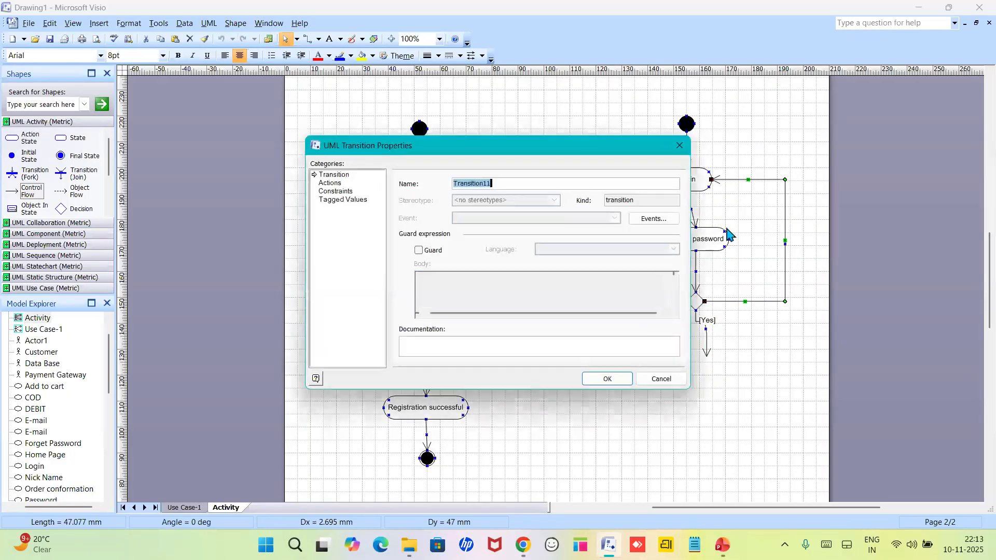
pyautogui.click(422, 254)
pyautogui.click(432, 284)
pyautogui.write('No')
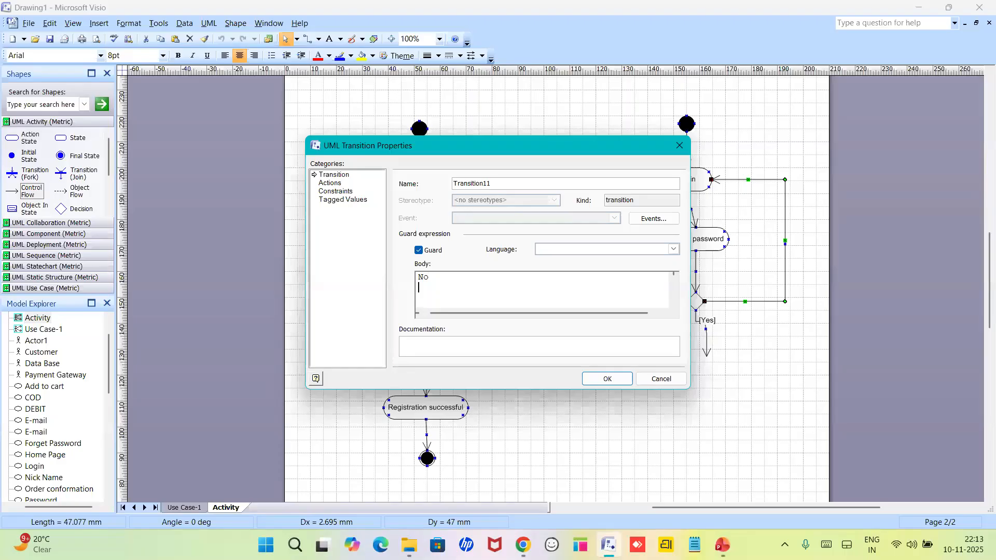
pyautogui.click(606, 379)
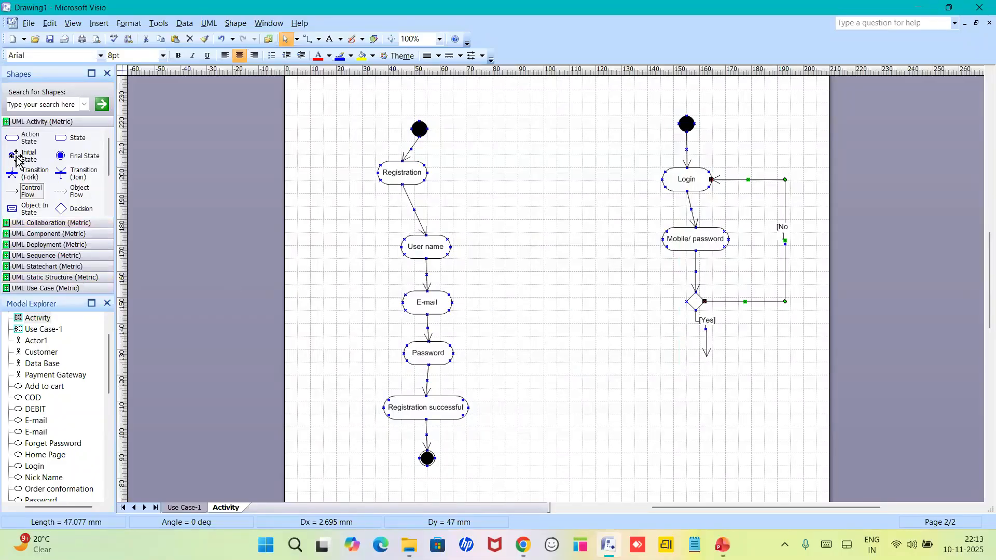
# Add an Action State named Lpogin successfull at the end of the Yes flow below the Decision.
pyautogui.click(13, 138)
pyautogui.moveTo(13, 138); pyautogui.dragTo(728, 377)
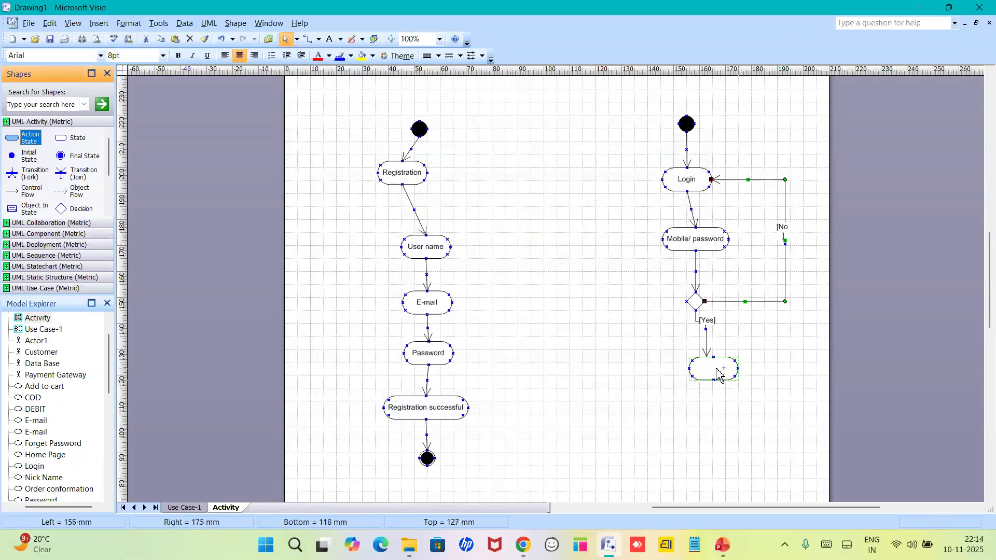
pyautogui.doubleClick(711, 369)
pyautogui.write('Lpogin o')
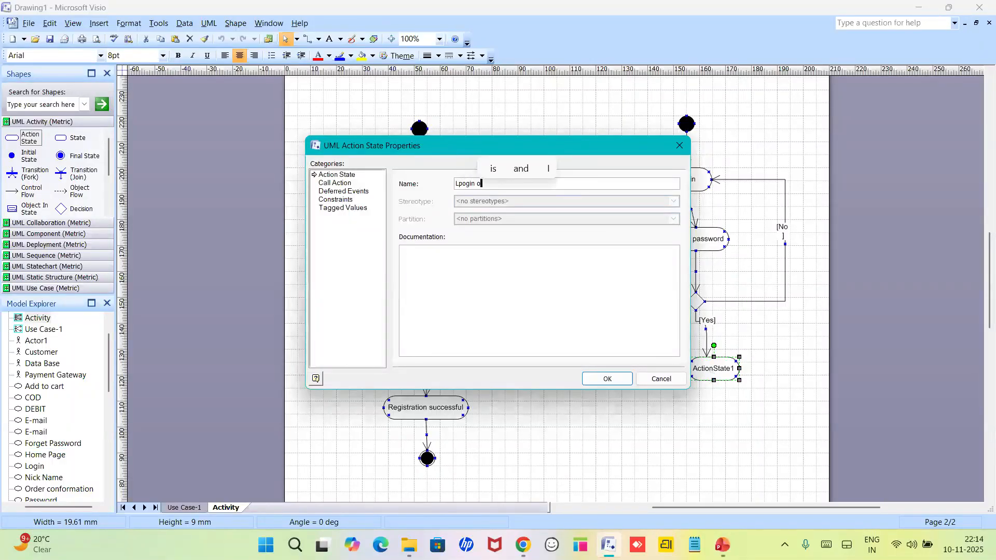
pyautogui.press('BackSpace')
pyautogui.press('BackSpace')
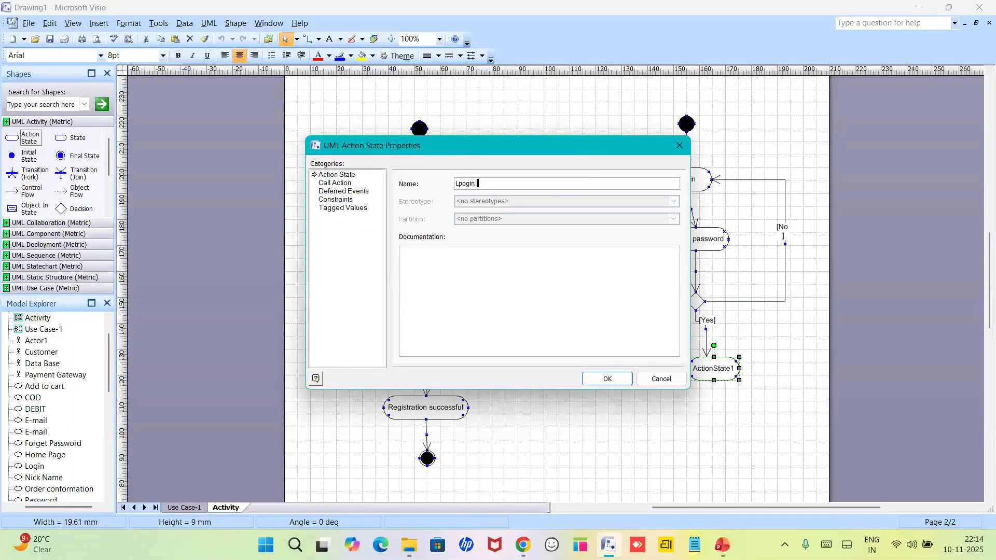
pyautogui.write('success')
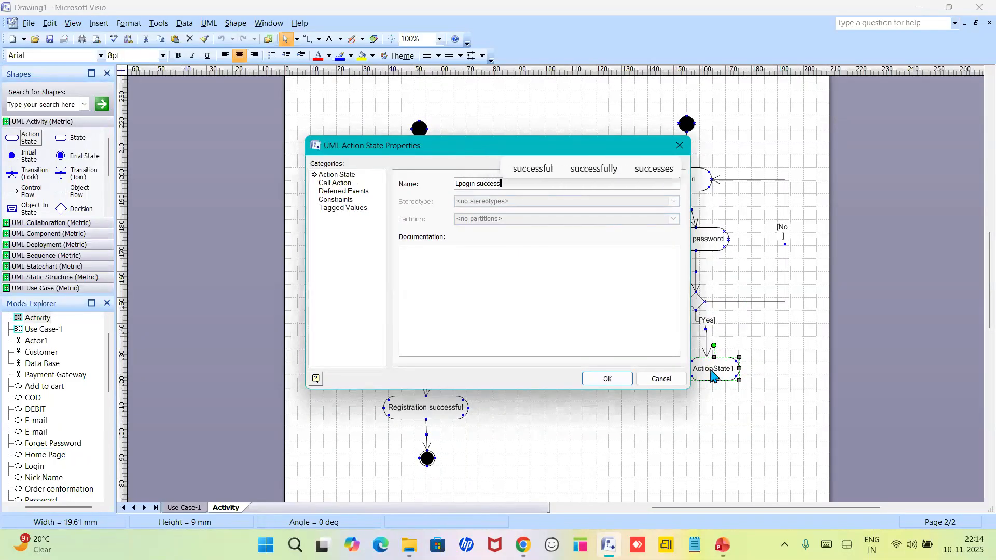
pyautogui.write('full')
pyautogui.press('Return')
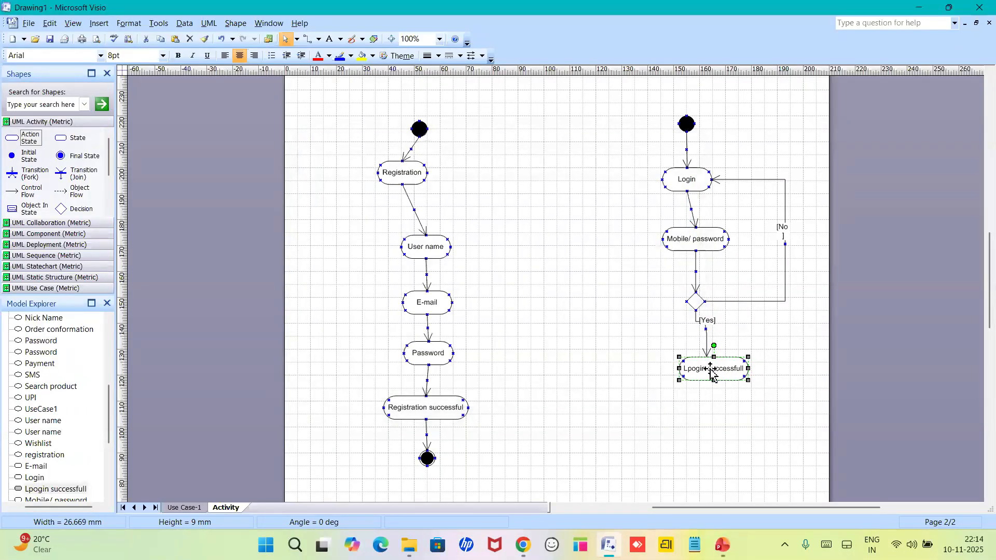
pyautogui.click(700, 428)
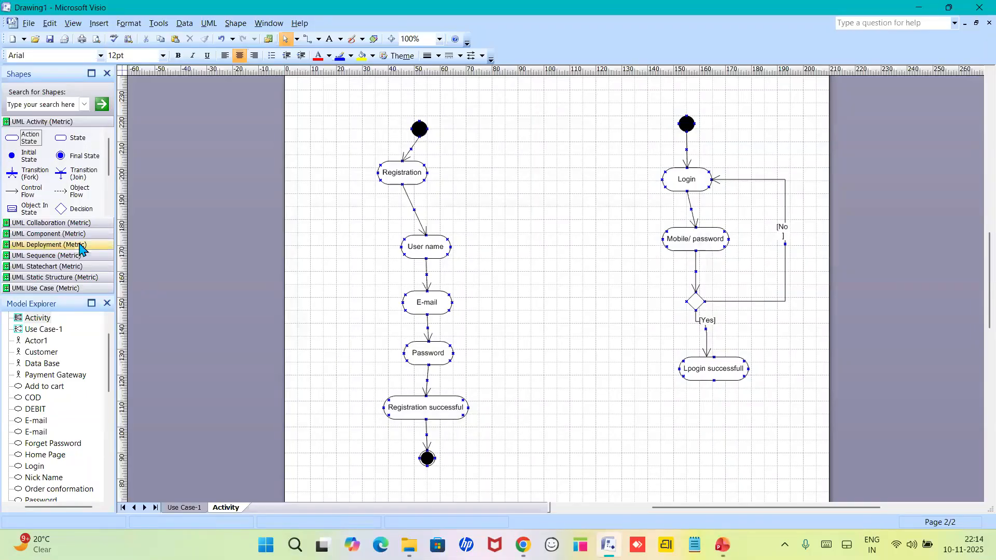
# Place a Final State below Lpogin successfull and connect the two with a Control Flow.
pyautogui.click(59, 155)
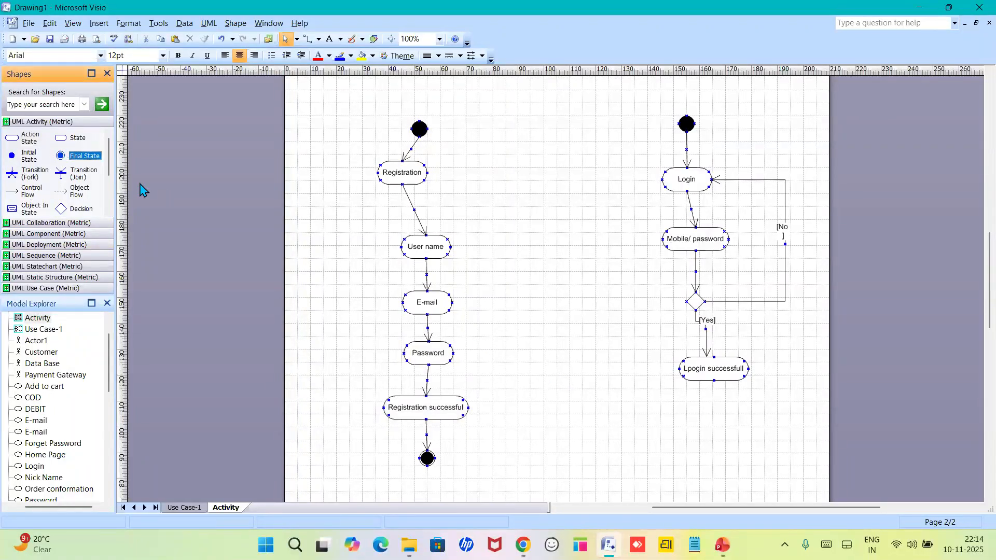
pyautogui.moveTo(59, 155); pyautogui.dragTo(719, 428)
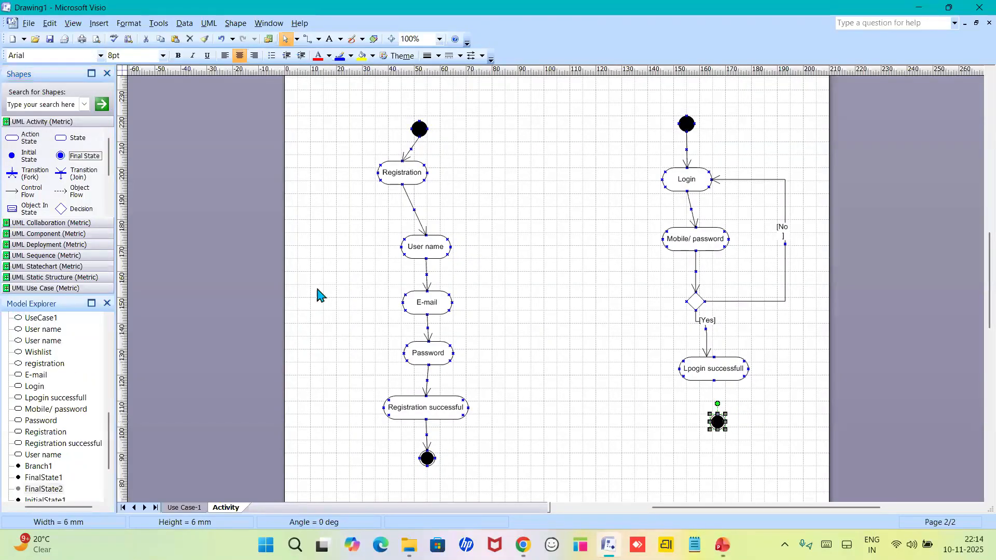
pyautogui.click(13, 196)
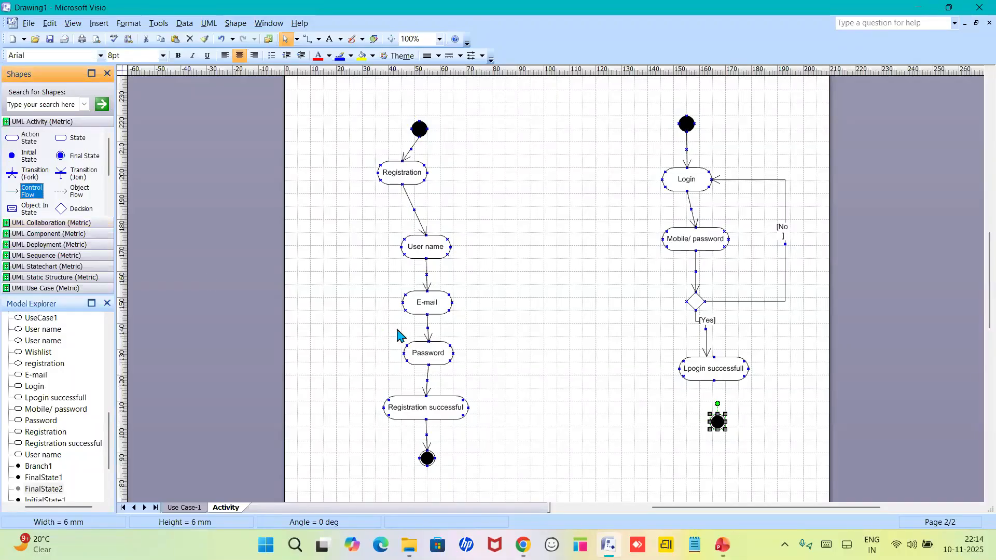
pyautogui.moveTo(20, 193); pyautogui.dragTo(711, 386)
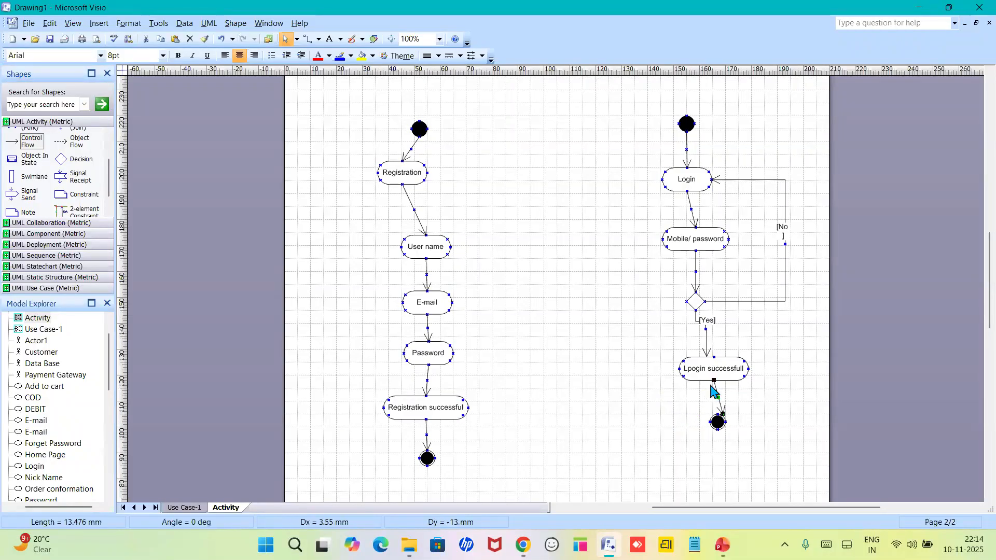
pyautogui.click(771, 439)
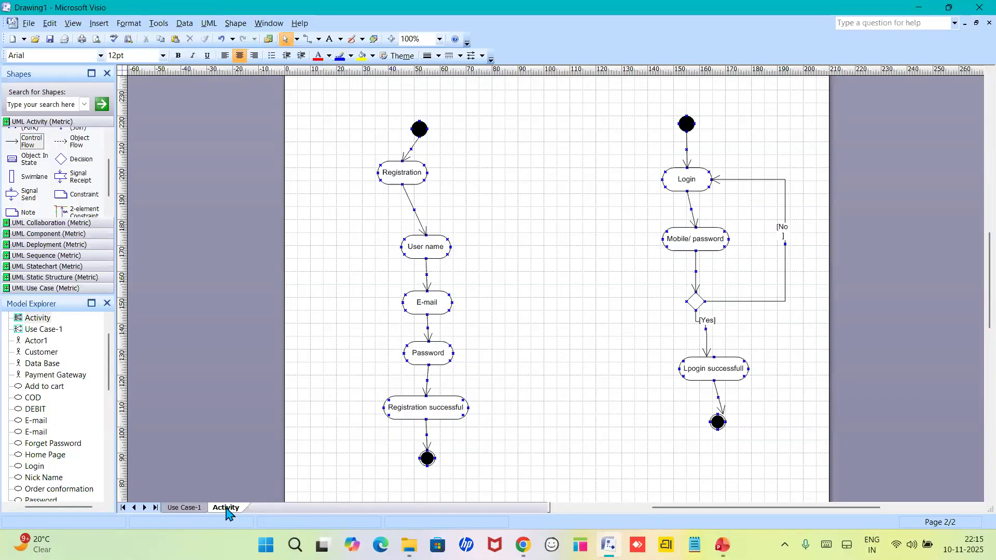
# Insert a new foreground page named Branch and merge.
pyautogui.rightClick(226, 509)
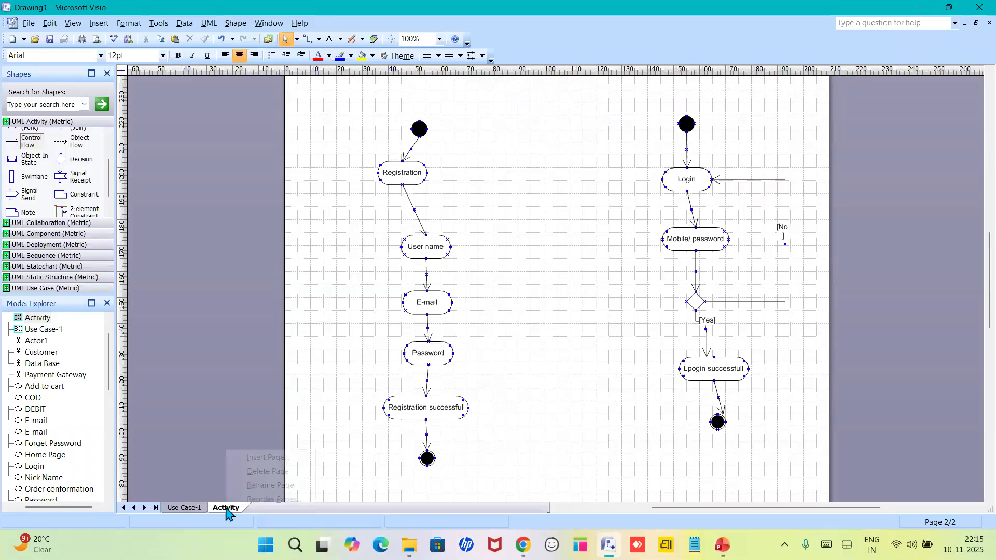
pyautogui.click(248, 461)
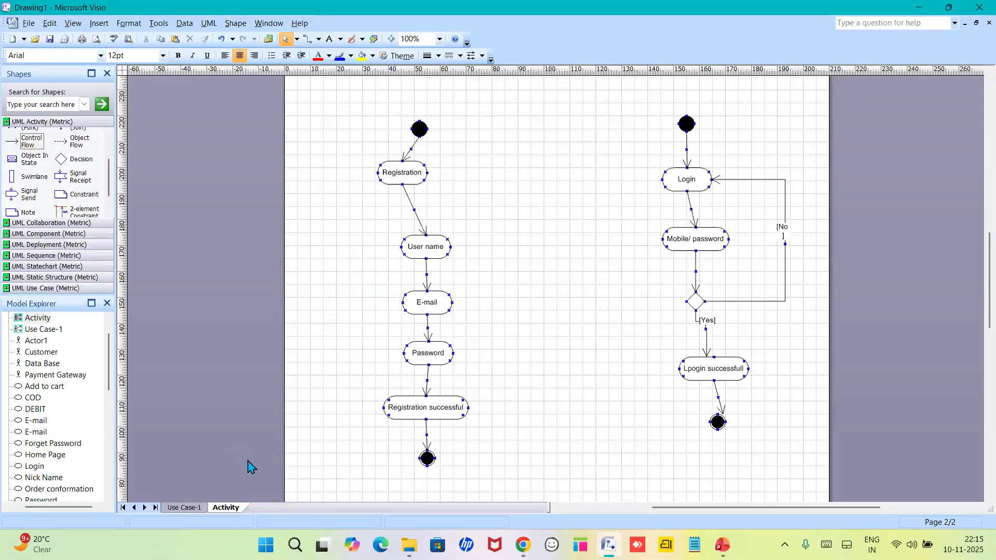
pyautogui.write('Branch')
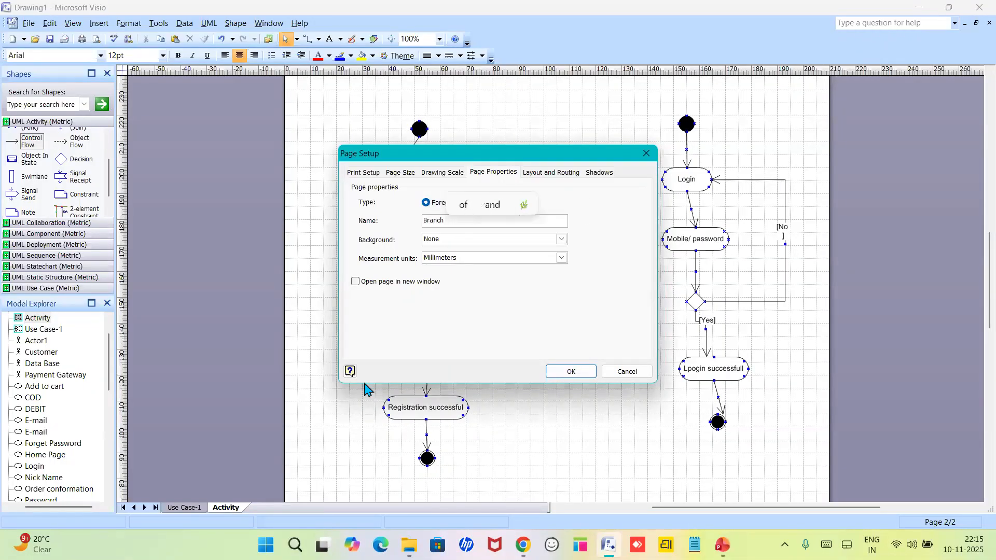
pyautogui.write(' and merge')
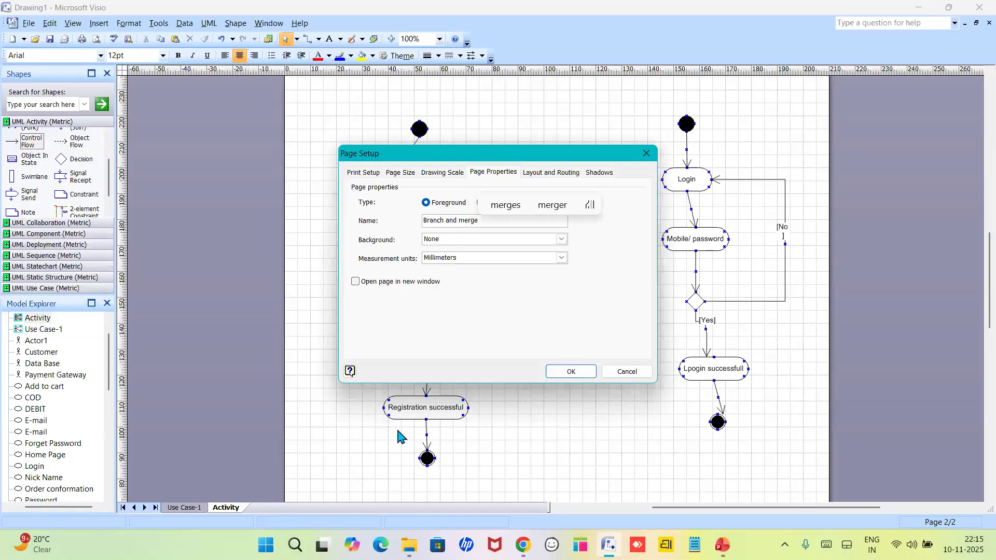
pyautogui.click(570, 372)
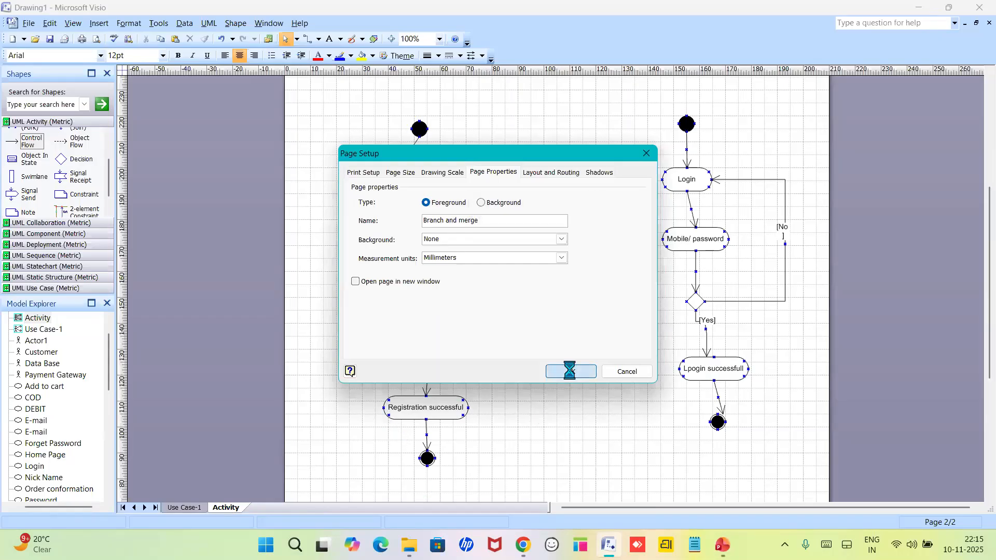
# Place an Initial State from the UML Activity shapes near the upper middle of the Branch and merge page.
pyautogui.click(439, 39)
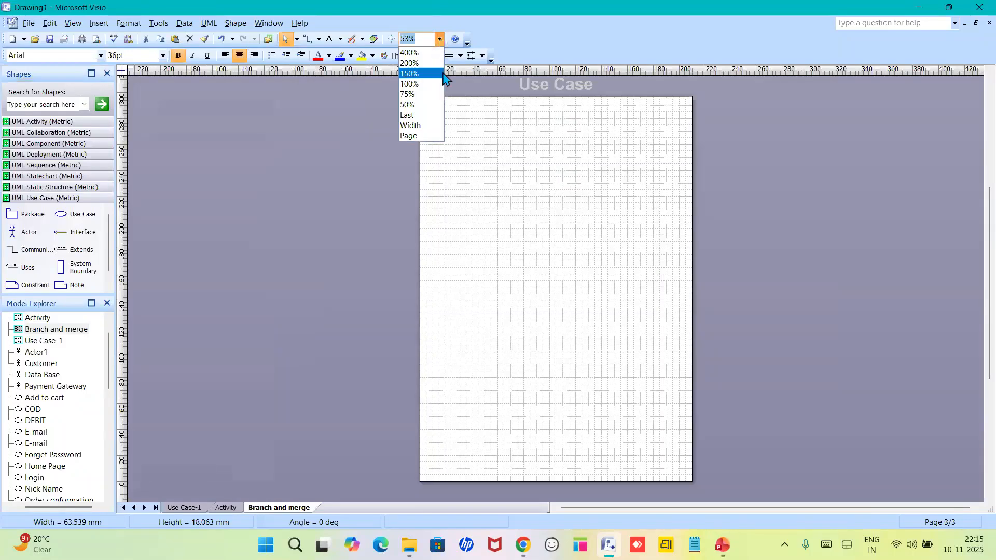
pyautogui.click(442, 87)
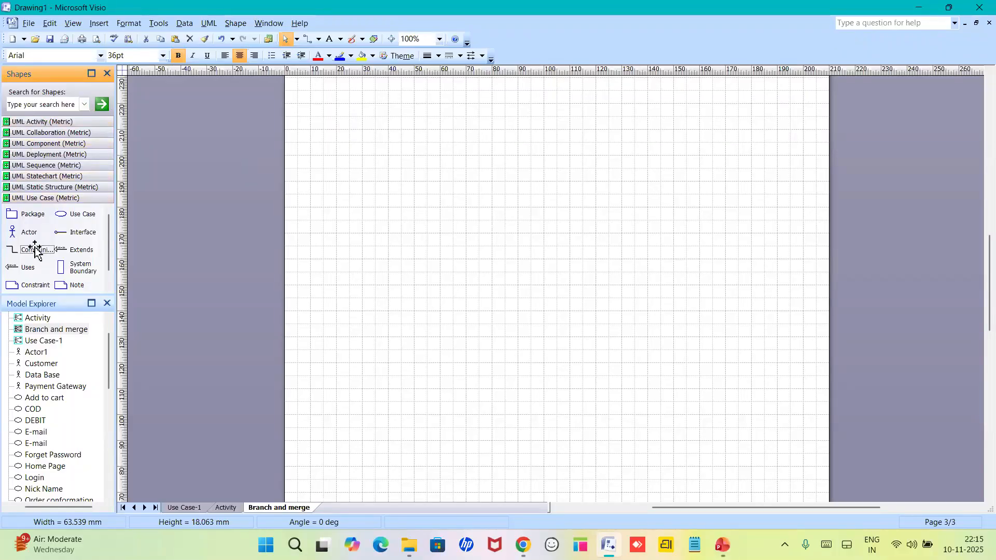
pyautogui.click(61, 122)
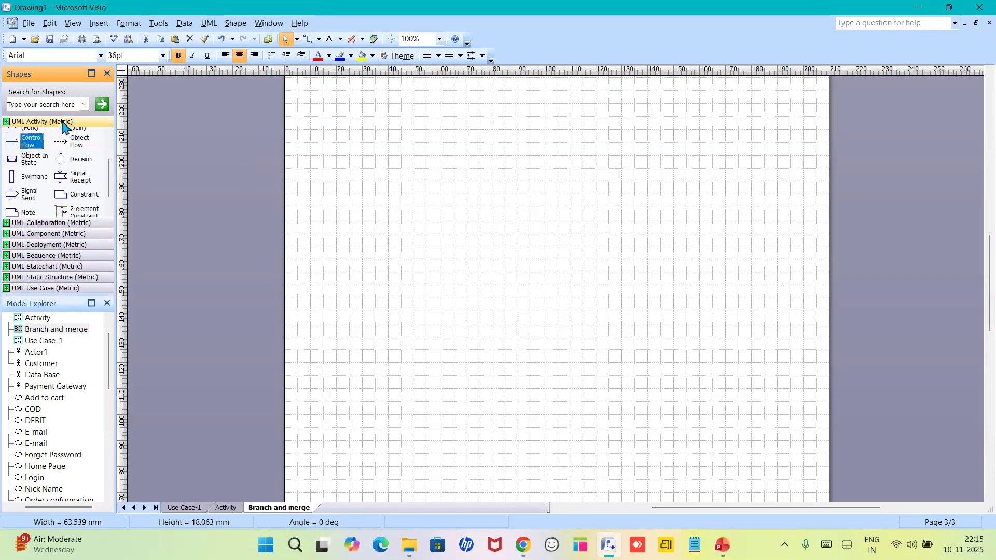
pyautogui.scroll(3, 22, 161)
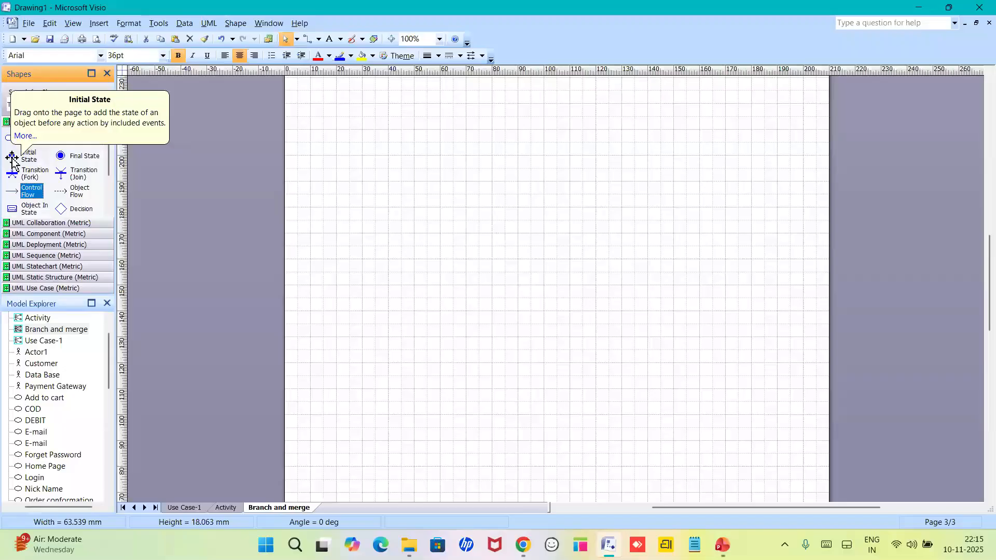
pyautogui.click(12, 161)
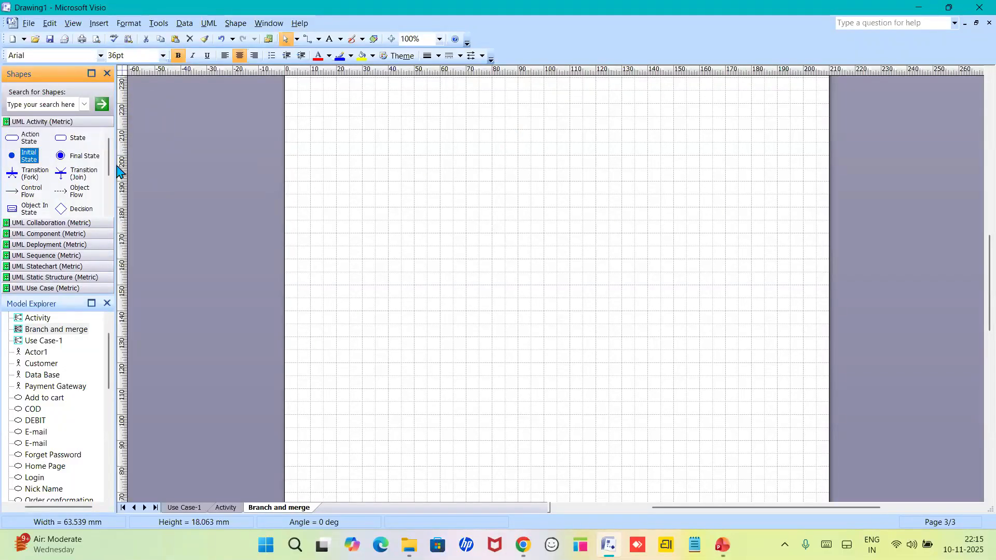
pyautogui.moveTo(11, 157); pyautogui.dragTo(524, 111)
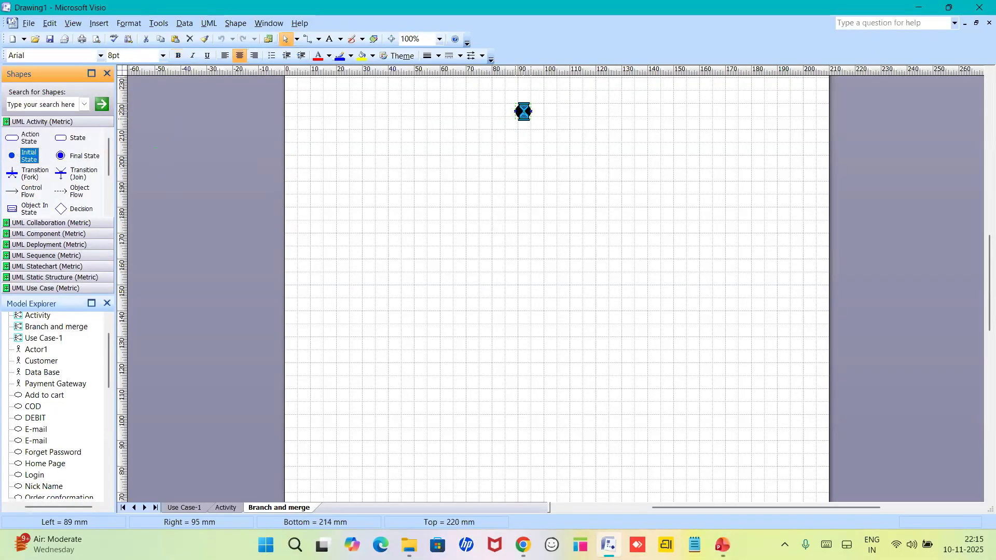
# Add an Action State named Payment directly below the Initial State.
pyautogui.click(525, 152)
pyautogui.moveTo(15, 138); pyautogui.dragTo(529, 171)
pyautogui.doubleClick(527, 168)
pyautogui.write('Payment')
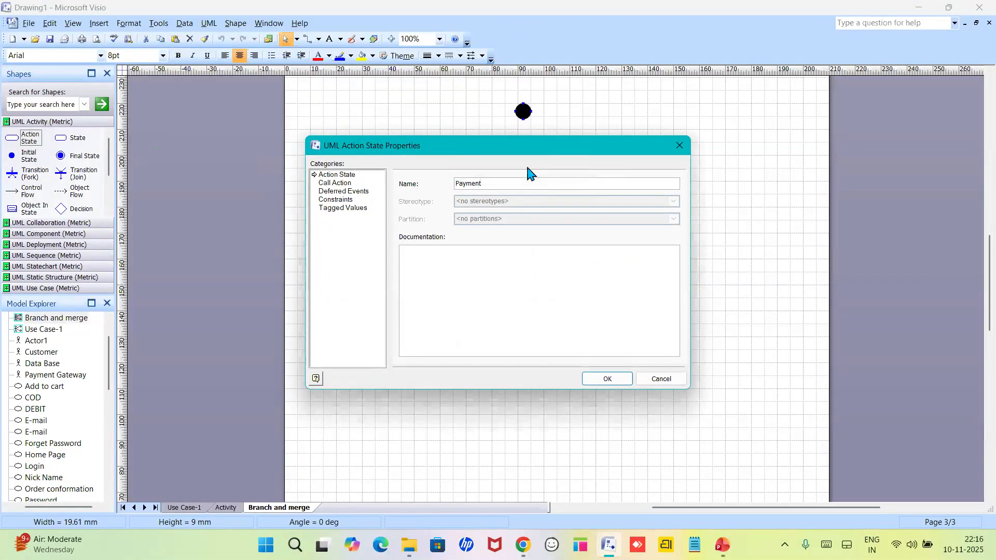
pyautogui.press('Return')
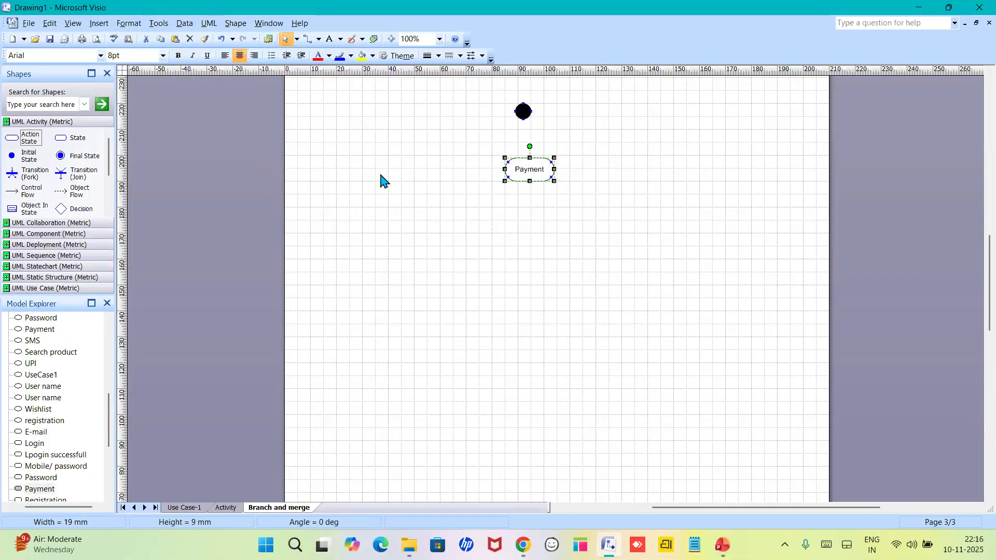
# Place three Action States below Payment: one to its left, one underneath and one to its right.
pyautogui.click(21, 138)
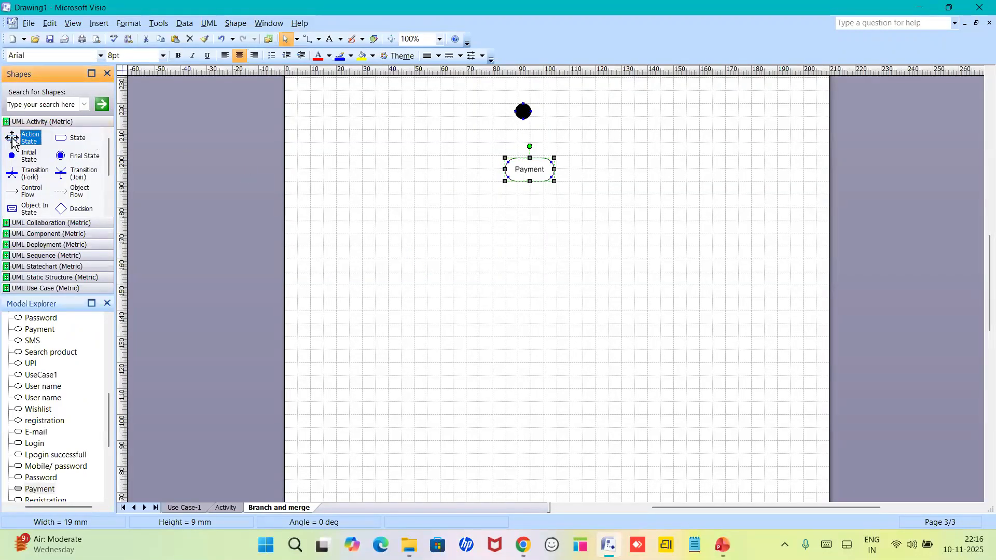
pyautogui.moveTo(11, 138); pyautogui.dragTo(456, 239)
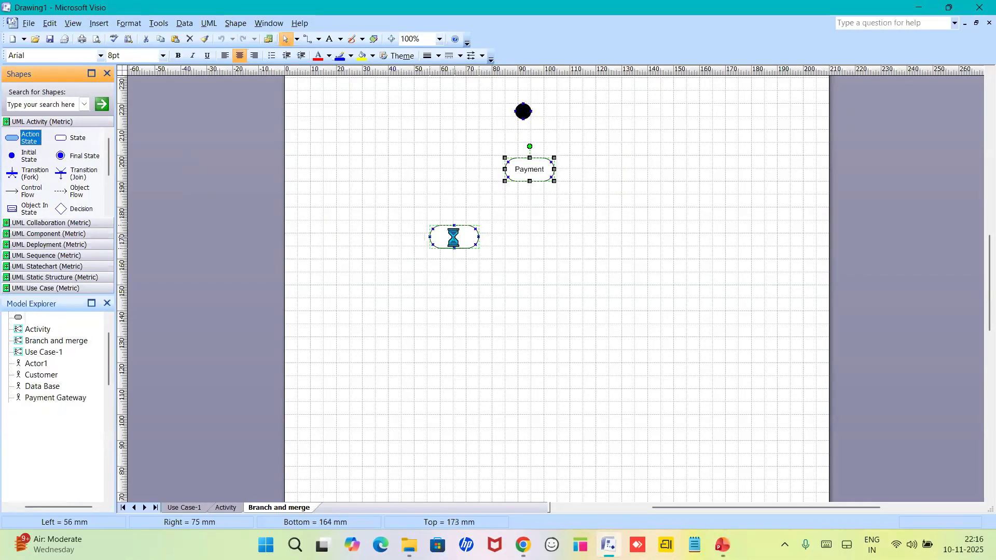
pyautogui.click(15, 139)
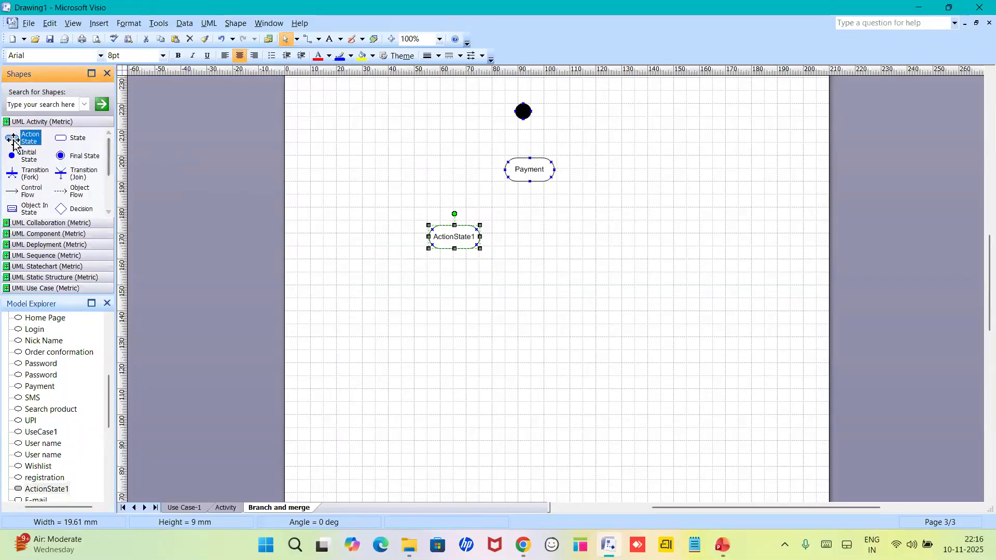
pyautogui.moveTo(11, 137); pyautogui.dragTo(541, 282)
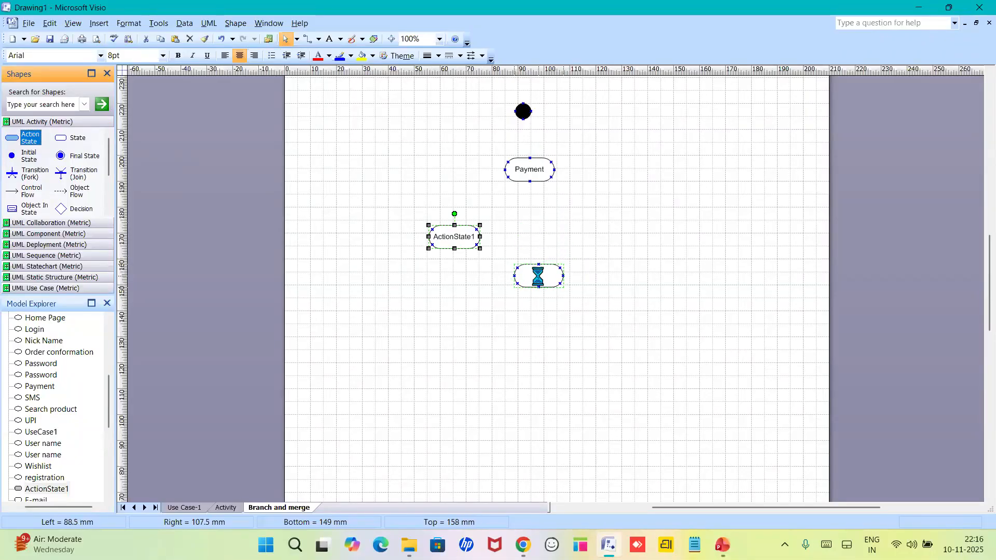
pyautogui.click(11, 137)
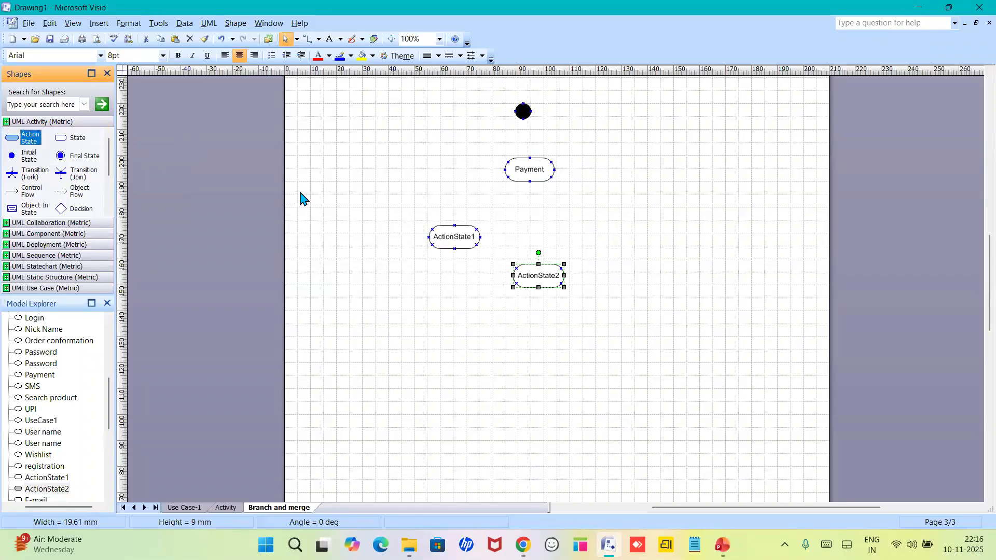
pyautogui.moveTo(12, 139); pyautogui.dragTo(625, 238)
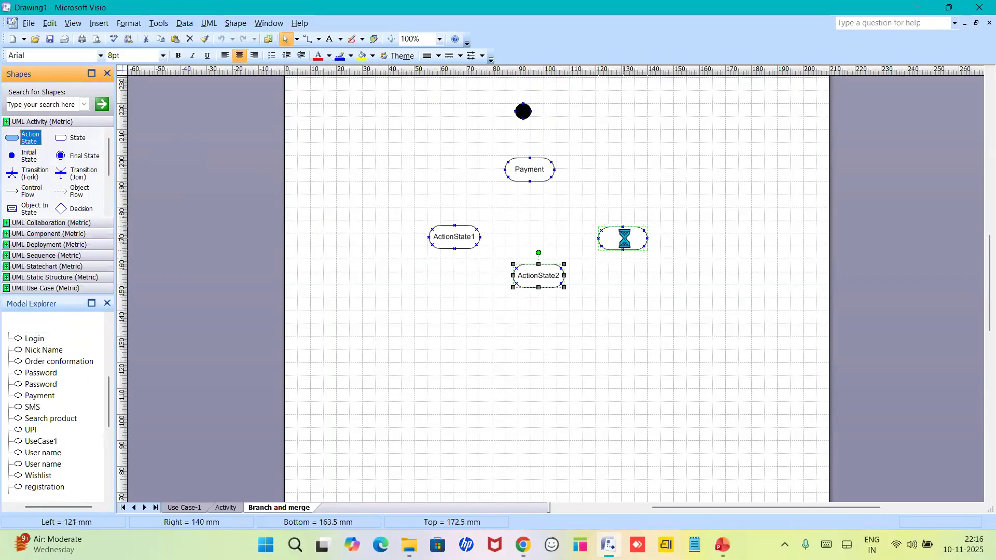
pyautogui.click(540, 237)
# Name the Action State to the left UPI and the one underneath Payment COD.
pyautogui.doubleClick(447, 239)
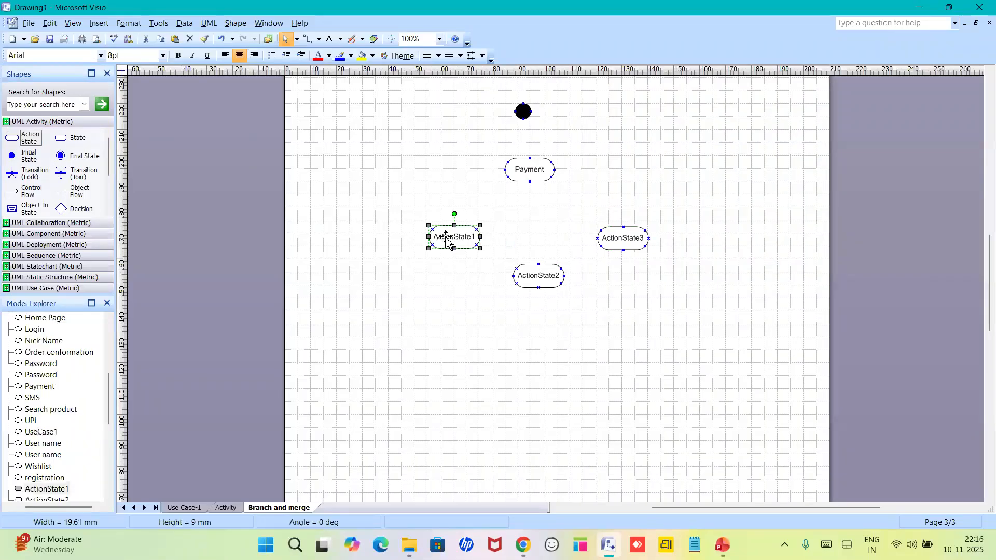
pyautogui.write('UPI')
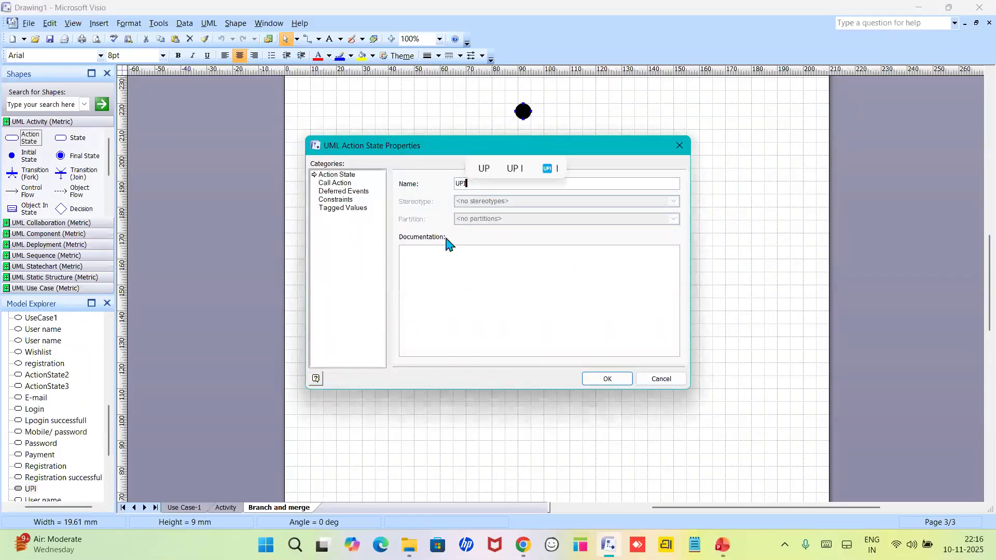
pyautogui.press('Return')
pyautogui.click(538, 280)
pyautogui.doubleClick(539, 280)
pyautogui.write('COD')
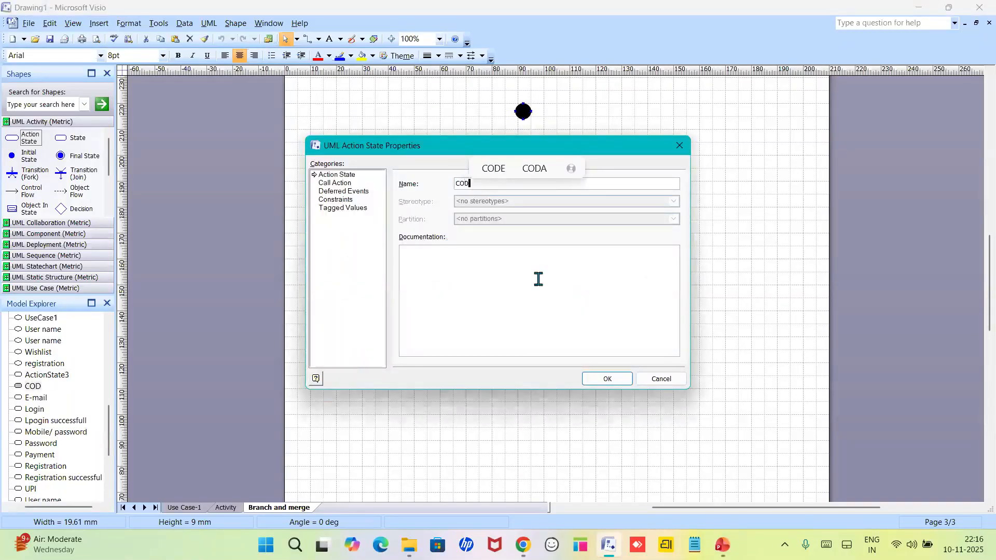
pyautogui.press('Return')
pyautogui.click(628, 237)
pyautogui.write('CARDS')
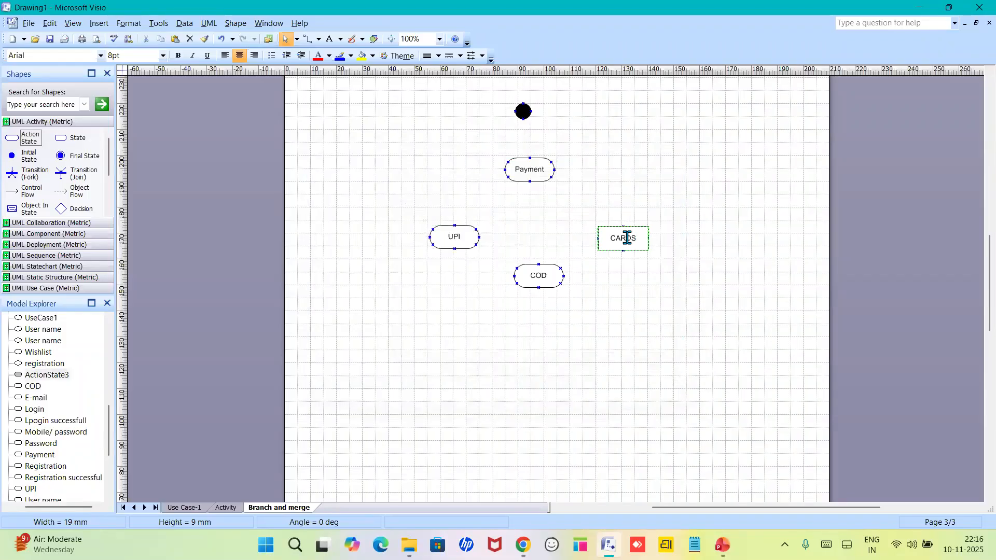
pyautogui.press('Return')
pyautogui.press('BackSpace')
pyautogui.press('BackSpace')
pyautogui.click(632, 280)
# Name the Action State to the right of COD cards in its properties.
pyautogui.doubleClick(621, 240)
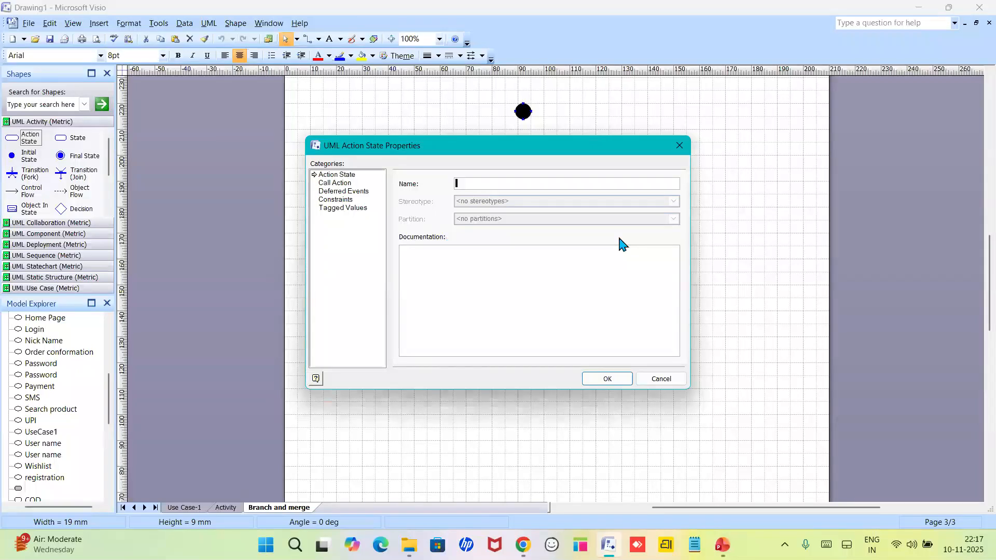
pyautogui.write('cards')
pyautogui.press('Return')
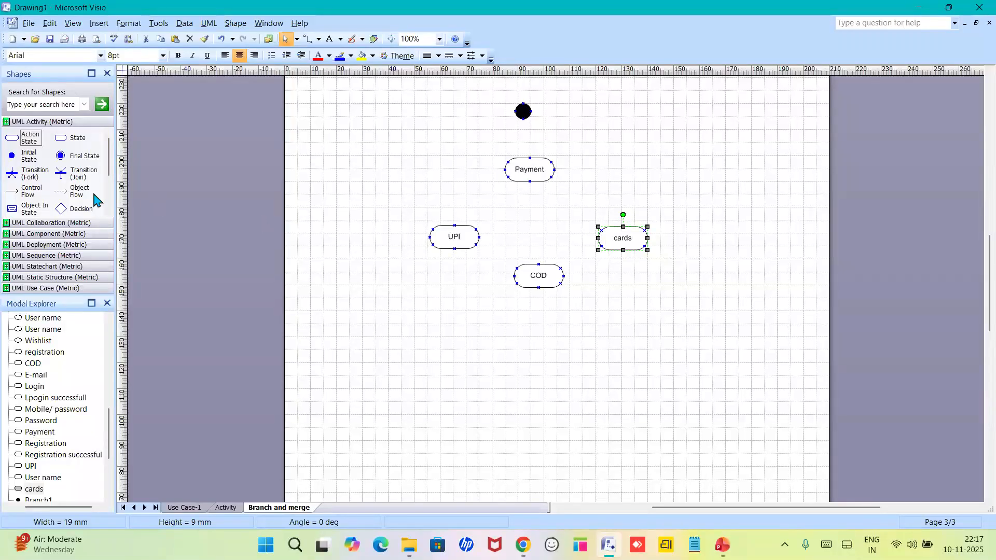
# Place a Decision between Payment and COD, and link Initial State, Payment and Decision in sequence with Control Flows.
pyautogui.moveTo(62, 208); pyautogui.dragTo(539, 230)
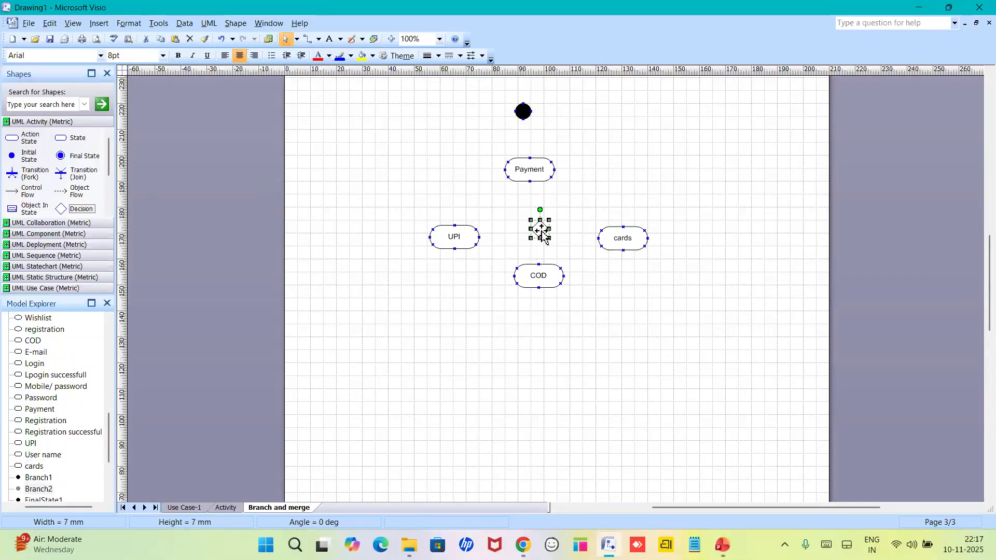
pyautogui.click(623, 187)
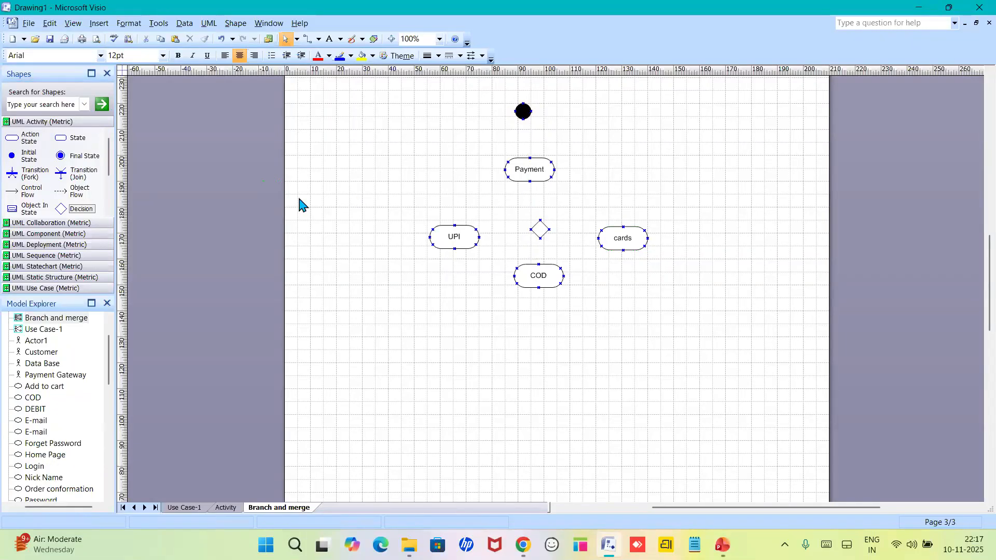
pyautogui.click(11, 192)
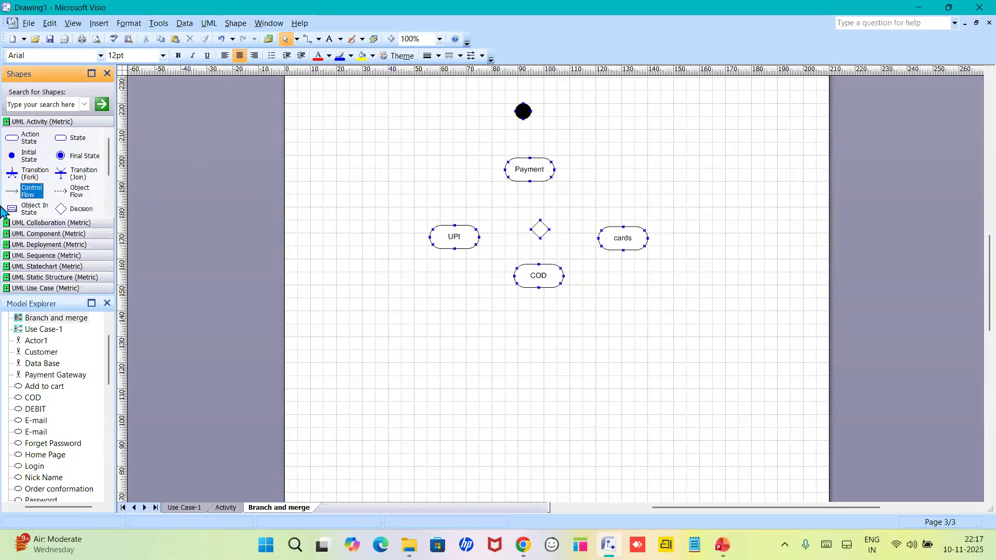
pyautogui.moveTo(13, 192); pyautogui.dragTo(529, 157)
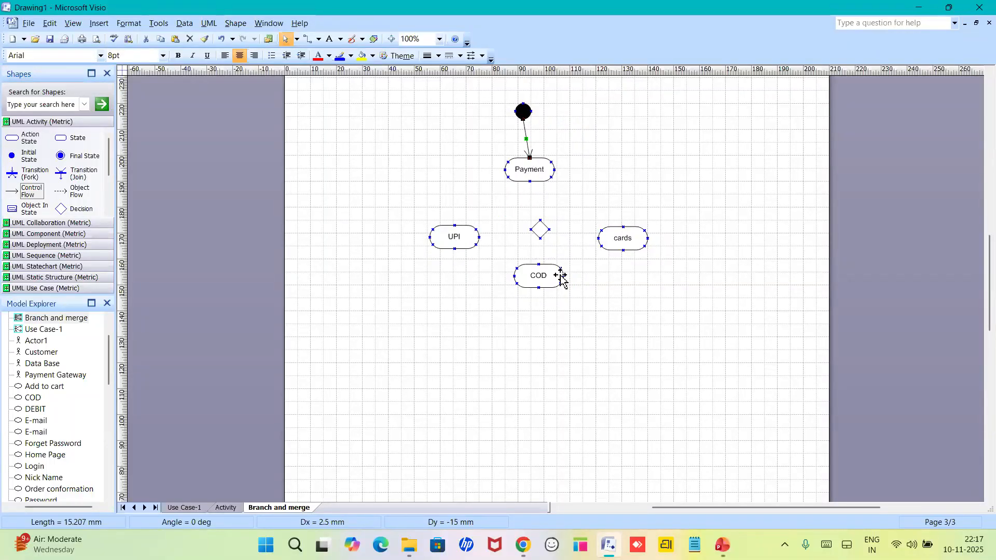
pyautogui.click(14, 191)
pyautogui.moveTo(102, 205); pyautogui.dragTo(540, 219)
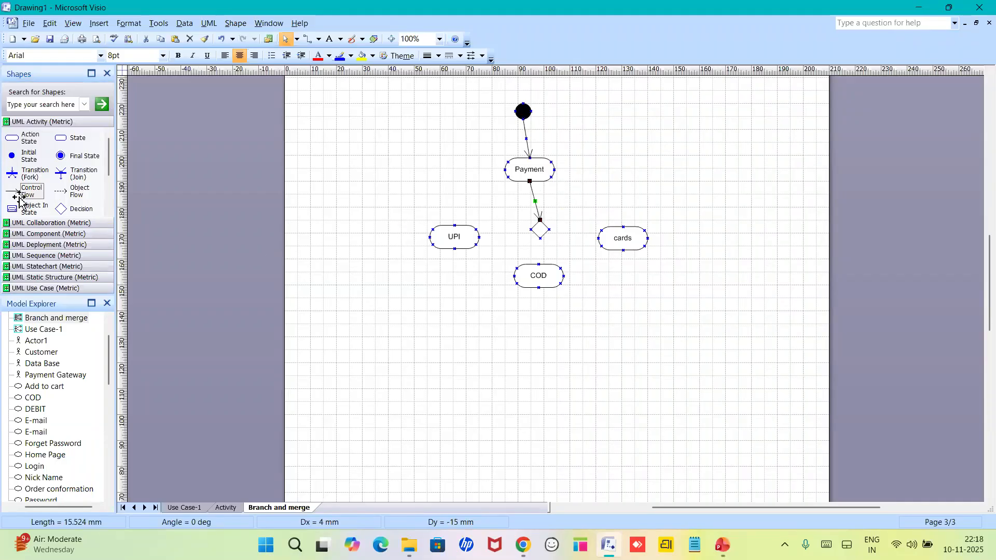
# Connect the Decision to the cards and UPI Action States with Control Flows pointing at each of them.
pyautogui.moveTo(16, 193); pyautogui.dragTo(574, 232)
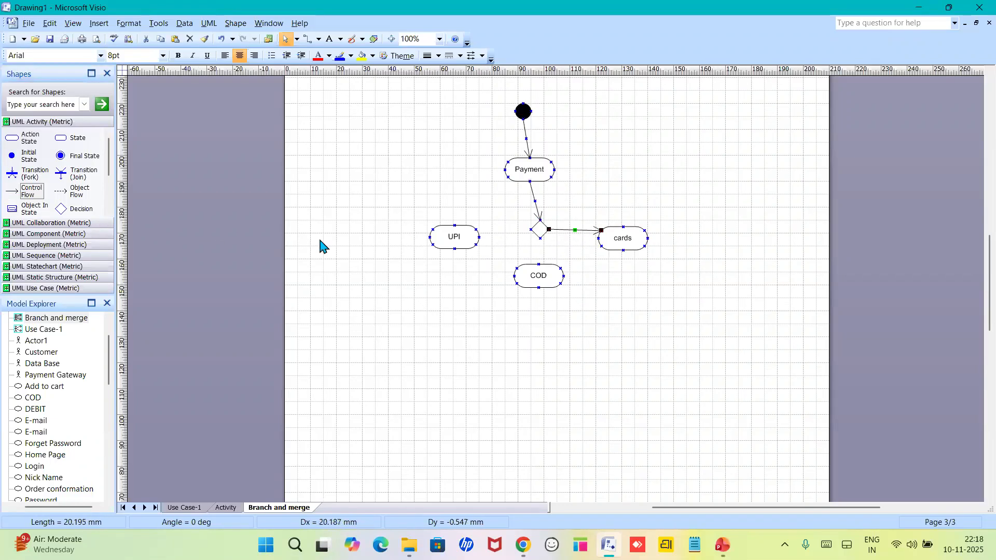
pyautogui.moveTo(21, 192); pyautogui.dragTo(458, 237)
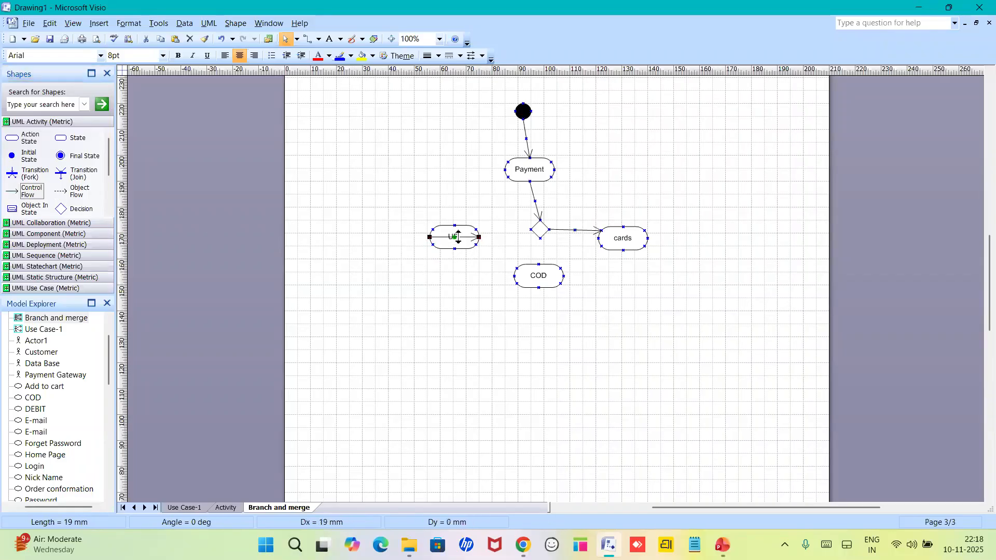
pyautogui.click(431, 237)
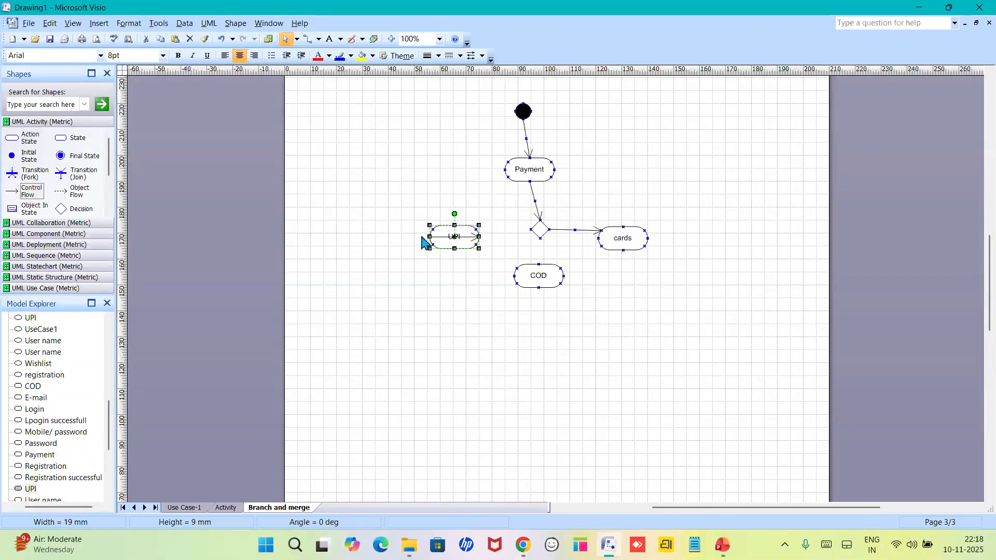
pyautogui.click(442, 220)
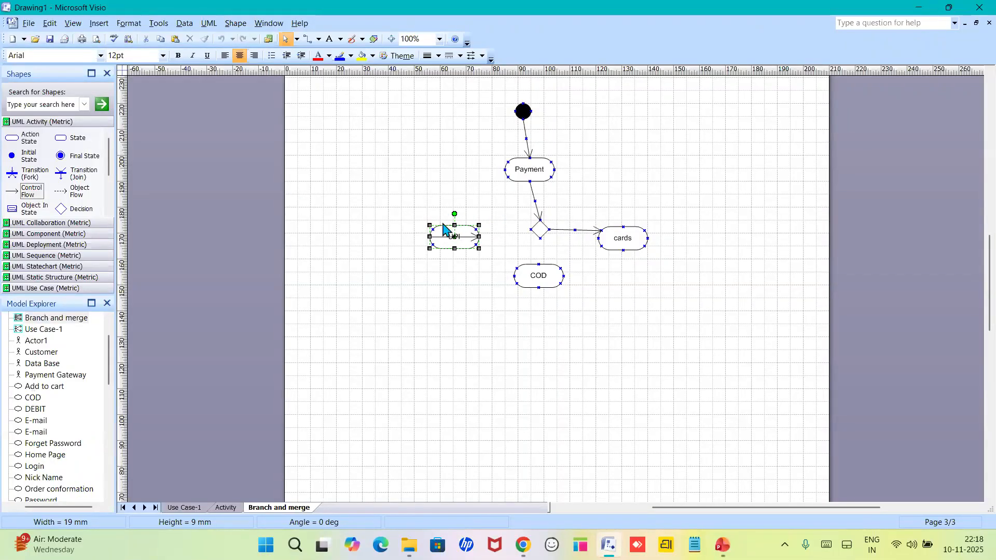
pyautogui.click(432, 237)
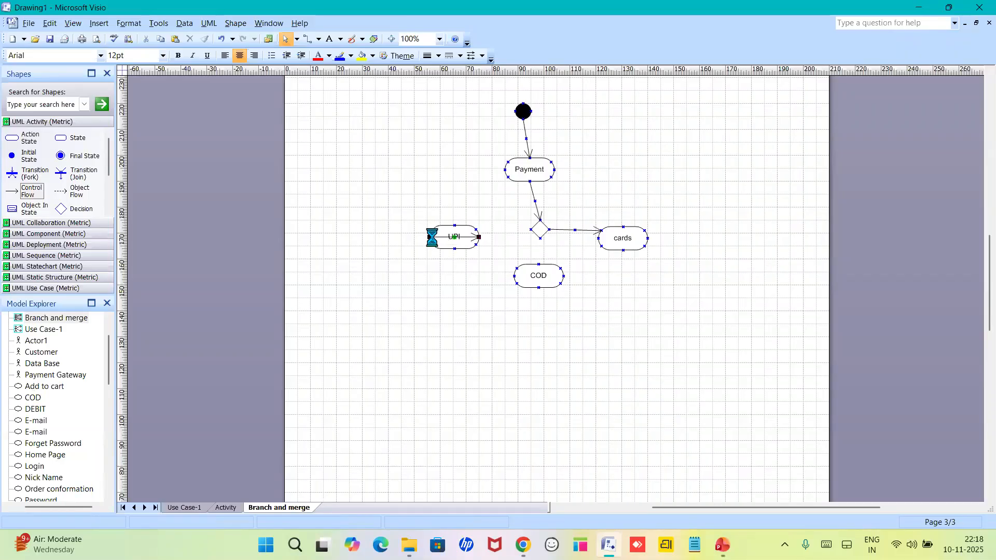
pyautogui.moveTo(430, 237); pyautogui.dragTo(441, 220)
pyautogui.moveTo(517, 231); pyautogui.dragTo(530, 230)
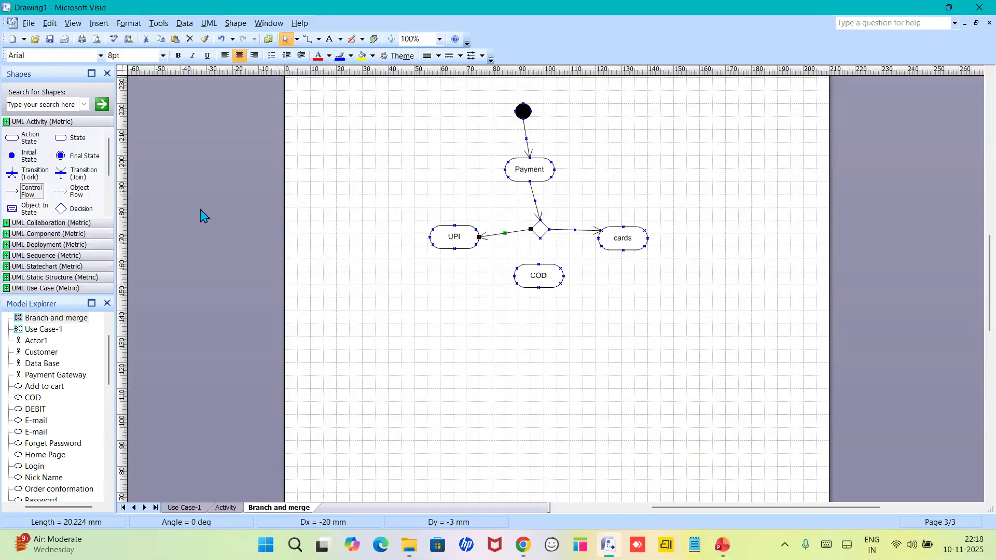
# Connect the bottom corner of the Decision to the top of COD with a Control Flow.
pyautogui.click(12, 193)
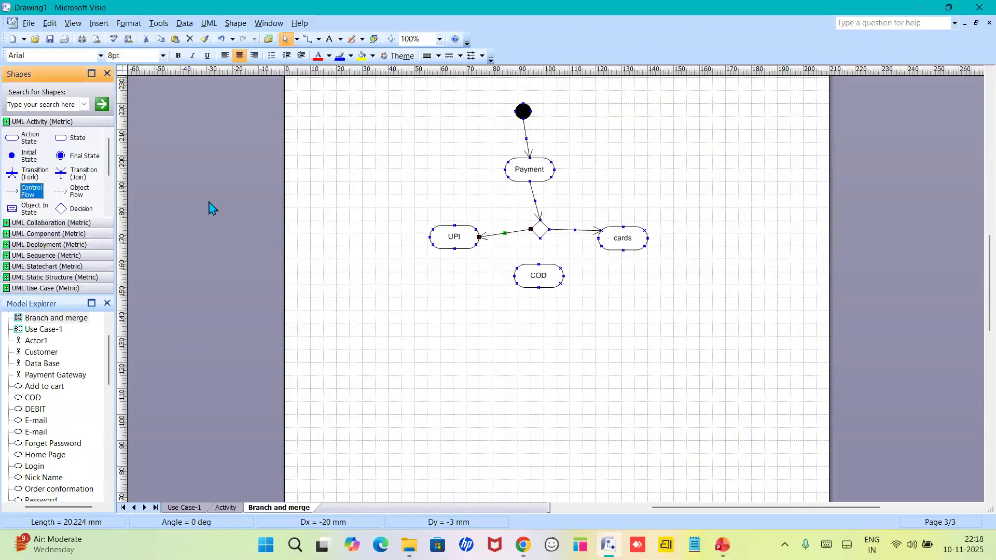
pyautogui.moveTo(24, 200); pyautogui.dragTo(579, 251)
pyautogui.moveTo(540, 265); pyautogui.dragTo(538, 264)
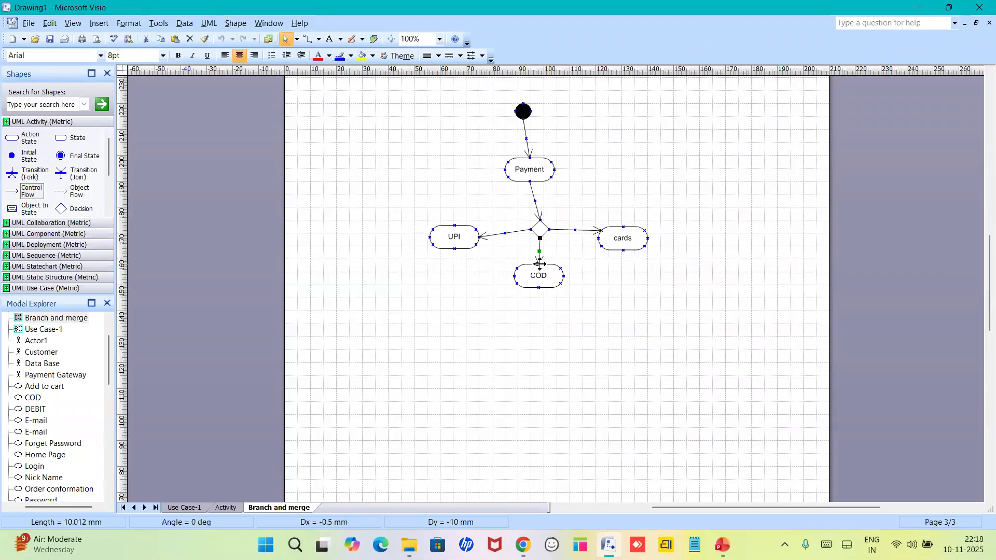
pyautogui.click(567, 342)
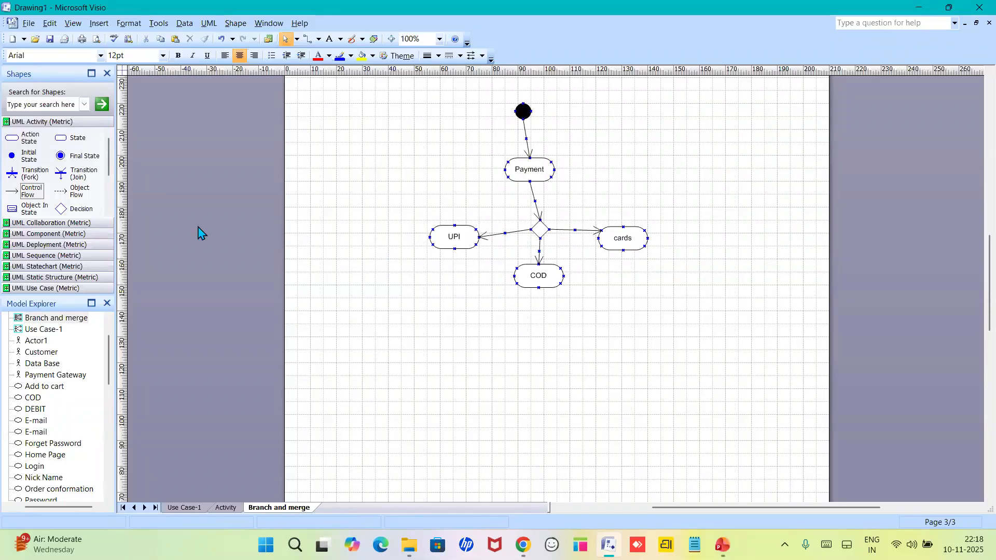
# Draw downward Control Flows from UPI, COD and cards, about 27 mm, 9 mm and 24 mm long respectively.
pyautogui.click(28, 191)
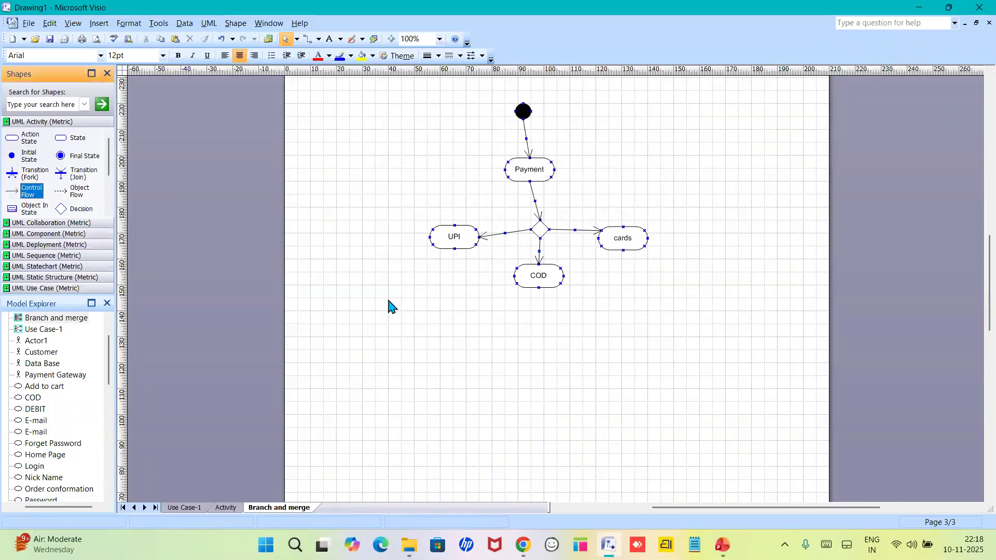
pyautogui.moveTo(12, 191); pyautogui.dragTo(456, 319)
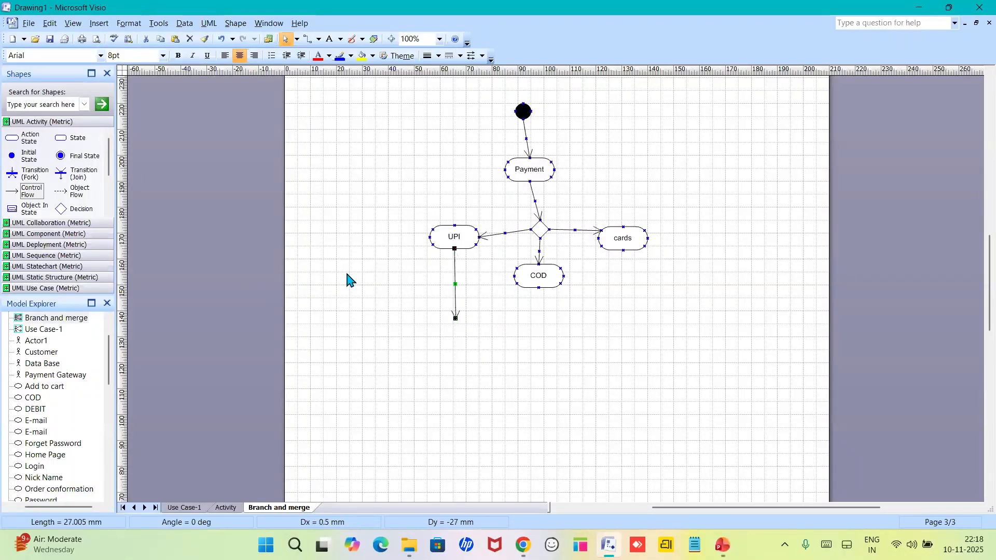
pyautogui.moveTo(14, 194); pyautogui.dragTo(563, 293)
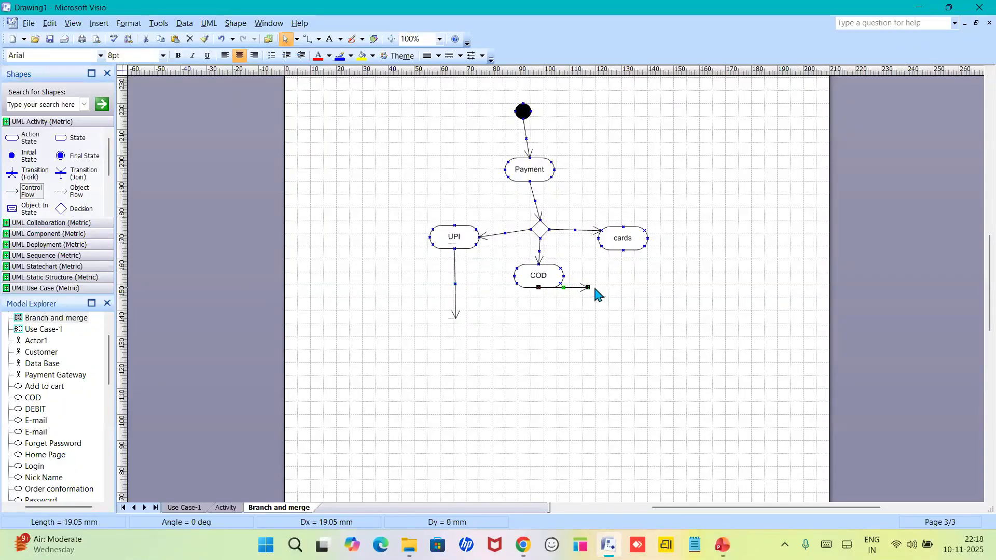
pyautogui.moveTo(588, 288); pyautogui.dragTo(539, 312)
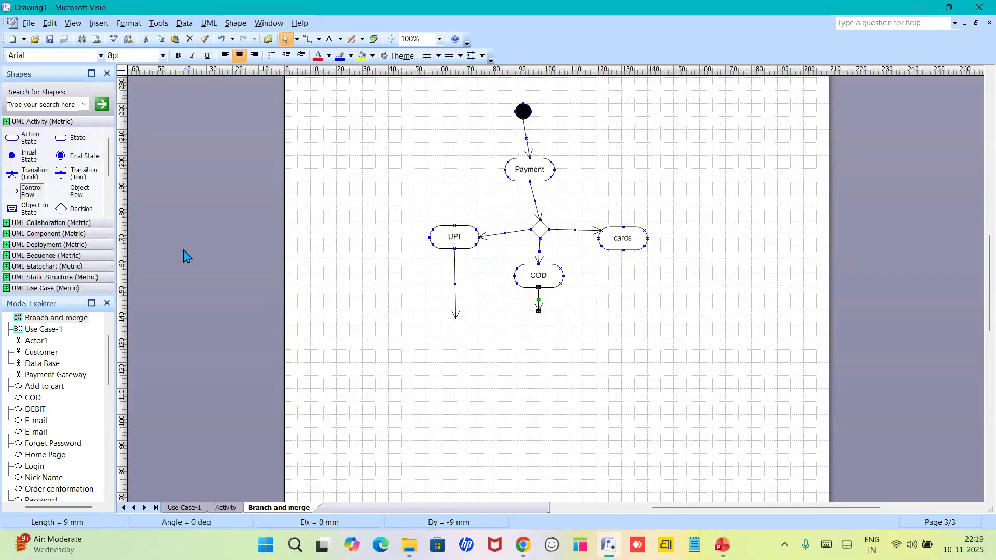
pyautogui.moveTo(23, 192); pyautogui.dragTo(672, 271)
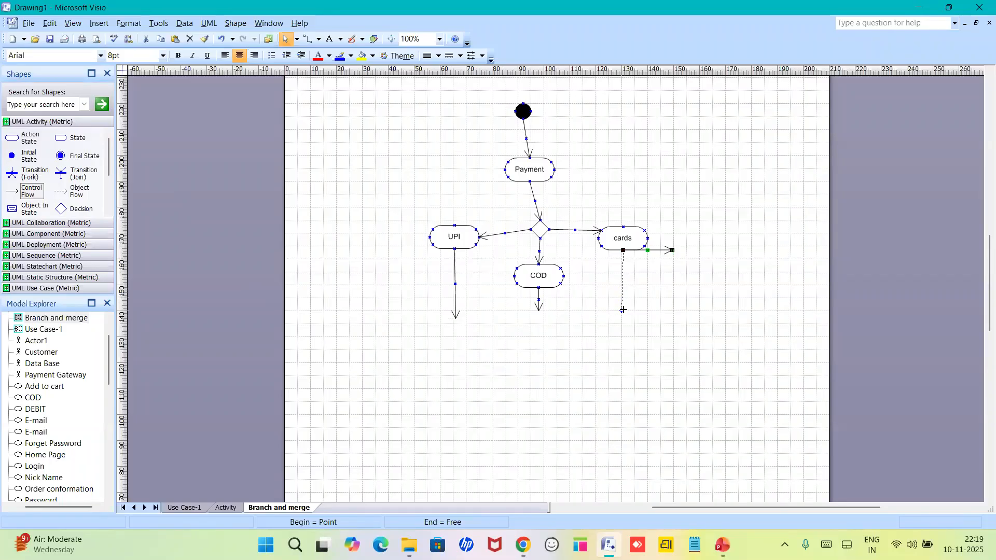
pyautogui.moveTo(626, 310); pyautogui.dragTo(626, 310)
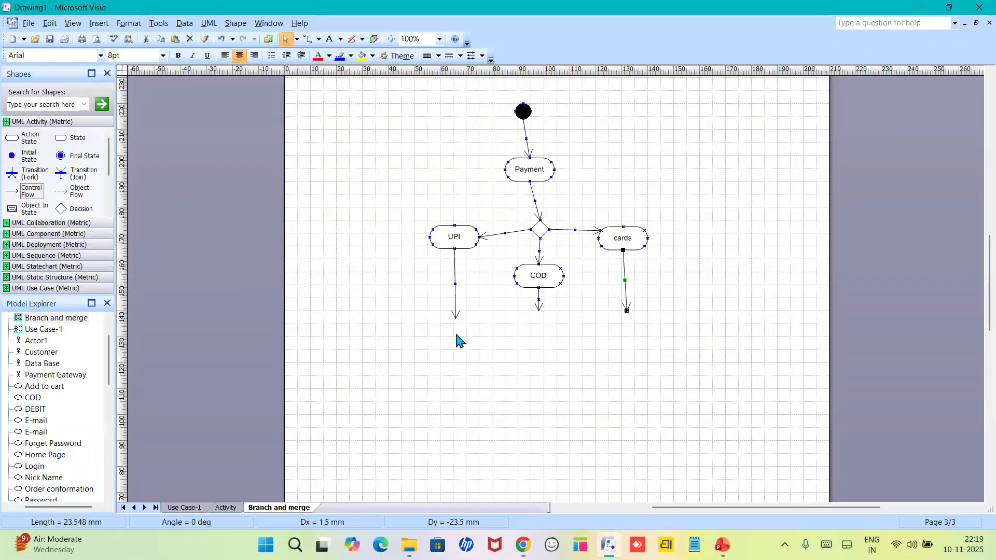
# Place a second Decision at the end of the Control Flow leaving COD.
pyautogui.click(63, 209)
pyautogui.moveTo(63, 210); pyautogui.dragTo(538, 325)
pyautogui.click(349, 322)
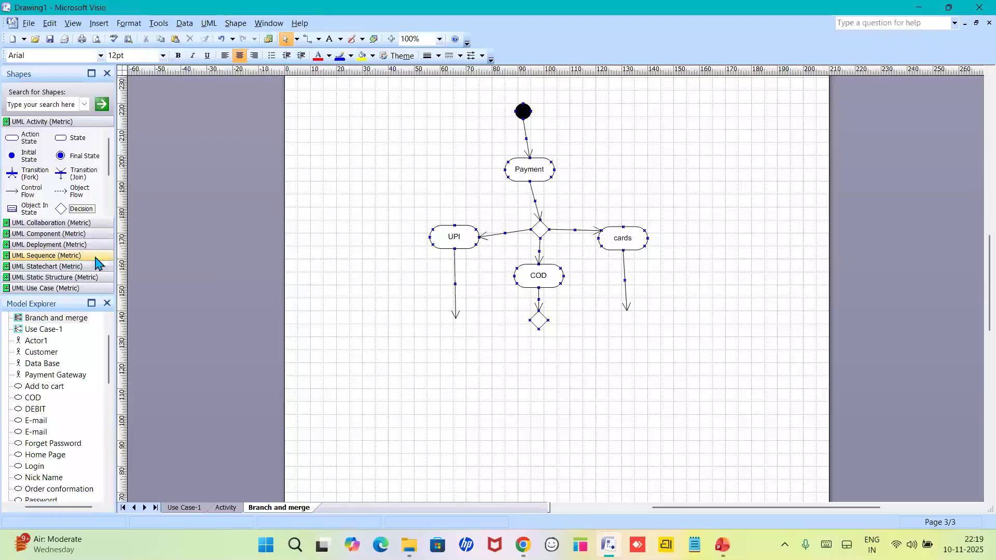
pyautogui.moveTo(15, 192); pyautogui.dragTo(530, 321)
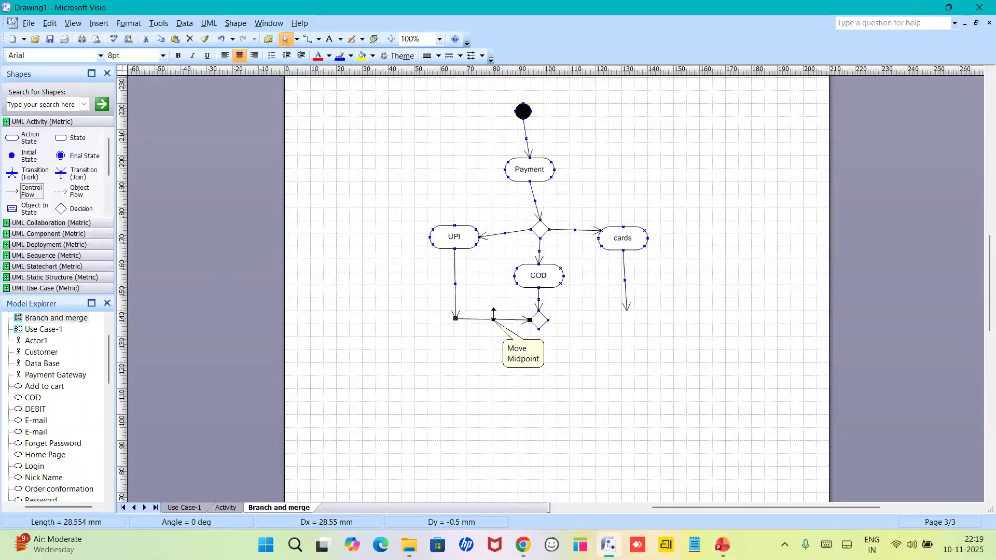
pyautogui.press('Delete')
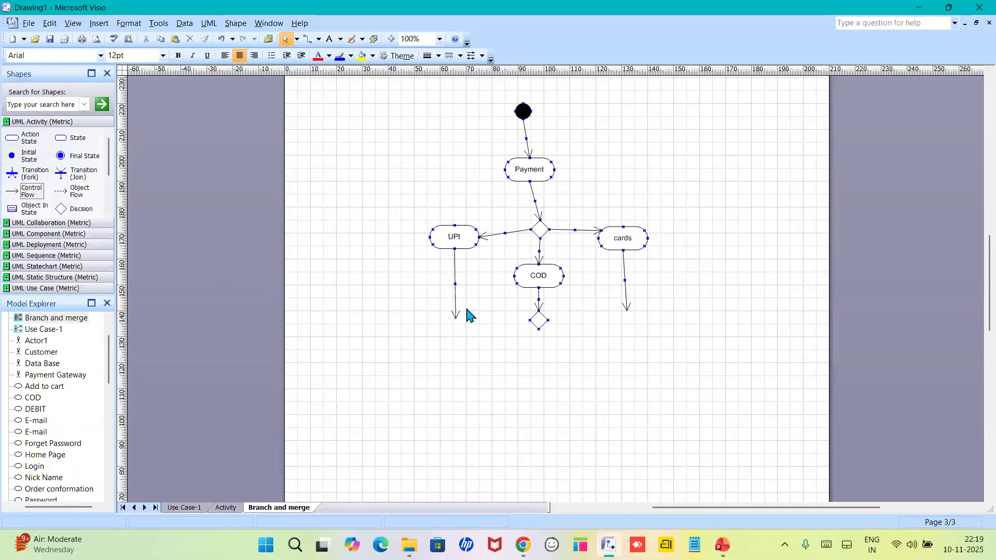
pyautogui.moveTo(458, 316); pyautogui.dragTo(507, 300)
pyautogui.click(456, 316)
pyautogui.doubleClick(507, 301)
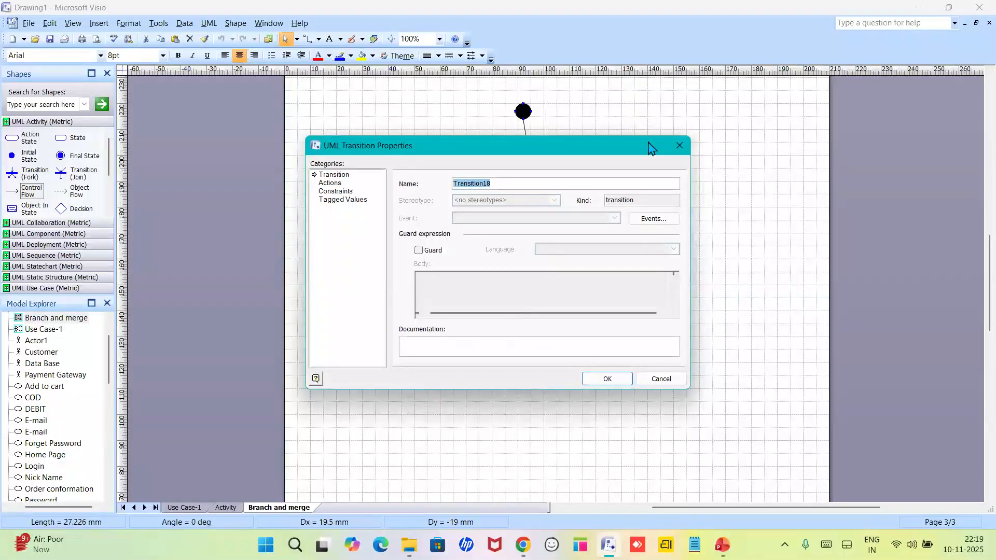
pyautogui.click(680, 145)
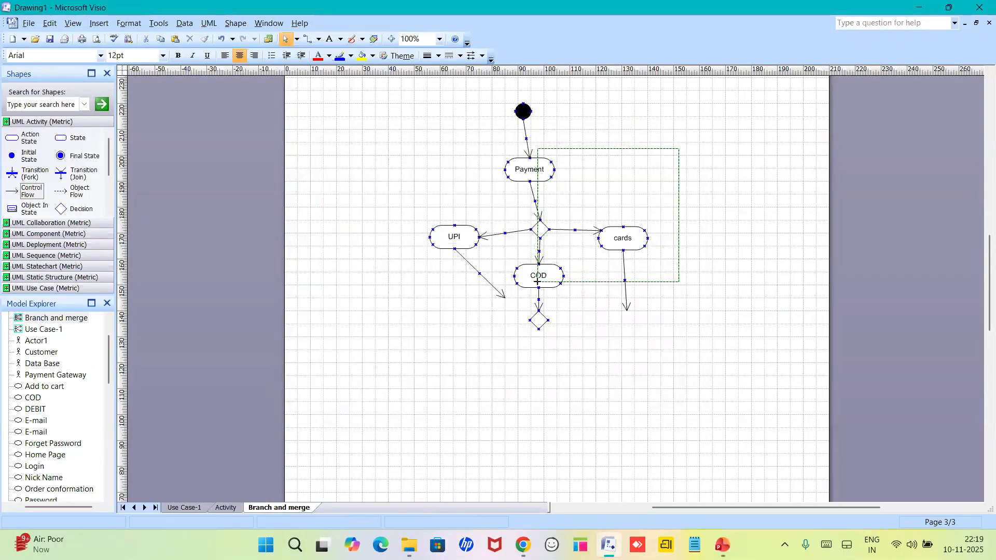
pyautogui.moveTo(602, 215); pyautogui.dragTo(566, 284)
pyautogui.doubleClick(567, 284)
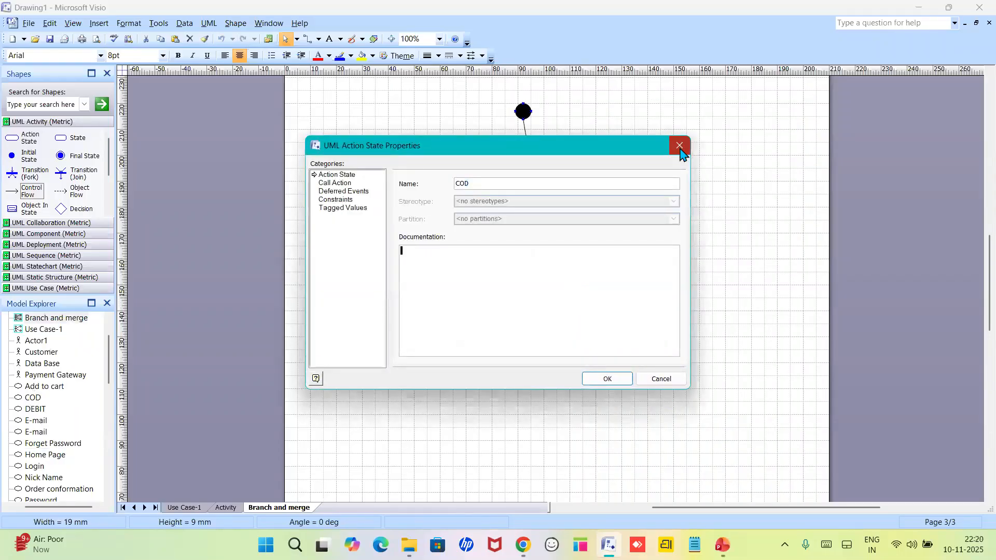
pyautogui.click(680, 145)
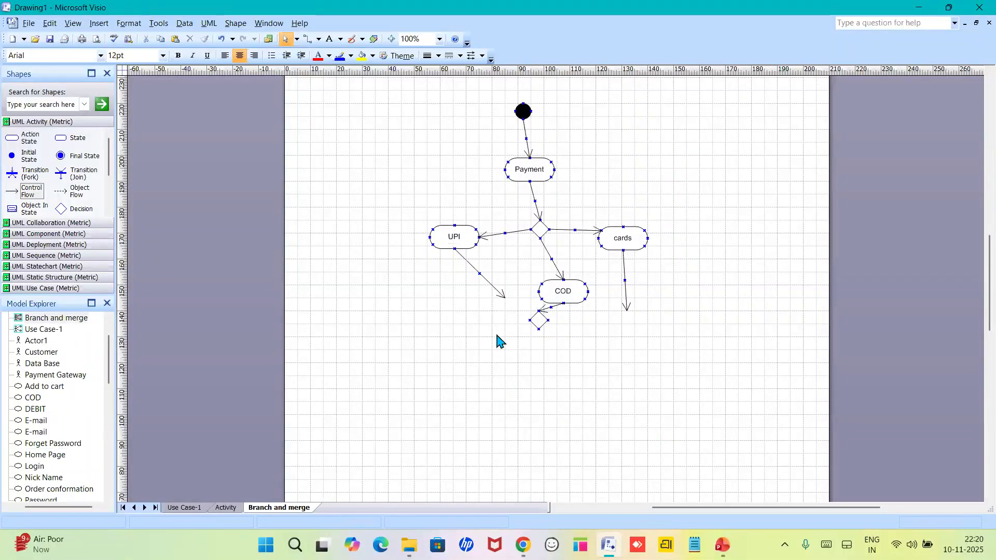
# Attach the UPI flow to the lower Decision as a right-angle connector, and move COD back between the two Decisions.
pyautogui.moveTo(506, 298); pyautogui.dragTo(526, 320)
pyautogui.rightClick(508, 299)
pyautogui.click(542, 421)
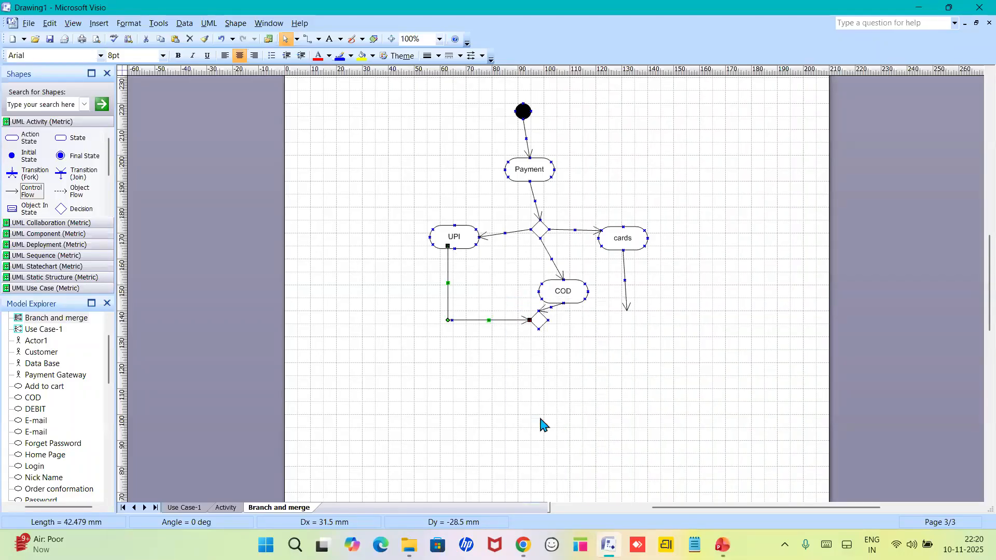
pyautogui.moveTo(554, 297); pyautogui.dragTo(535, 285)
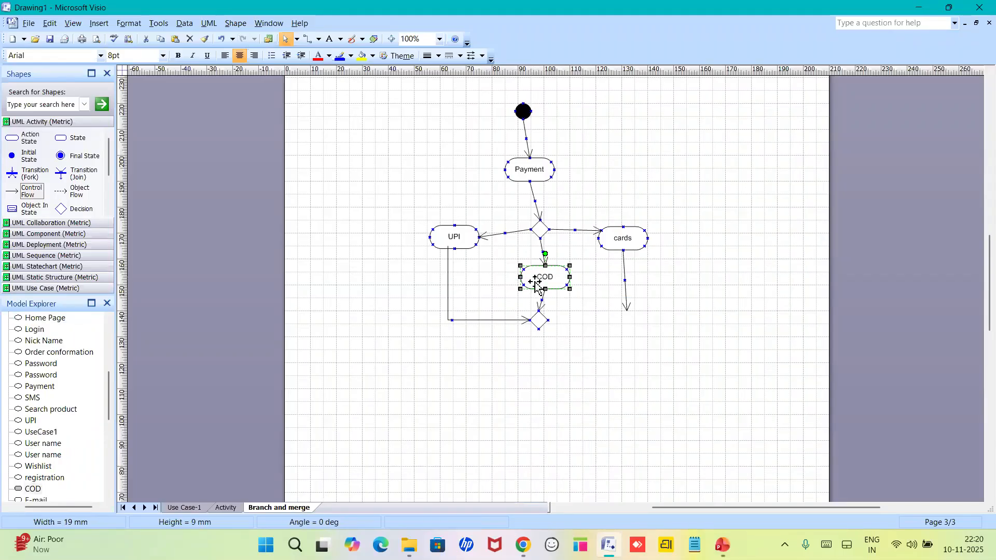
# Attach the end of the cards flow to the lower Decision and make it a right-angle connector.
pyautogui.click(626, 310)
pyautogui.moveTo(621, 314); pyautogui.dragTo(551, 321)
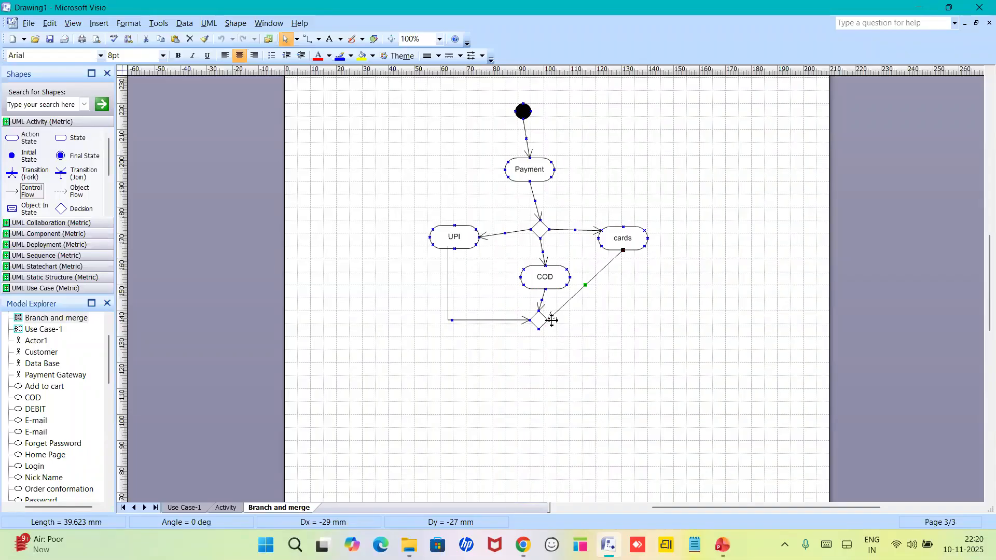
pyautogui.rightClick(585, 286)
pyautogui.click(630, 413)
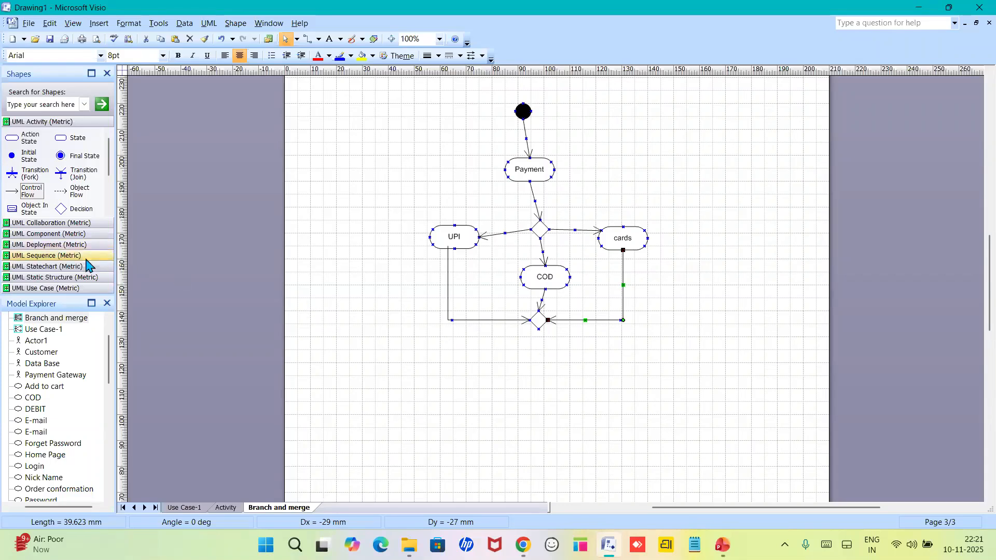
# Draw a Control Flow about 13 mm down from the lower Decision to a new Action State named order confirmed.
pyautogui.click(16, 198)
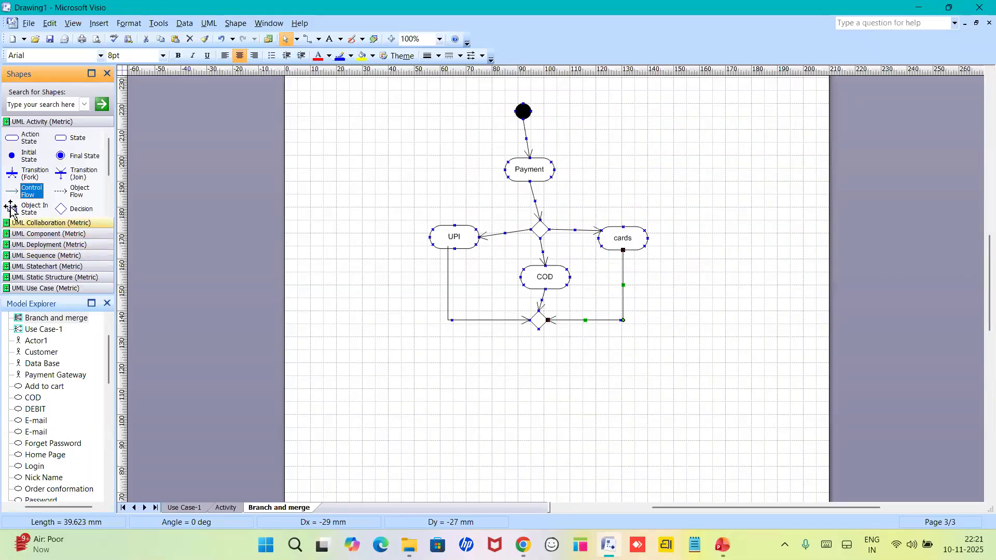
pyautogui.moveTo(10, 195); pyautogui.dragTo(539, 362)
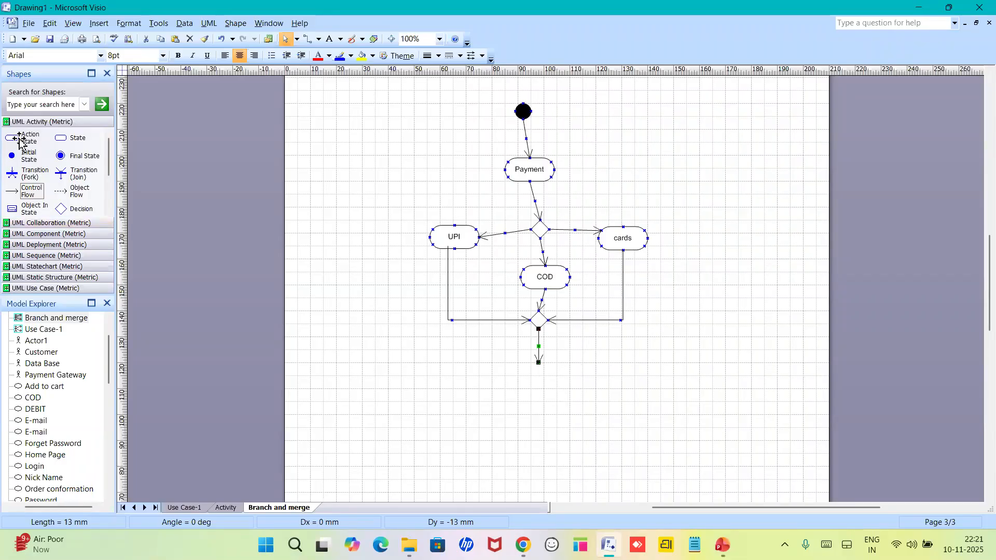
pyautogui.moveTo(19, 140); pyautogui.dragTo(540, 382)
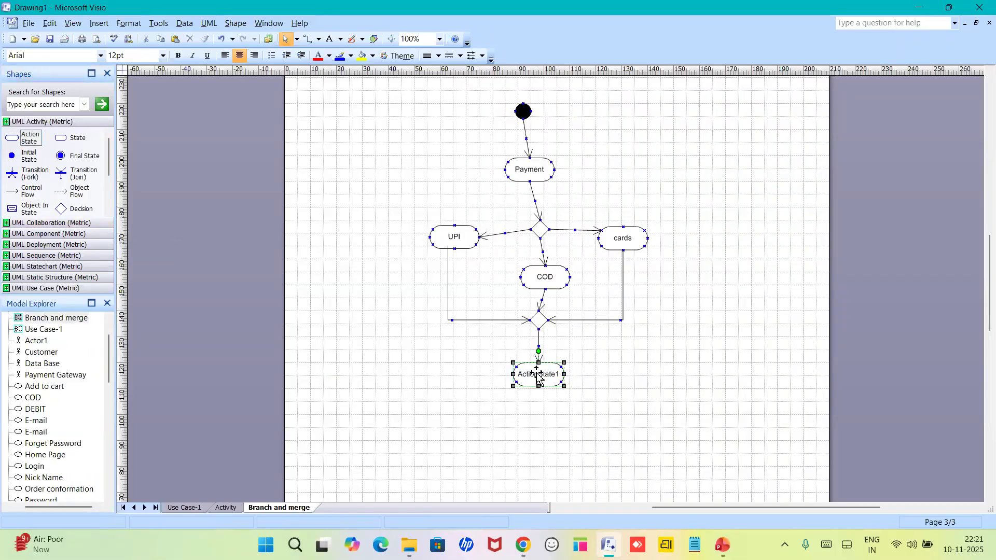
pyautogui.doubleClick(538, 378)
pyautogui.write('order confirmed')
pyautogui.press('Return')
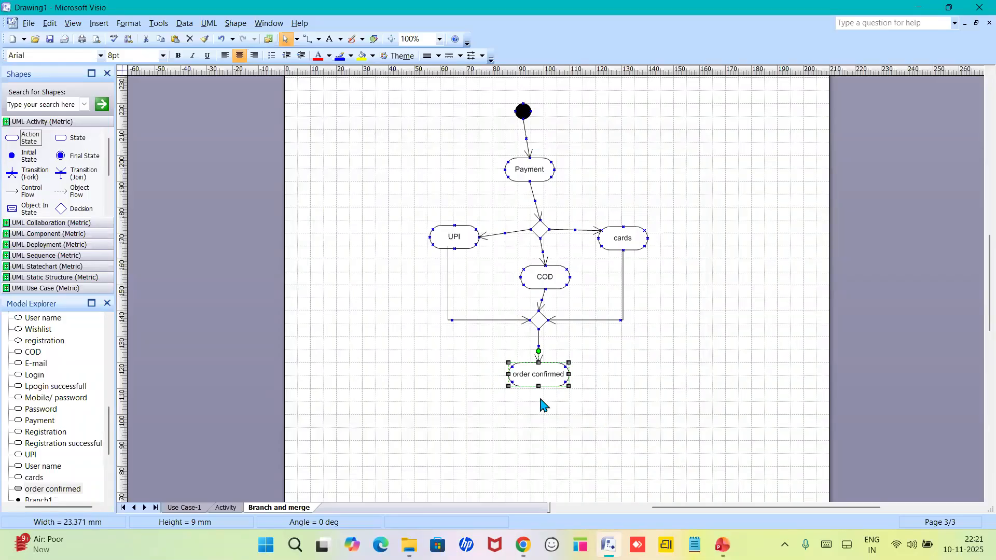
# Draw a Control Flow about 11 mm down from order confirmed and place a Final State at its end.
pyautogui.click(25, 191)
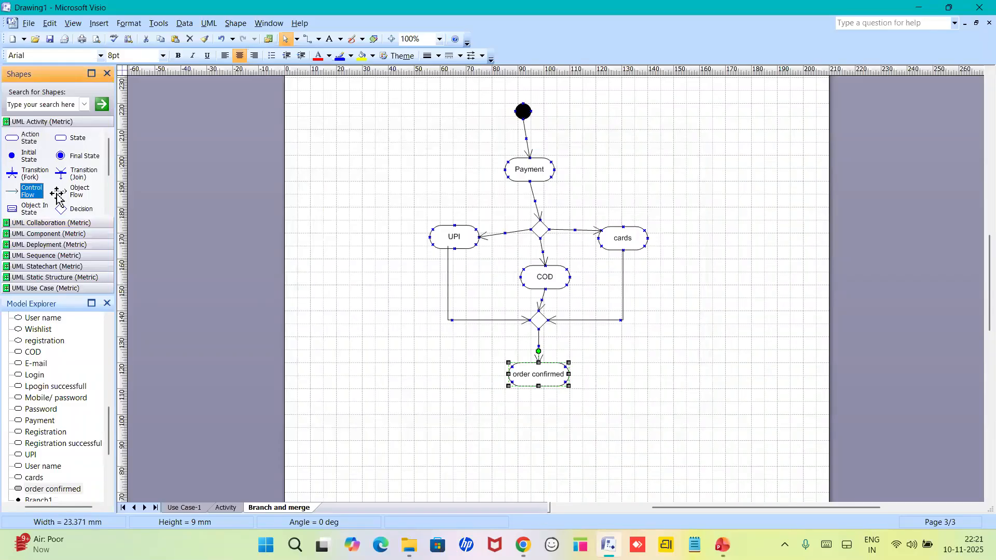
pyautogui.moveTo(12, 192); pyautogui.dragTo(540, 415)
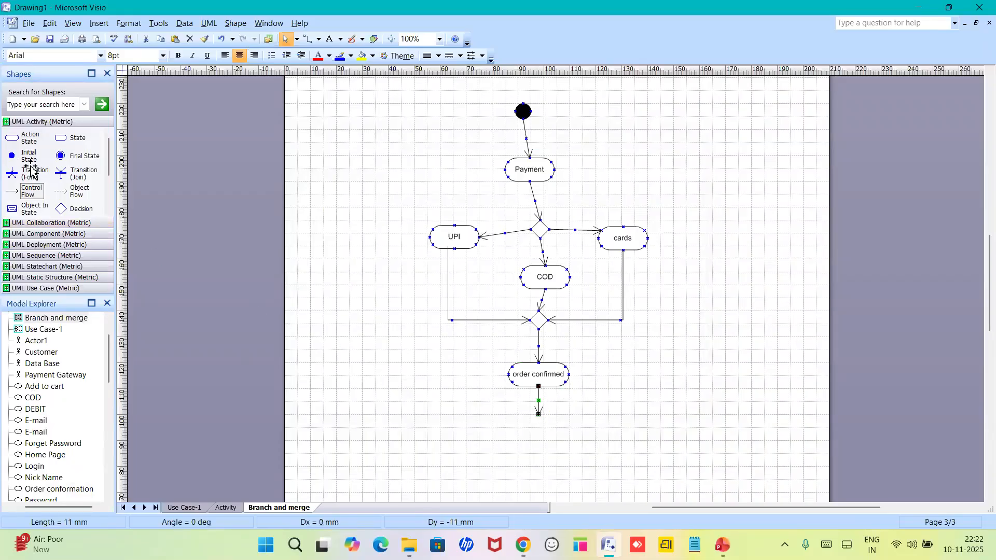
pyautogui.moveTo(60, 156); pyautogui.dragTo(99, 182)
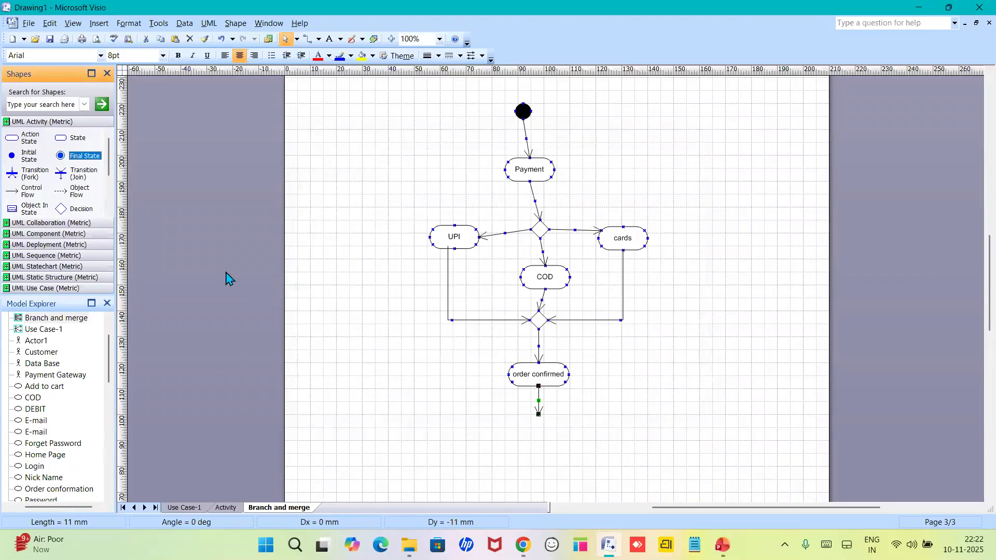
pyautogui.moveTo(61, 155); pyautogui.dragTo(539, 425)
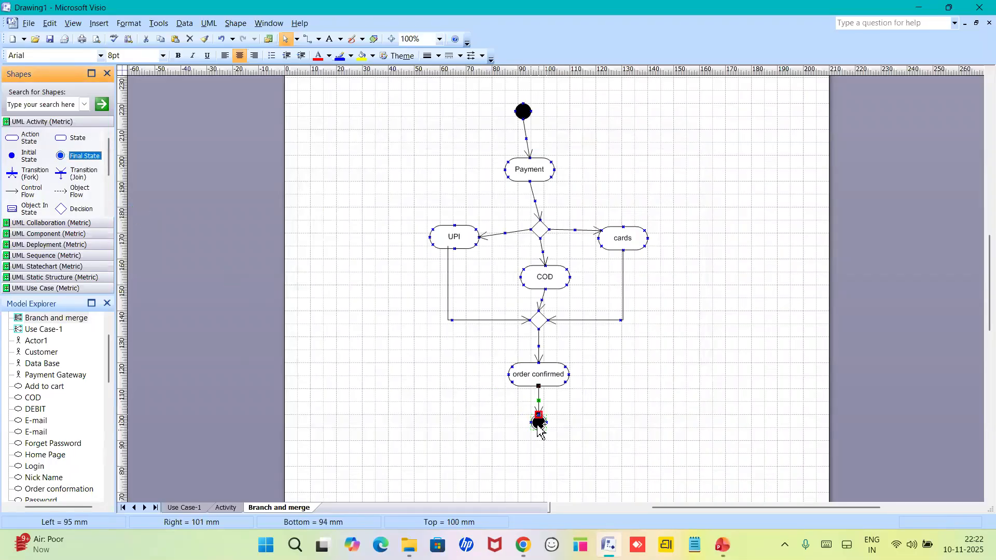
pyautogui.click(597, 429)
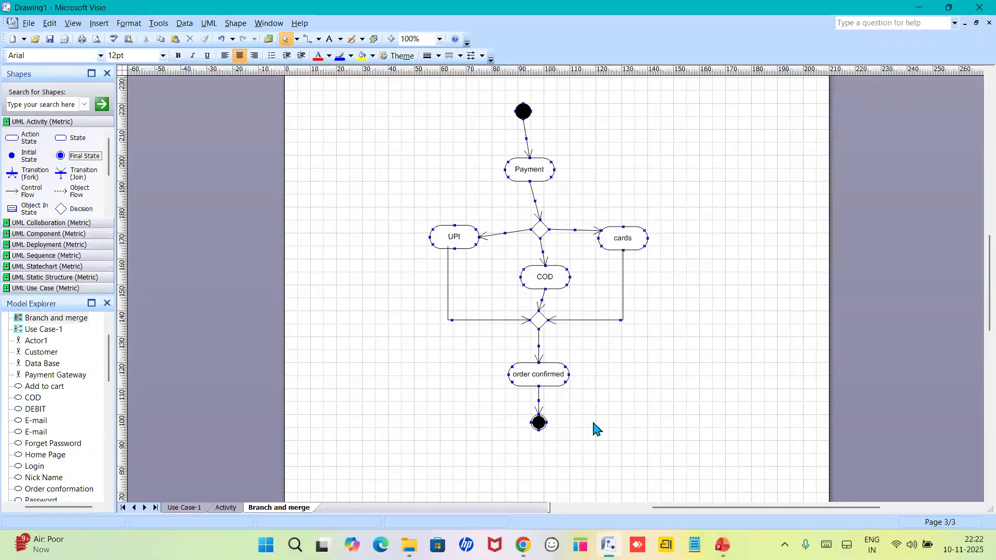
# Insert a new foreground page named Fork and Join.
pyautogui.rightClick(292, 509)
pyautogui.click(324, 453)
pyautogui.write('Fork and Join')
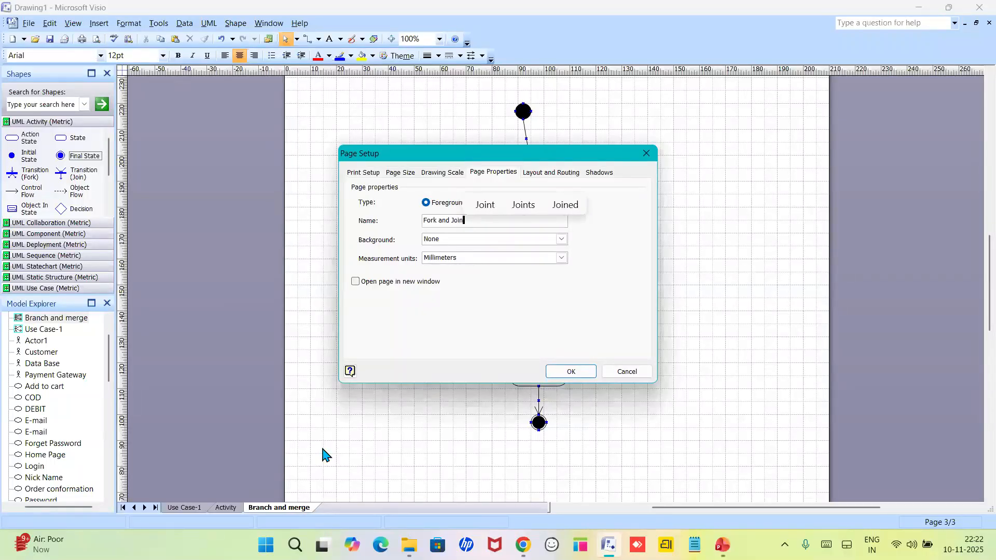
pyautogui.press('Return')
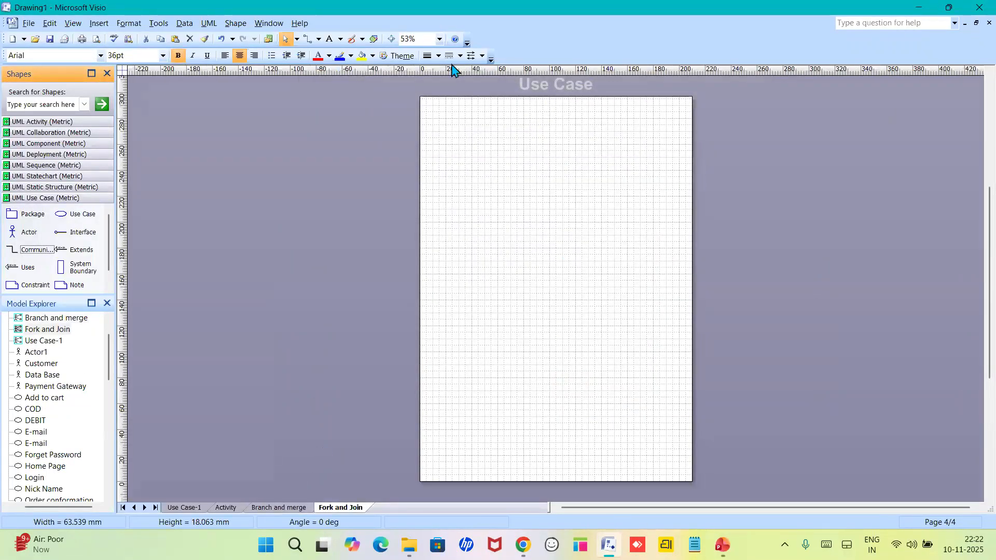
pyautogui.click(441, 44)
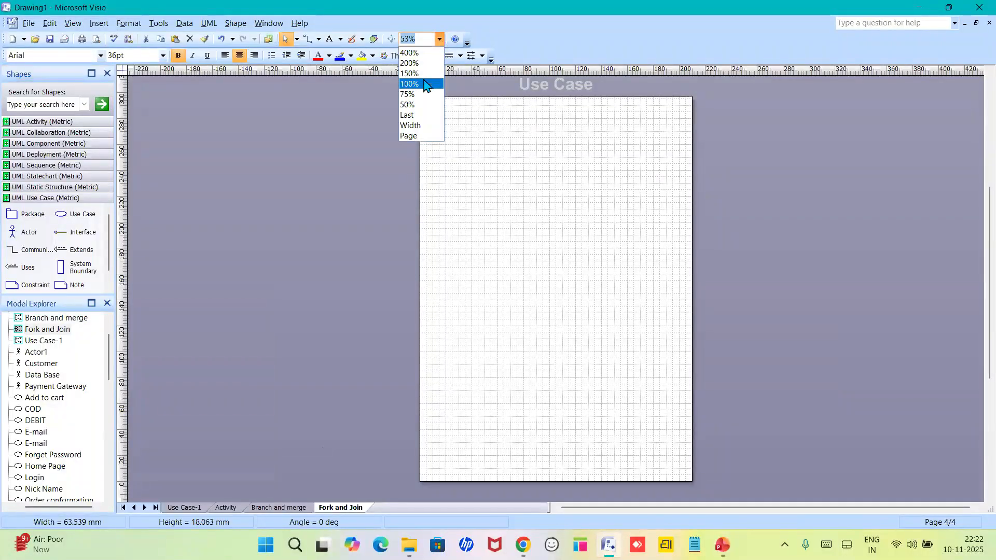
pyautogui.click(427, 88)
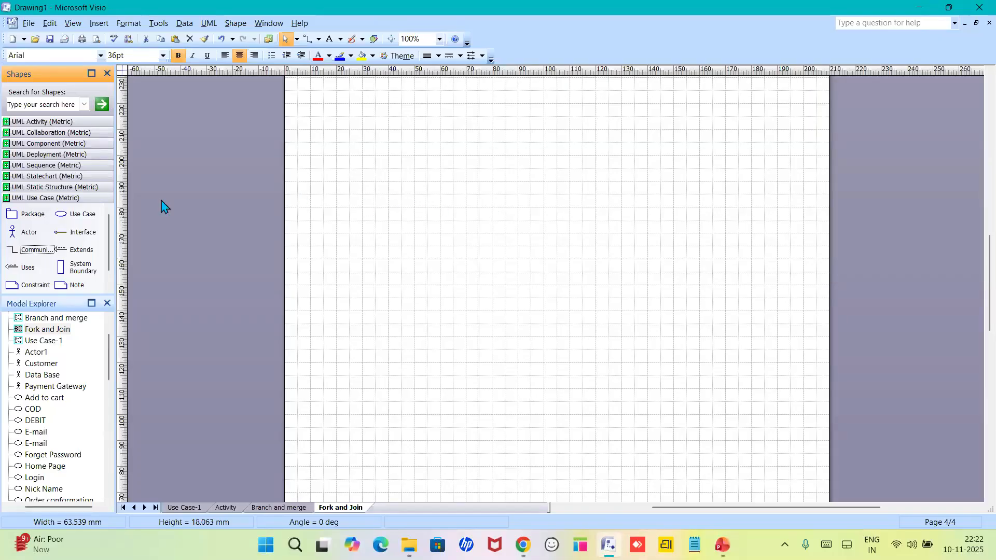
# Place an Initial State near the page's upper edge and link it by Control Flow to a new Action State named Order confirmed below.
pyautogui.click(69, 123)
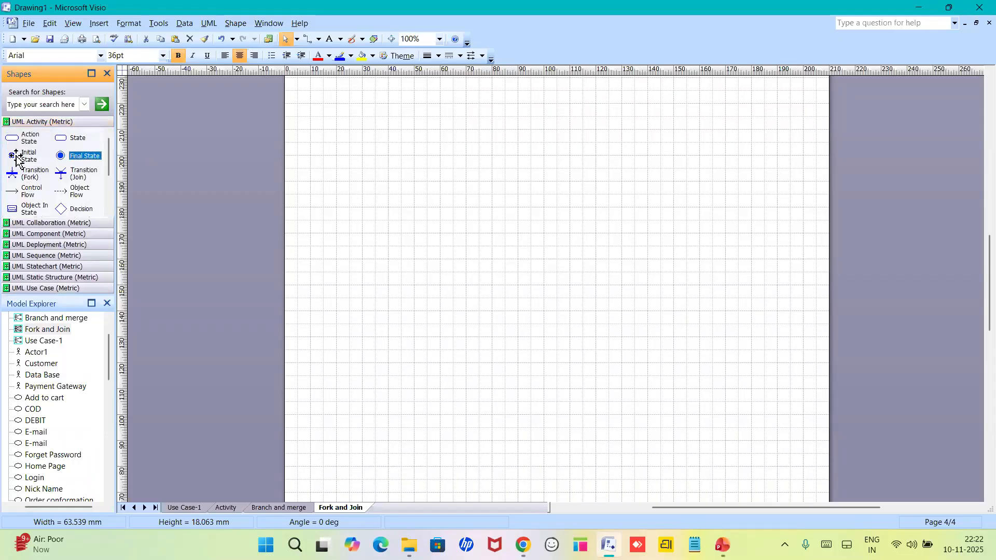
pyautogui.moveTo(13, 158); pyautogui.dragTo(529, 112)
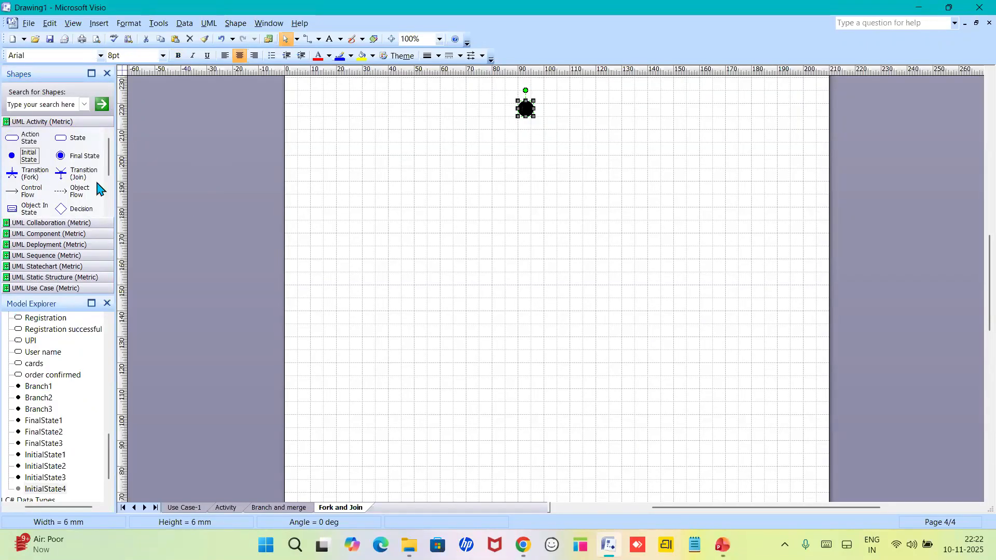
pyautogui.moveTo(11, 139); pyautogui.dragTo(532, 176)
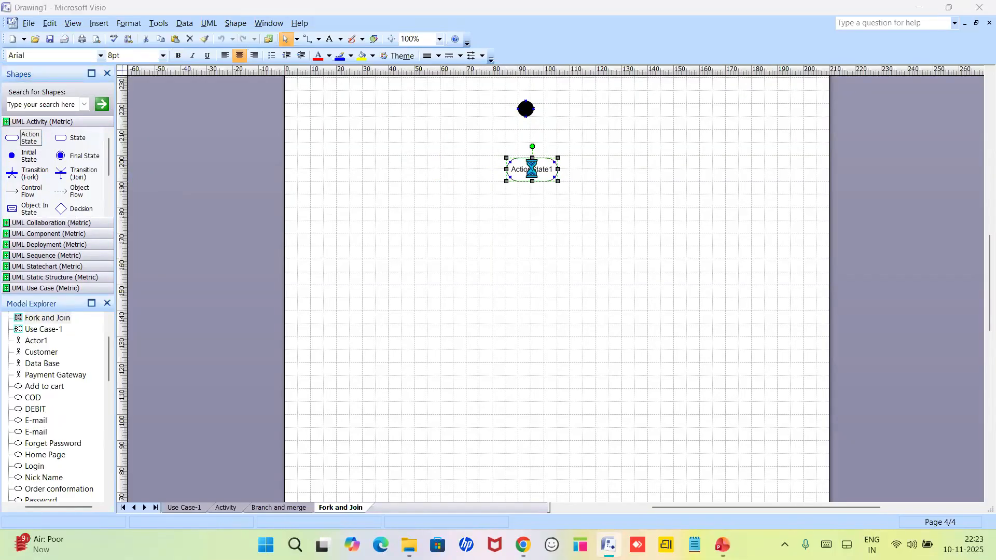
pyautogui.doubleClick(533, 173)
pyautogui.write('Order')
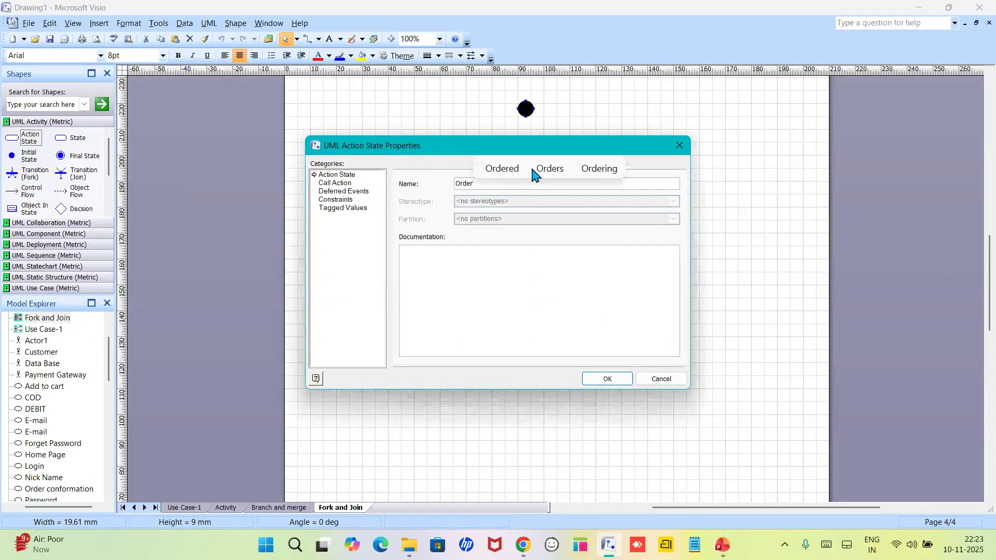
pyautogui.write(' confir')
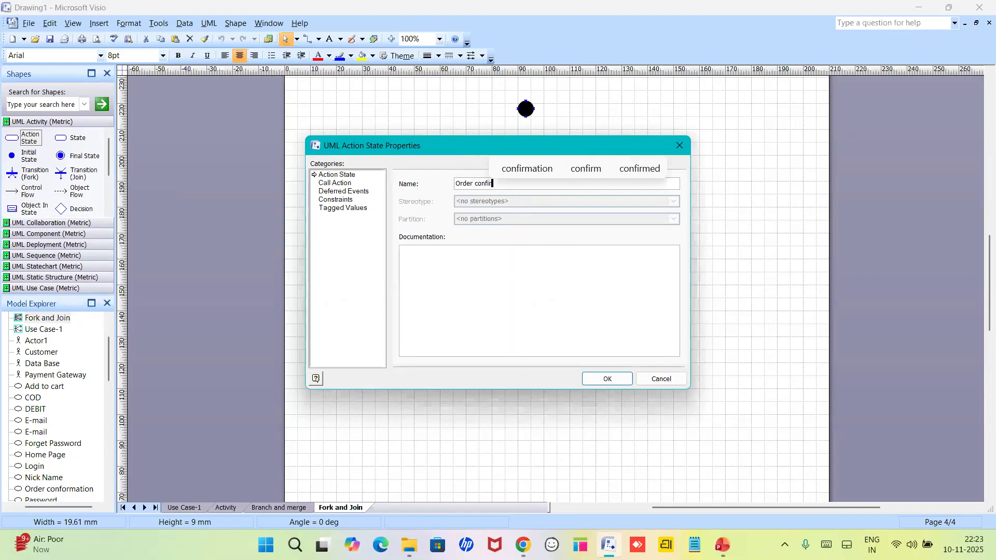
pyautogui.write('med')
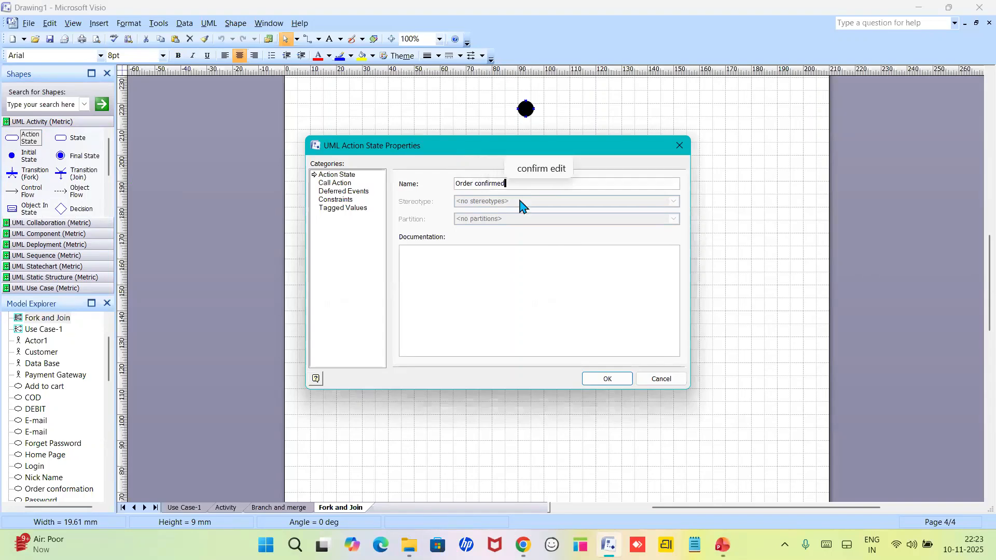
pyautogui.click(606, 381)
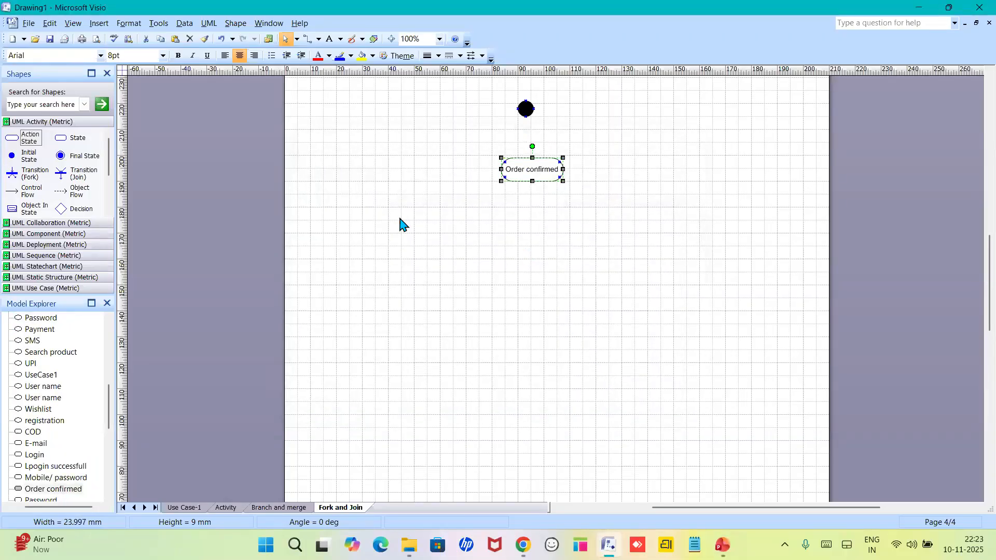
pyautogui.moveTo(22, 196); pyautogui.dragTo(532, 156)
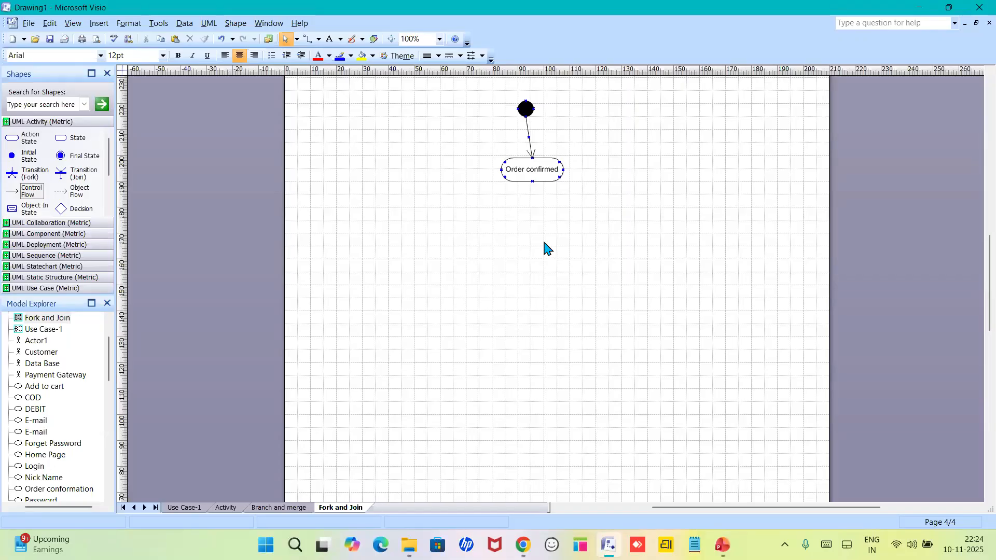
# Place a horizontal Transition (Fork) bar about 57 mm long below Order confirmed, and connect Order confirmed to its middle with a Control Flow.
pyautogui.click(43, 209)
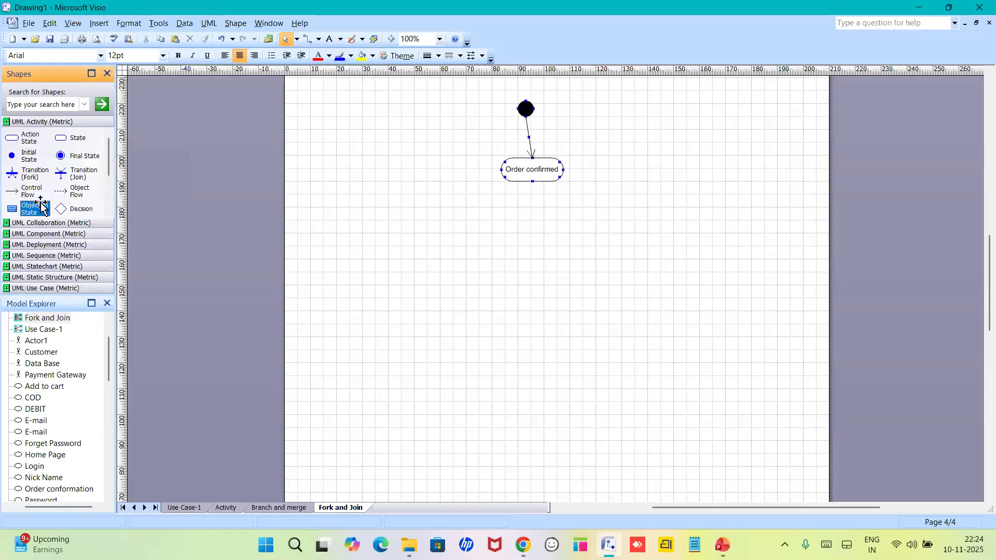
pyautogui.moveTo(17, 175); pyautogui.dragTo(623, 235)
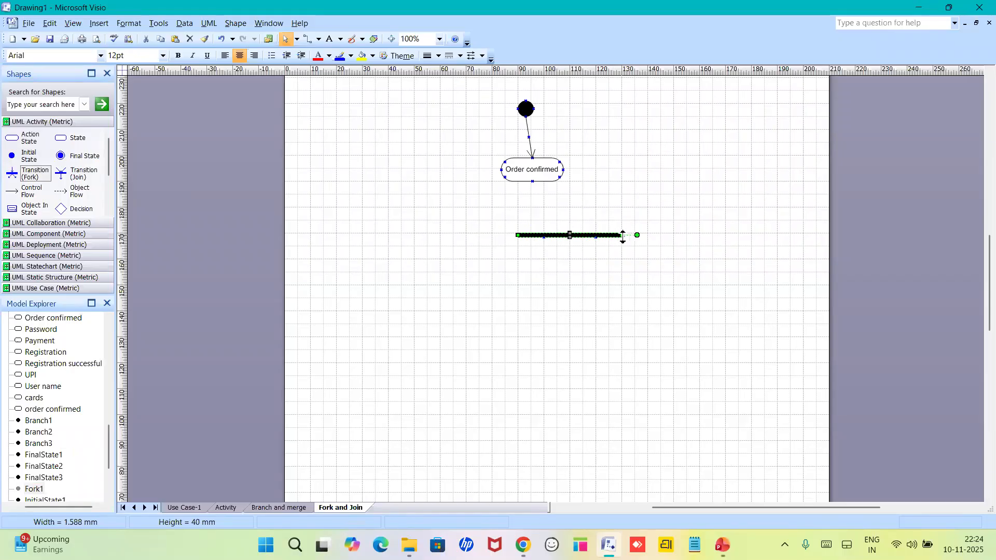
pyautogui.moveTo(518, 235); pyautogui.dragTo(474, 235)
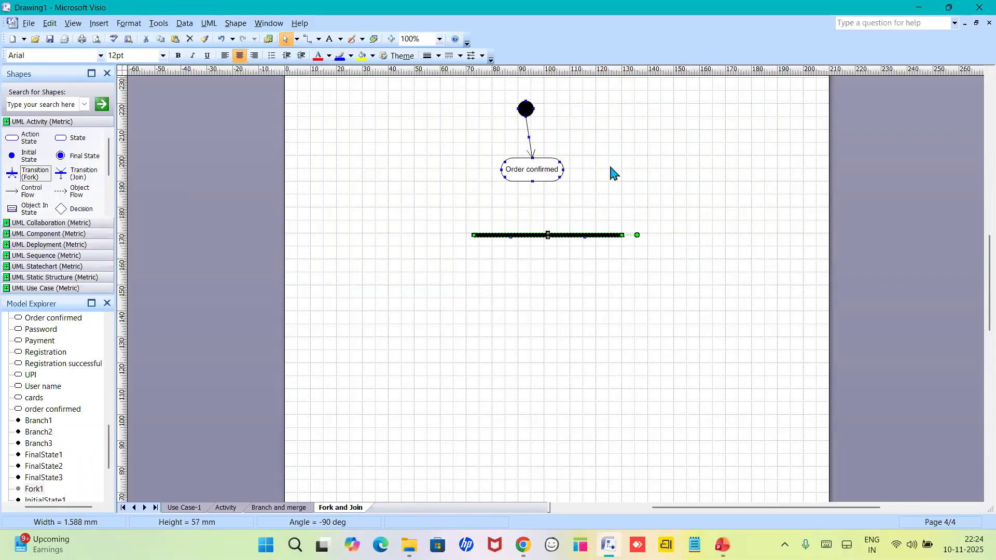
pyautogui.moveTo(19, 192); pyautogui.dragTo(548, 233)
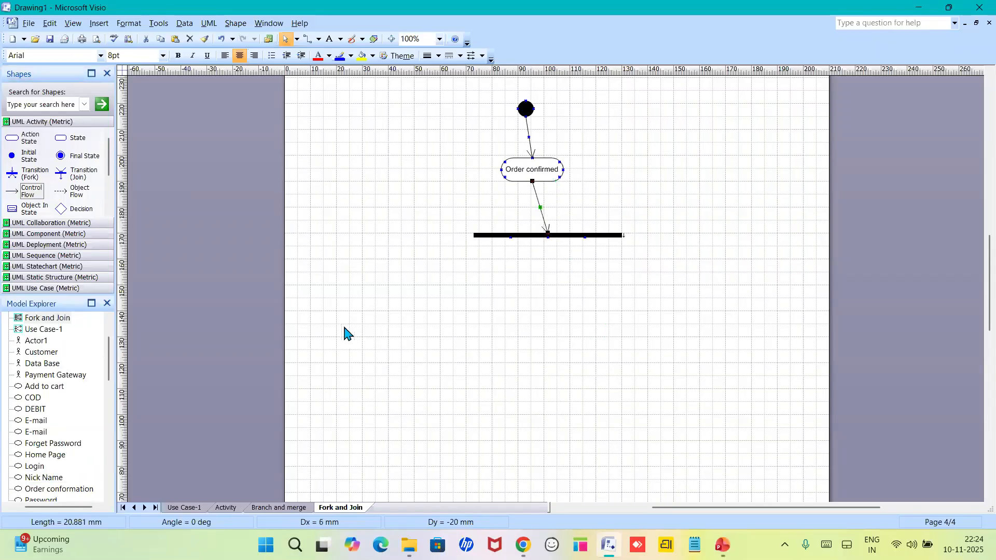
# Add an Action State named SmS below the left part of the fork bar.
pyautogui.moveTo(21, 139); pyautogui.dragTo(503, 288)
pyautogui.doubleClick(503, 288)
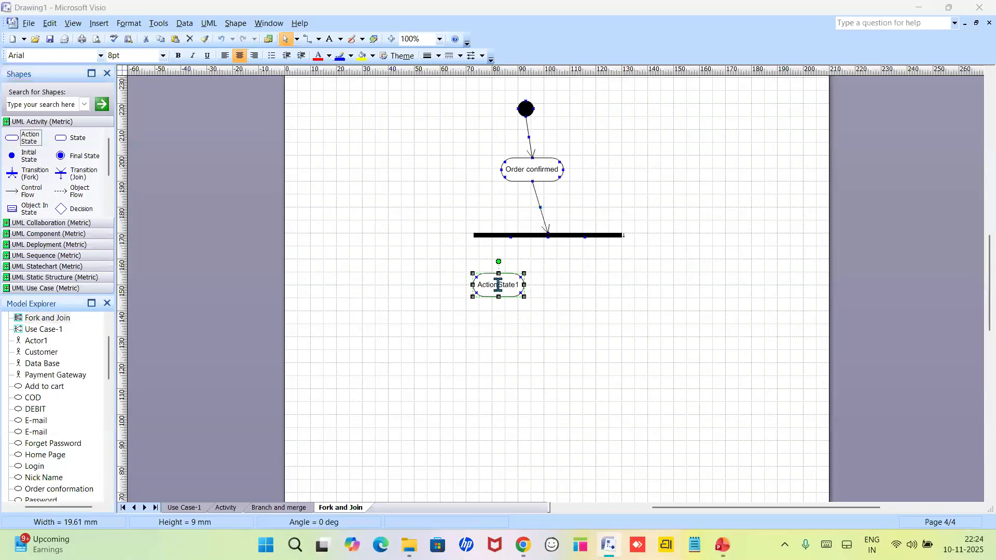
pyautogui.write('SmS')
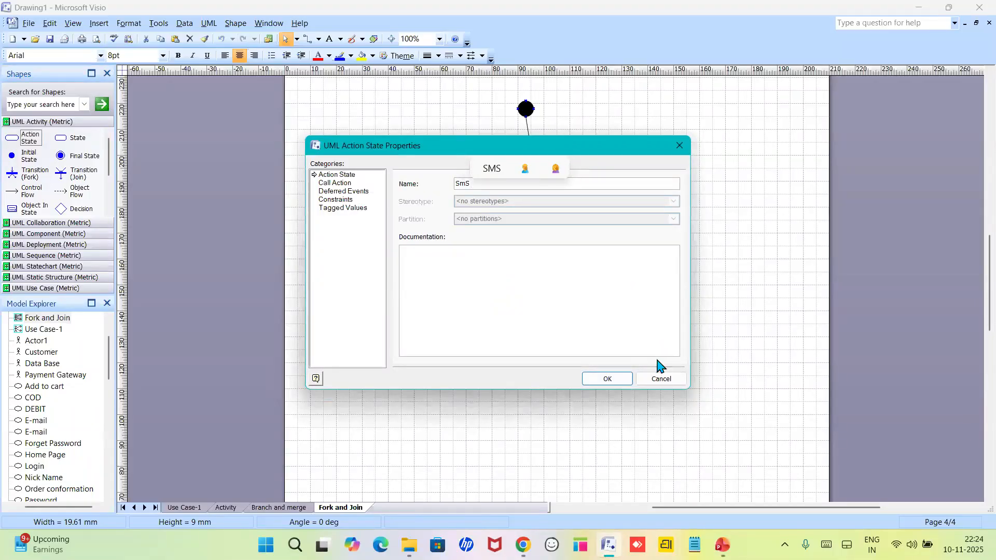
pyautogui.press('Return')
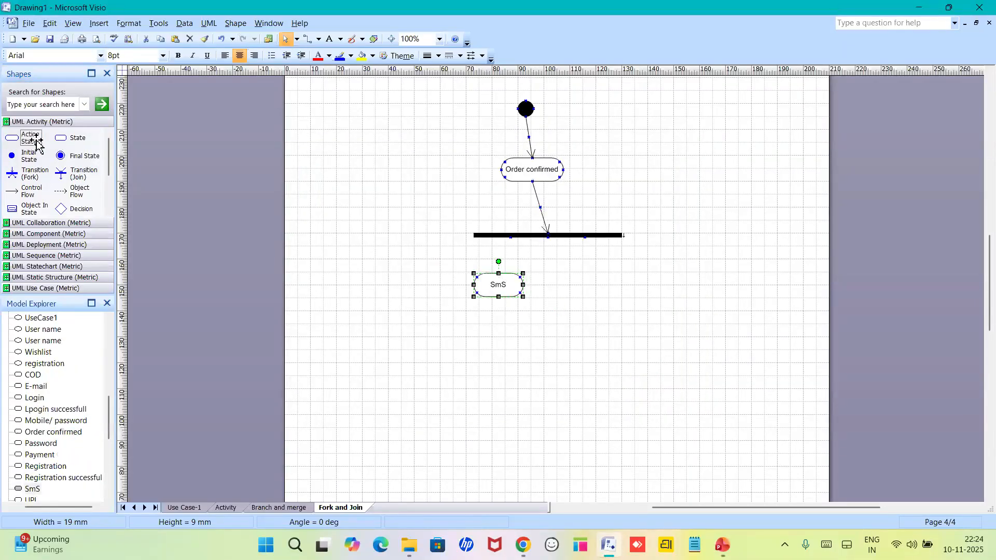
# Add an Action State named E-mail below the right end of the fork bar, level with SmS.
pyautogui.moveTo(16, 139); pyautogui.dragTo(613, 288)
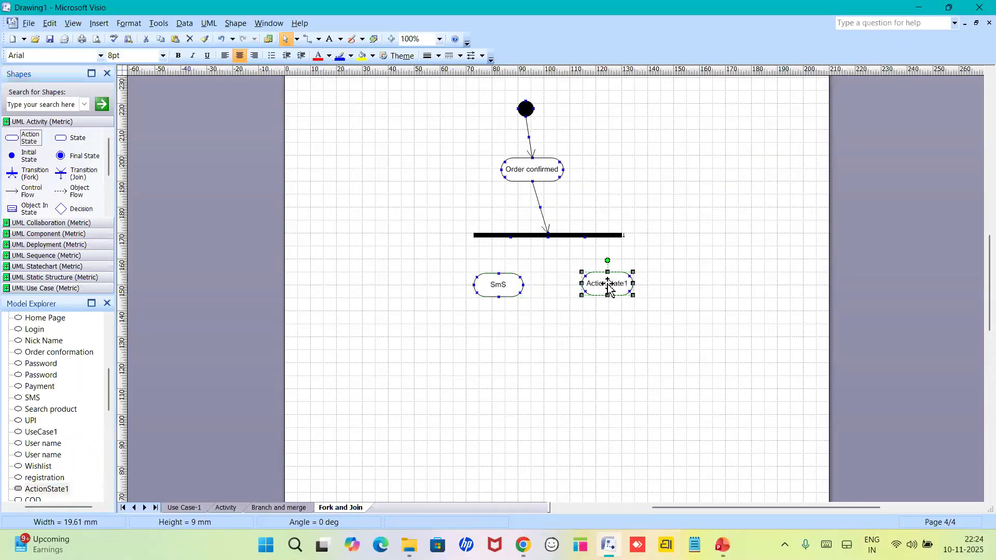
pyautogui.doubleClick(609, 285)
pyautogui.write('E')
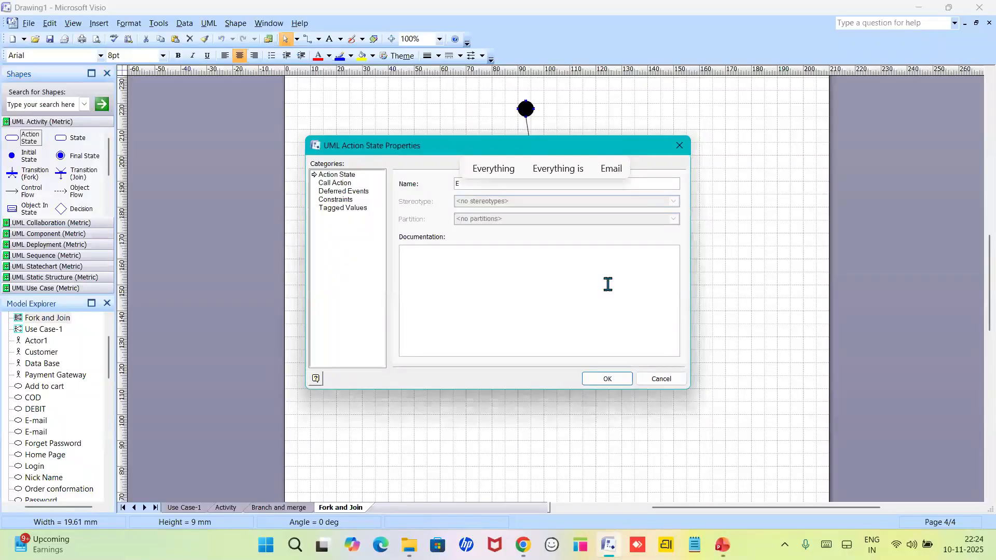
pyautogui.write('-mail')
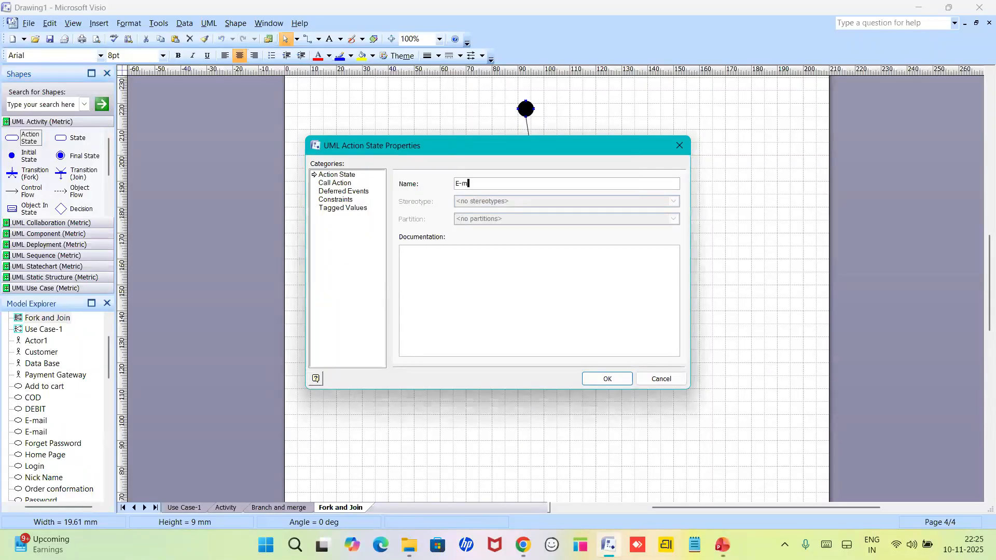
pyautogui.click(607, 386)
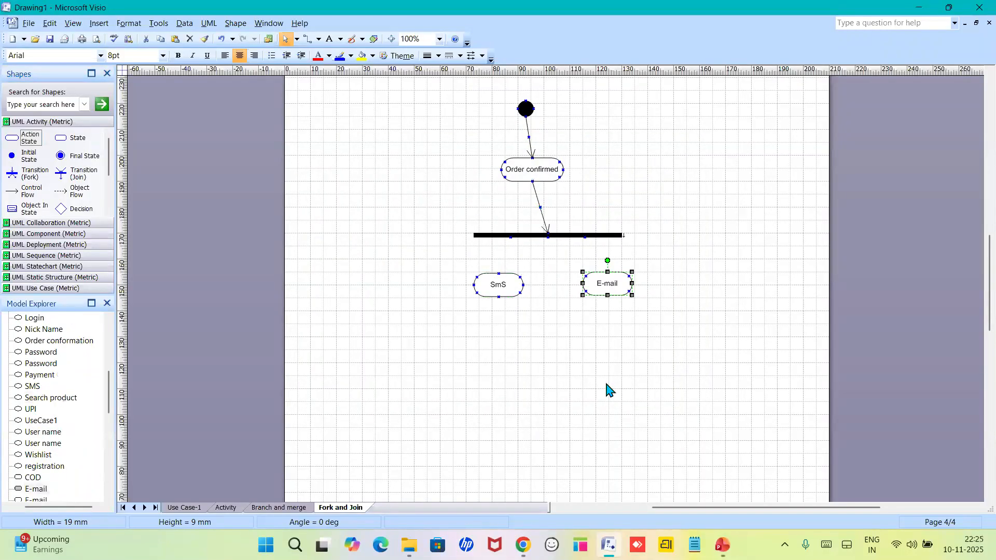
pyautogui.click(572, 355)
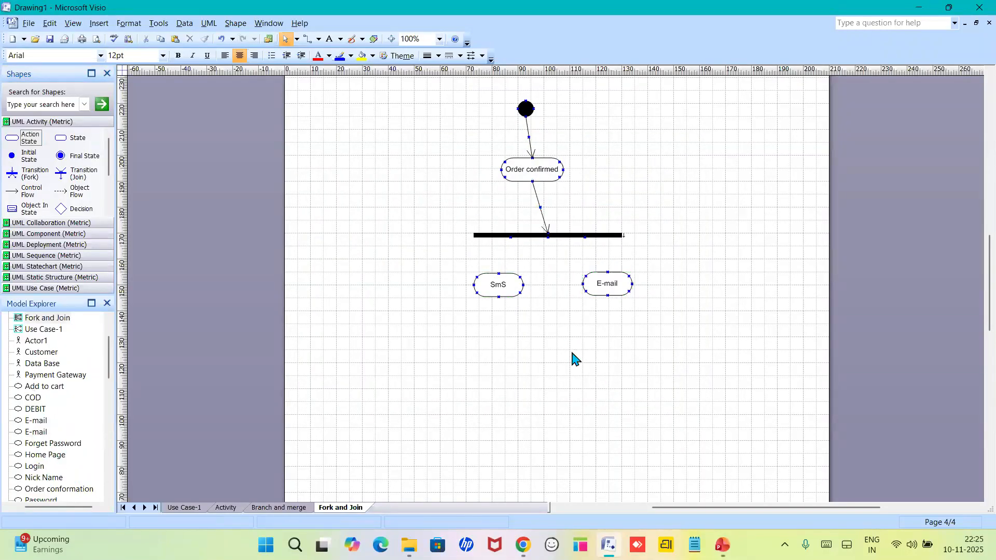
# Place a horizontal Transition (Join) bar about 60 mm long below SmS and E-mail.
pyautogui.click(62, 175)
pyautogui.moveTo(62, 176); pyautogui.dragTo(506, 343)
pyautogui.moveTo(626, 351); pyautogui.dragTo(647, 356)
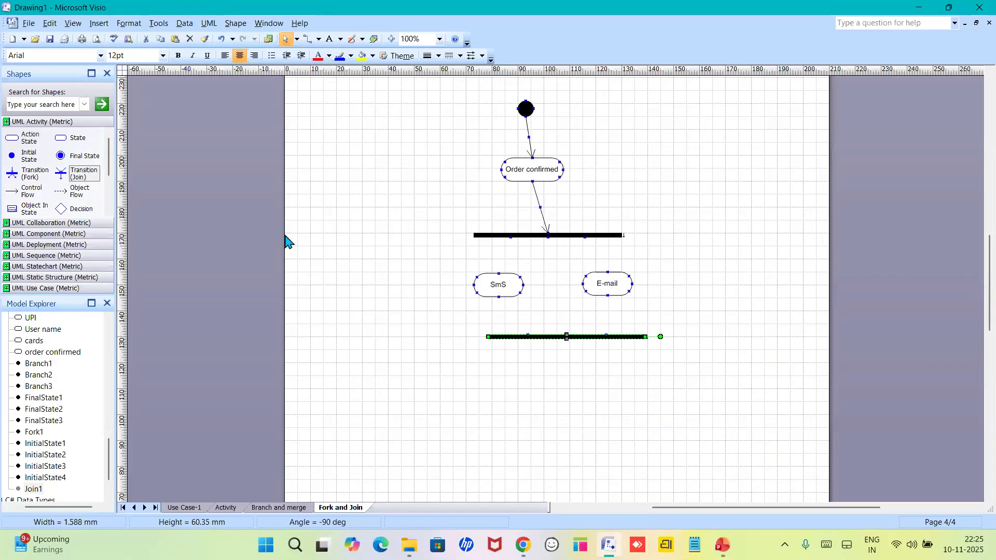
# Draw Control Flows from the fork bar down to SmS and to E-mail.
pyautogui.click(15, 191)
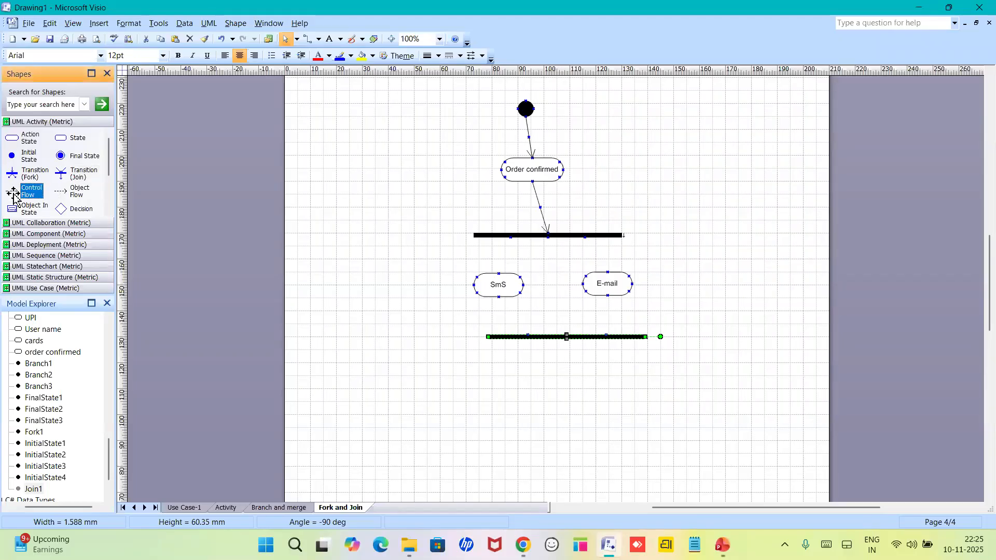
pyautogui.moveTo(13, 194); pyautogui.dragTo(499, 274)
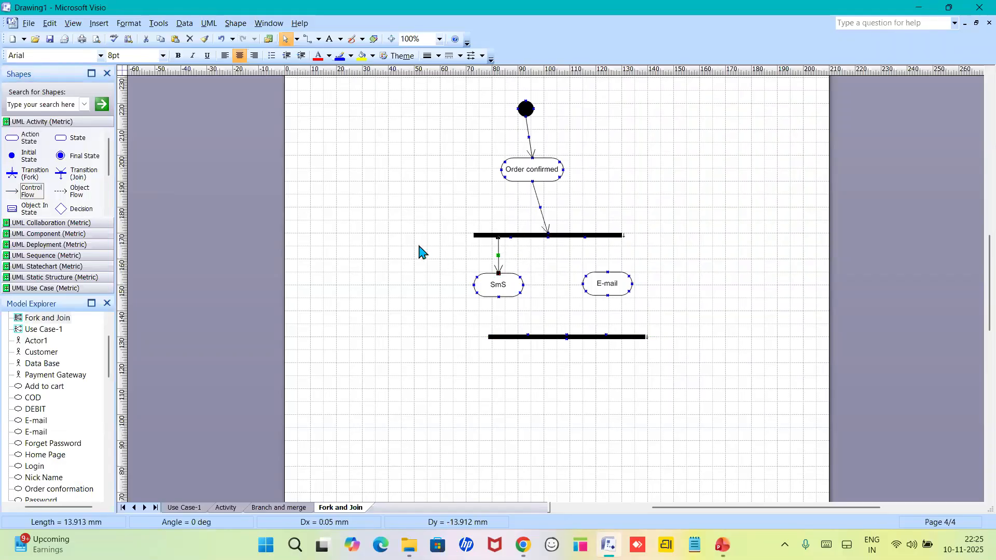
pyautogui.click(9, 192)
pyautogui.moveTo(9, 192); pyautogui.dragTo(607, 272)
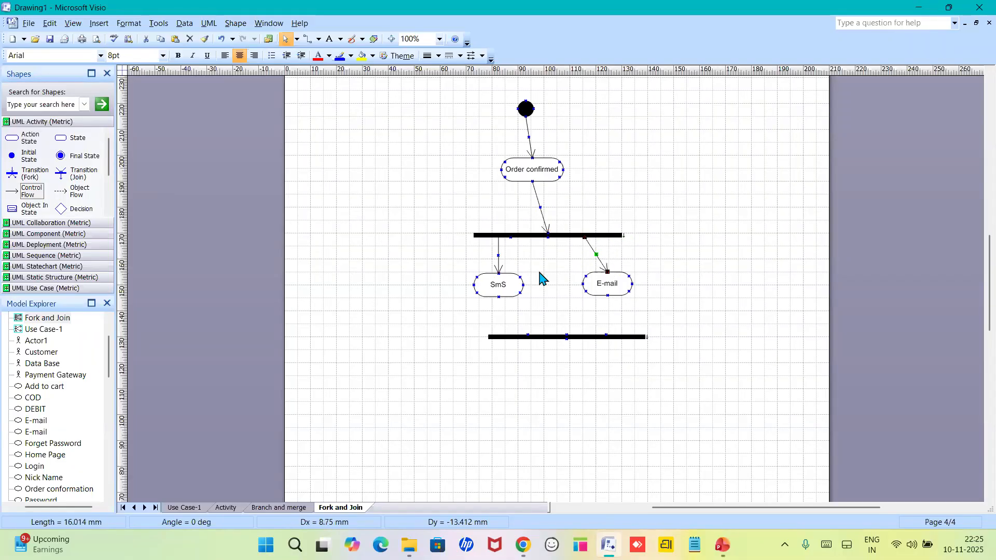
# Draw Control Flows from SmS and from E-mail down to the join bar.
pyautogui.click(17, 193)
pyautogui.moveTo(17, 193); pyautogui.dragTo(540, 307)
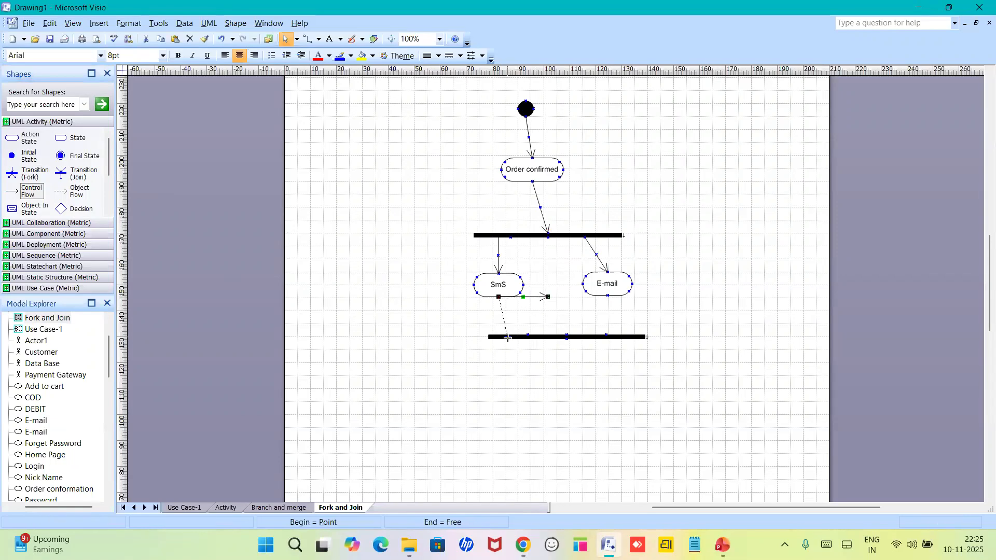
pyautogui.moveTo(508, 337); pyautogui.dragTo(508, 337)
pyautogui.click(14, 192)
pyautogui.moveTo(14, 192); pyautogui.dragTo(608, 333)
pyautogui.click(611, 365)
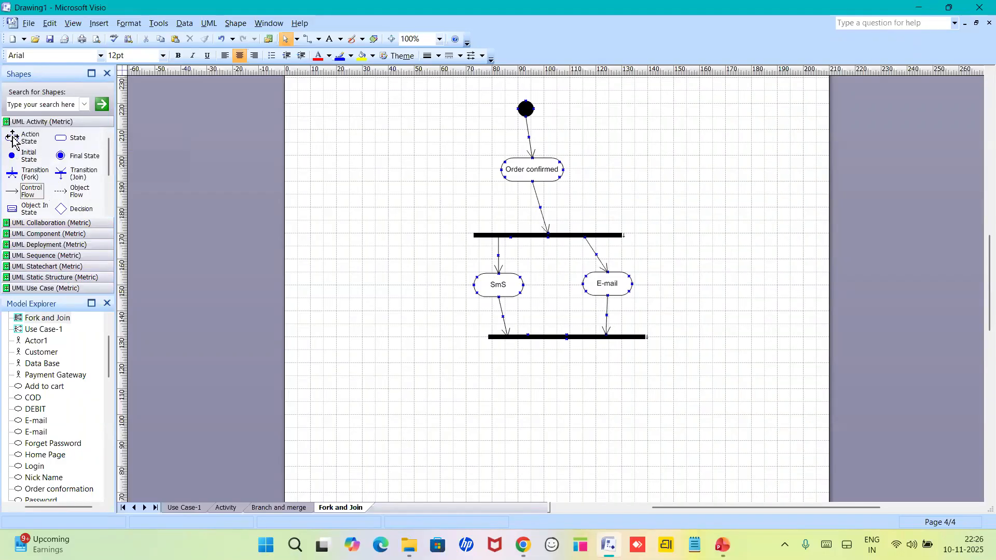
# Add an Action State named successfully sent below the join bar and draw a Control Flow down to it from the bar.
pyautogui.click(13, 139)
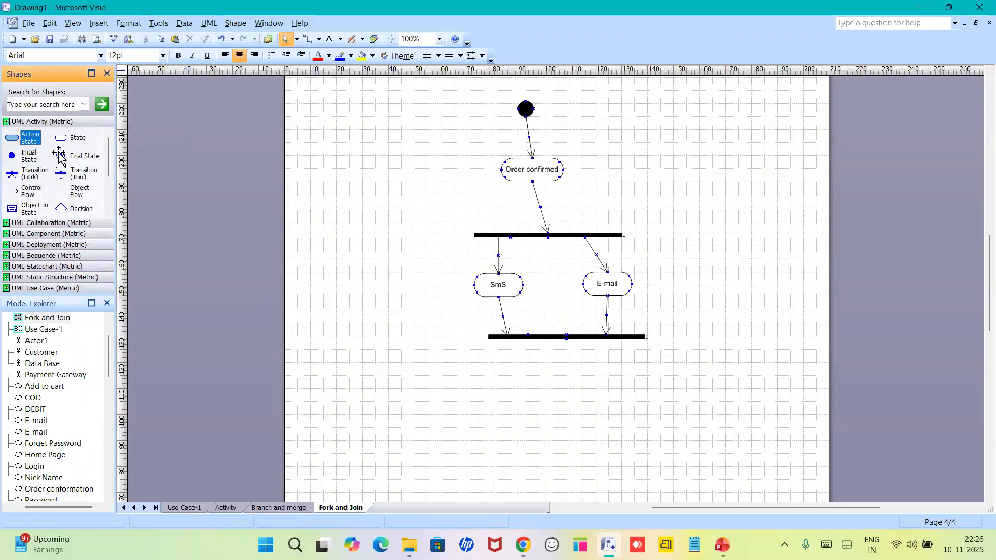
pyautogui.moveTo(11, 139); pyautogui.dragTo(571, 408)
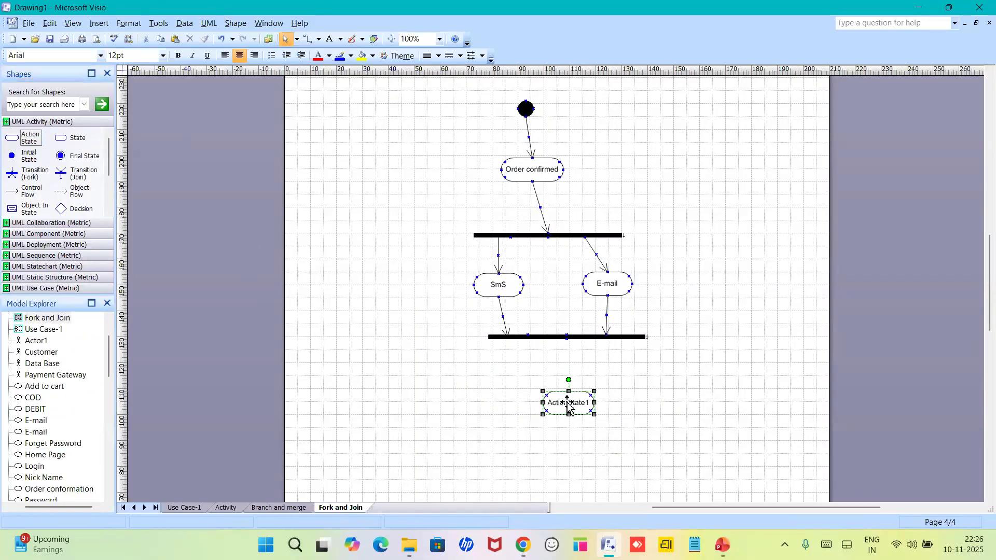
pyautogui.doubleClick(569, 407)
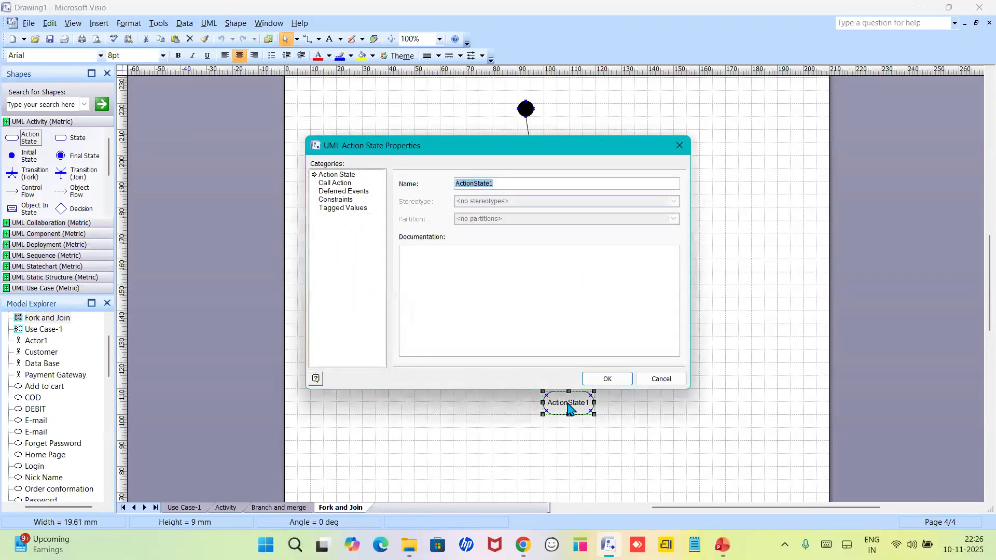
pyautogui.write('SMS')
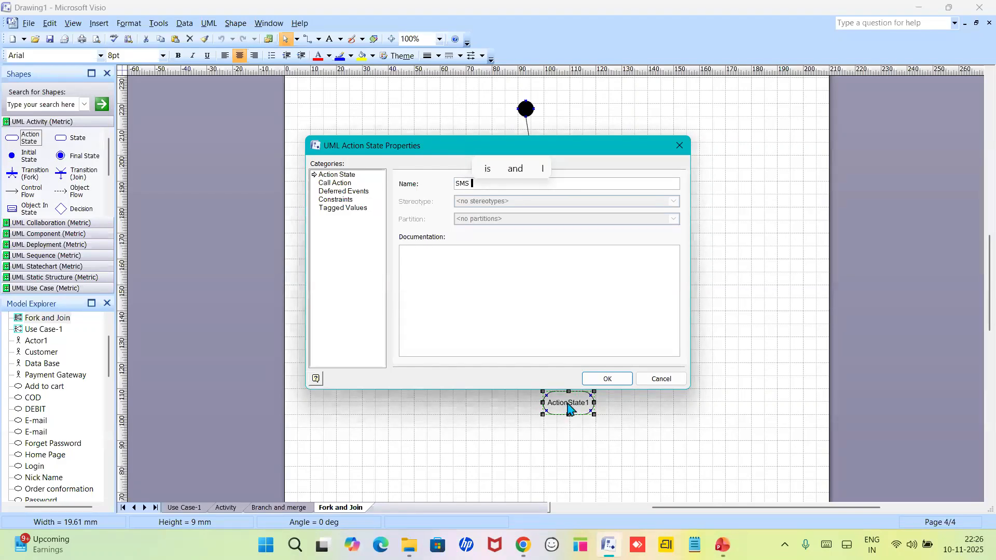
pyautogui.press('BackSpace')
pyautogui.write('successfully sent')
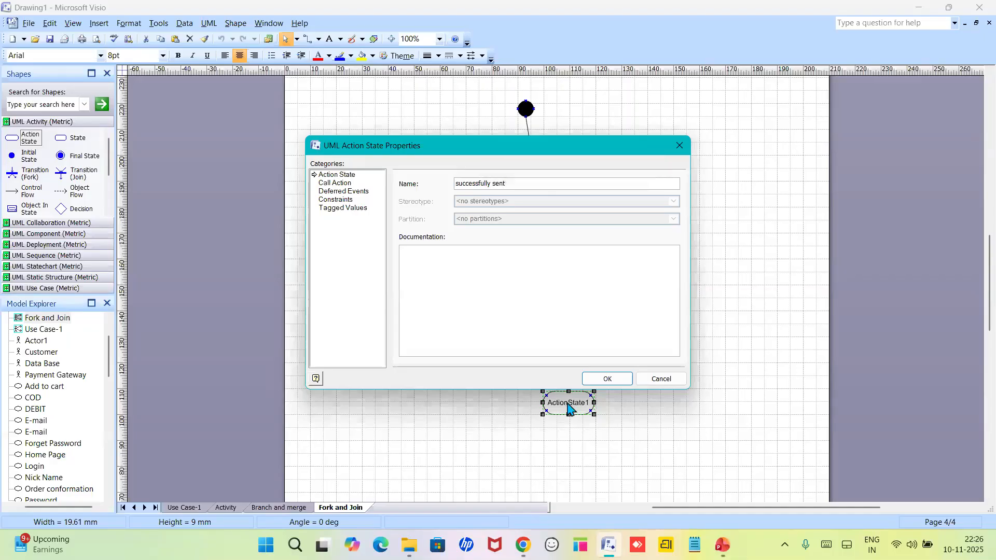
pyautogui.press('Return')
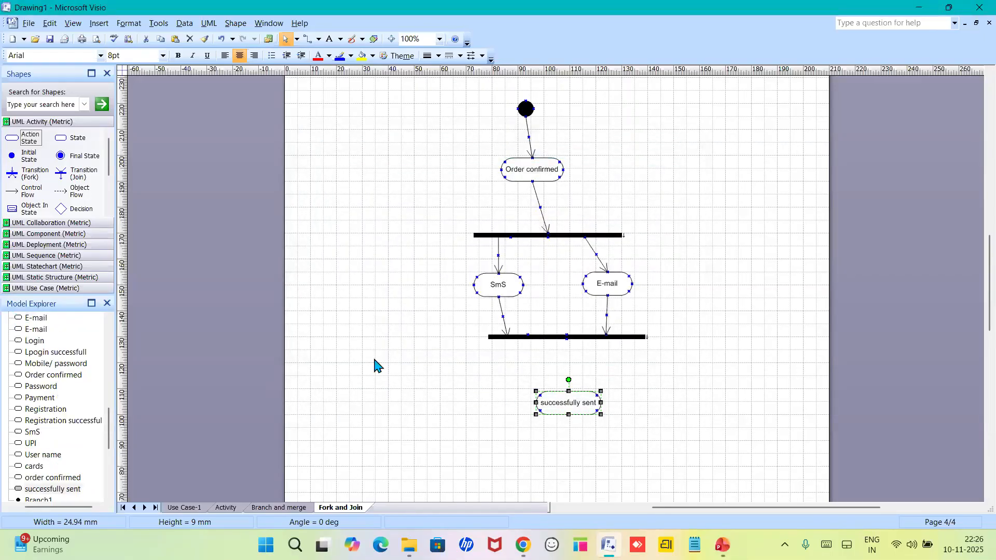
pyautogui.click(13, 192)
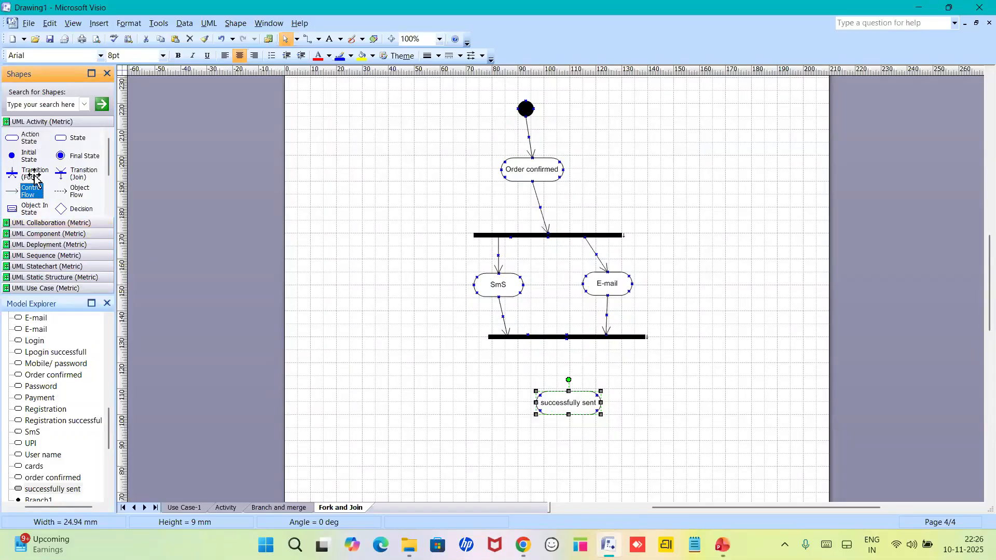
pyautogui.moveTo(13, 192); pyautogui.dragTo(569, 393)
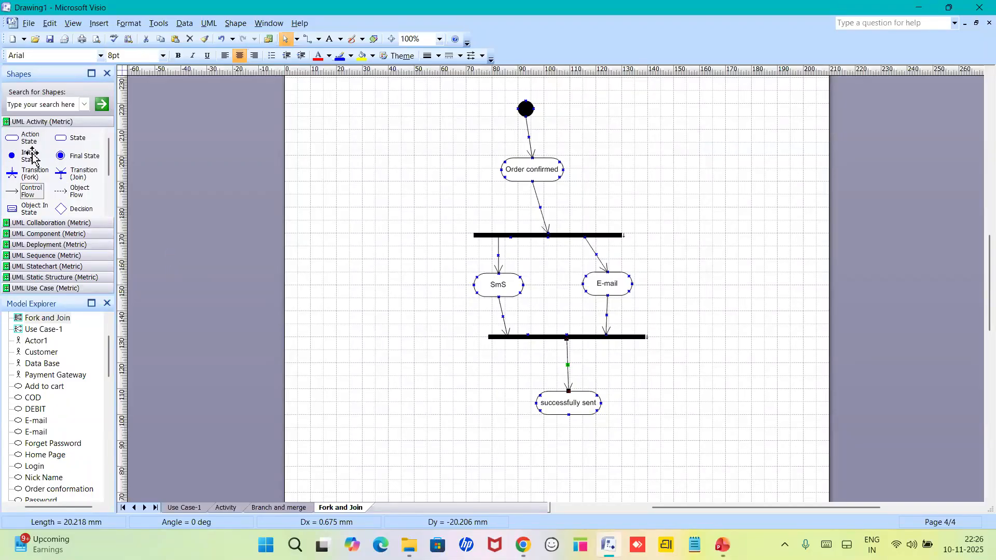
# Place a Final State below successfully sent and connect the two with a Control Flow about 15 mm long.
pyautogui.click(61, 156)
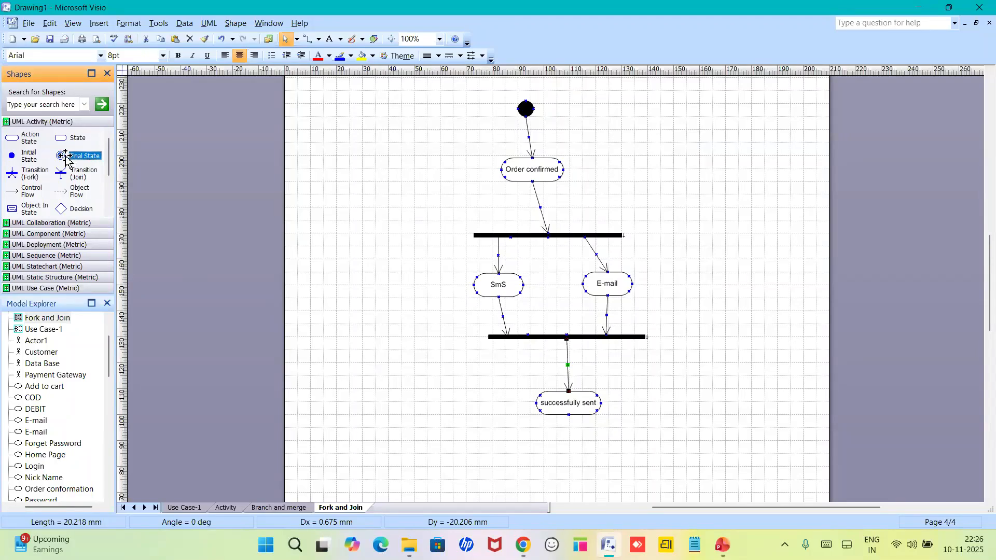
pyautogui.moveTo(65, 156); pyautogui.dragTo(570, 462)
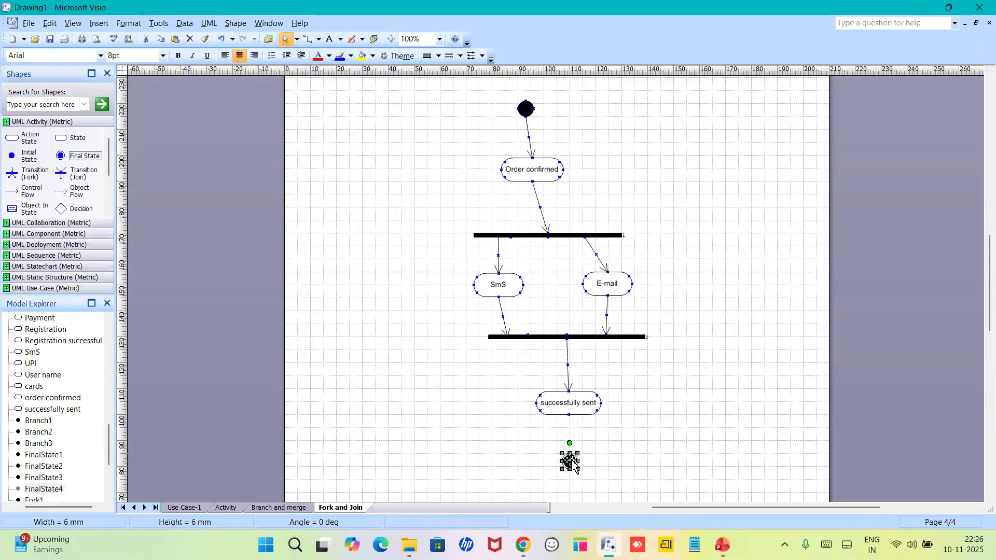
pyautogui.moveTo(15, 192); pyautogui.dragTo(574, 453)
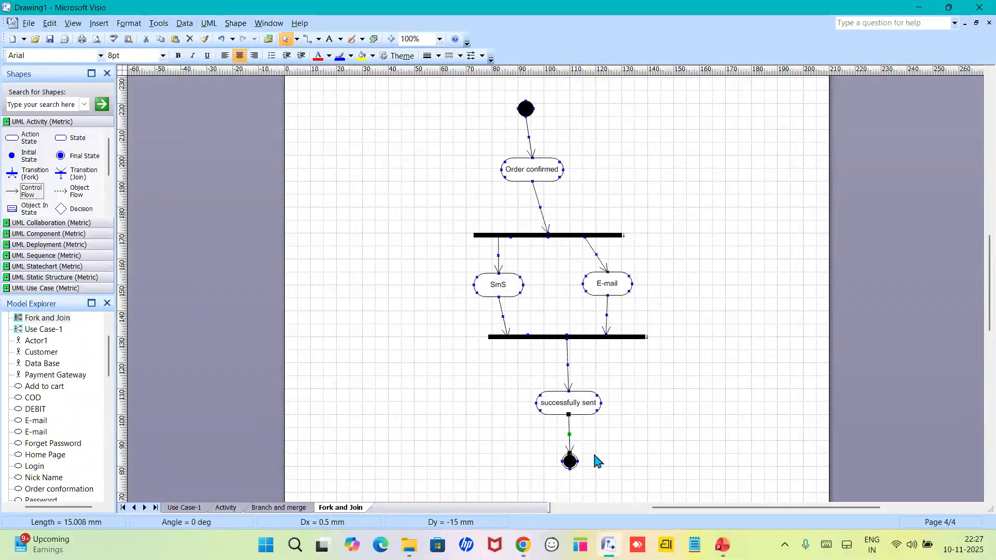
pyautogui.click(618, 455)
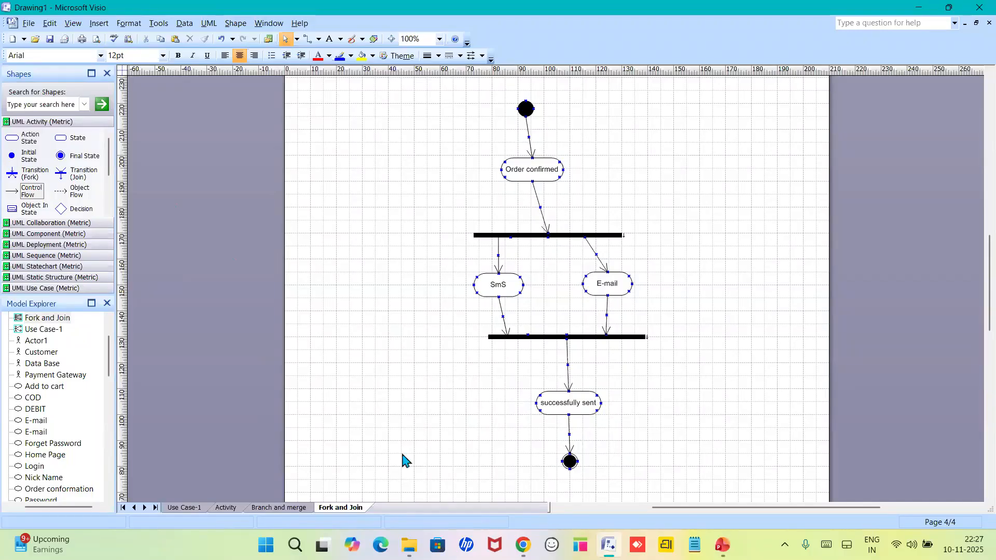
# Review the finished diagrams on the Activity, Branch and merge, Fork and Join, and Use Case-1 pages.
pyautogui.click(225, 508)
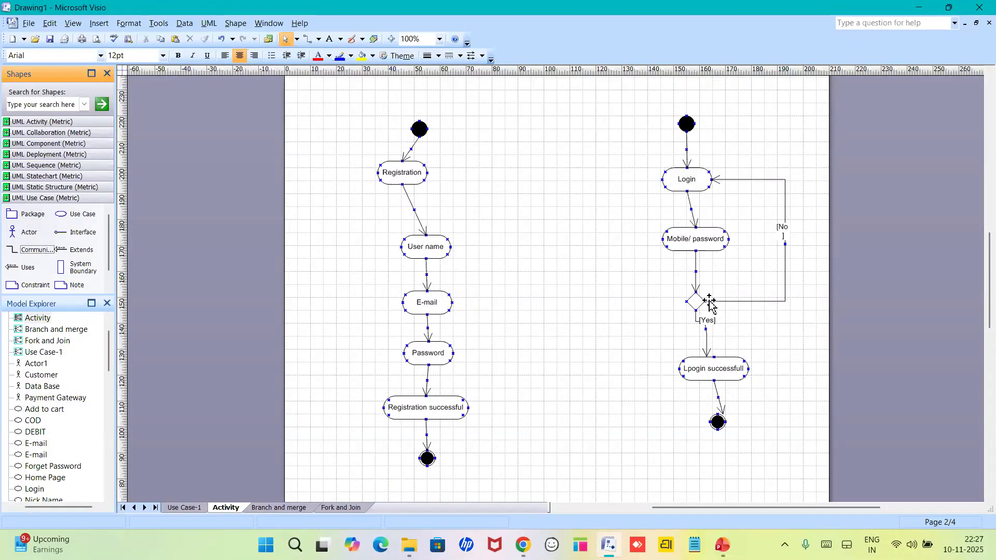
pyautogui.click(279, 508)
pyautogui.click(279, 509)
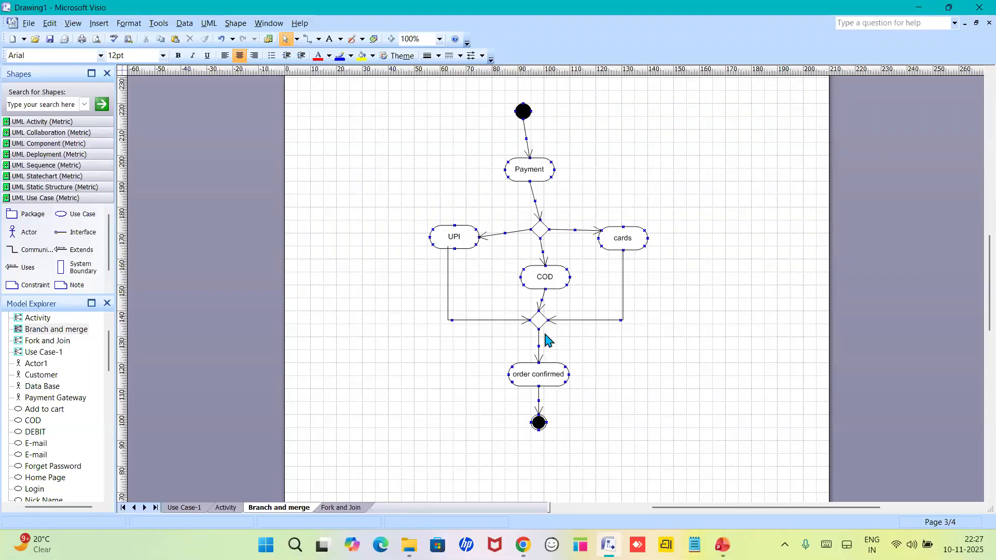
pyautogui.click(354, 508)
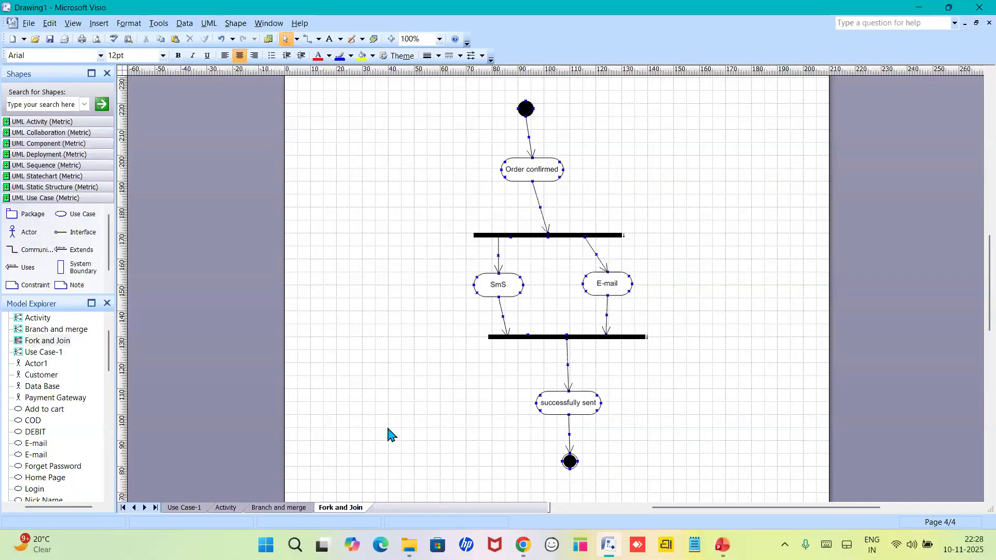
pyautogui.click(177, 510)
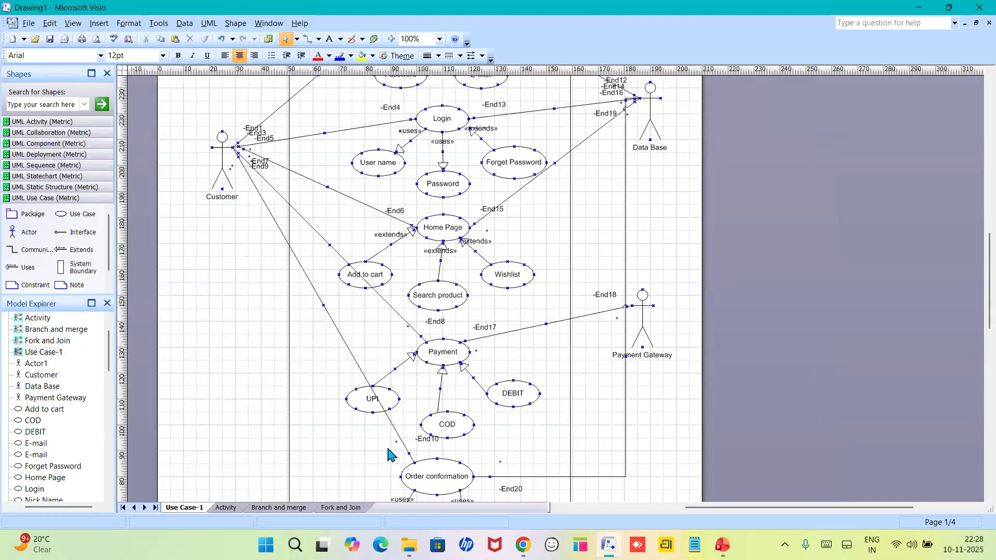
pyautogui.moveTo(992, 314); pyautogui.dragTo(989, 252)
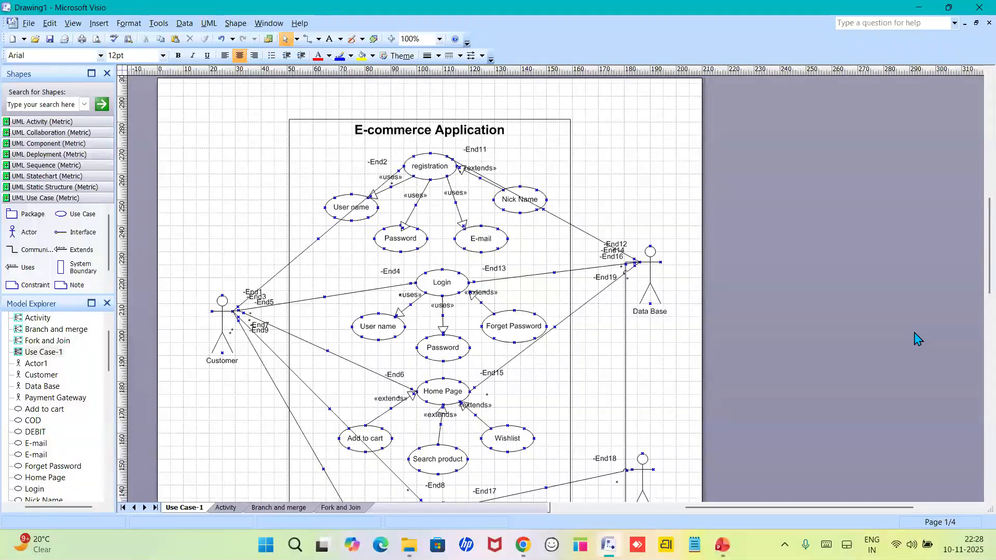